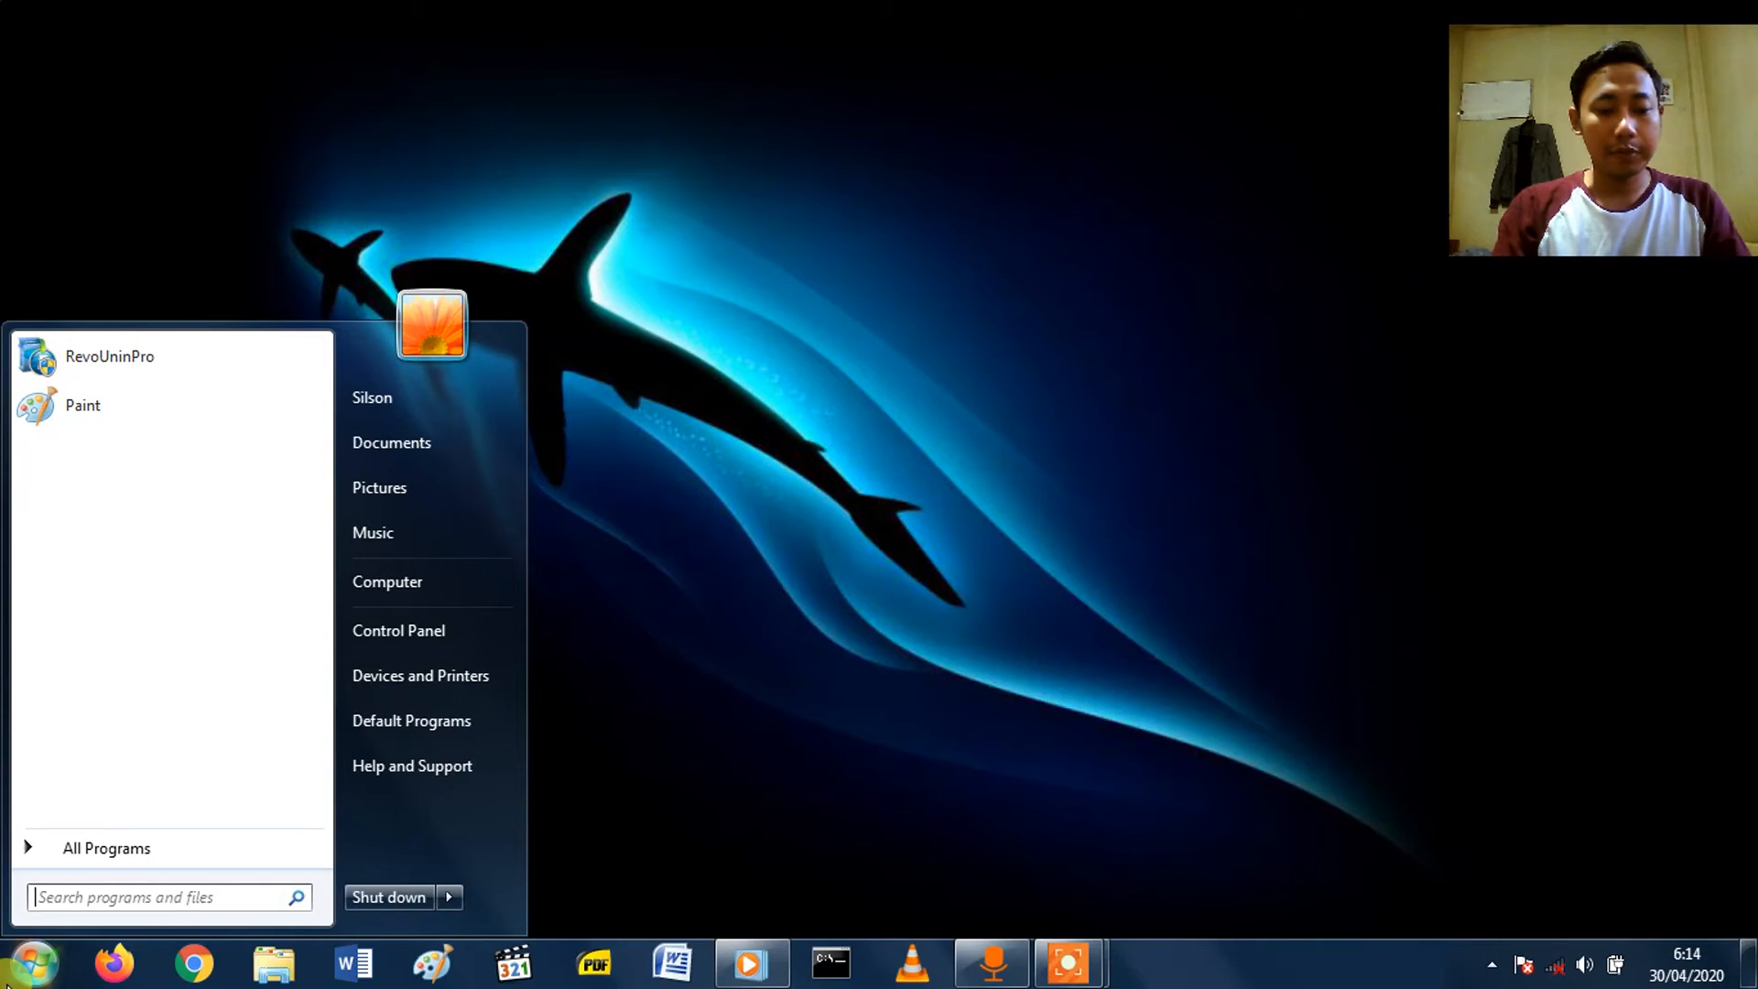
- Search the computer's programs for PAINT and open Paint
{"action": "type", "text": "IA"}
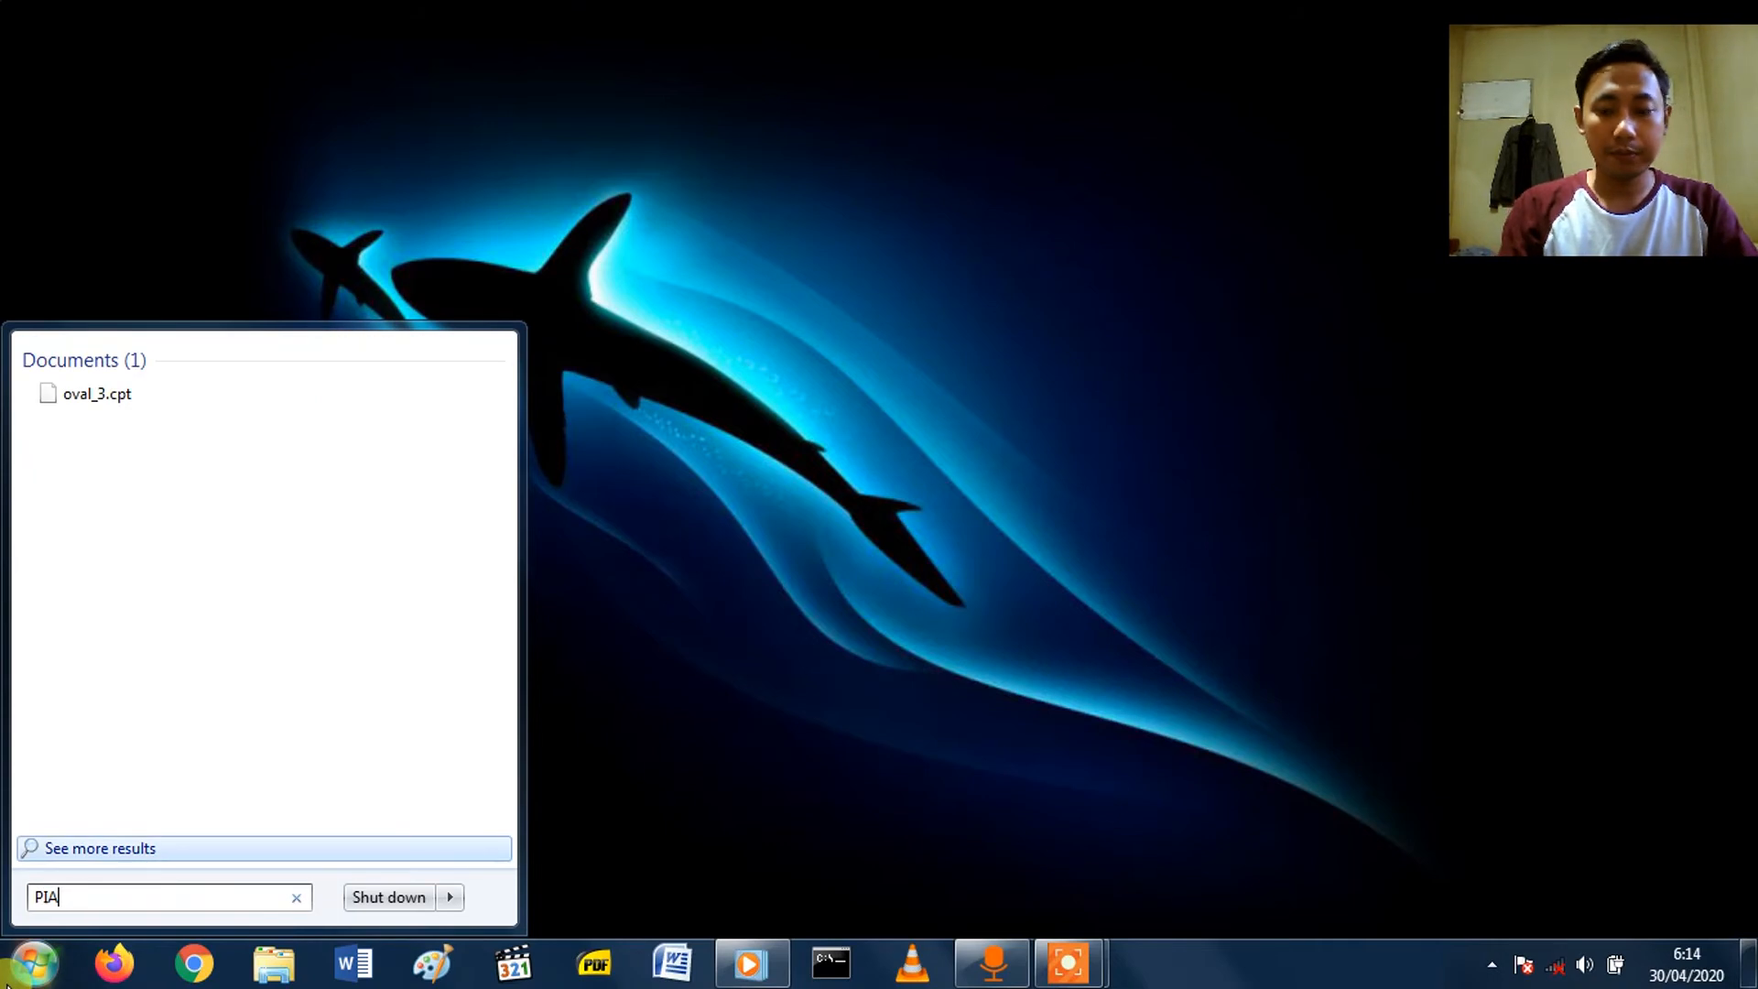
{"action": "key", "text": "BackSpace"}
{"action": "key", "text": "BackSpace"}
{"action": "type", "text": "AIN"}
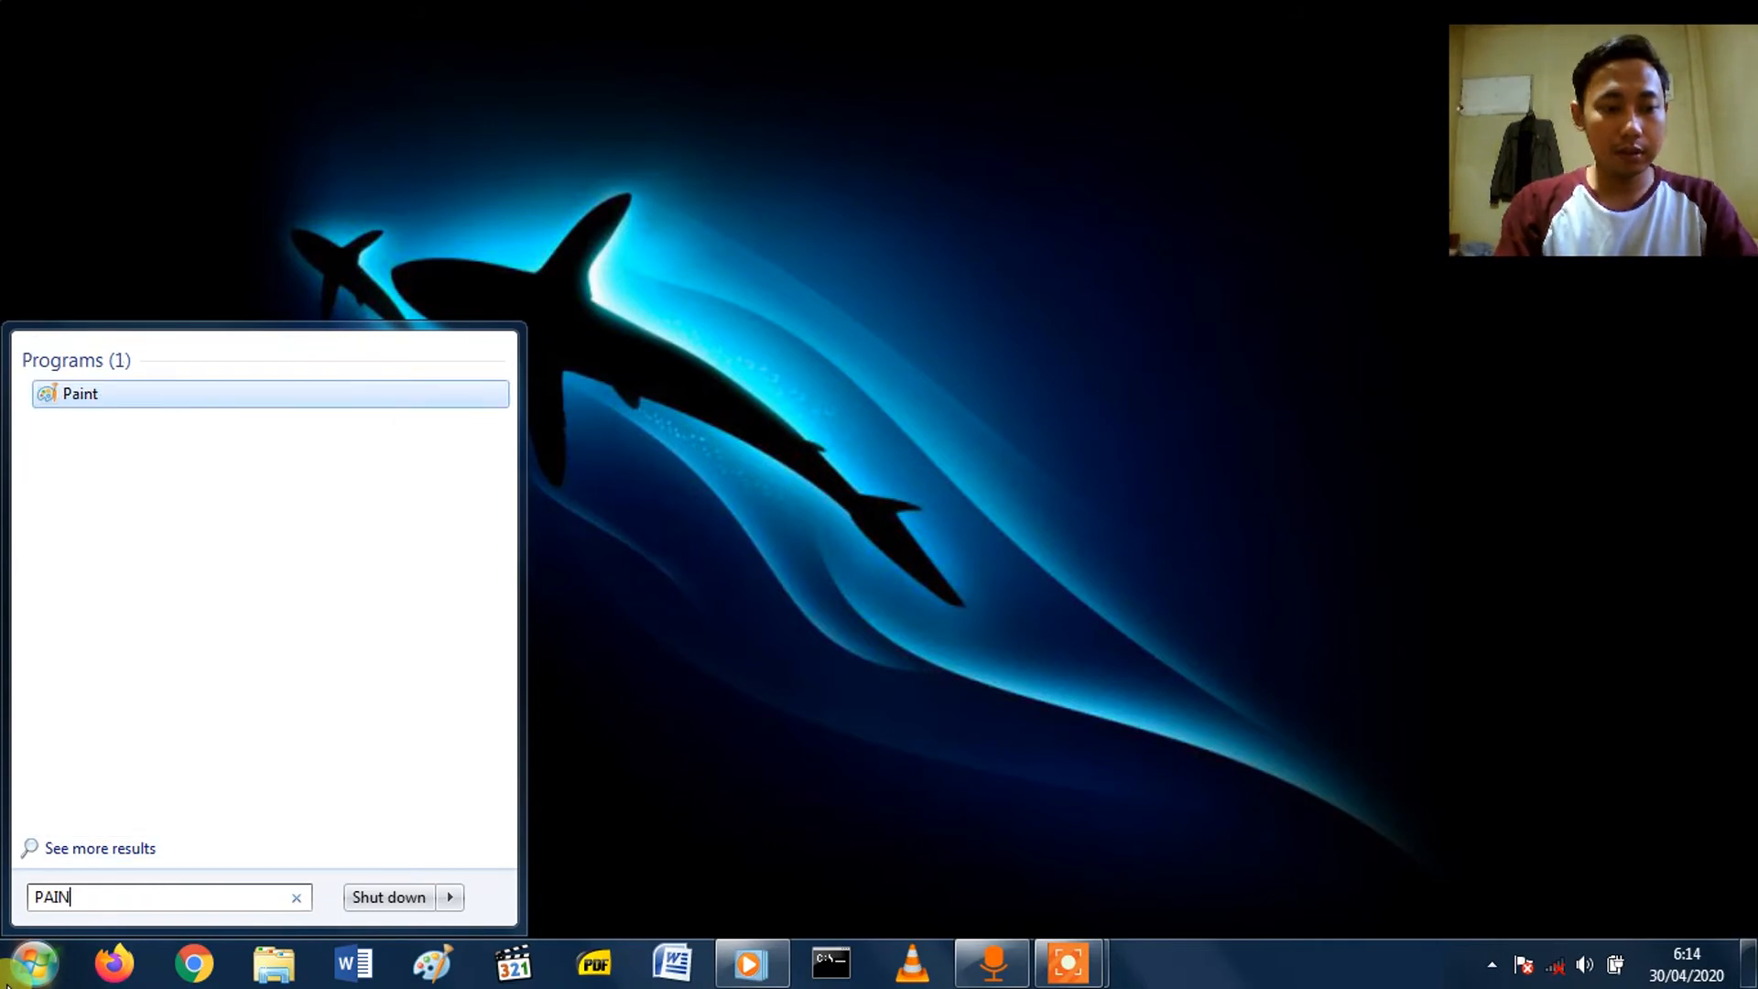
{"action": "type", "text": "T"}
{"action": "key", "text": "Return"}
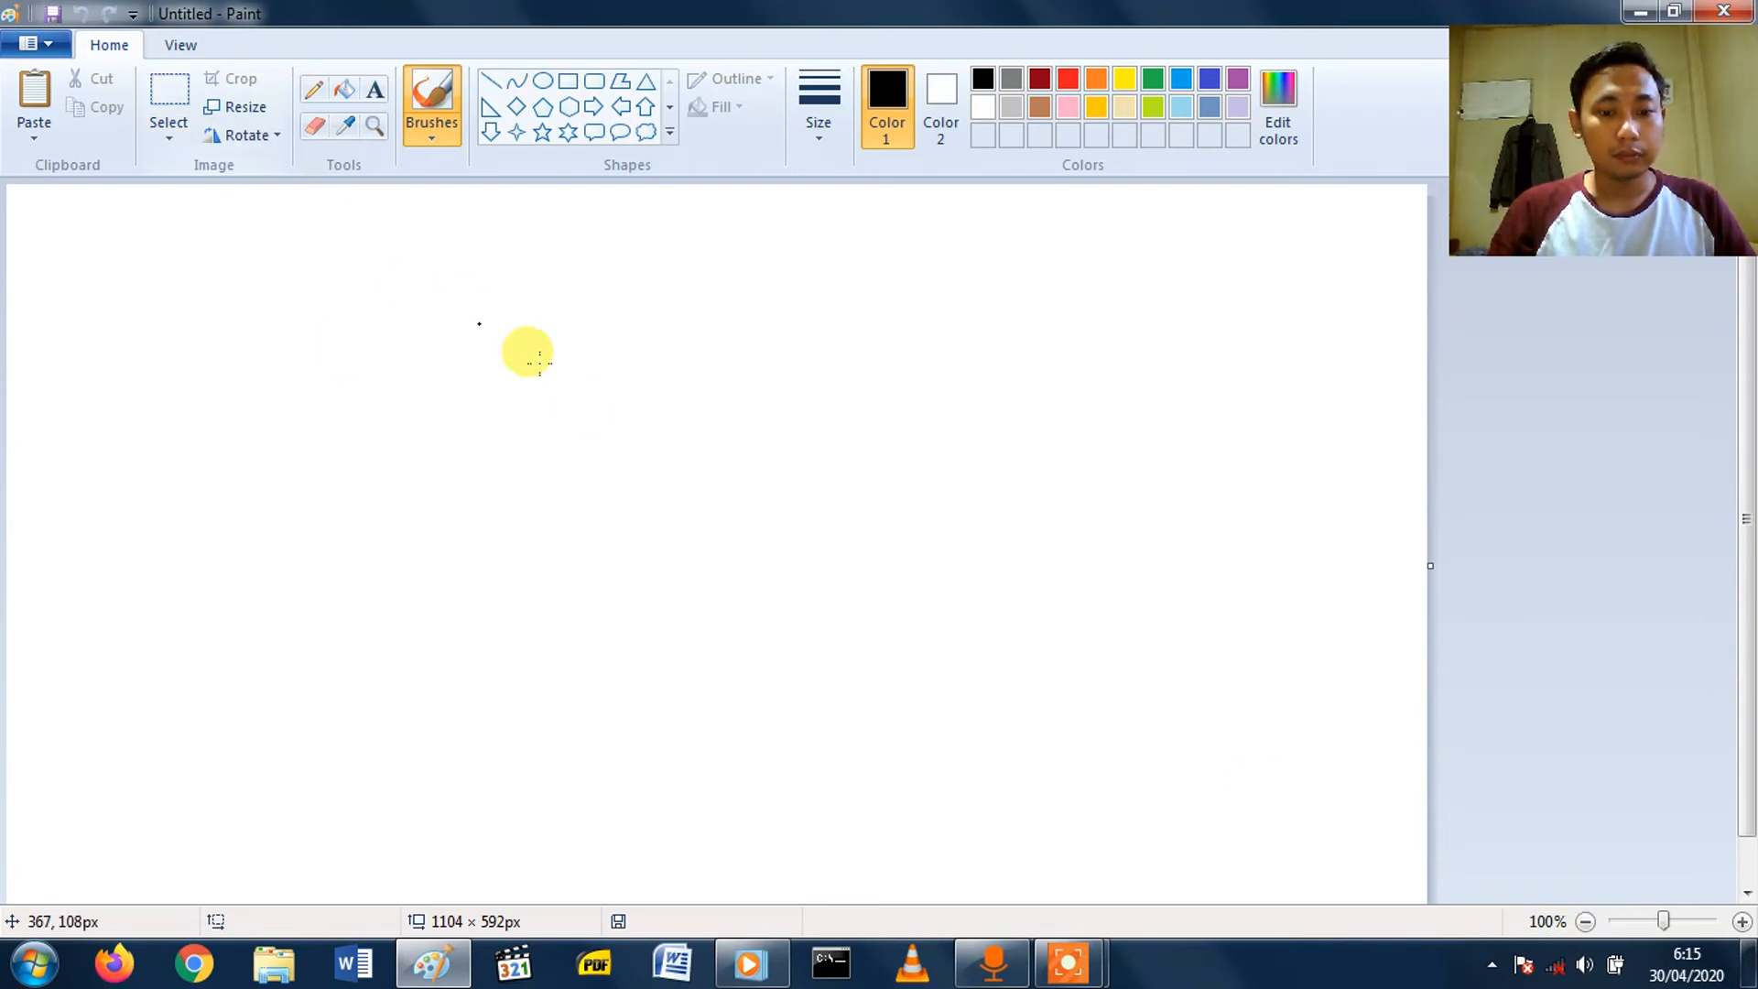
- Bring up the Windows Media Player window to view the playing track, and minimize it again
{"action": "mouse_move", "coordinate": [773, 978]}
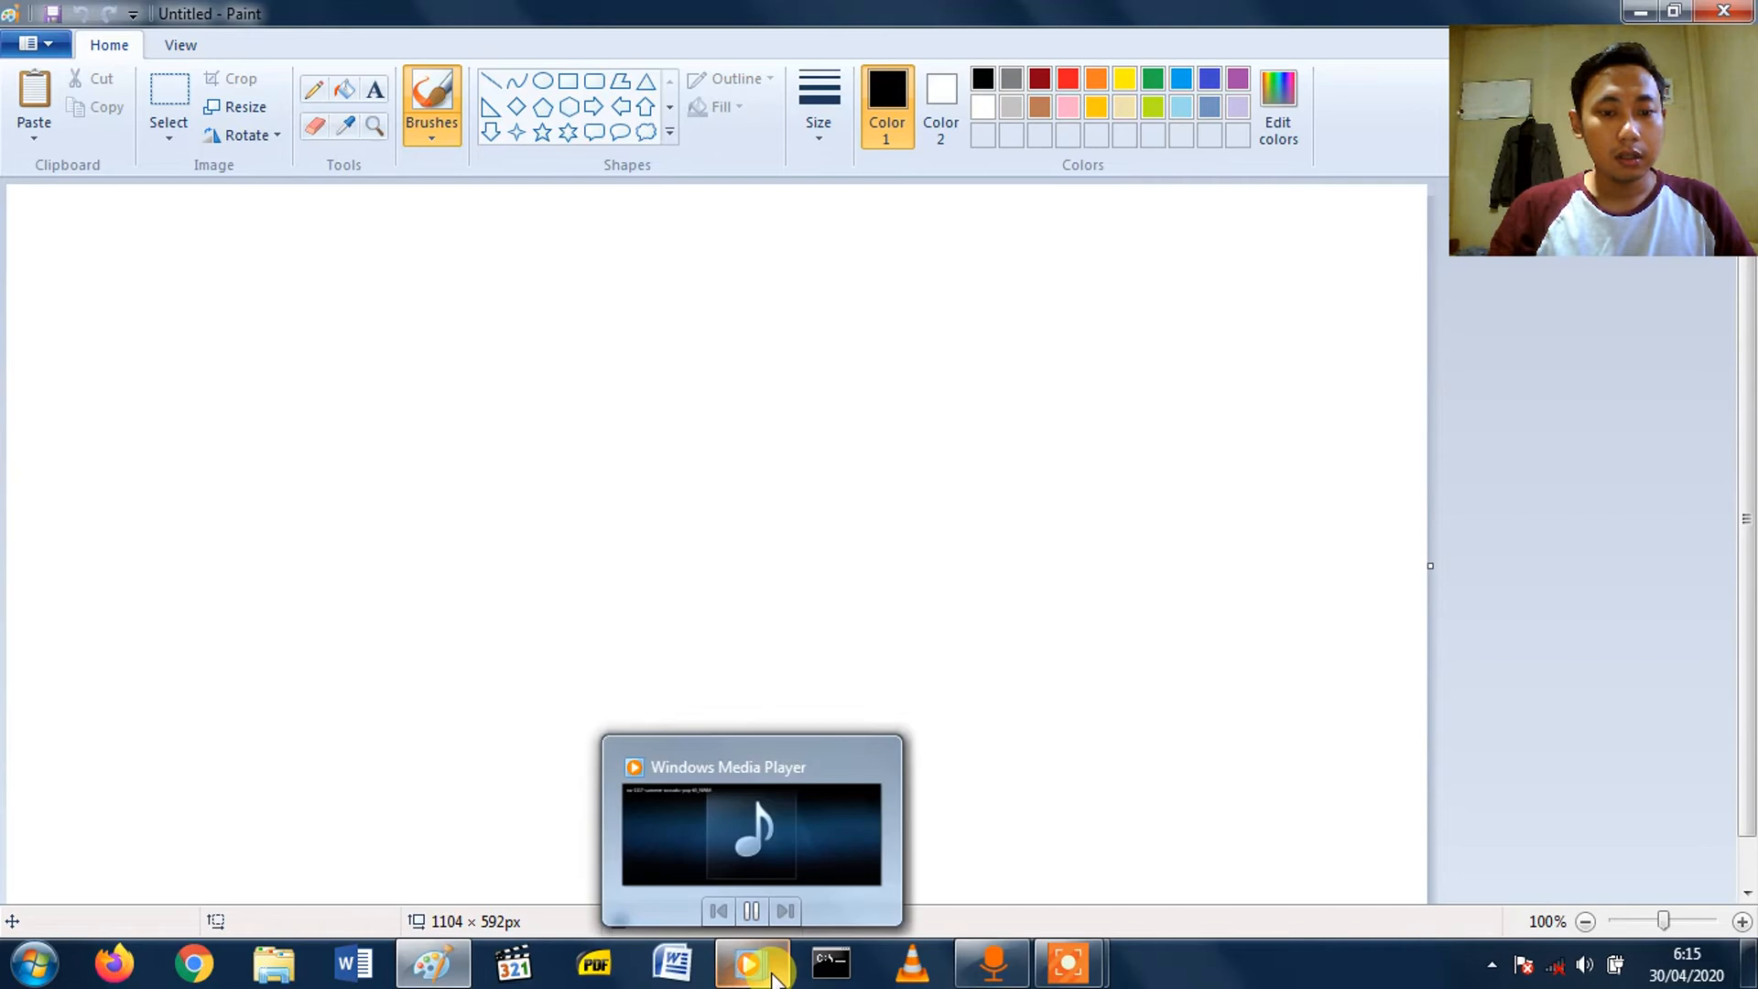
{"action": "left_click", "coordinate": [754, 812]}
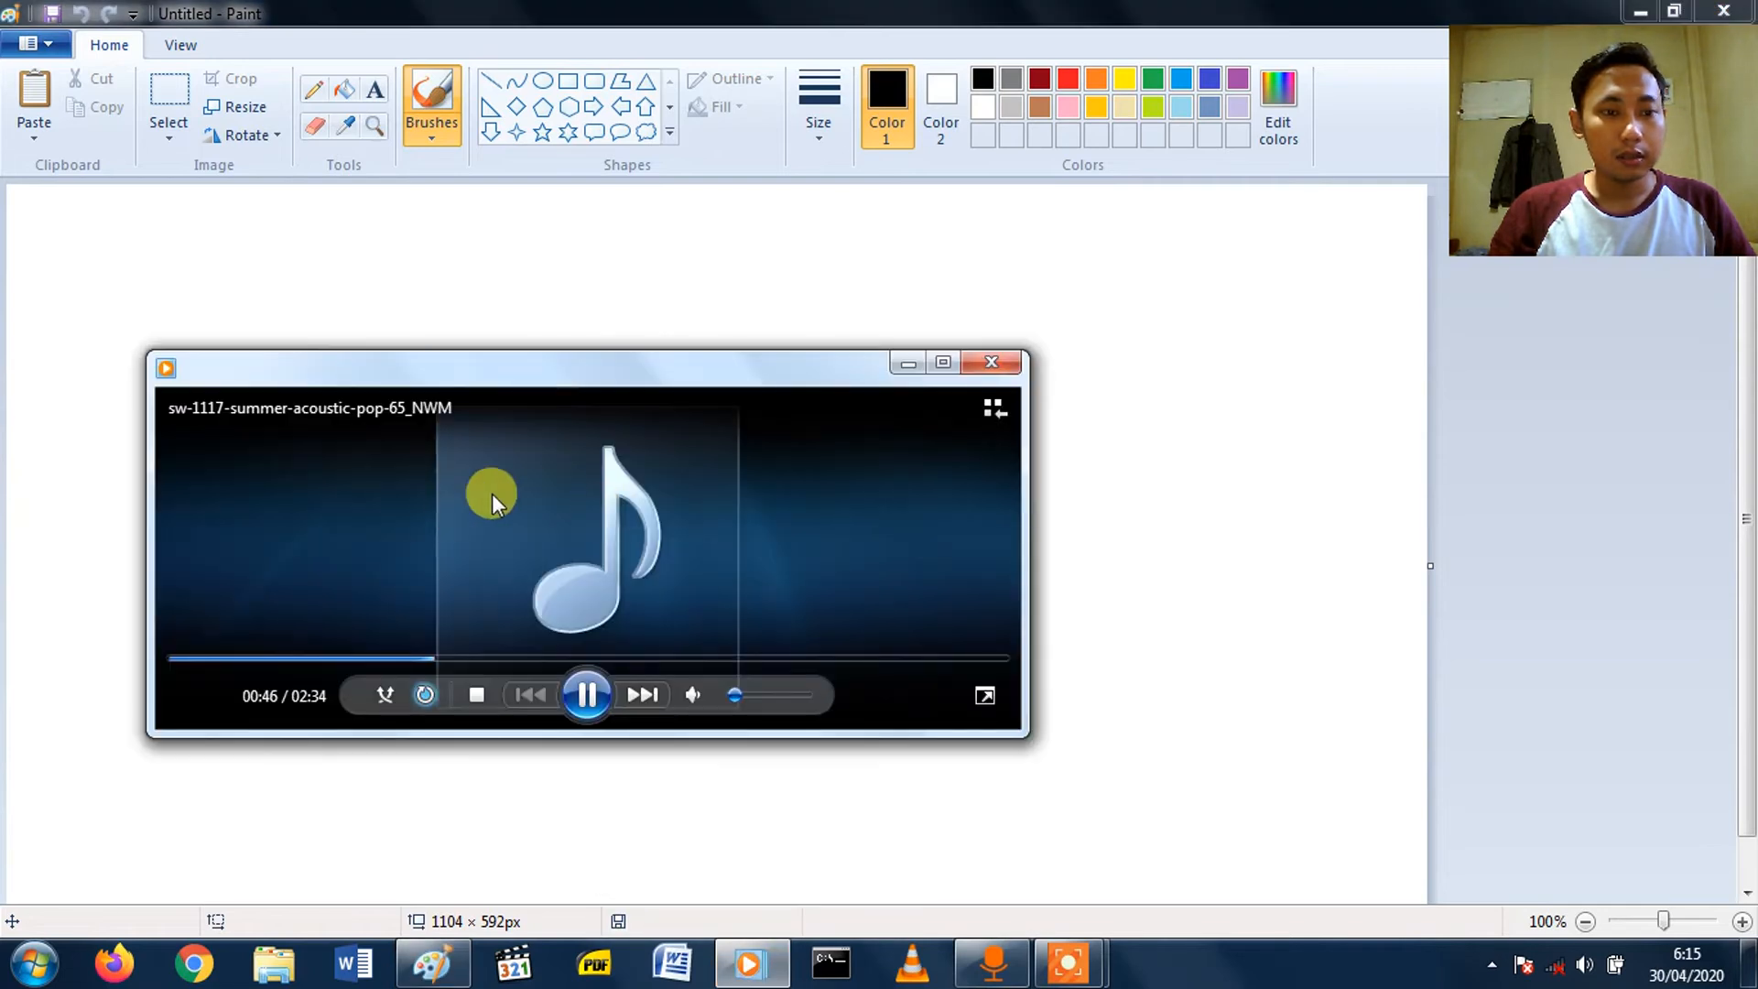
{"action": "left_click", "coordinate": [906, 362]}
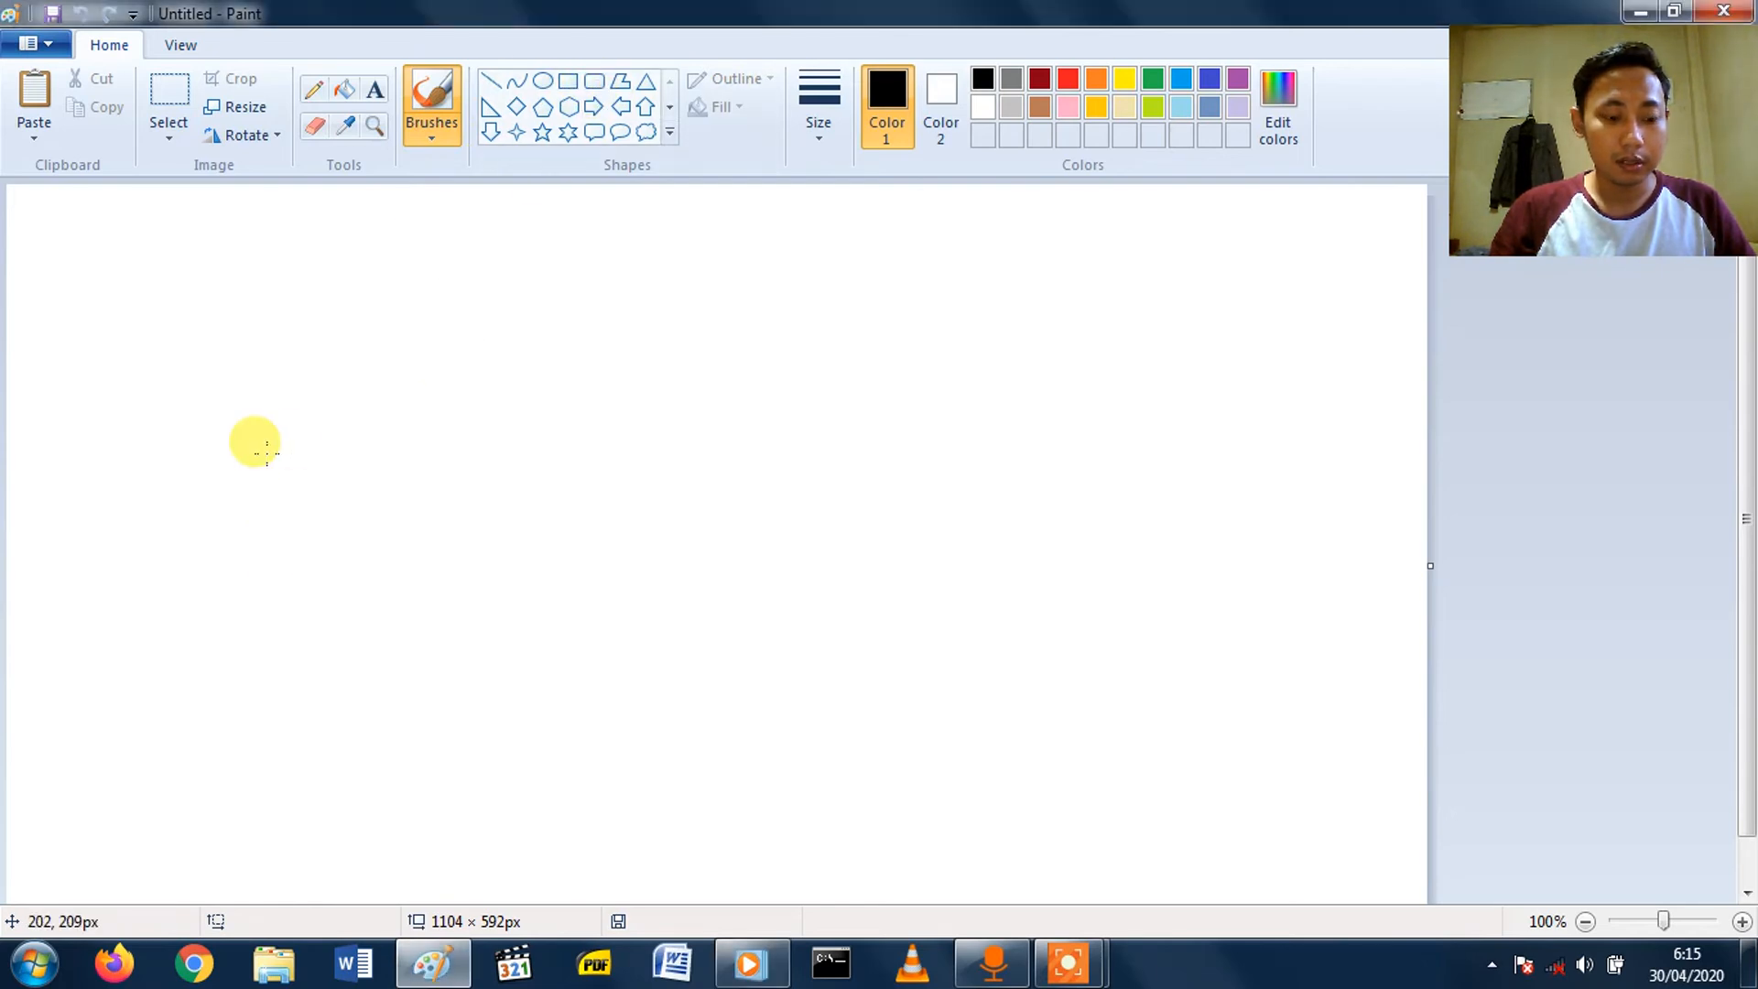
- Draw an upright black rounded rectangle about 96 × 197 px on the left part of the canvas
{"action": "left_click_drag", "start_coordinate": [224, 439], "coordinate": [283, 560]}
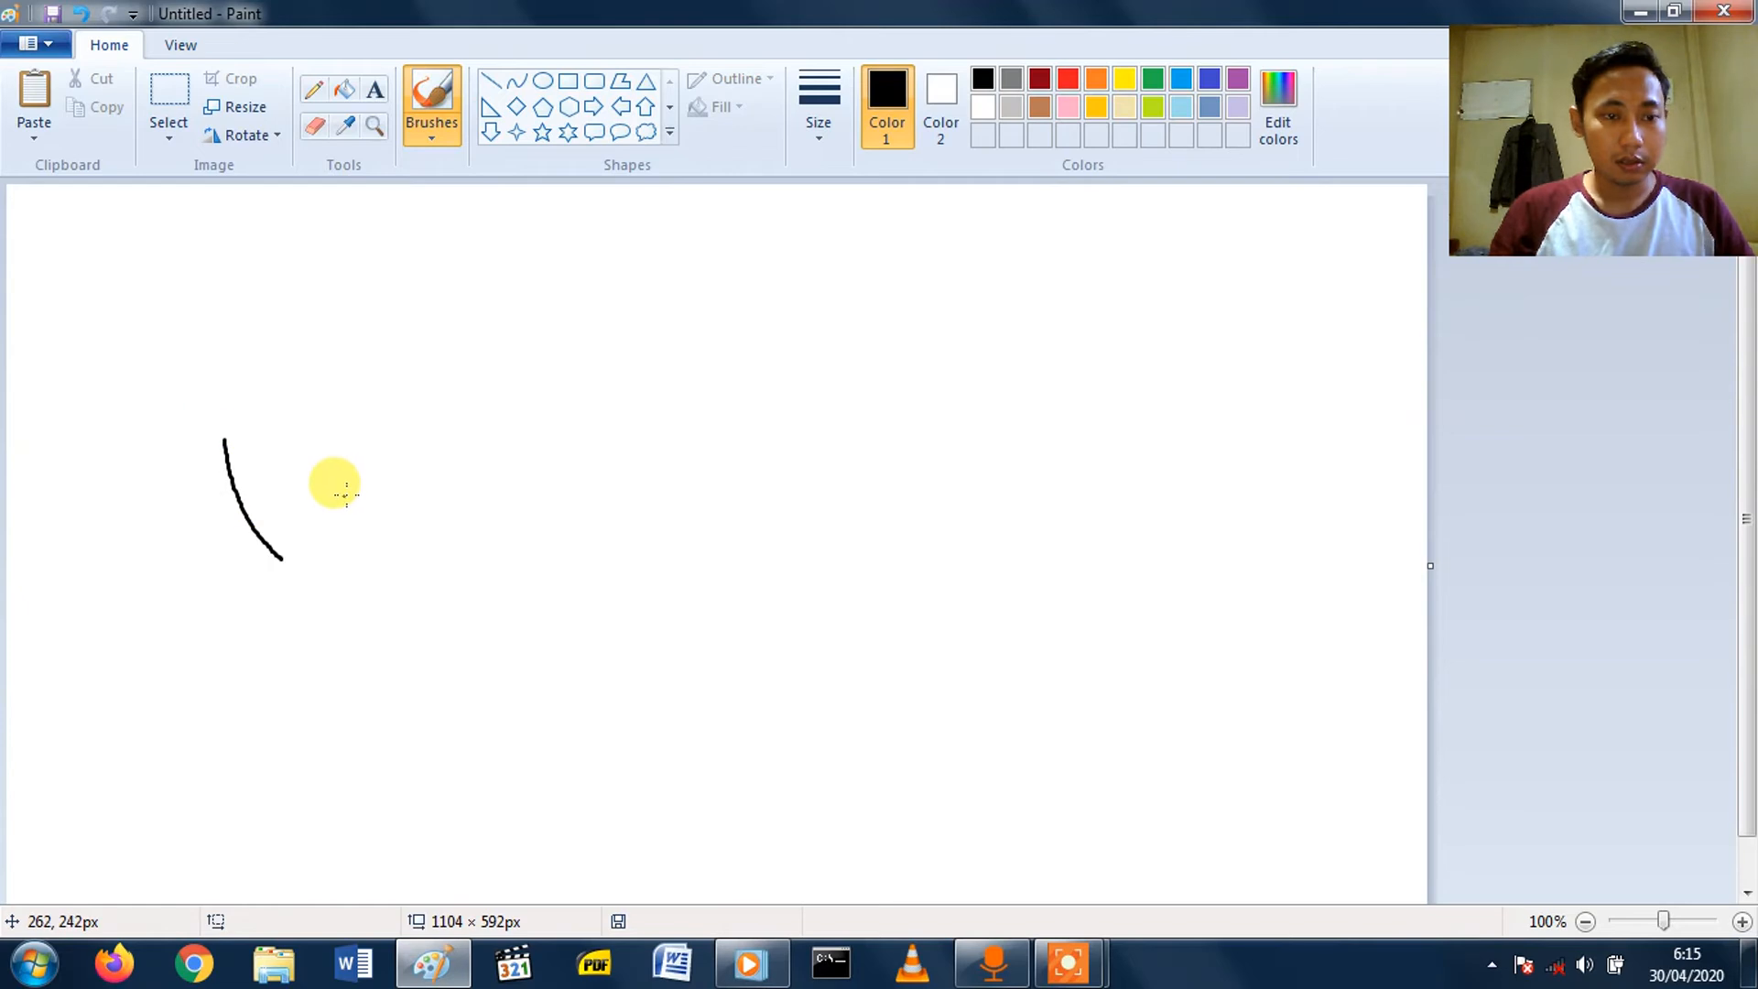
{"action": "left_click", "coordinate": [80, 13]}
{"action": "left_click", "coordinate": [596, 81]}
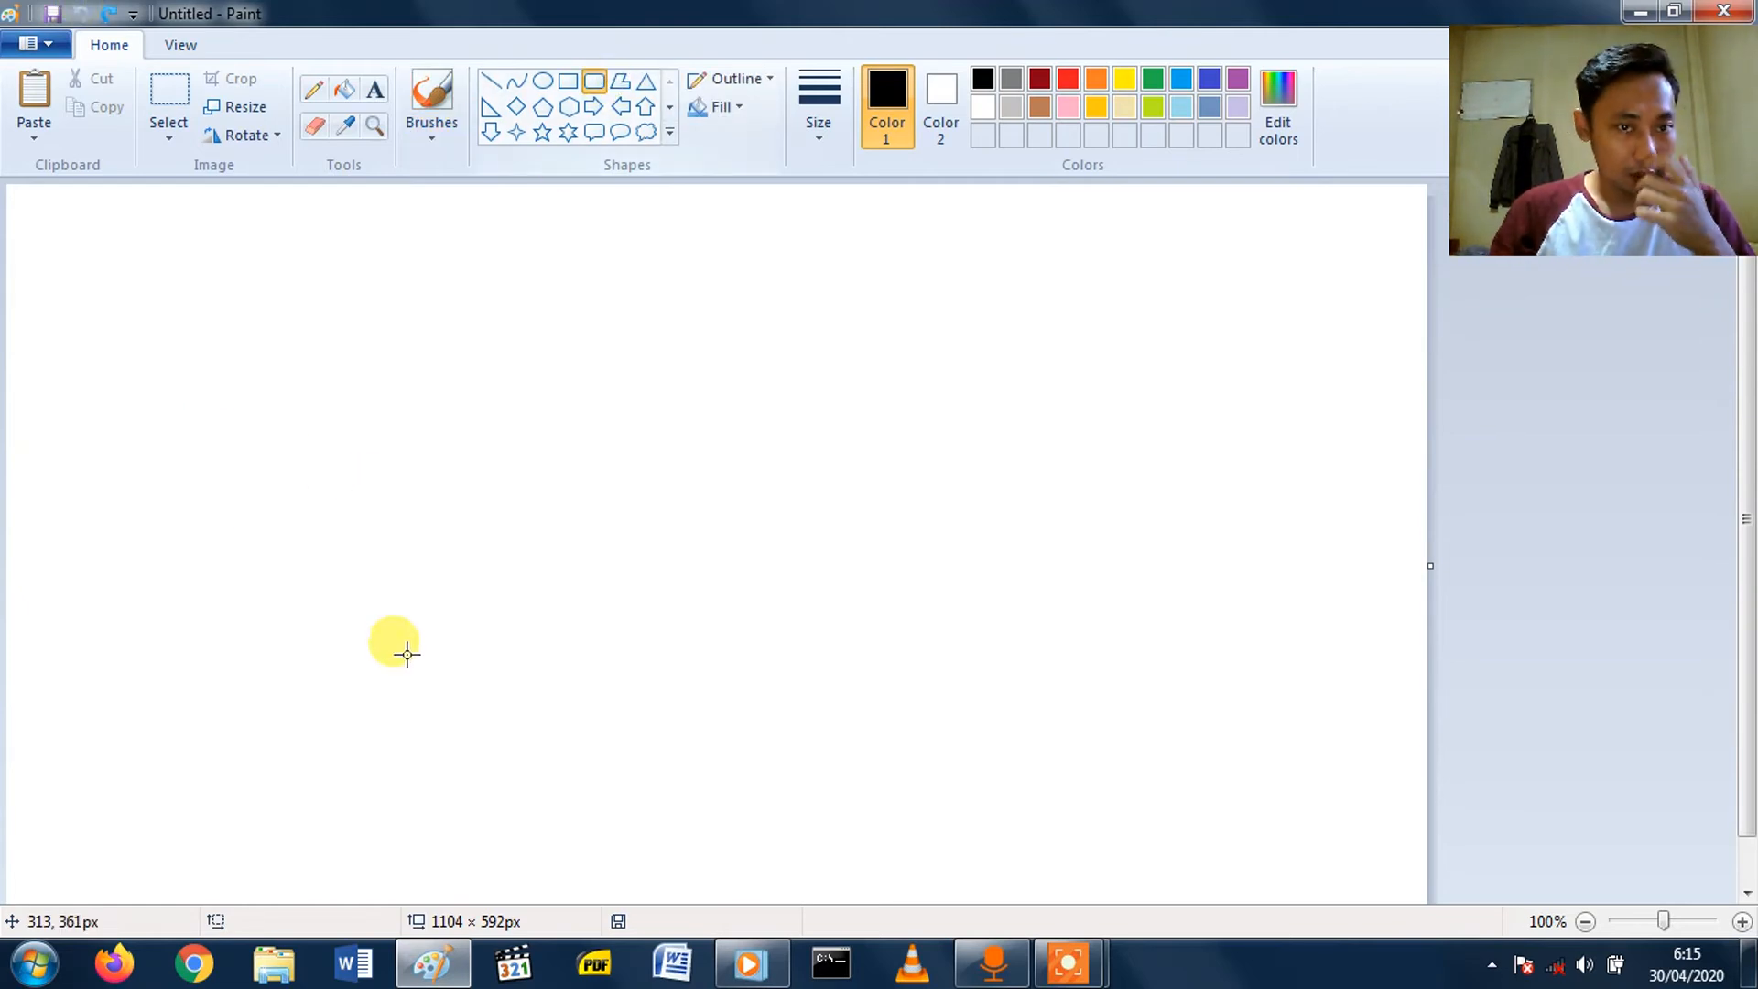
{"action": "left_click_drag", "start_coordinate": [331, 540], "coordinate": [455, 668]}
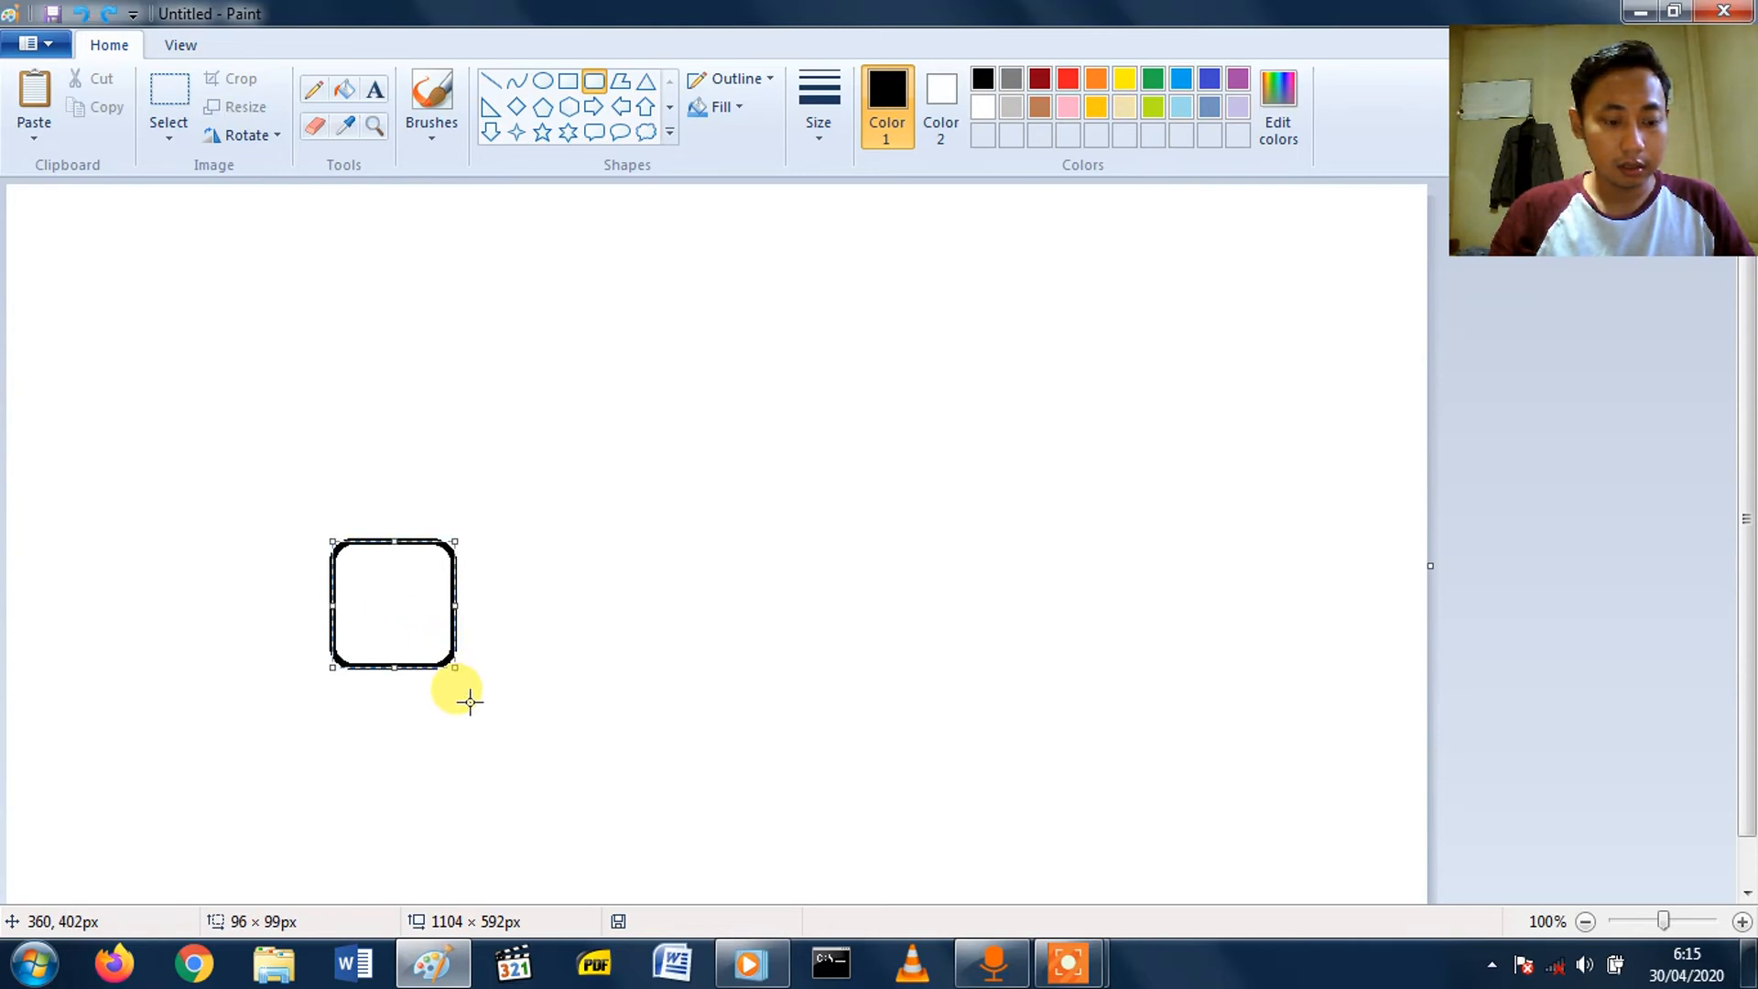
{"action": "left_click_drag", "start_coordinate": [394, 541], "coordinate": [376, 456]}
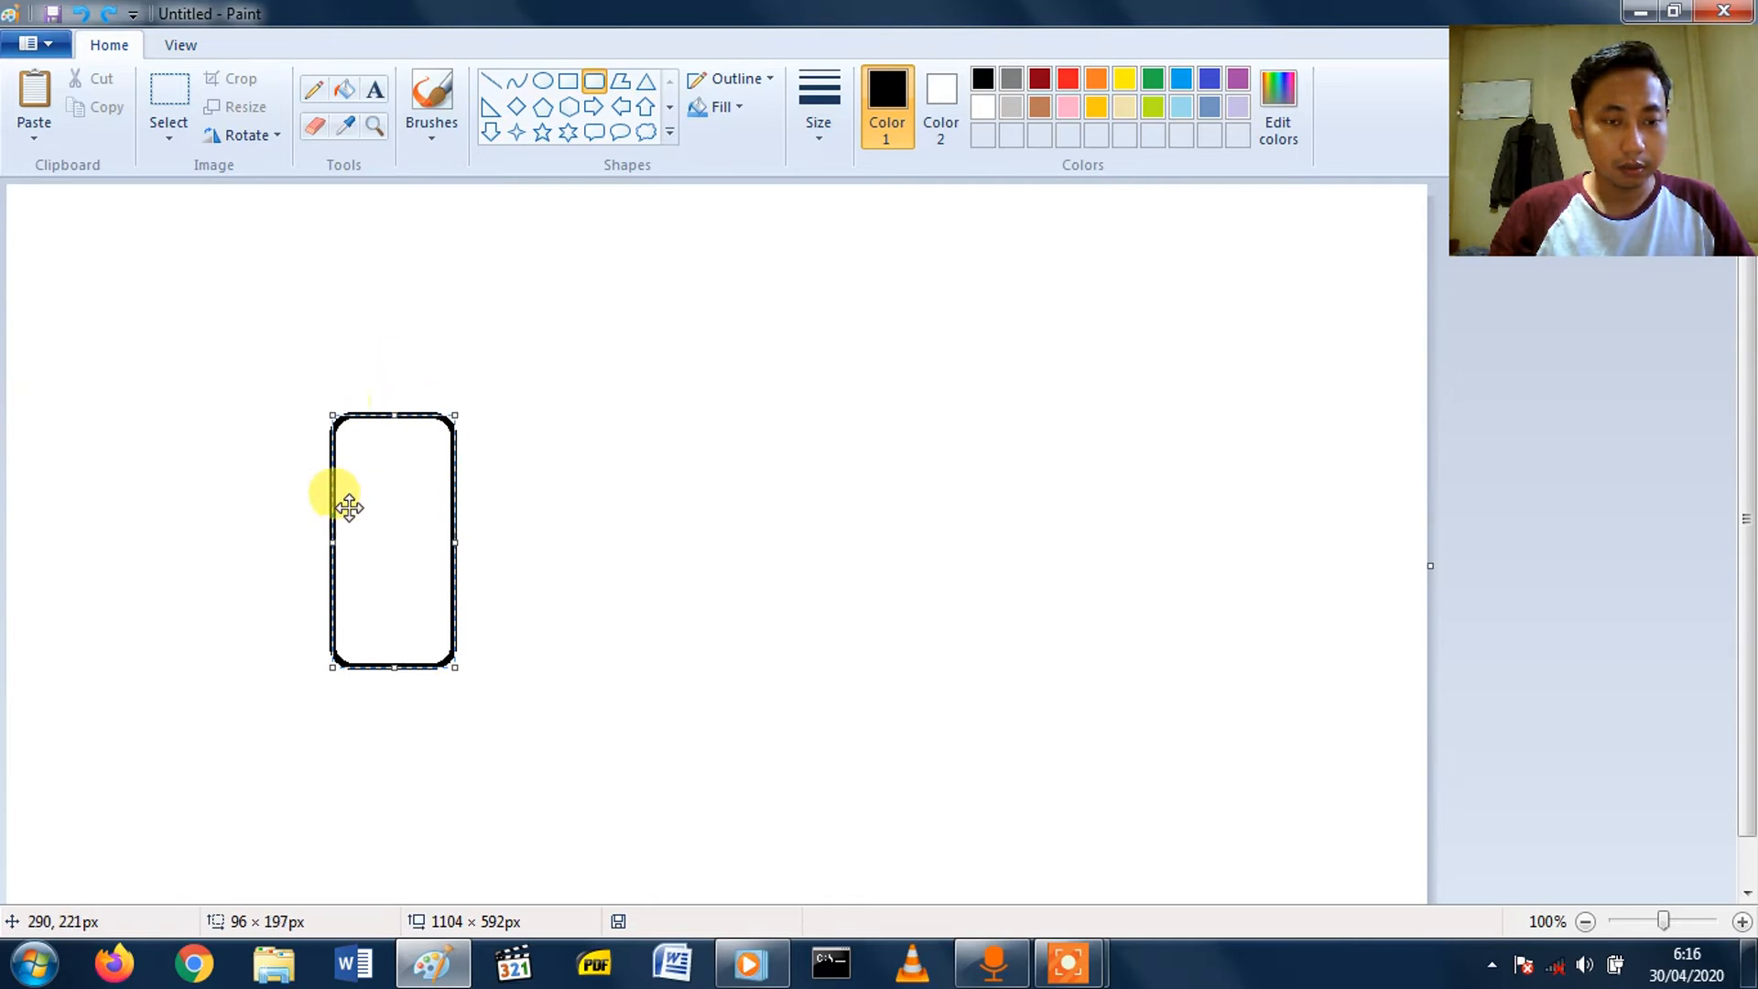
{"action": "left_click", "coordinate": [204, 537]}
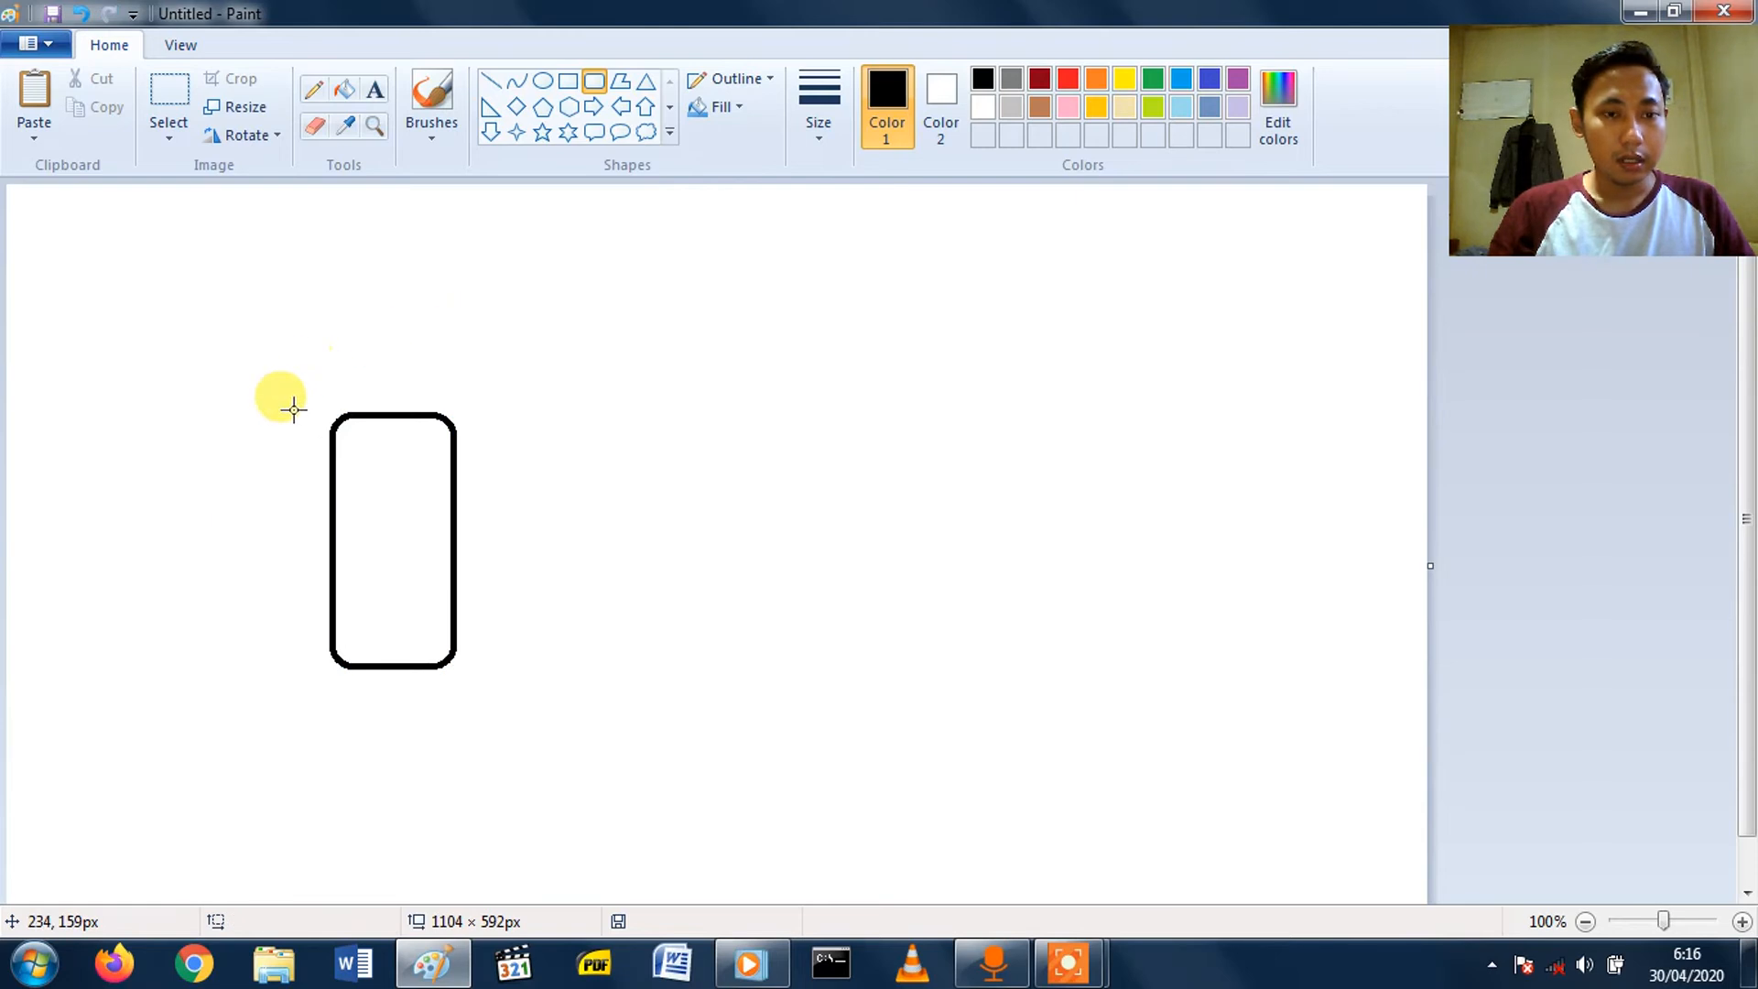
- Recolor the rounded rectangle's outline light turquoise with the fill tool
{"action": "left_click", "coordinate": [1181, 110]}
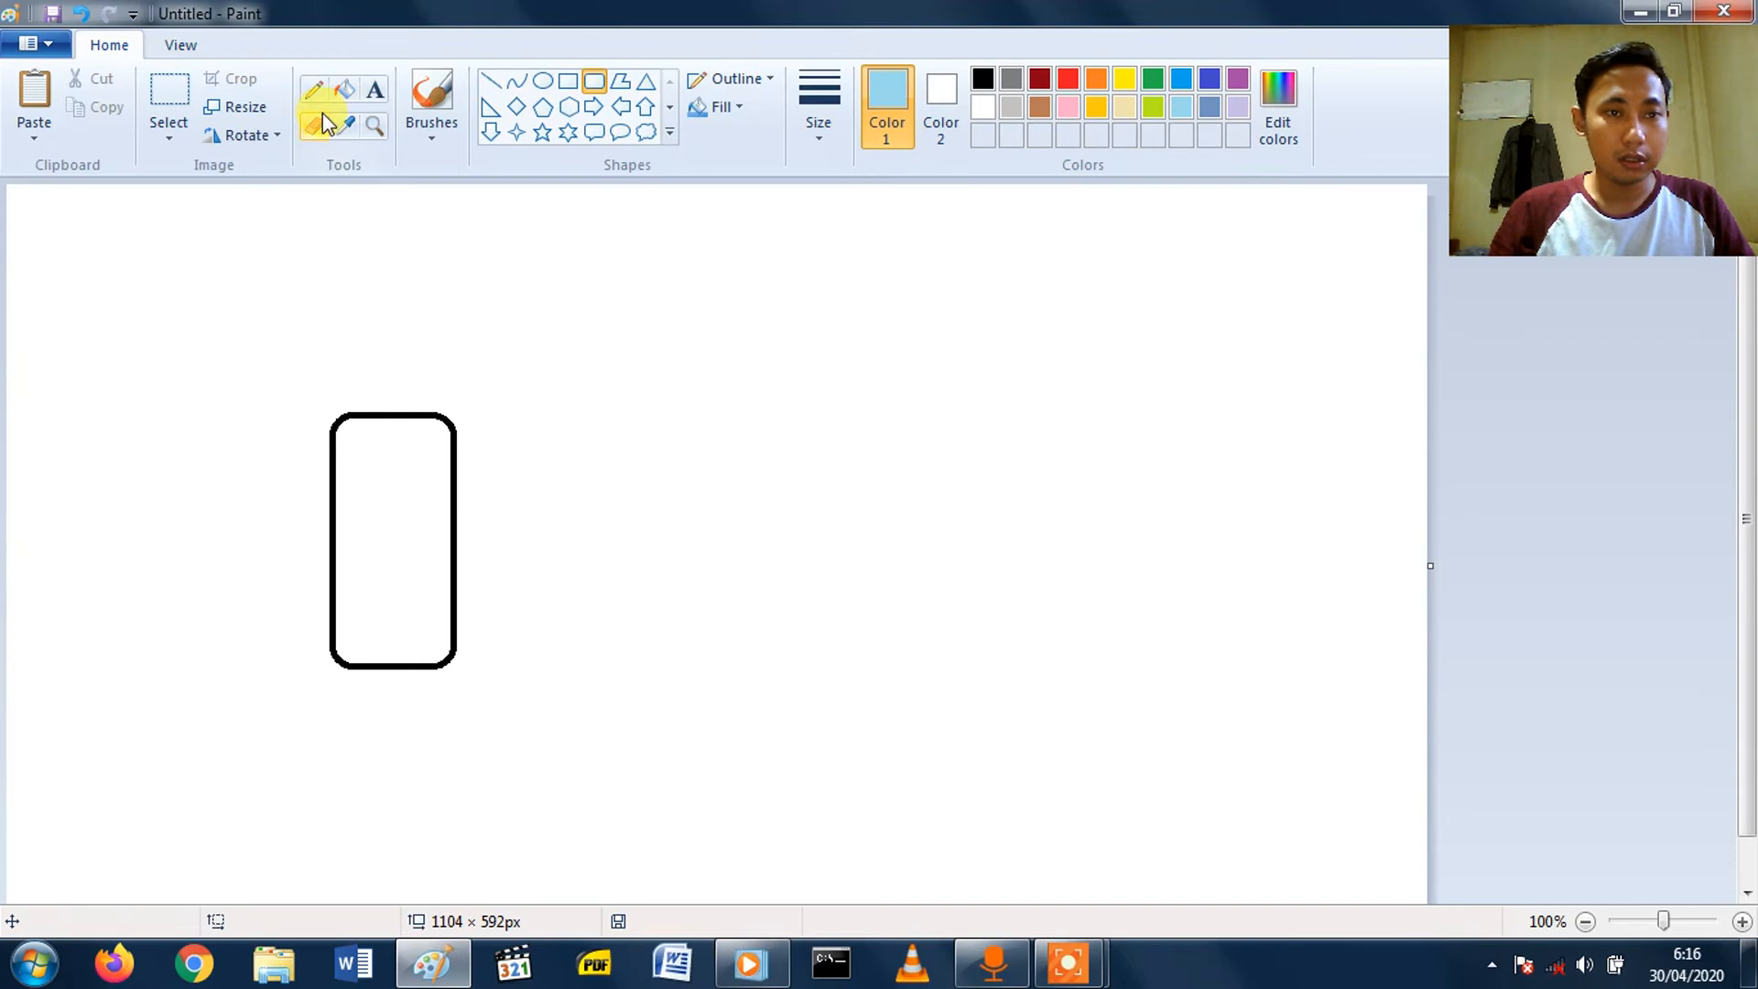
{"action": "left_click", "coordinate": [345, 91]}
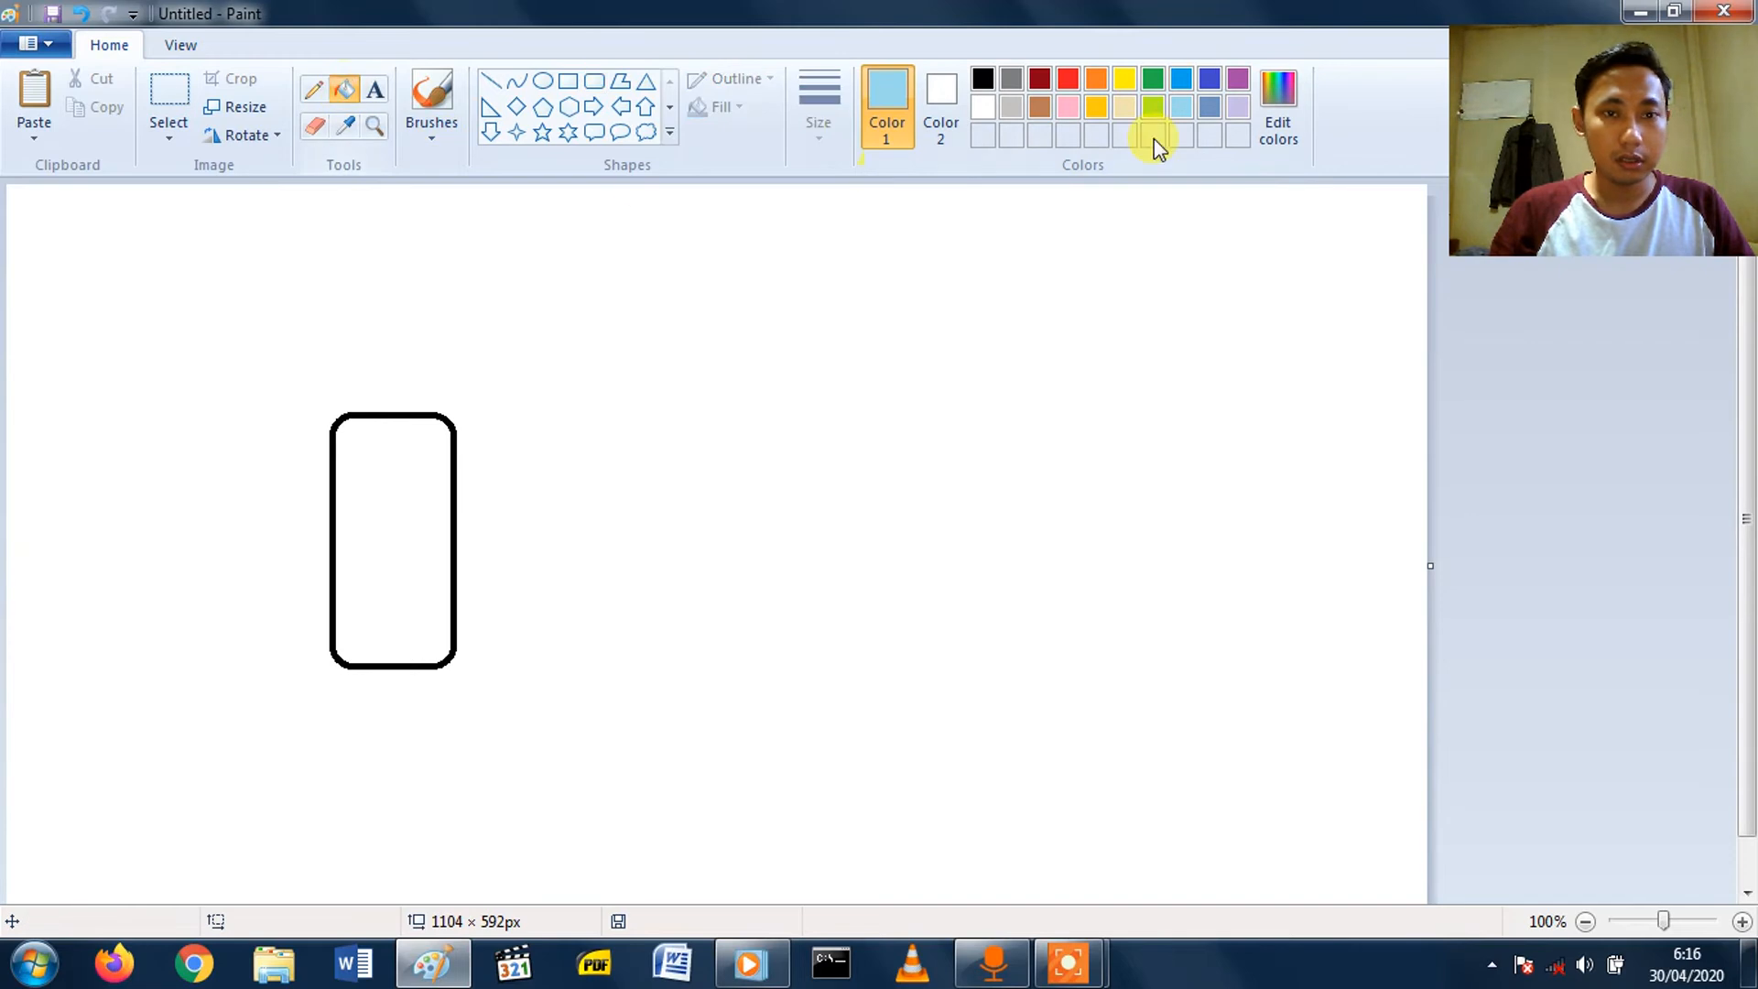
{"action": "left_click", "coordinate": [457, 445]}
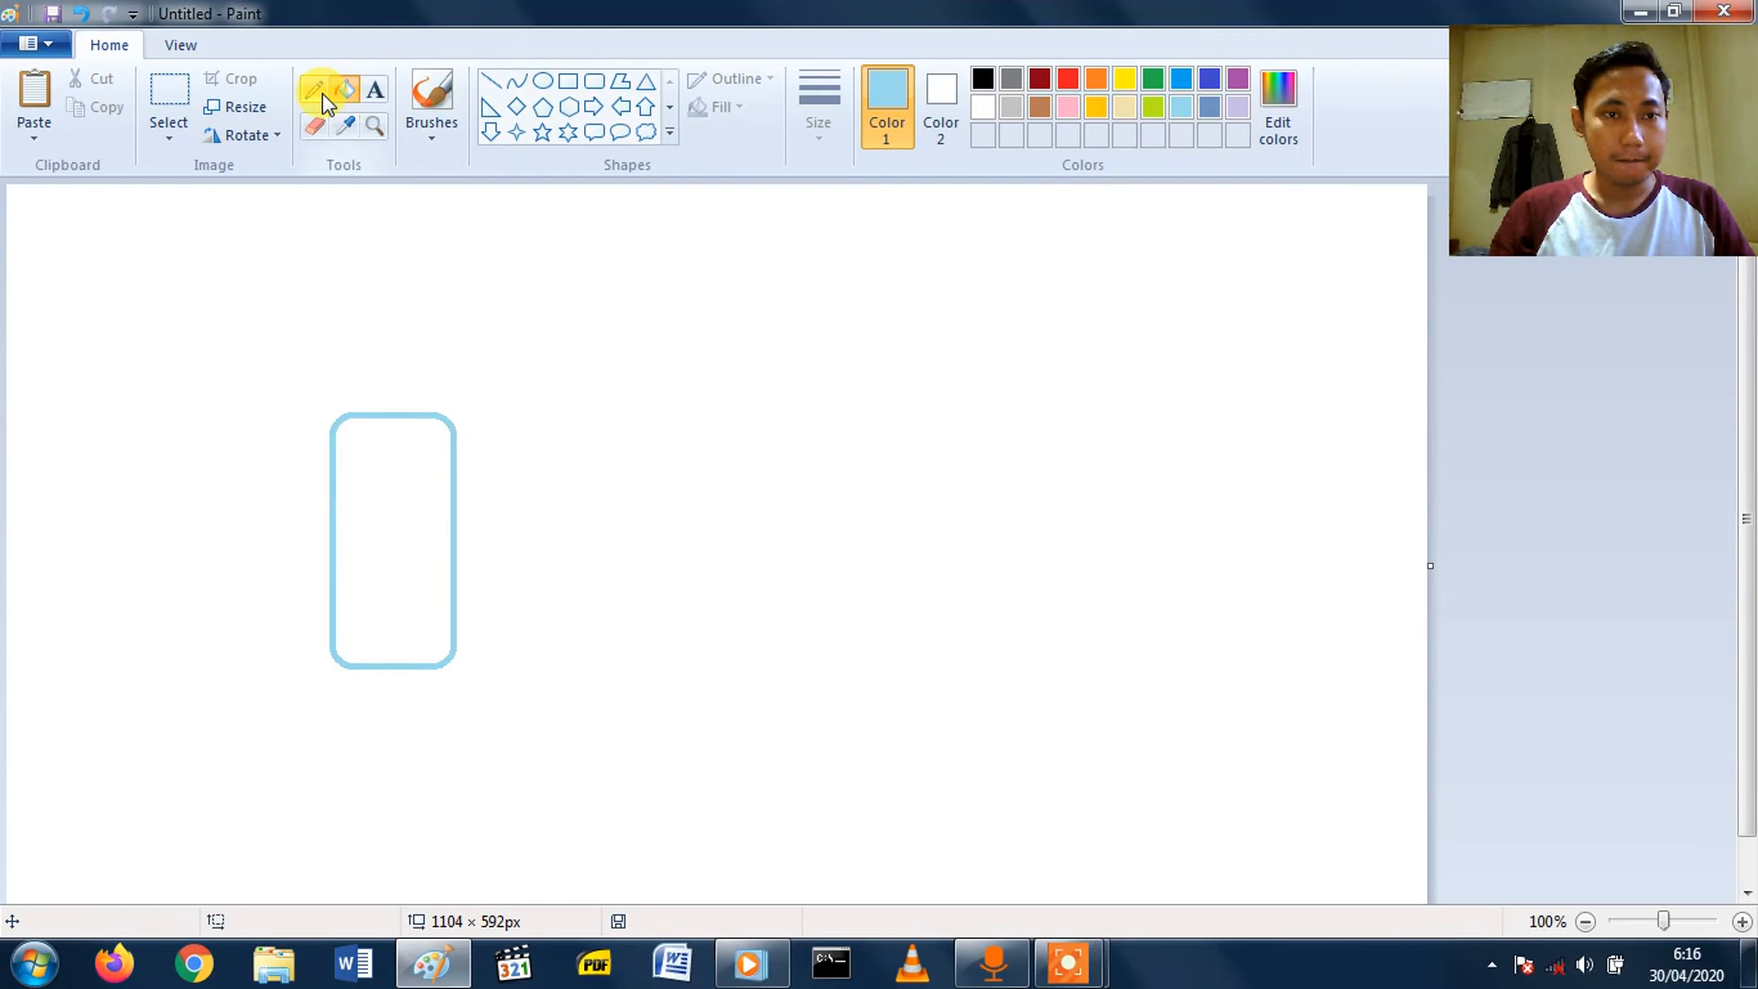
- Select and delete the upper portion of the rounded rectangle, leaving an open U shape with straight sides
{"action": "left_click", "coordinate": [179, 87]}
{"action": "left_click_drag", "start_coordinate": [294, 377], "coordinate": [518, 453]}
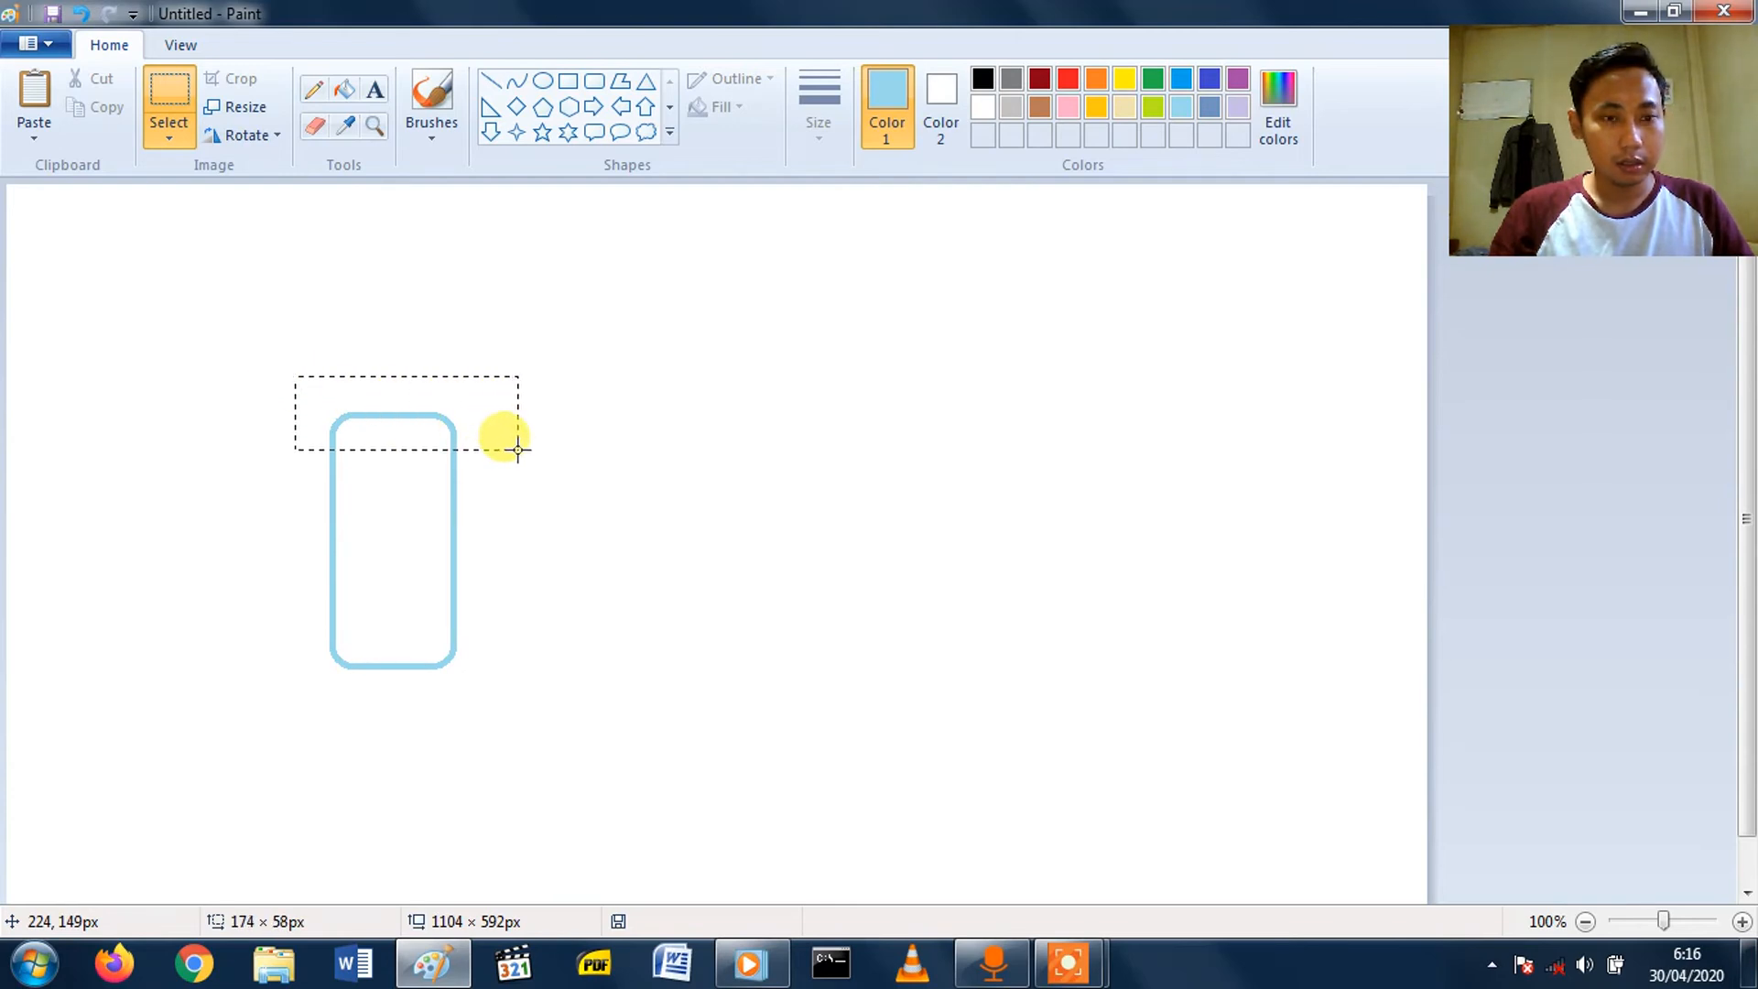
{"action": "left_click_drag", "start_coordinate": [518, 450], "coordinate": [519, 450]}
{"action": "left_click", "coordinate": [616, 383]}
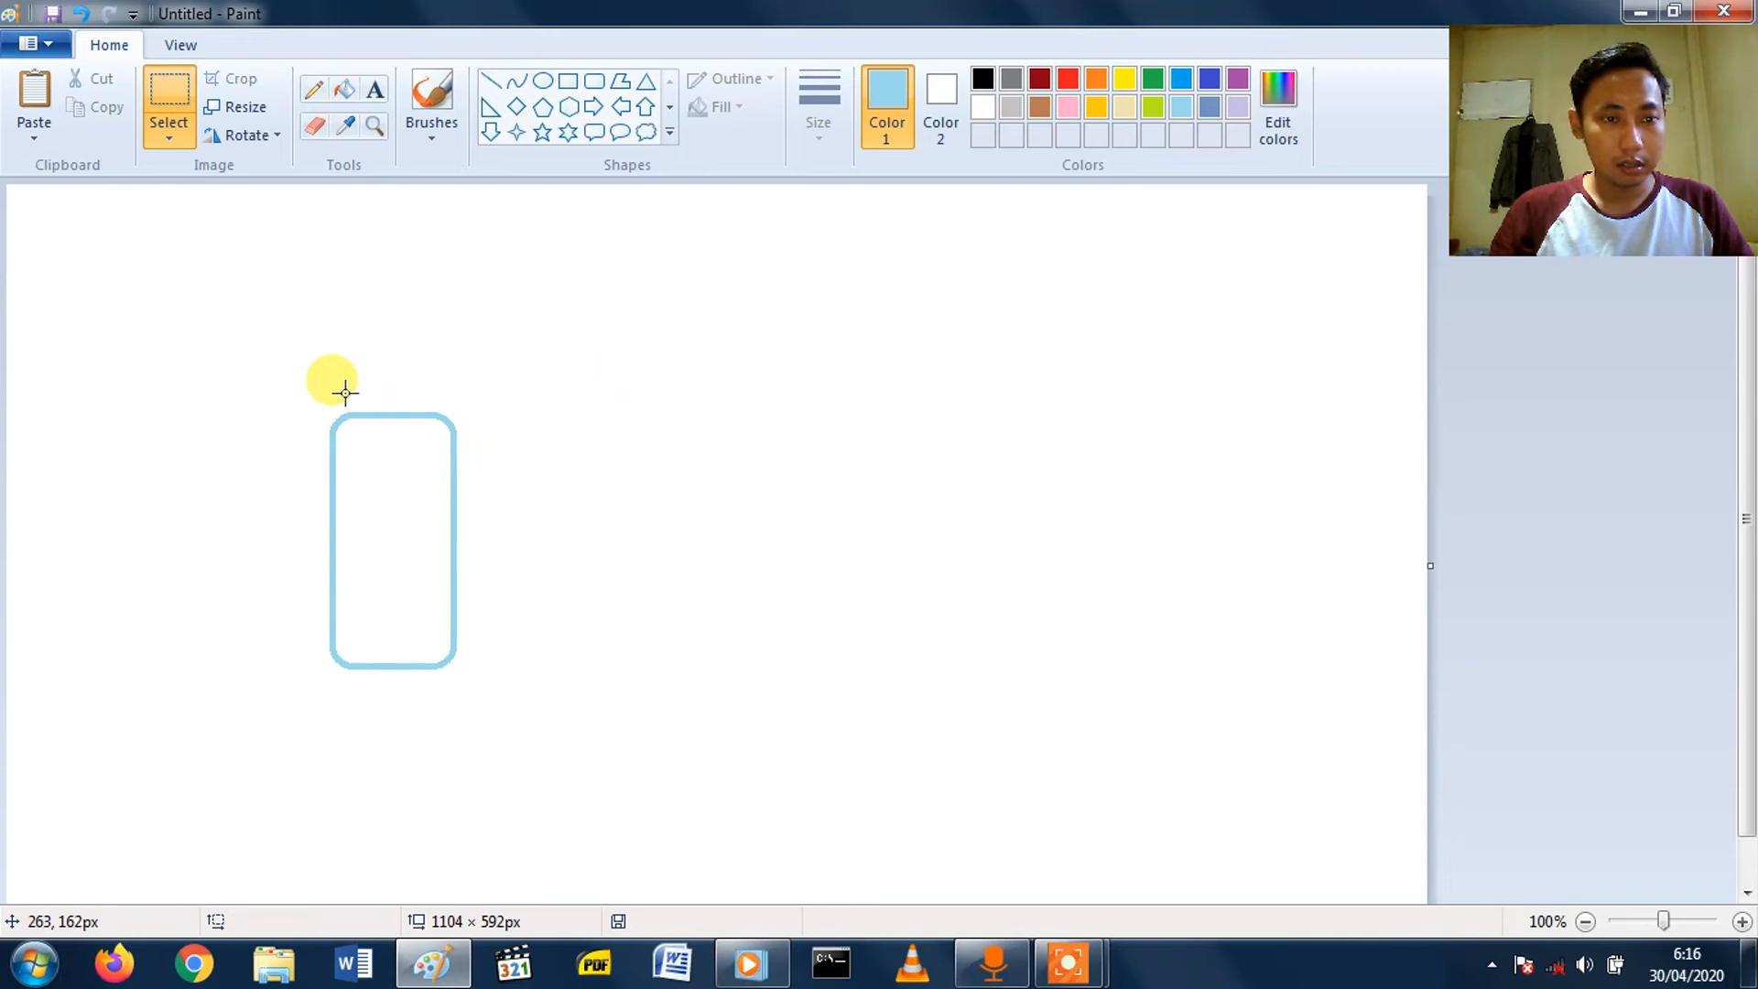
{"action": "left_click_drag", "start_coordinate": [302, 402], "coordinate": [562, 445]}
{"action": "key", "text": "Delete"}
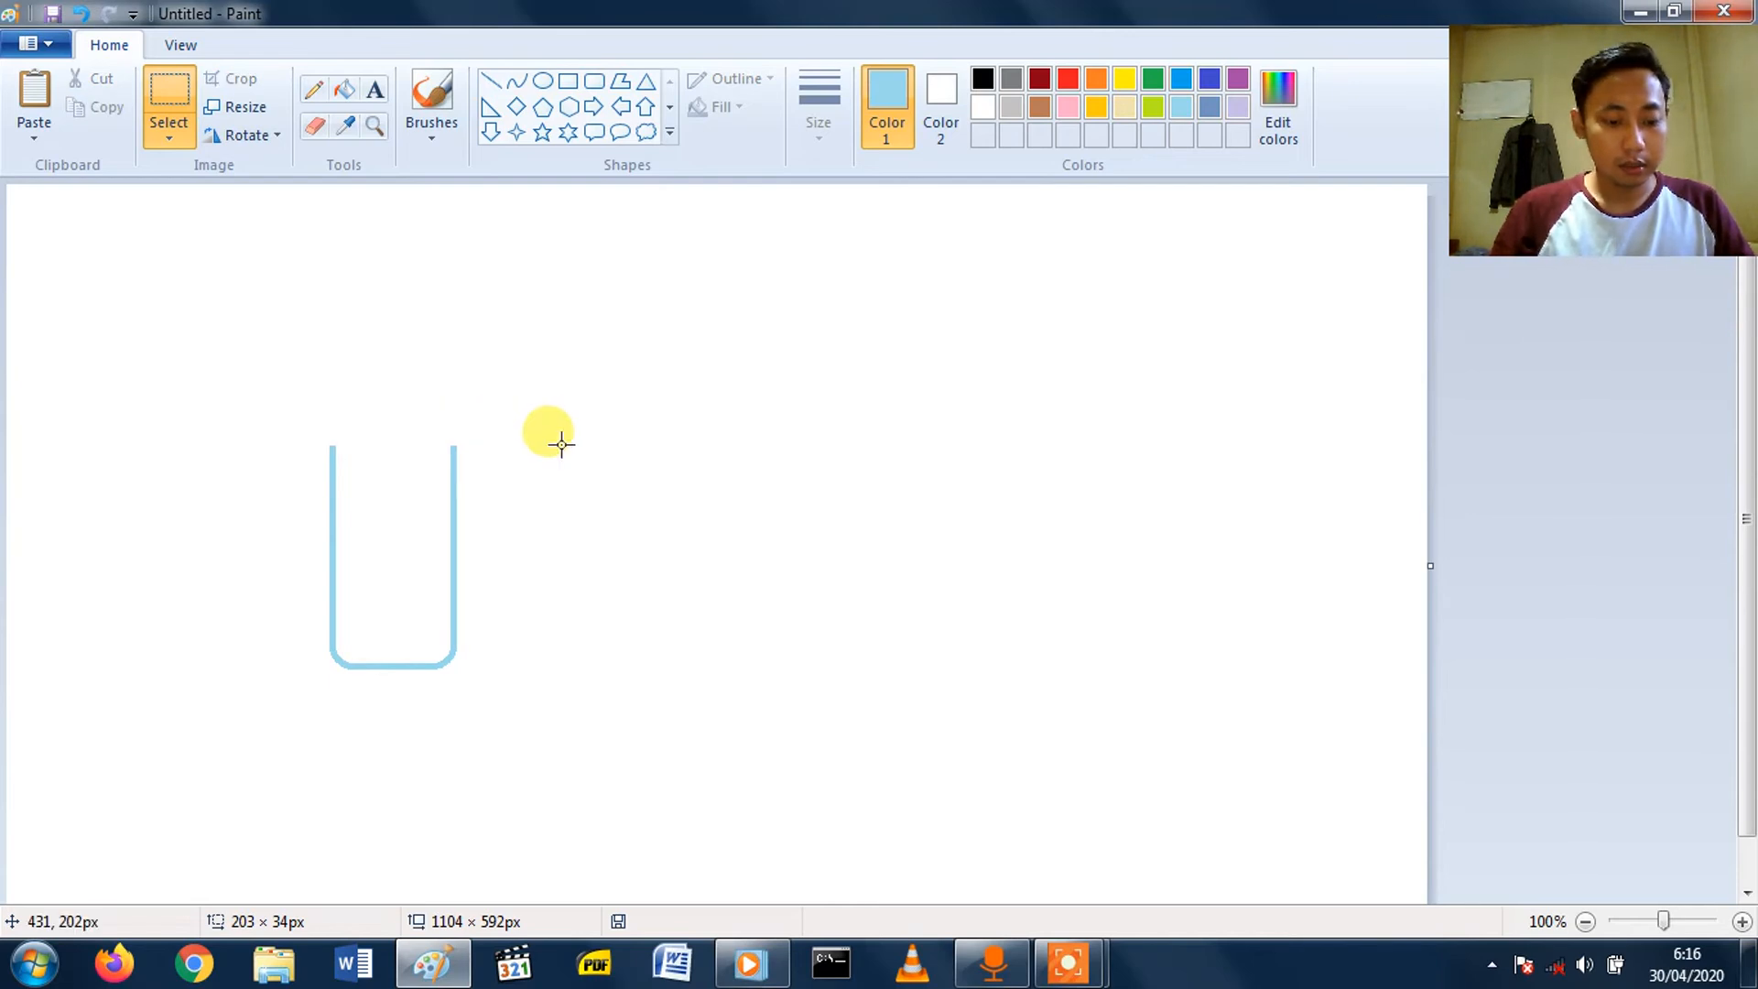
{"action": "left_click_drag", "start_coordinate": [295, 423], "coordinate": [532, 480]}
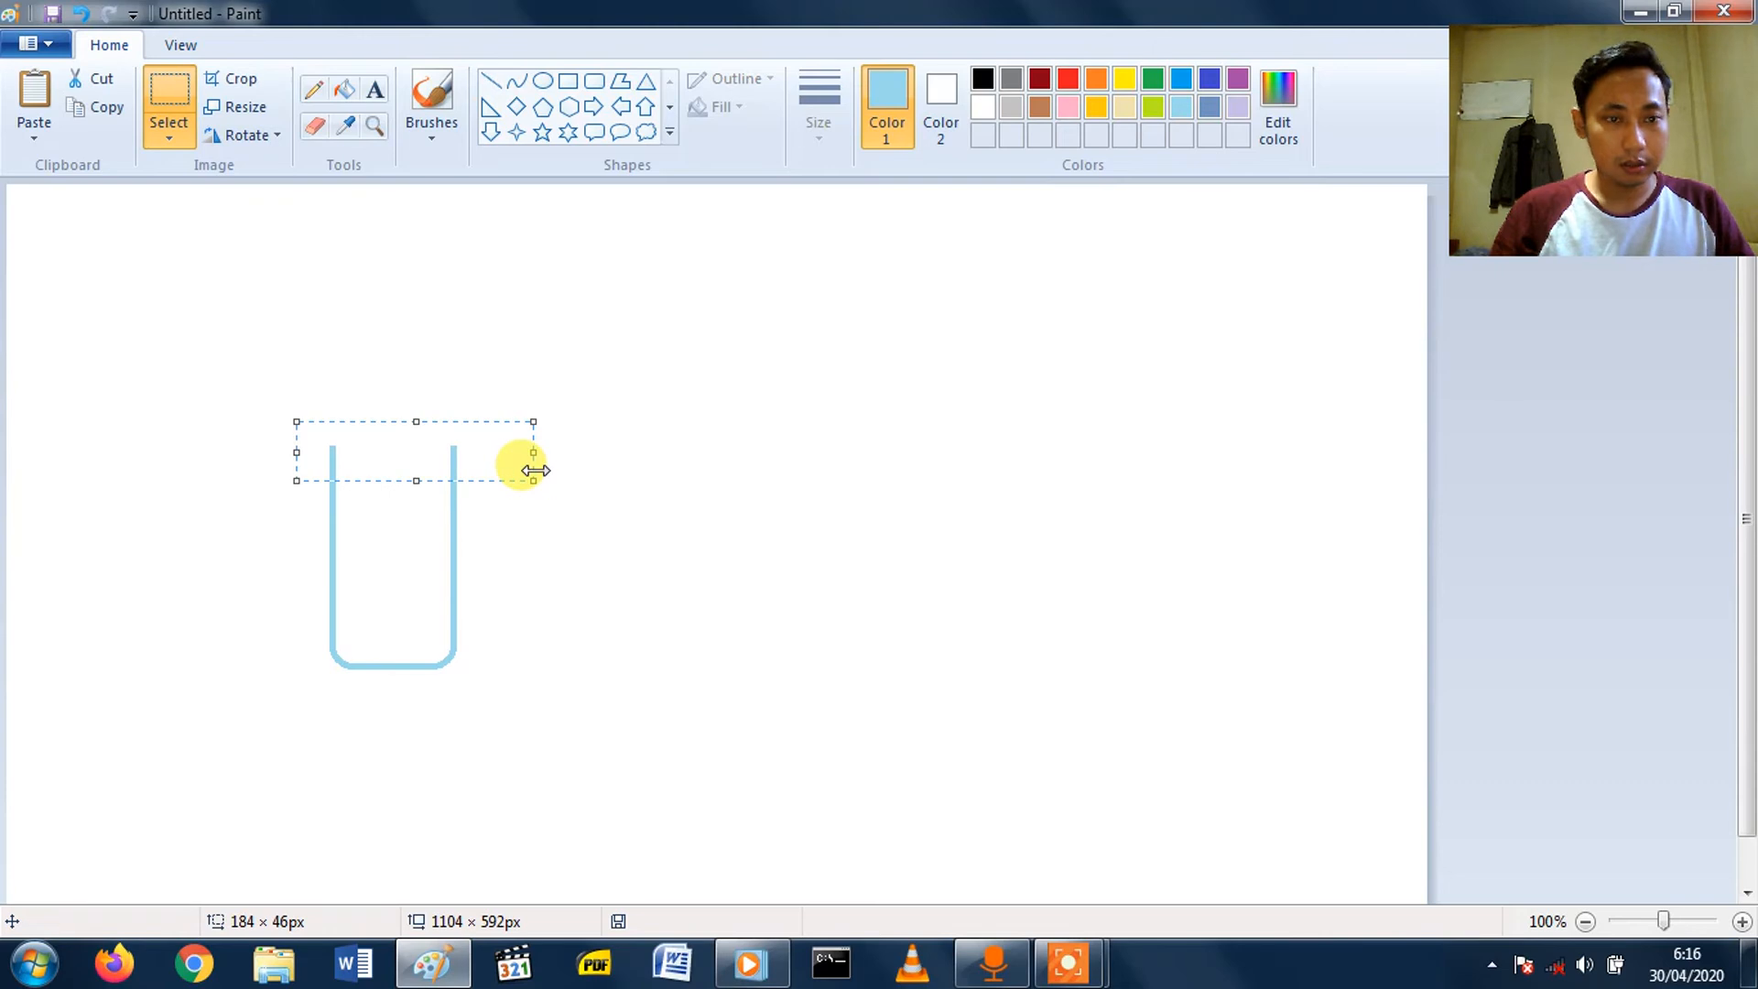
{"action": "key", "text": "Delete"}
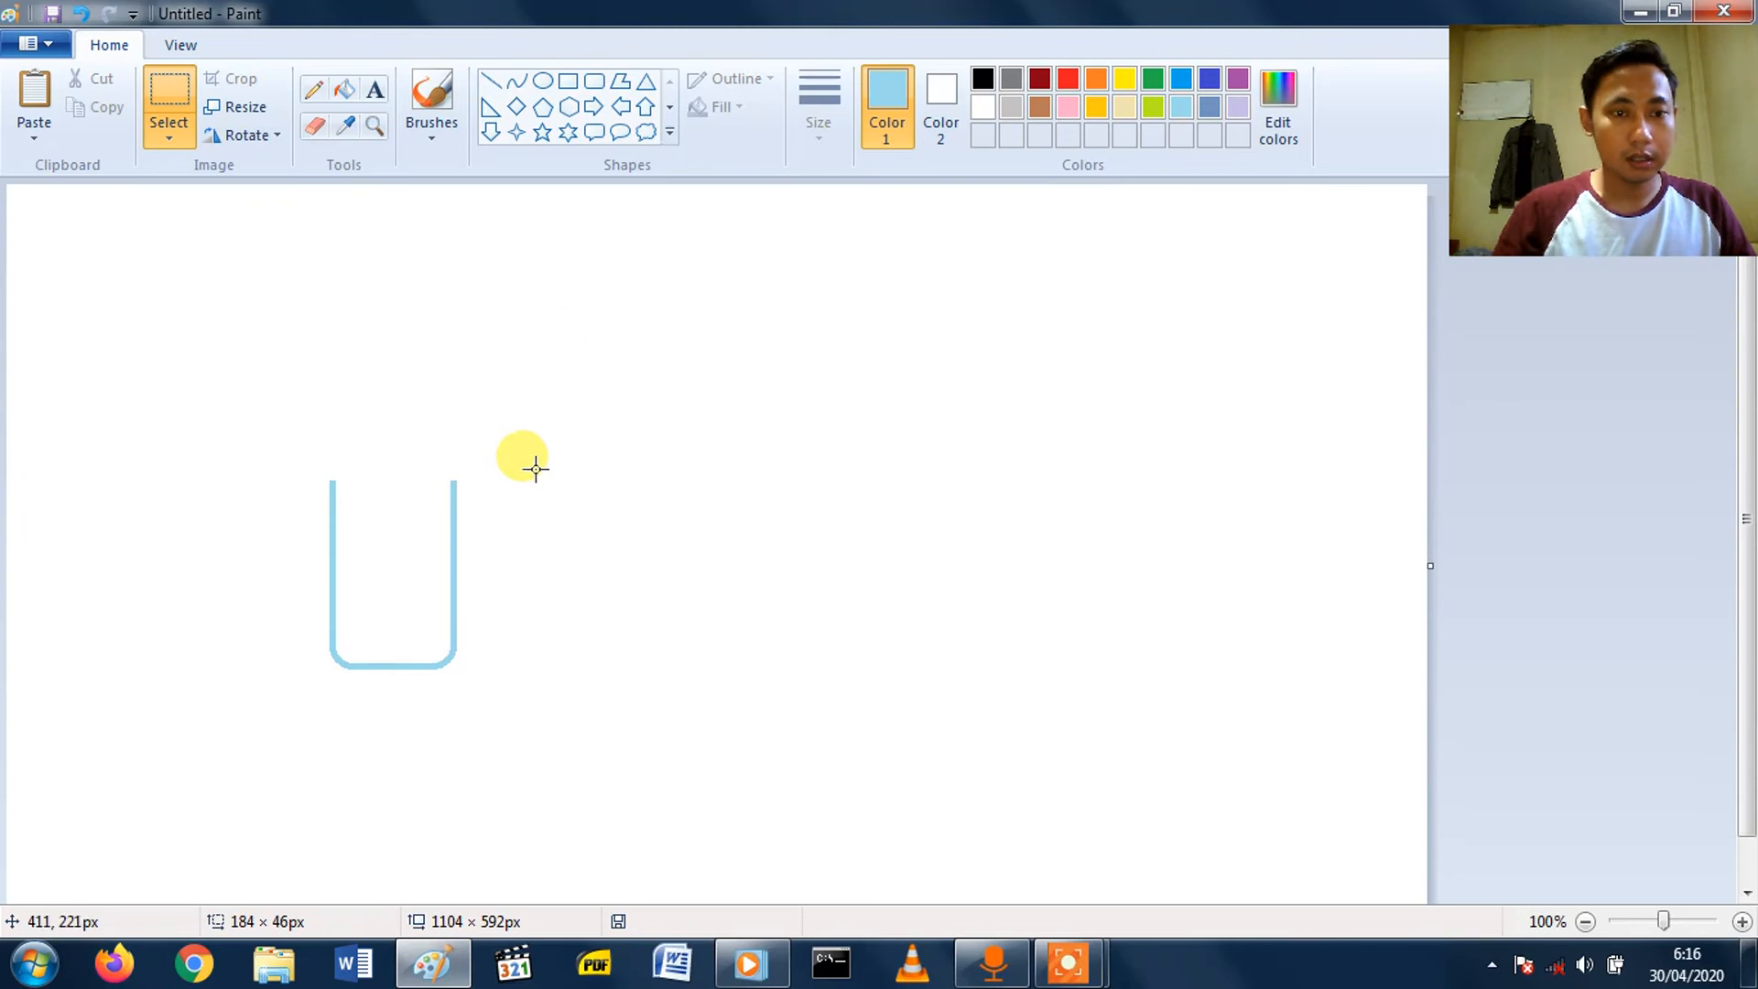
- Draw two curves arching rightward from the U shape's upper ends, the outer about 272 × 112 px and the inner about 172 × 72 px
{"action": "left_click", "coordinate": [516, 86]}
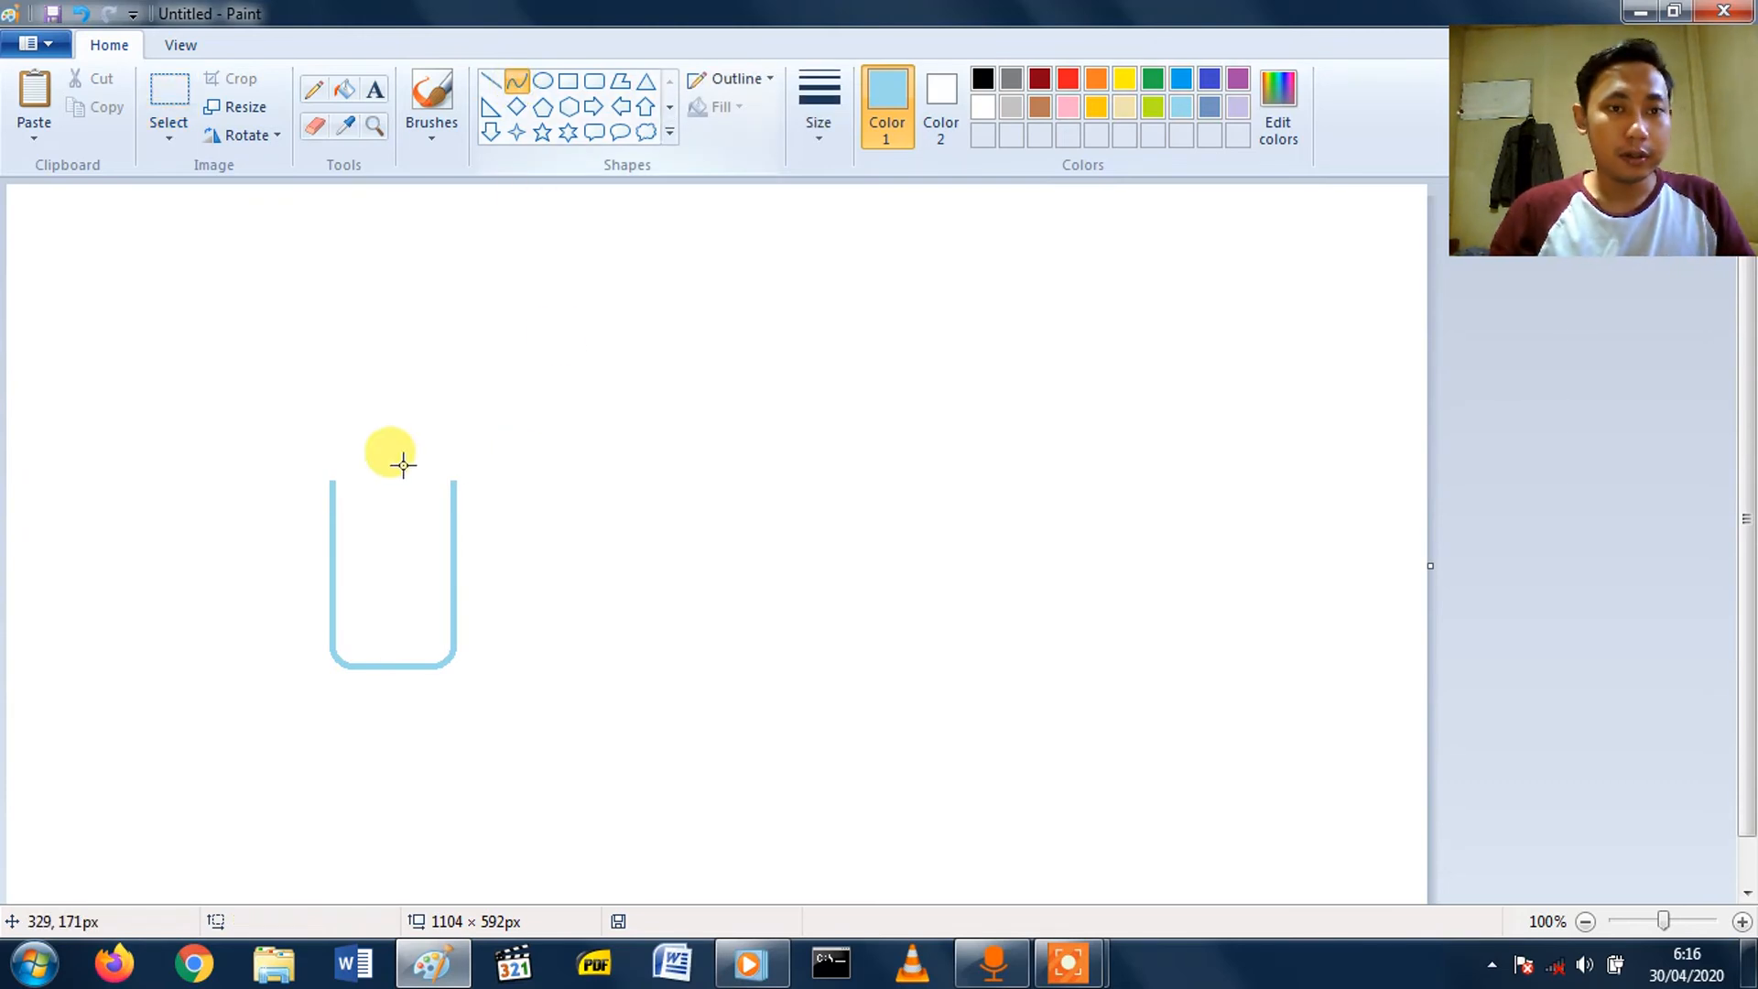
{"action": "left_click_drag", "start_coordinate": [332, 478], "coordinate": [691, 359]}
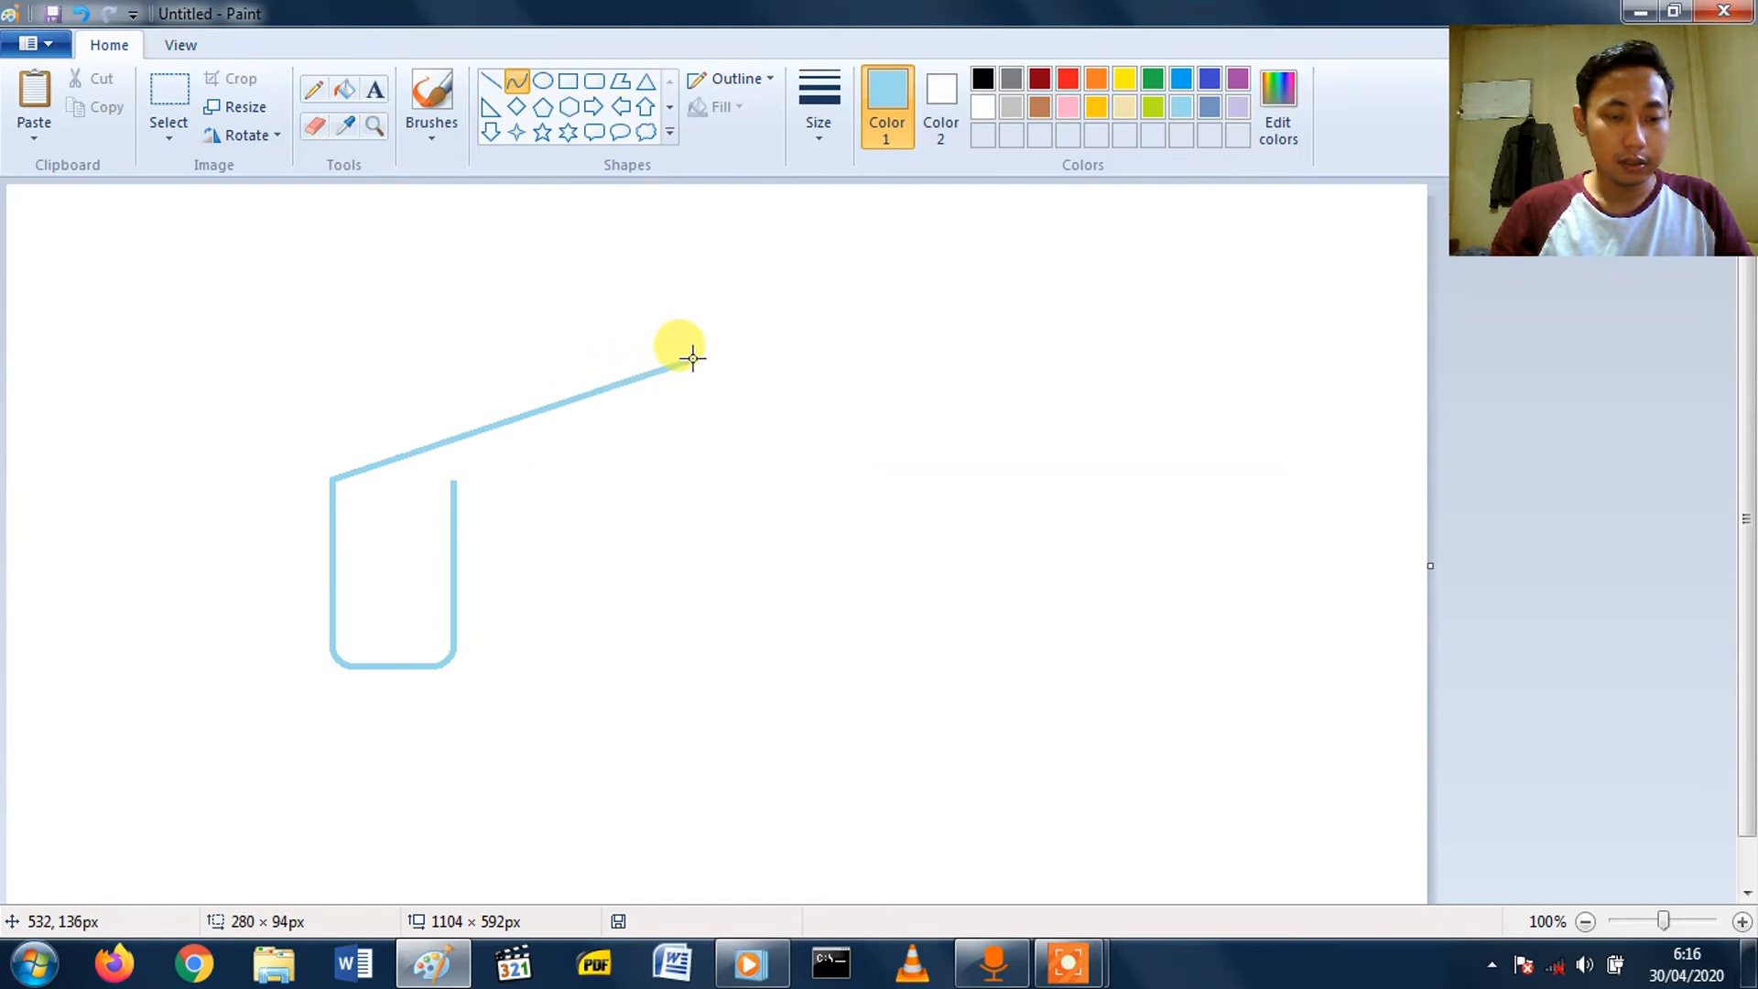
{"action": "left_click_drag", "start_coordinate": [562, 401], "coordinate": [559, 330]}
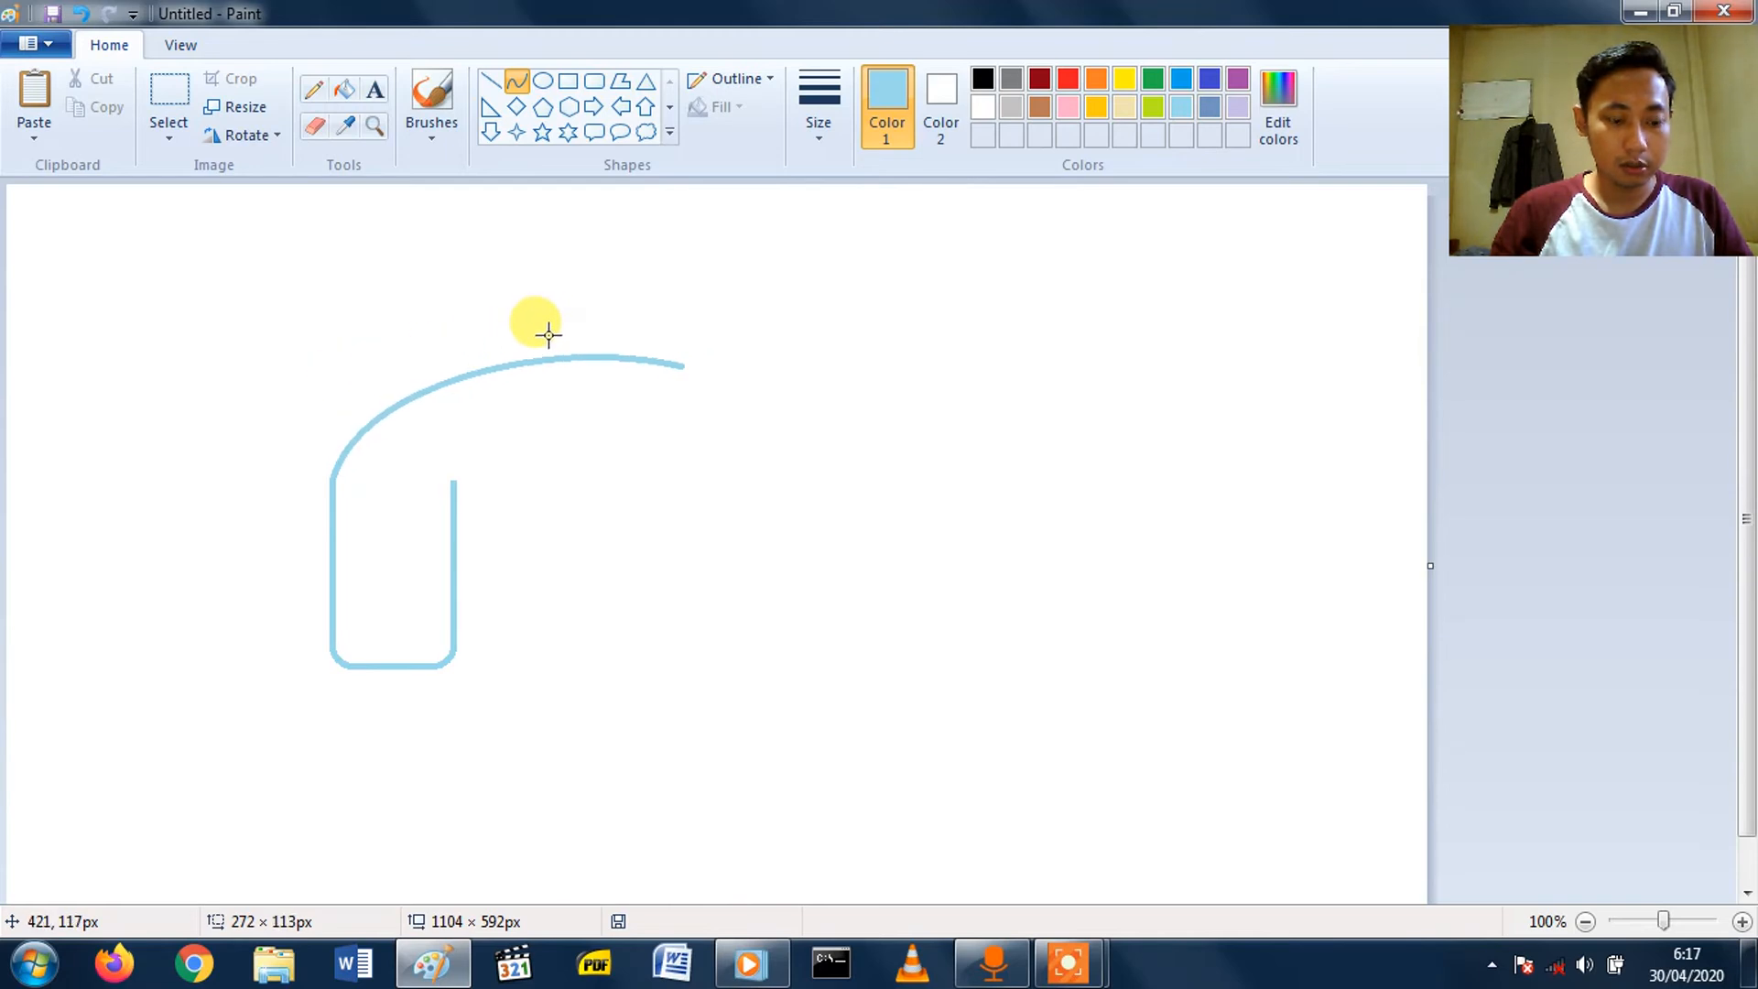
{"action": "left_click", "coordinate": [547, 336]}
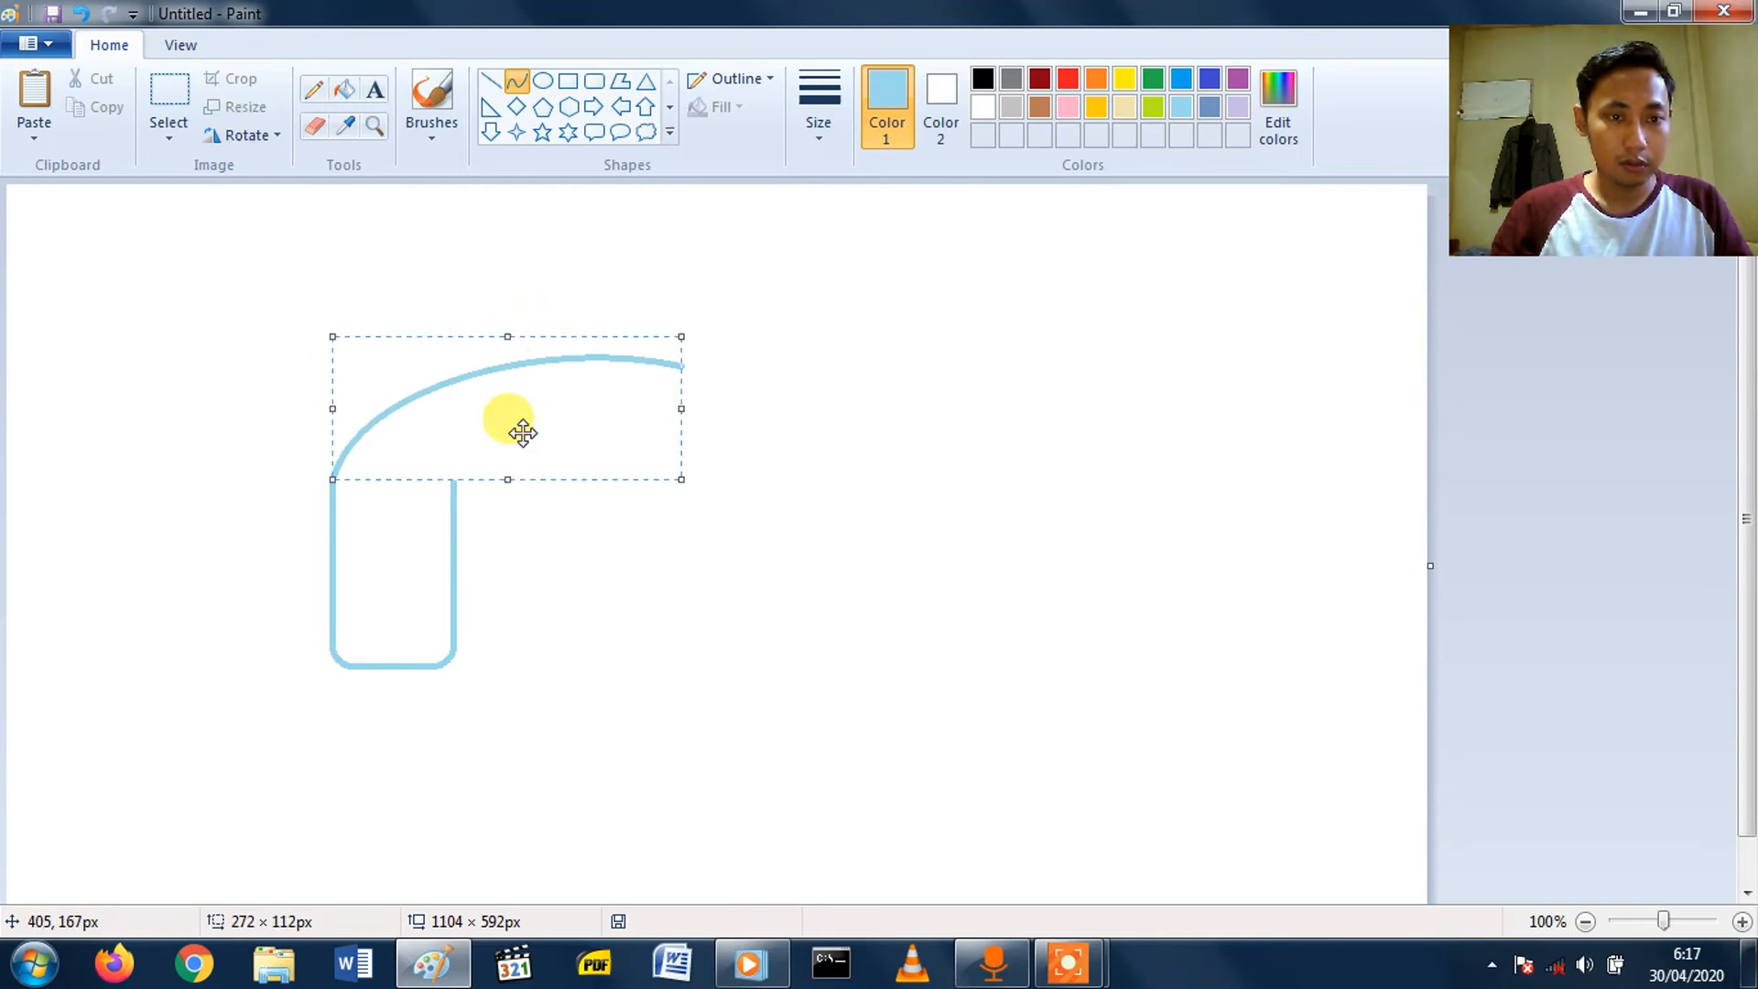
{"action": "left_click", "coordinate": [509, 522]}
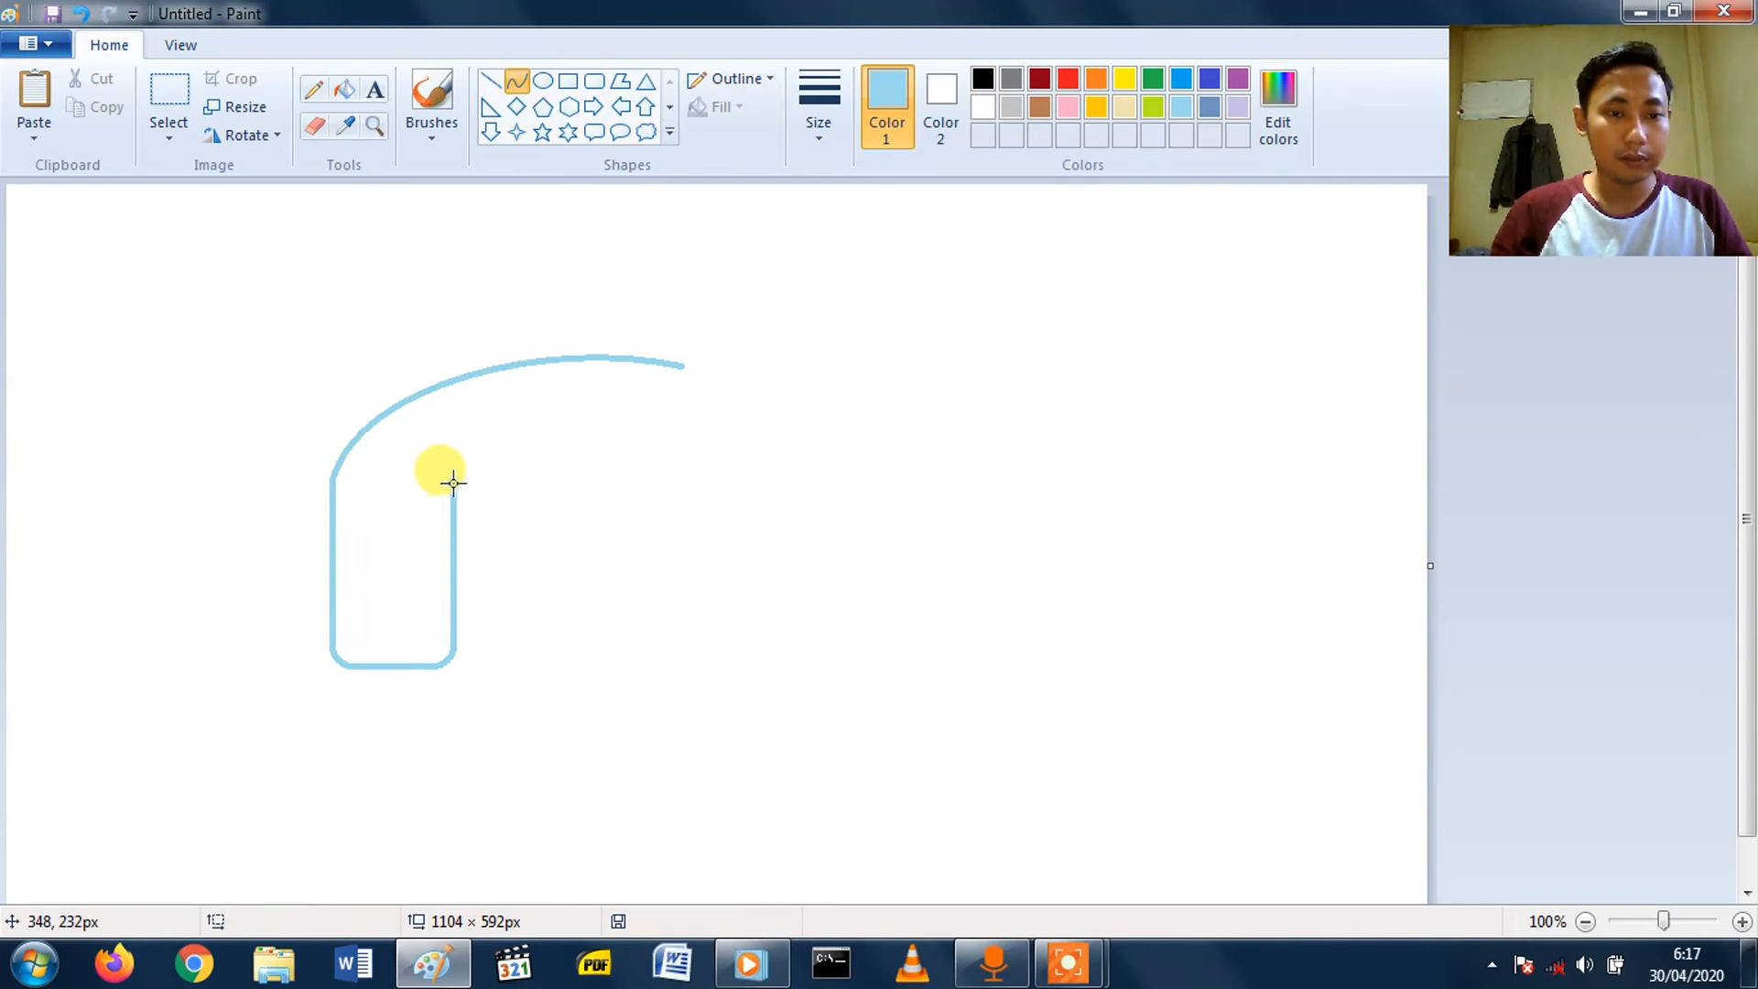
{"action": "left_click_drag", "start_coordinate": [453, 483], "coordinate": [570, 391]}
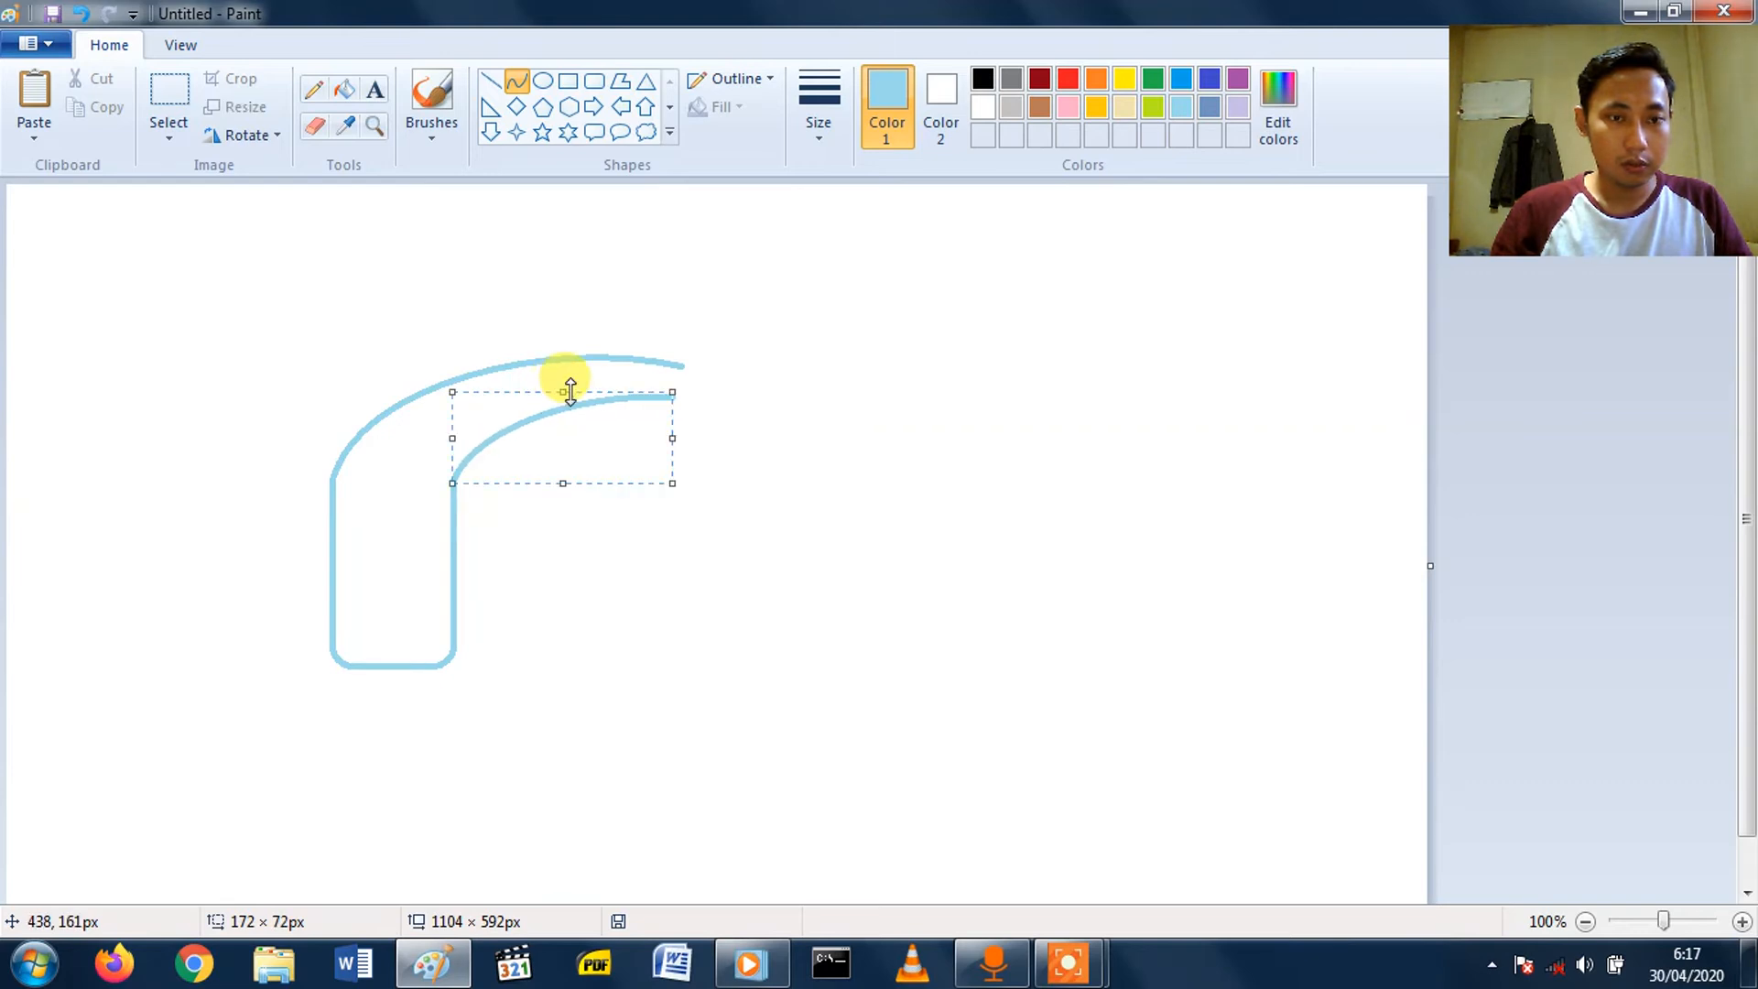
{"action": "left_click", "coordinate": [282, 332]}
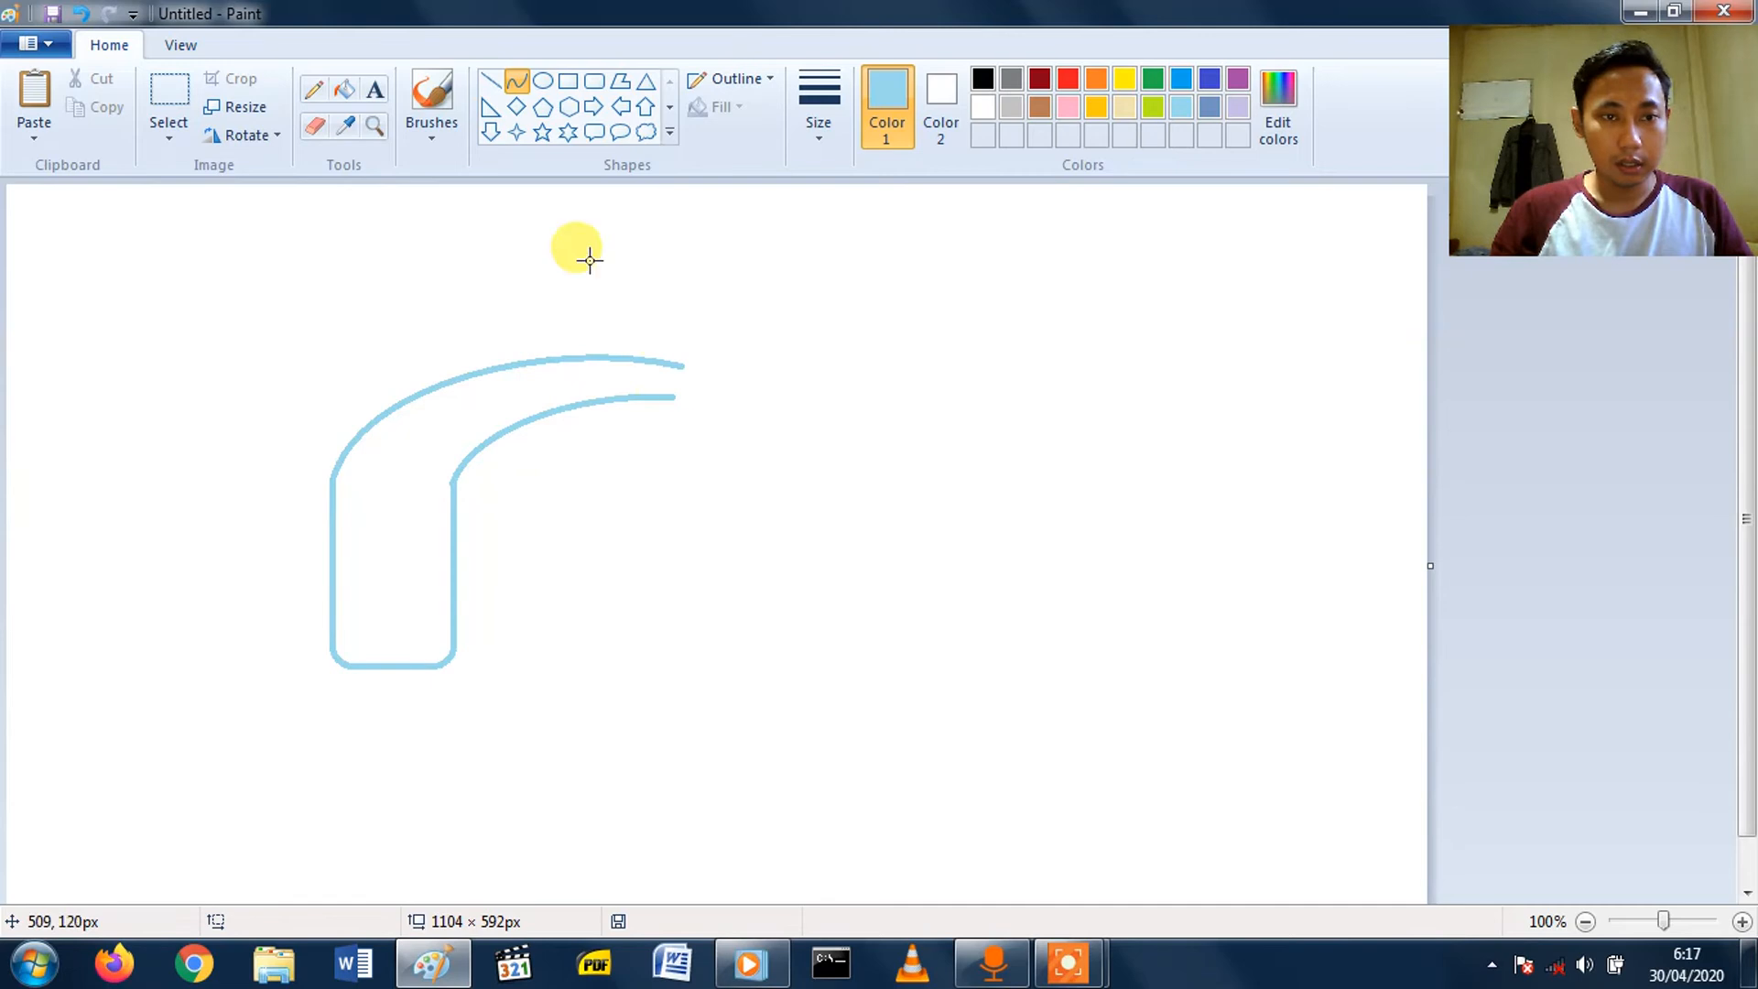
- Trim the uneven right ends of both curves by deleting a selected area about 47 × 69 px
{"action": "left_click", "coordinate": [192, 97]}
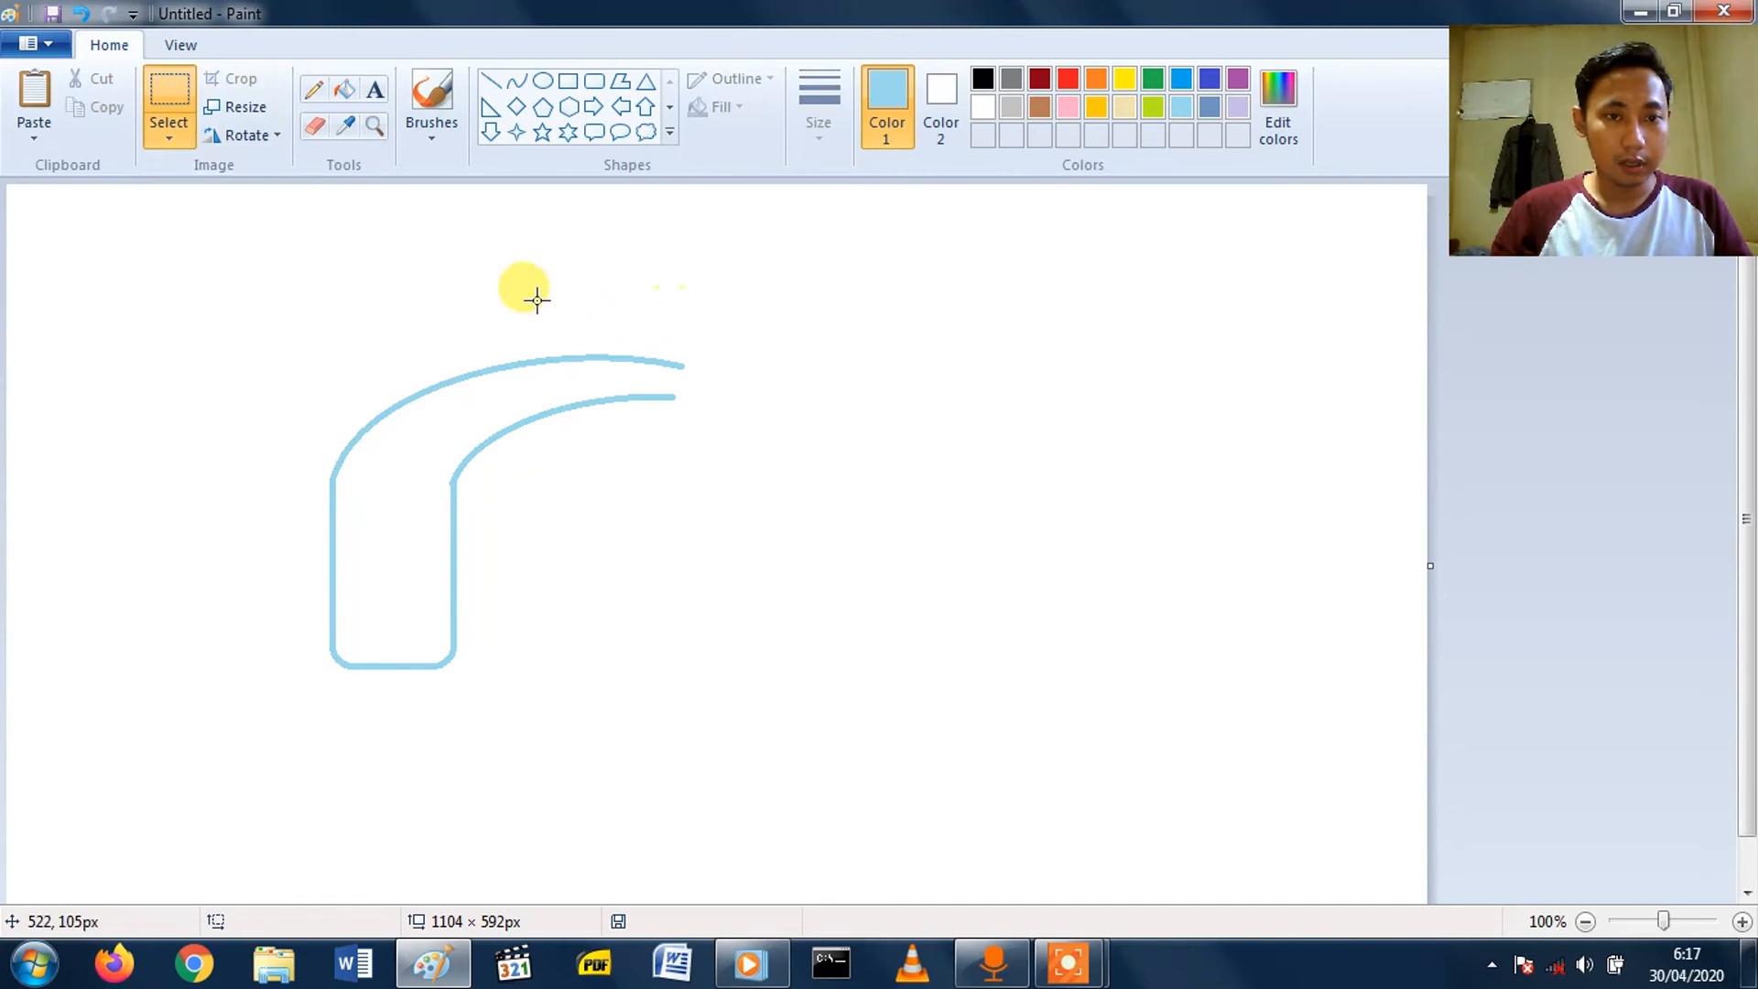
{"action": "left_click_drag", "start_coordinate": [653, 323], "coordinate": [719, 415]}
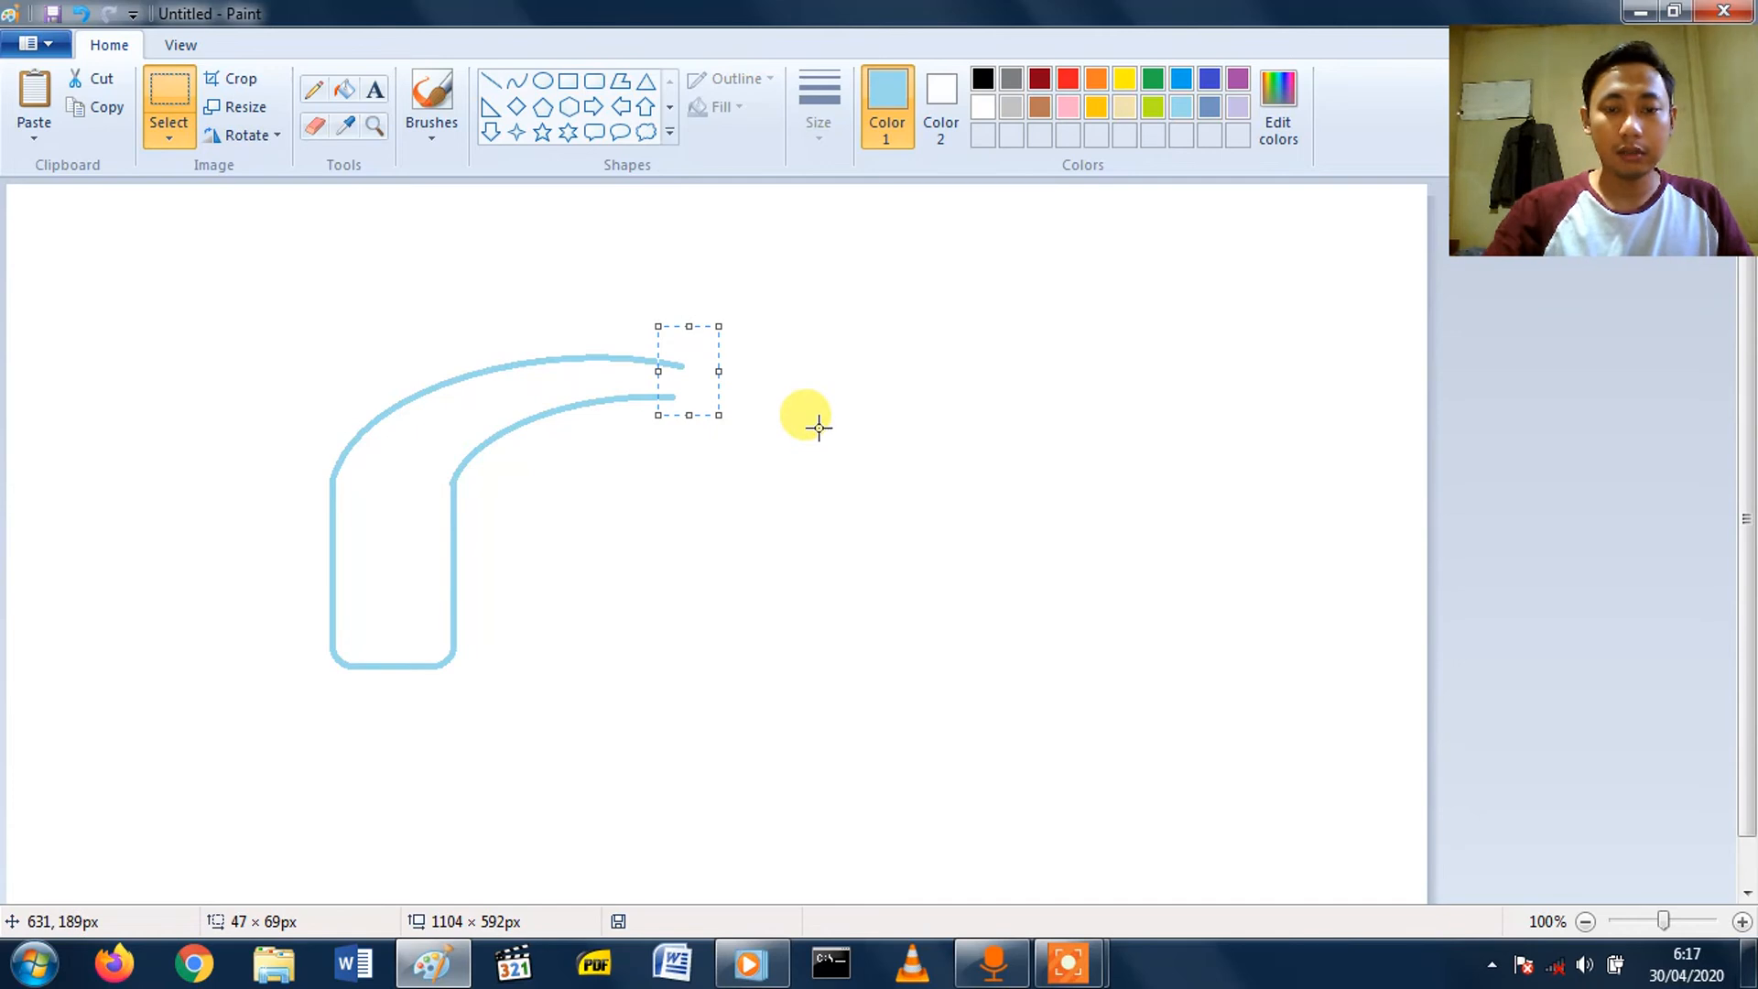
{"action": "key", "text": "Delete"}
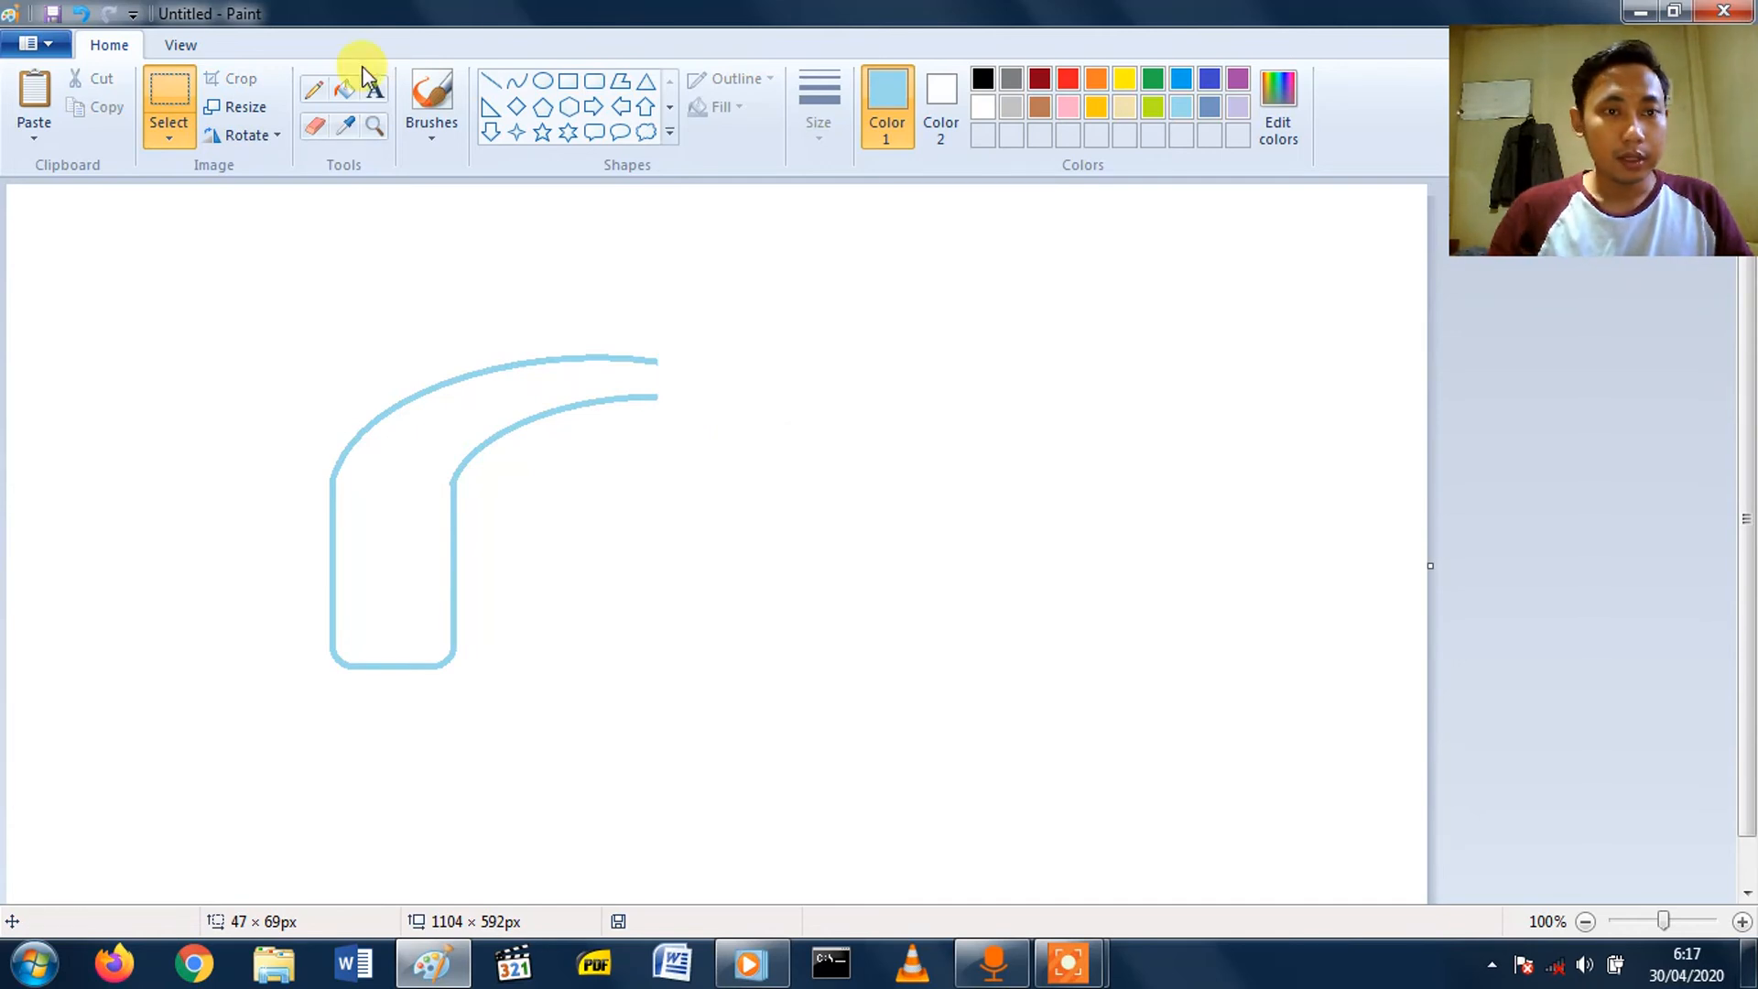
- Close the open right end between the two arching curves with a short outward-bulging curve about 7 × 30 px
{"action": "left_click", "coordinate": [518, 84]}
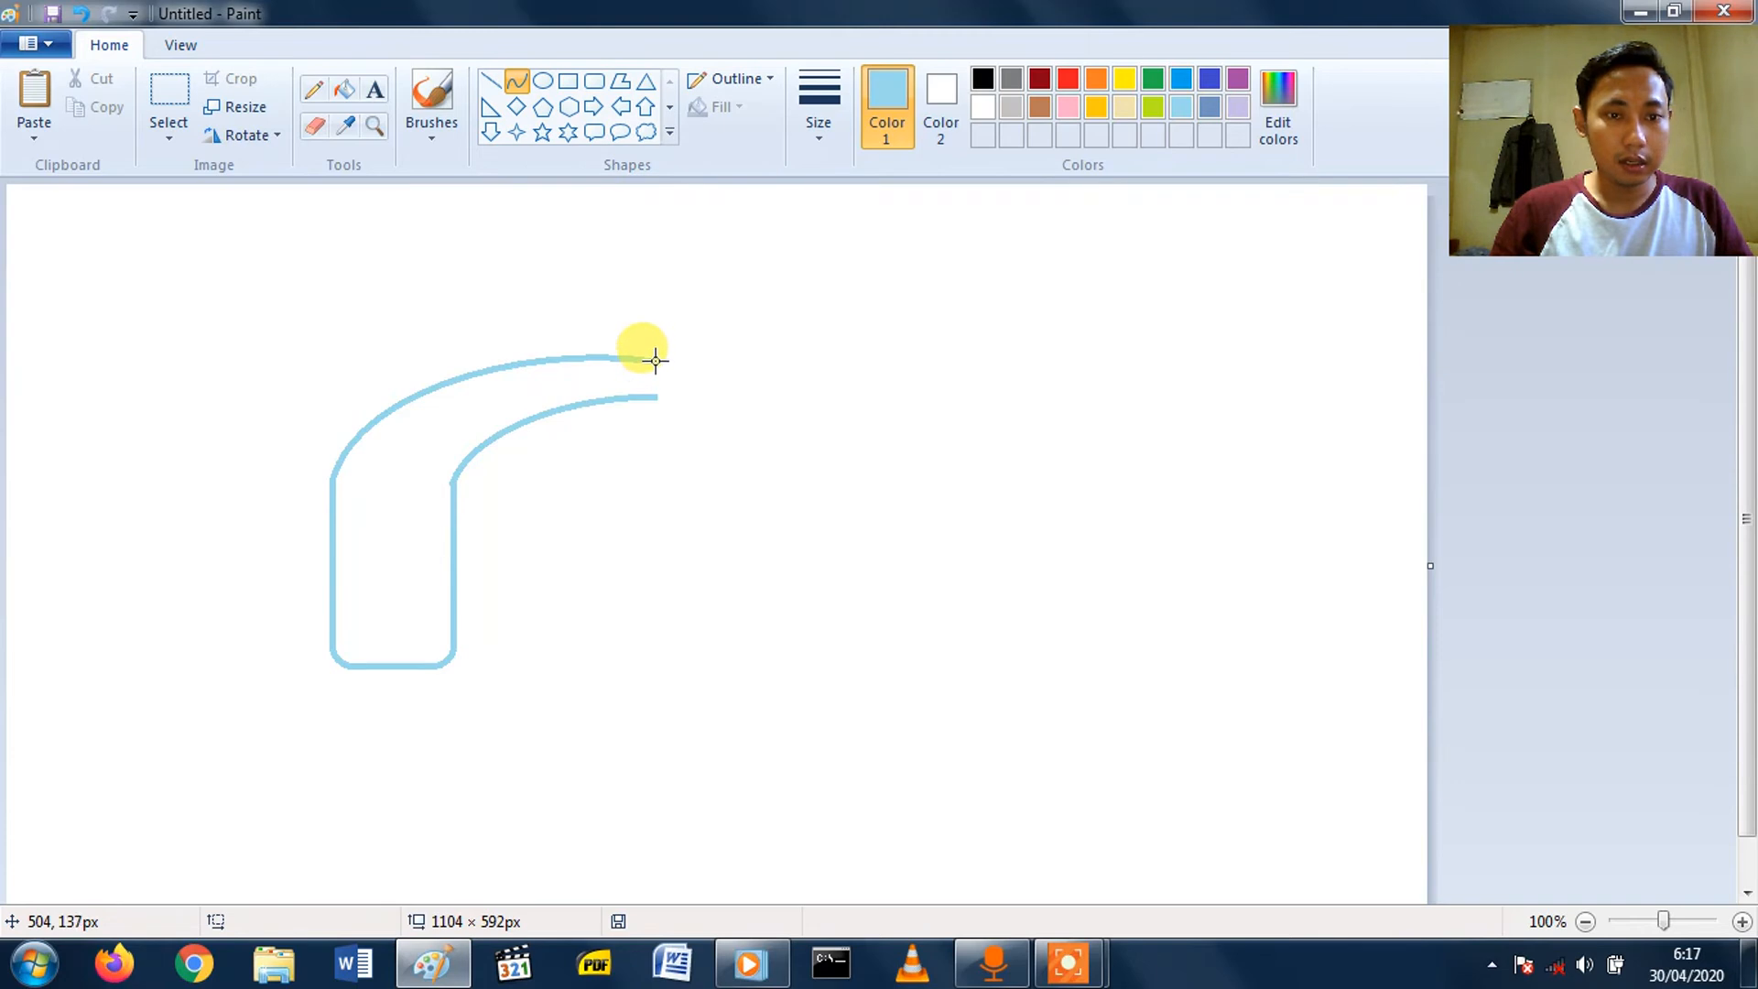
{"action": "left_click_drag", "start_coordinate": [655, 360], "coordinate": [672, 406]}
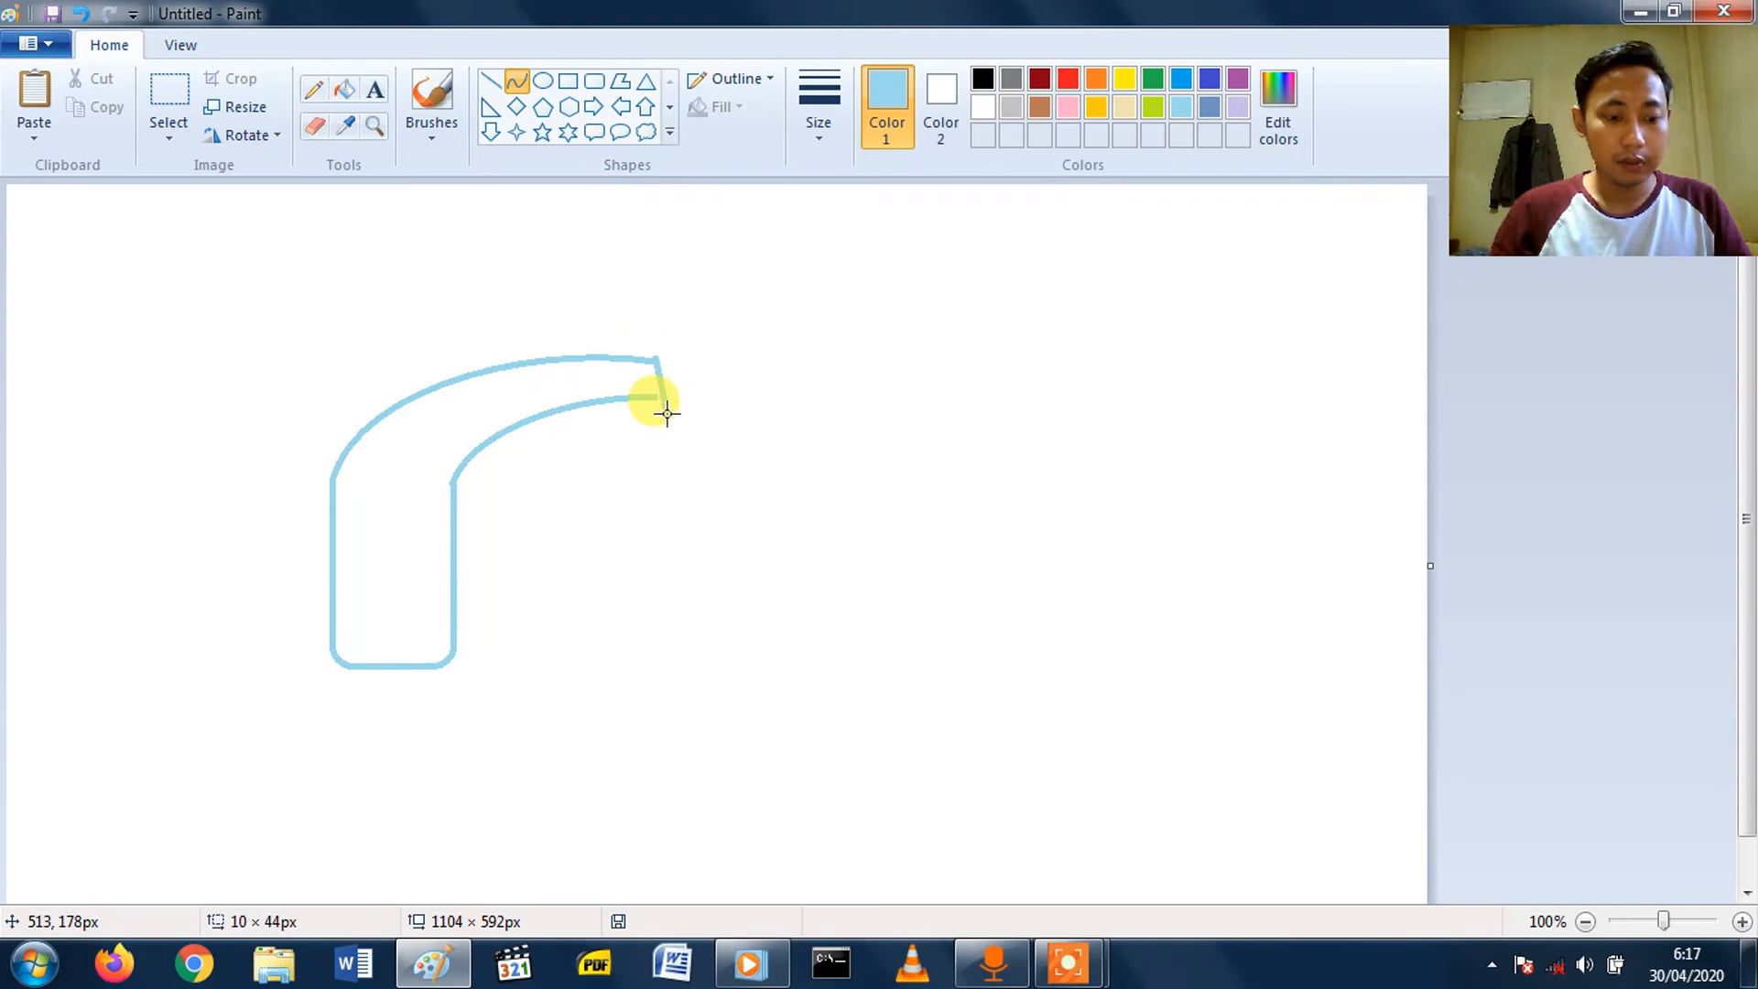
{"action": "left_click_drag", "start_coordinate": [667, 412], "coordinate": [669, 401]}
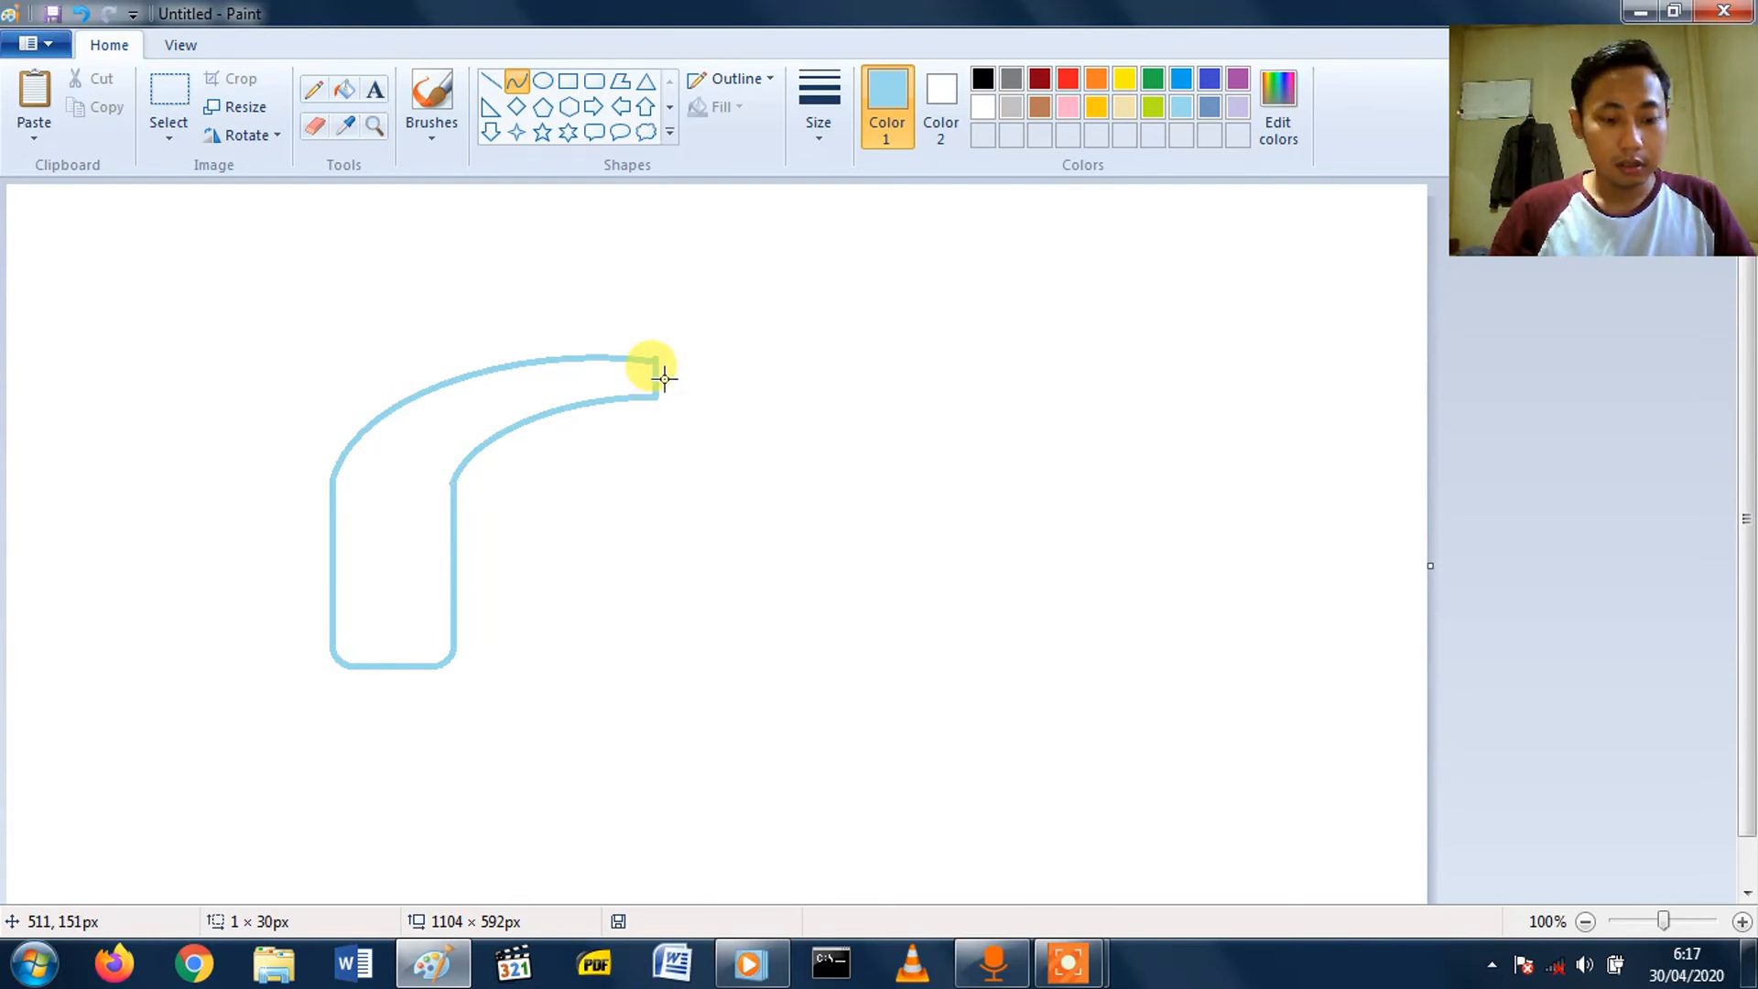
{"action": "left_click", "coordinate": [659, 396]}
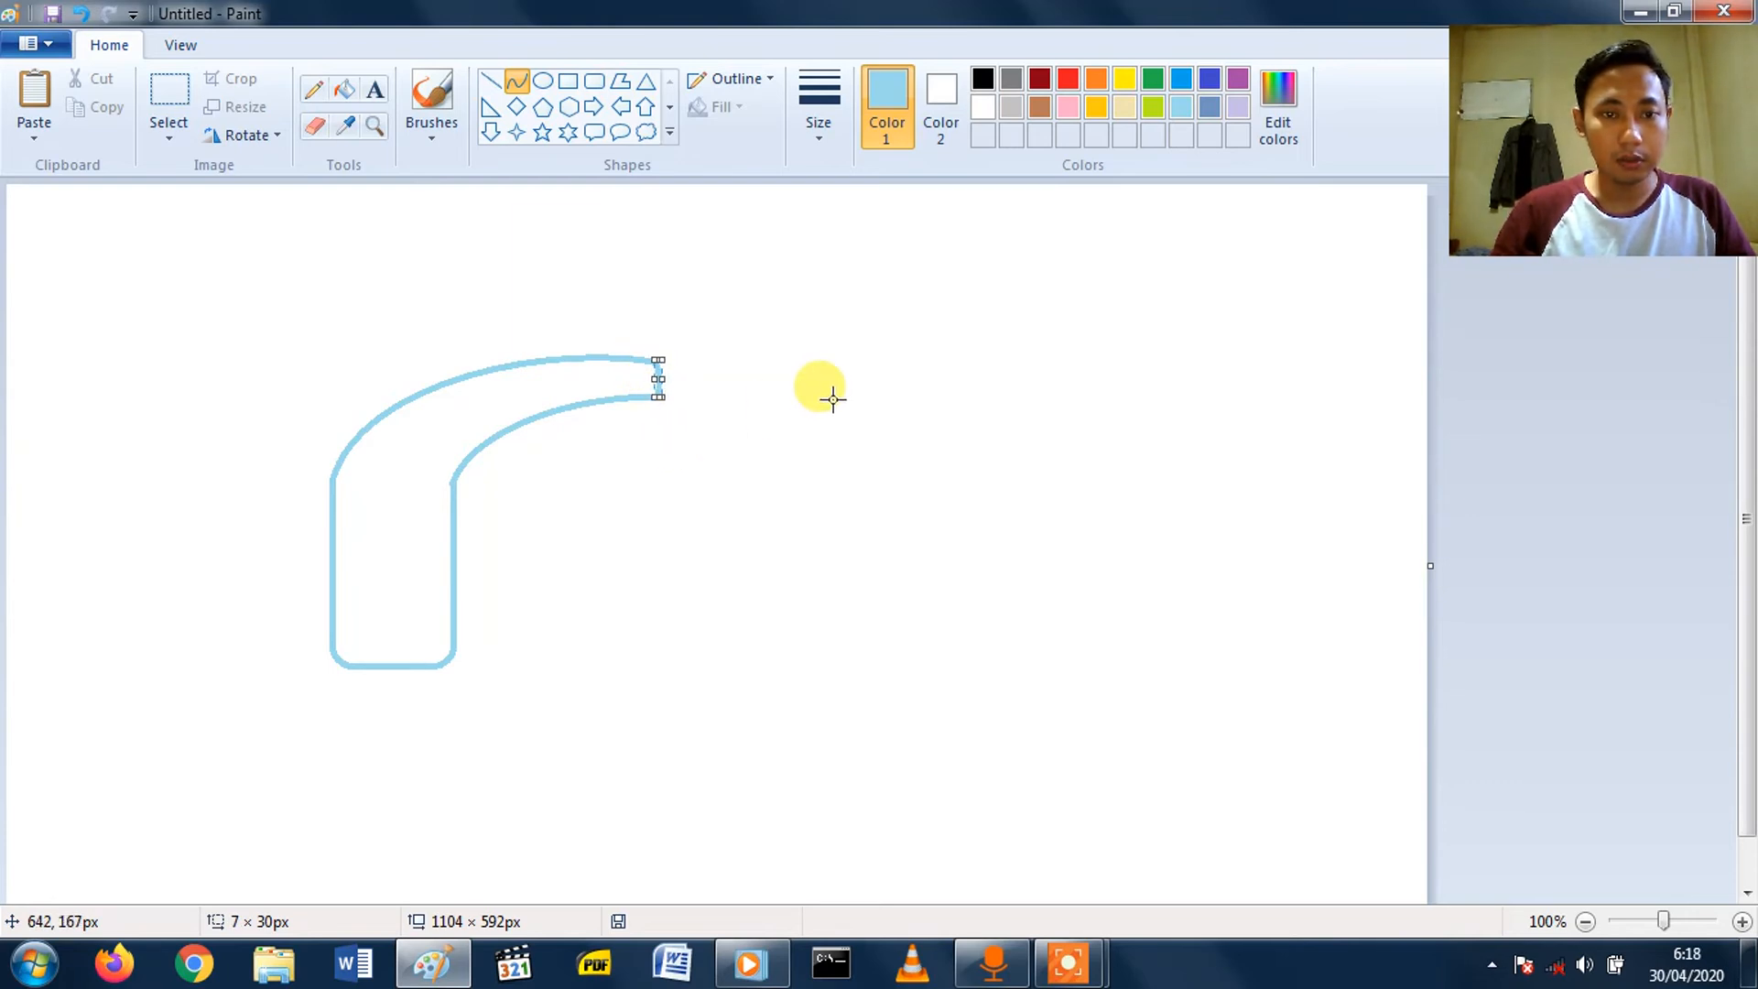
{"action": "left_click", "coordinate": [832, 398]}
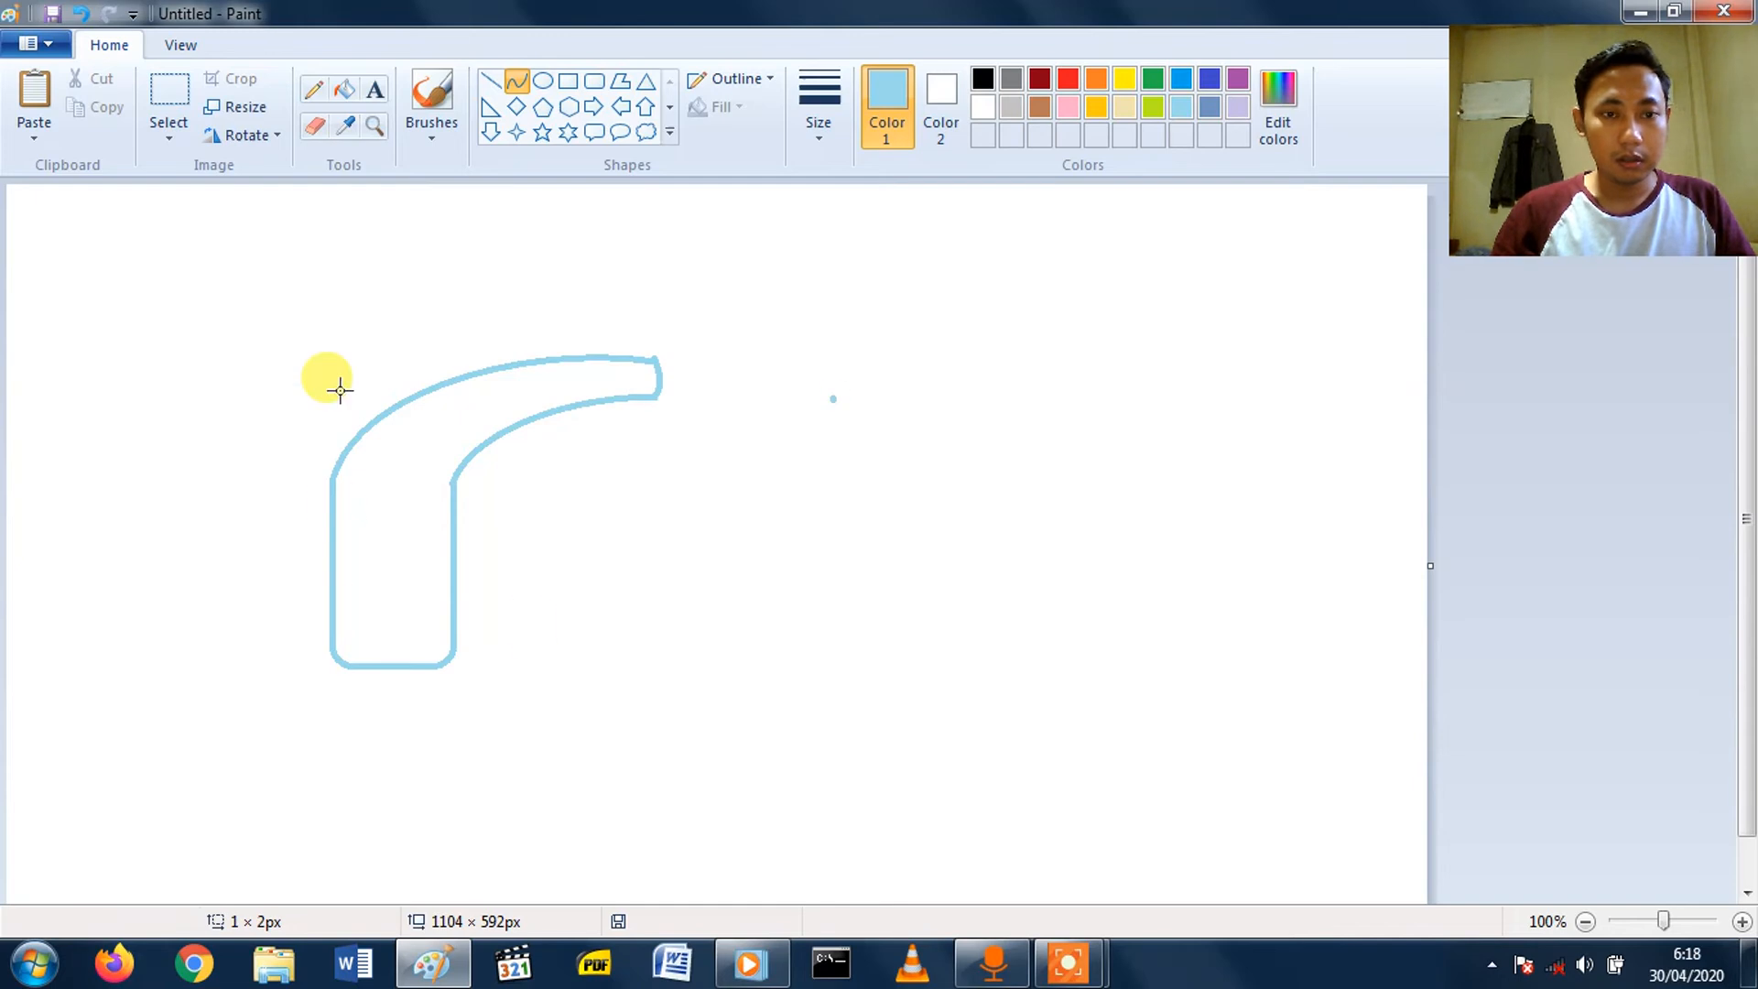
- Clear the stray curve and dot beside the arched shape by deleting a selected area about 182 × 203 px
{"action": "left_click", "coordinate": [776, 404]}
{"action": "left_click_drag", "start_coordinate": [797, 499], "coordinate": [796, 668]}
{"action": "left_click", "coordinate": [148, 79]}
{"action": "left_click_drag", "start_coordinate": [730, 344], "coordinate": [964, 604]}
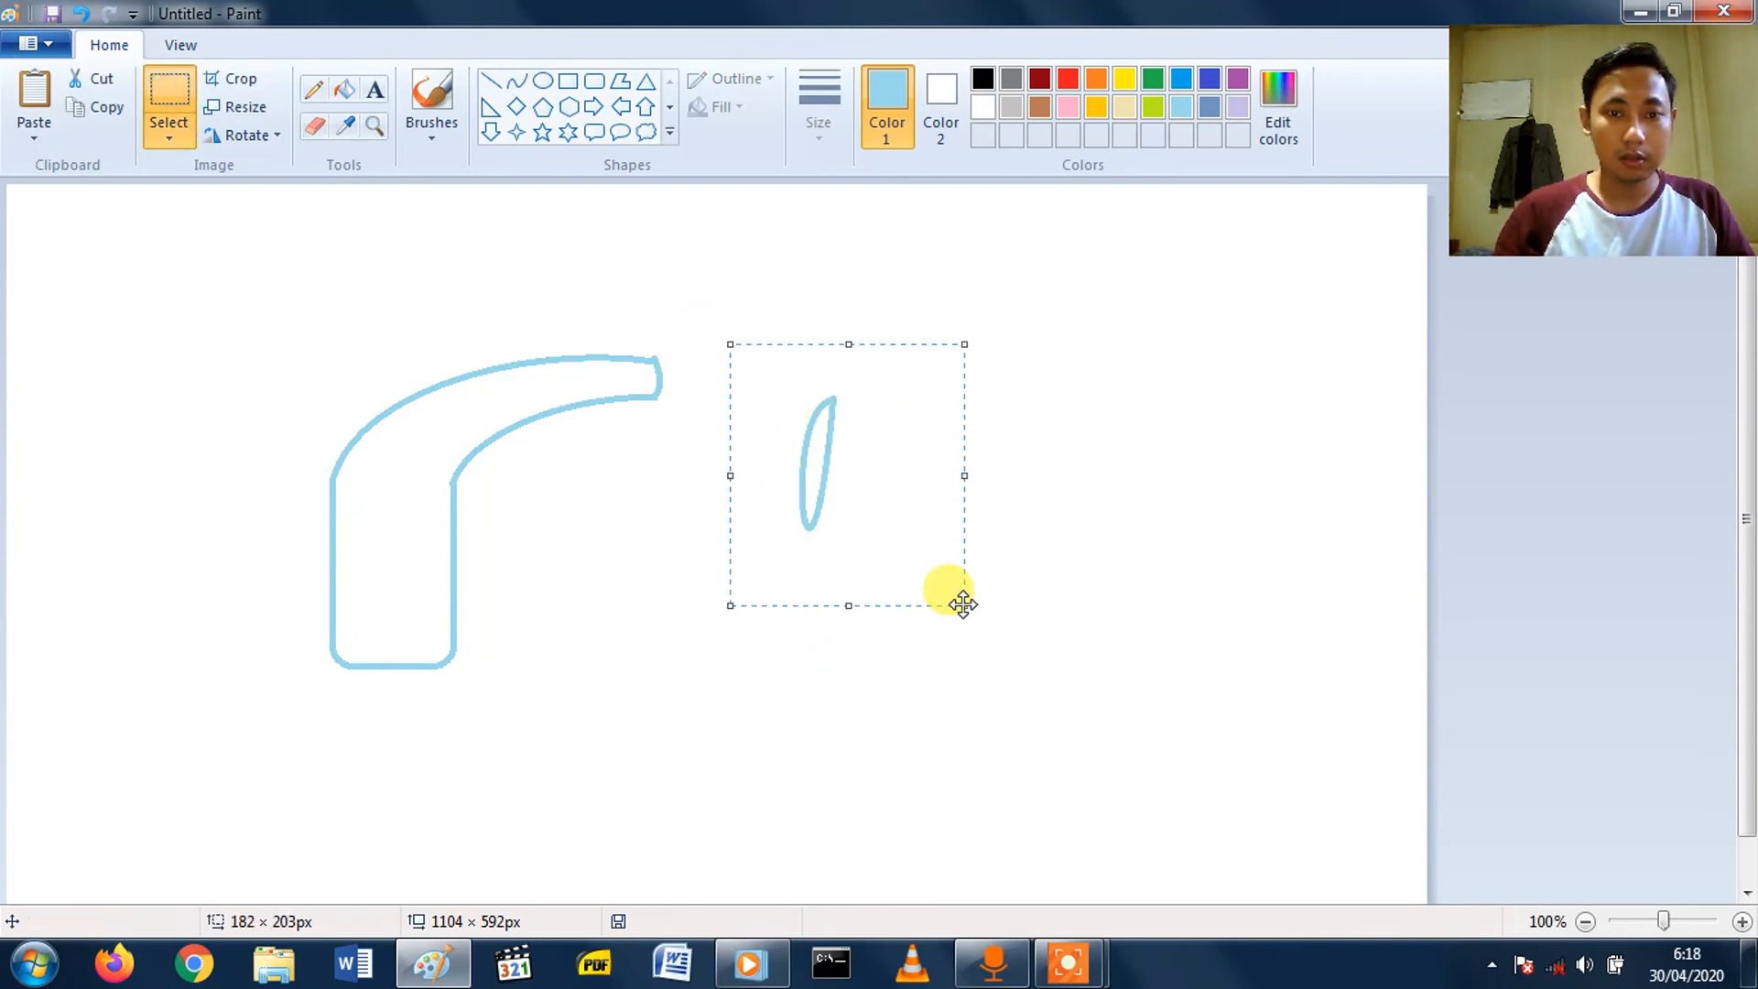
{"action": "key", "text": "Delete"}
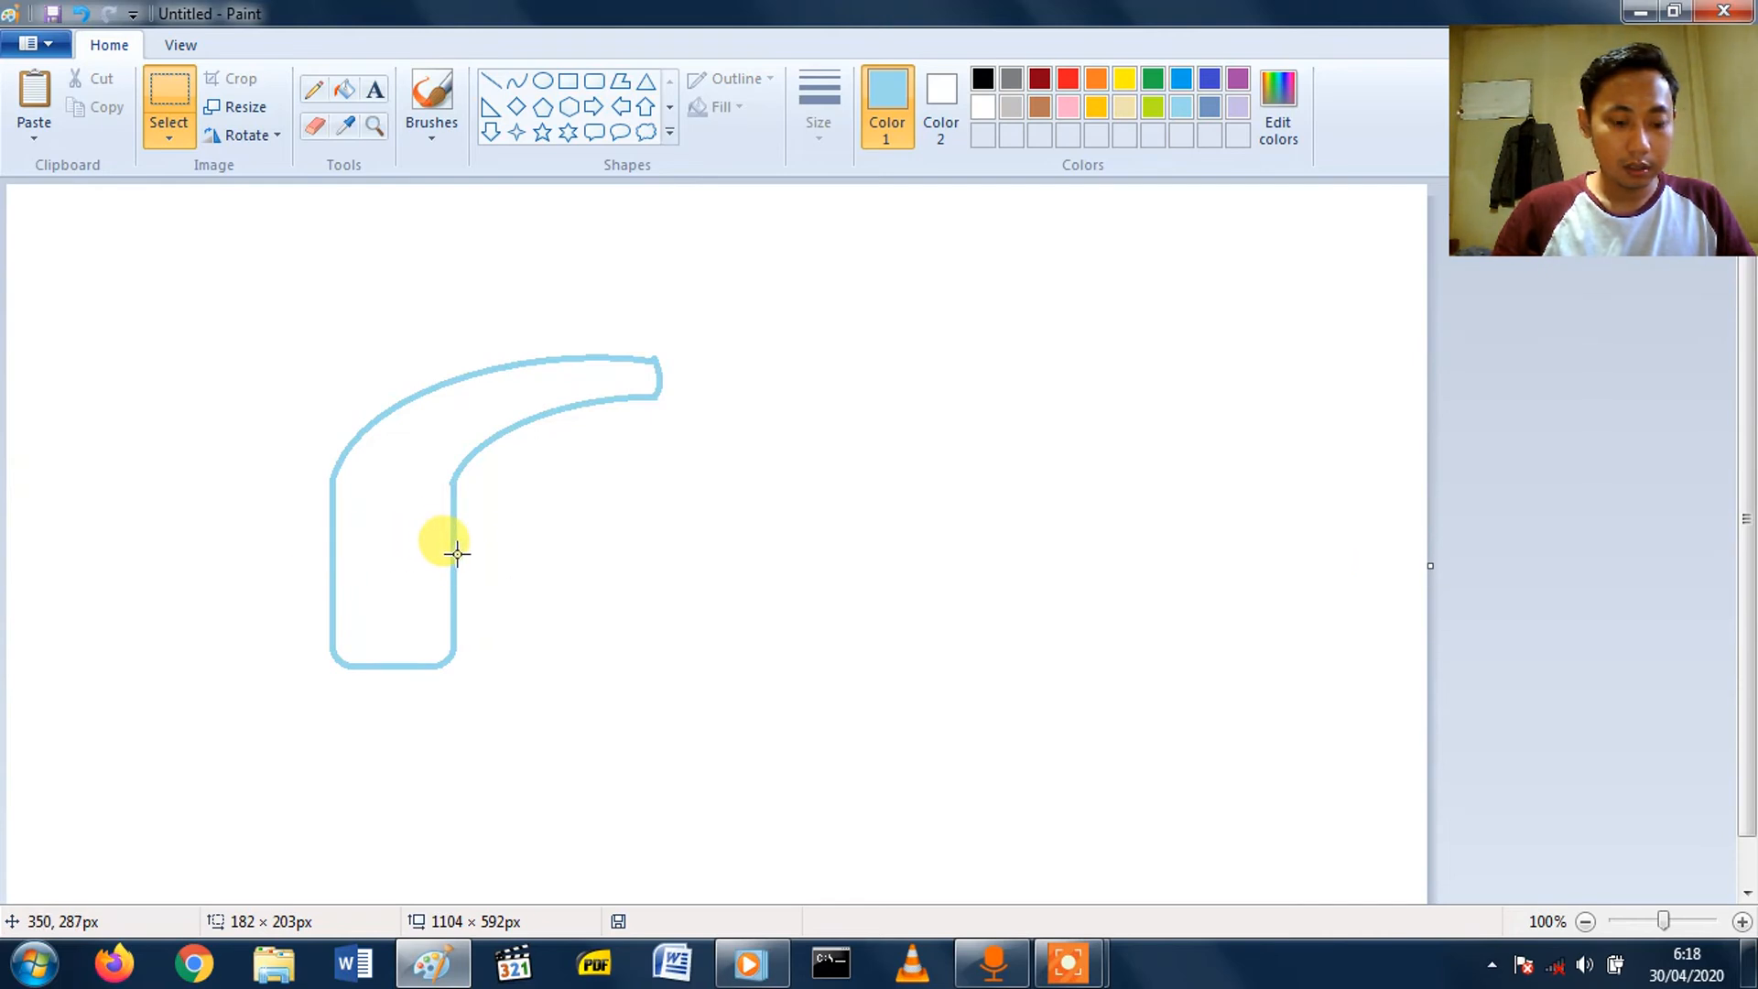
- Draw two curves arching rightward from the body's right side, the upper about 274 × 67 px and the lower about 268 × 87 px
{"action": "left_click_drag", "start_coordinate": [453, 552], "coordinate": [694, 537]}
{"action": "left_click", "coordinate": [516, 81]}
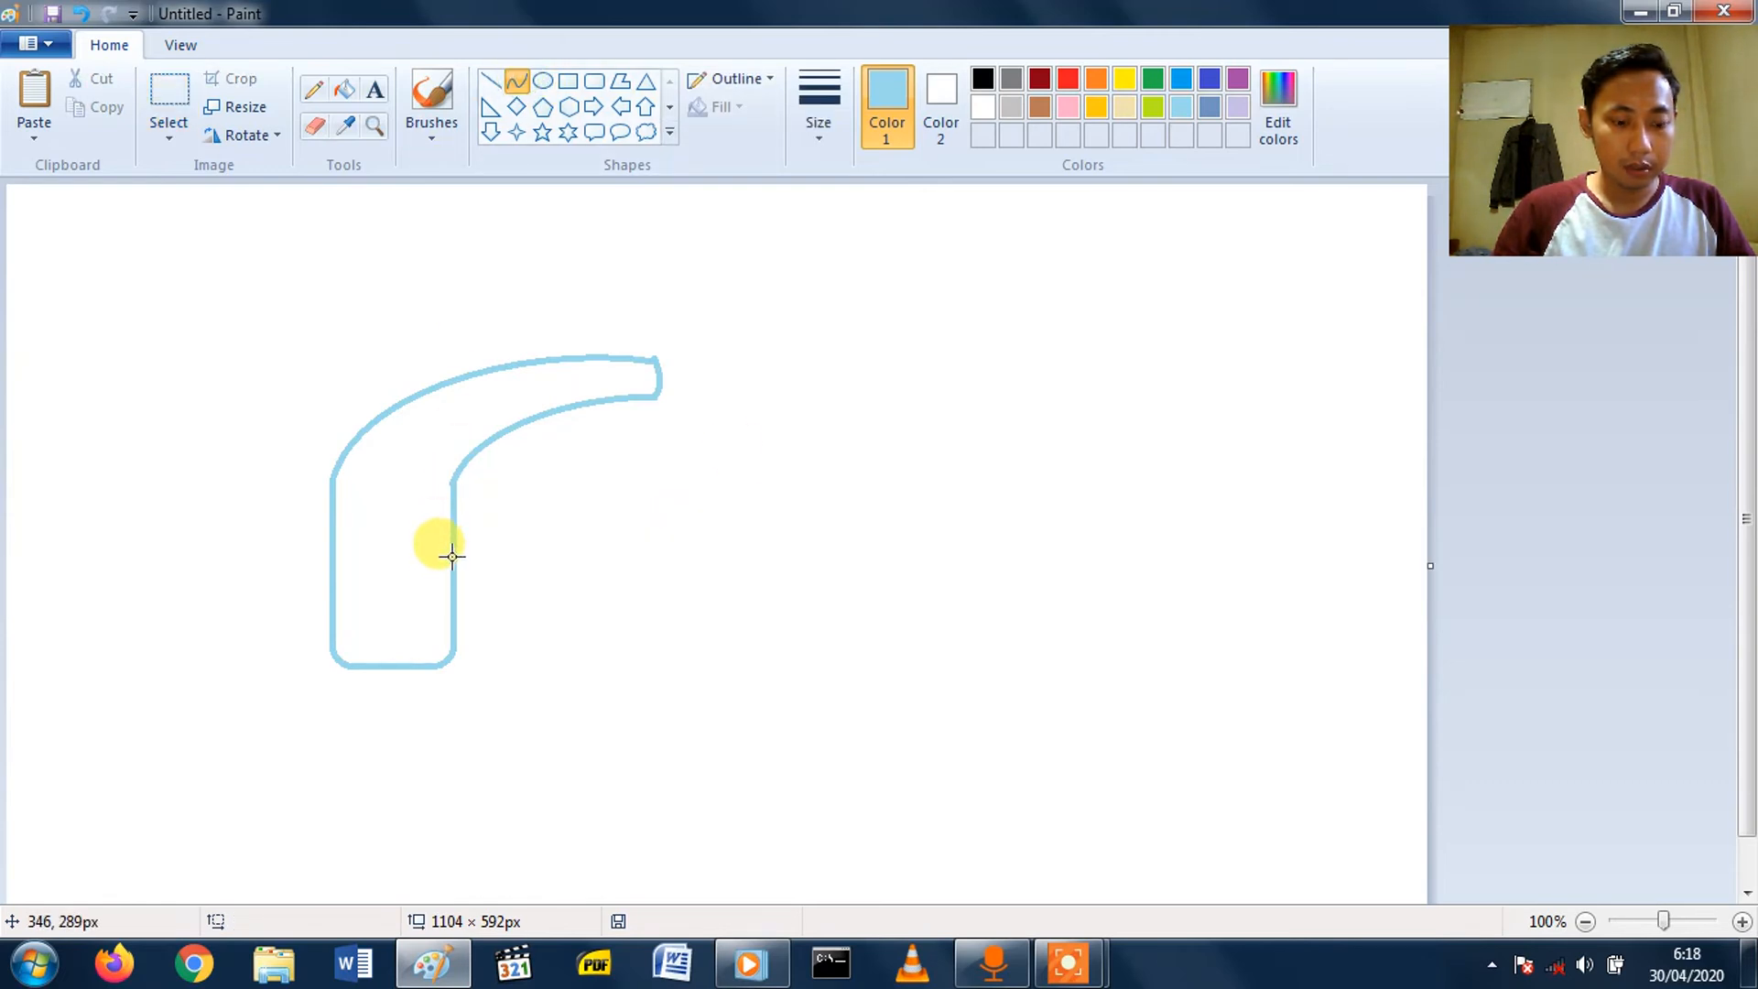
{"action": "left_click_drag", "start_coordinate": [453, 547], "coordinate": [794, 492]}
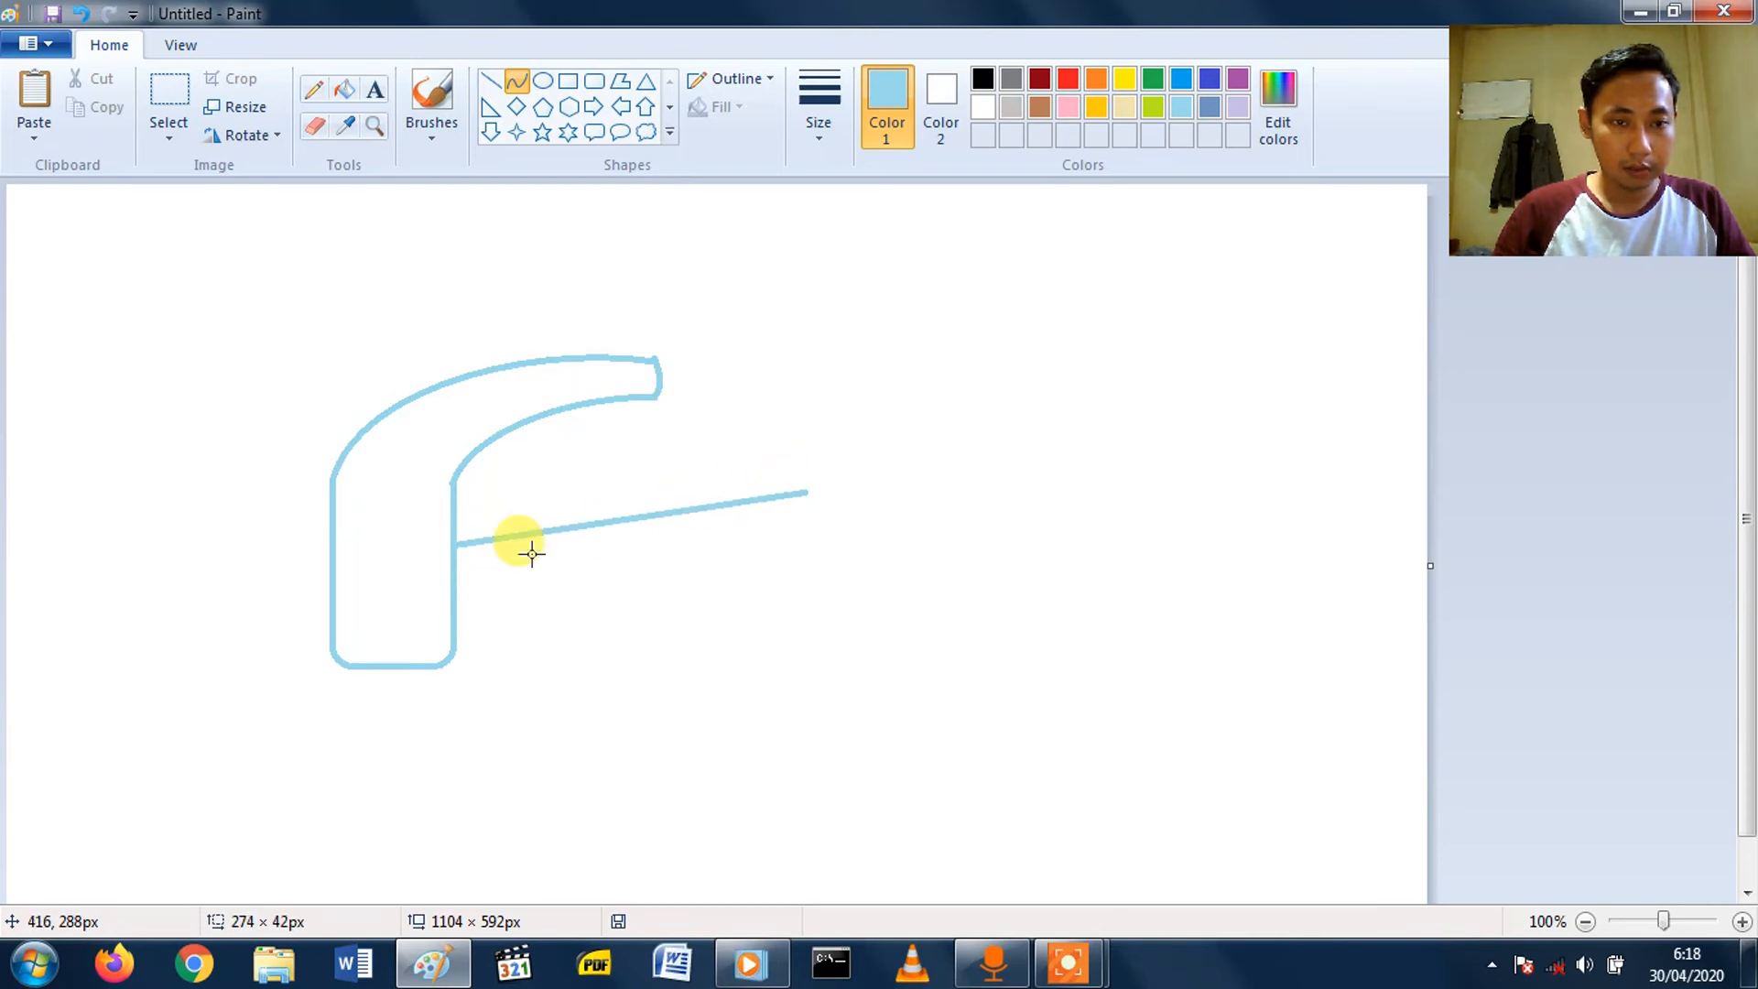
{"action": "left_click_drag", "start_coordinate": [510, 522], "coordinate": [676, 460]}
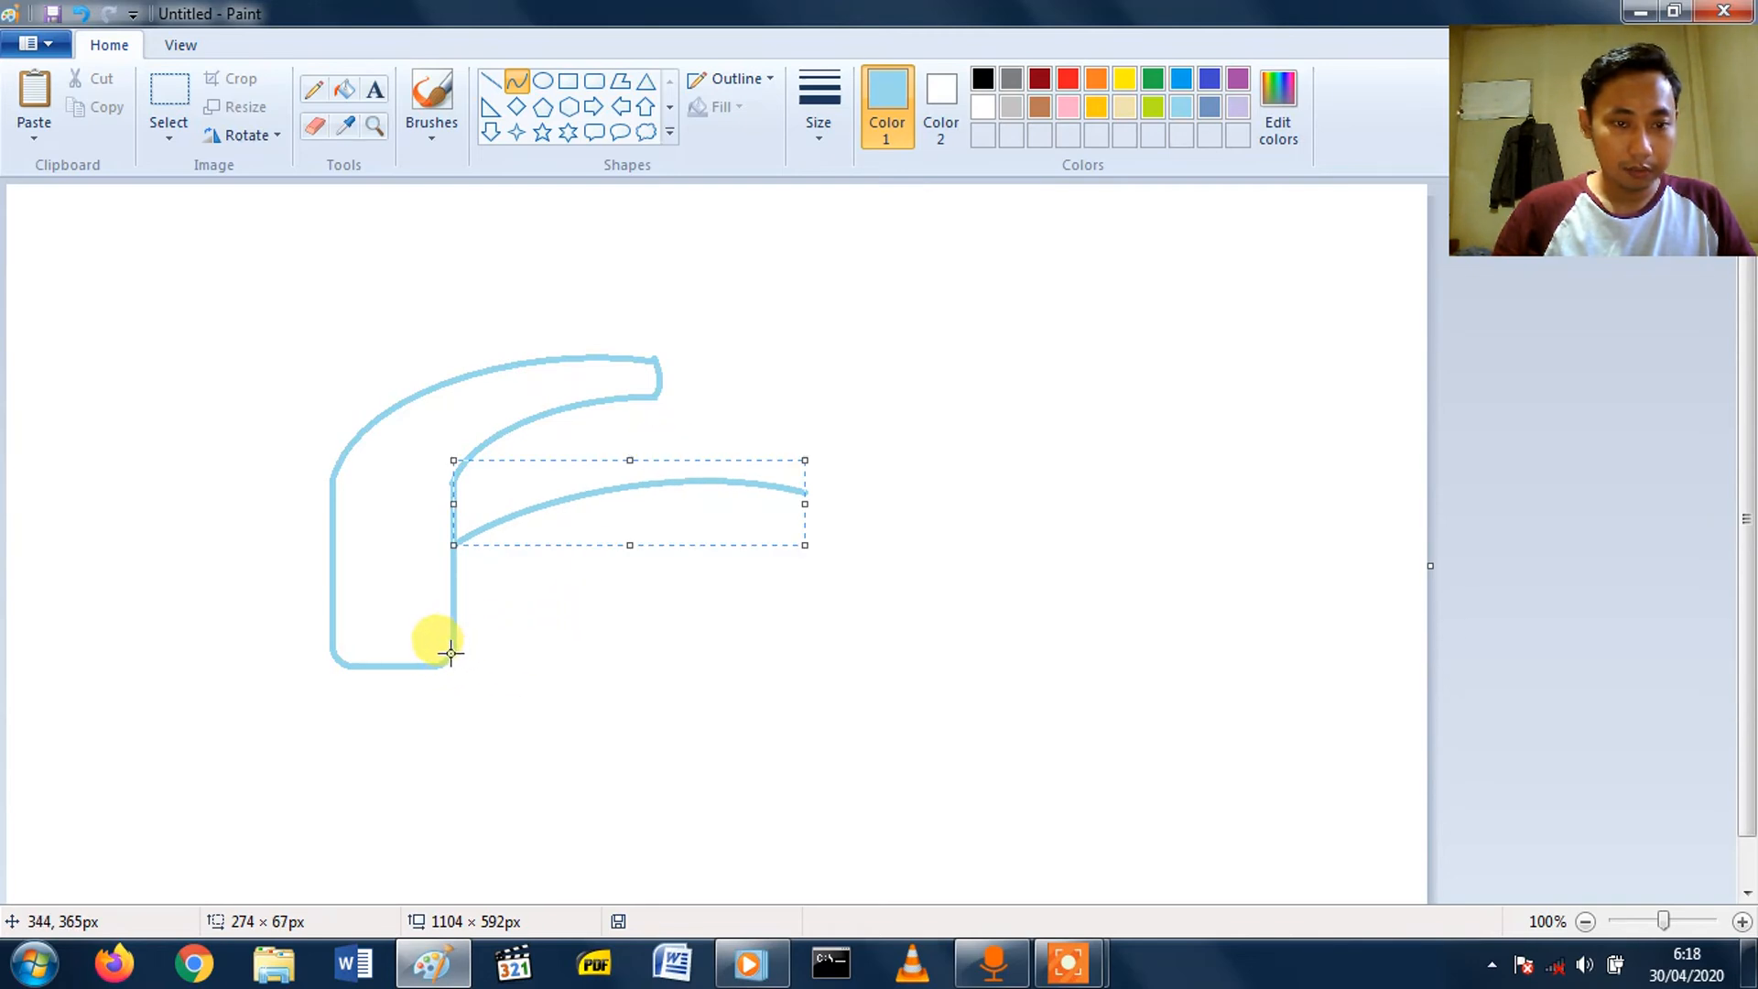
{"action": "left_click_drag", "start_coordinate": [453, 650], "coordinate": [797, 539]}
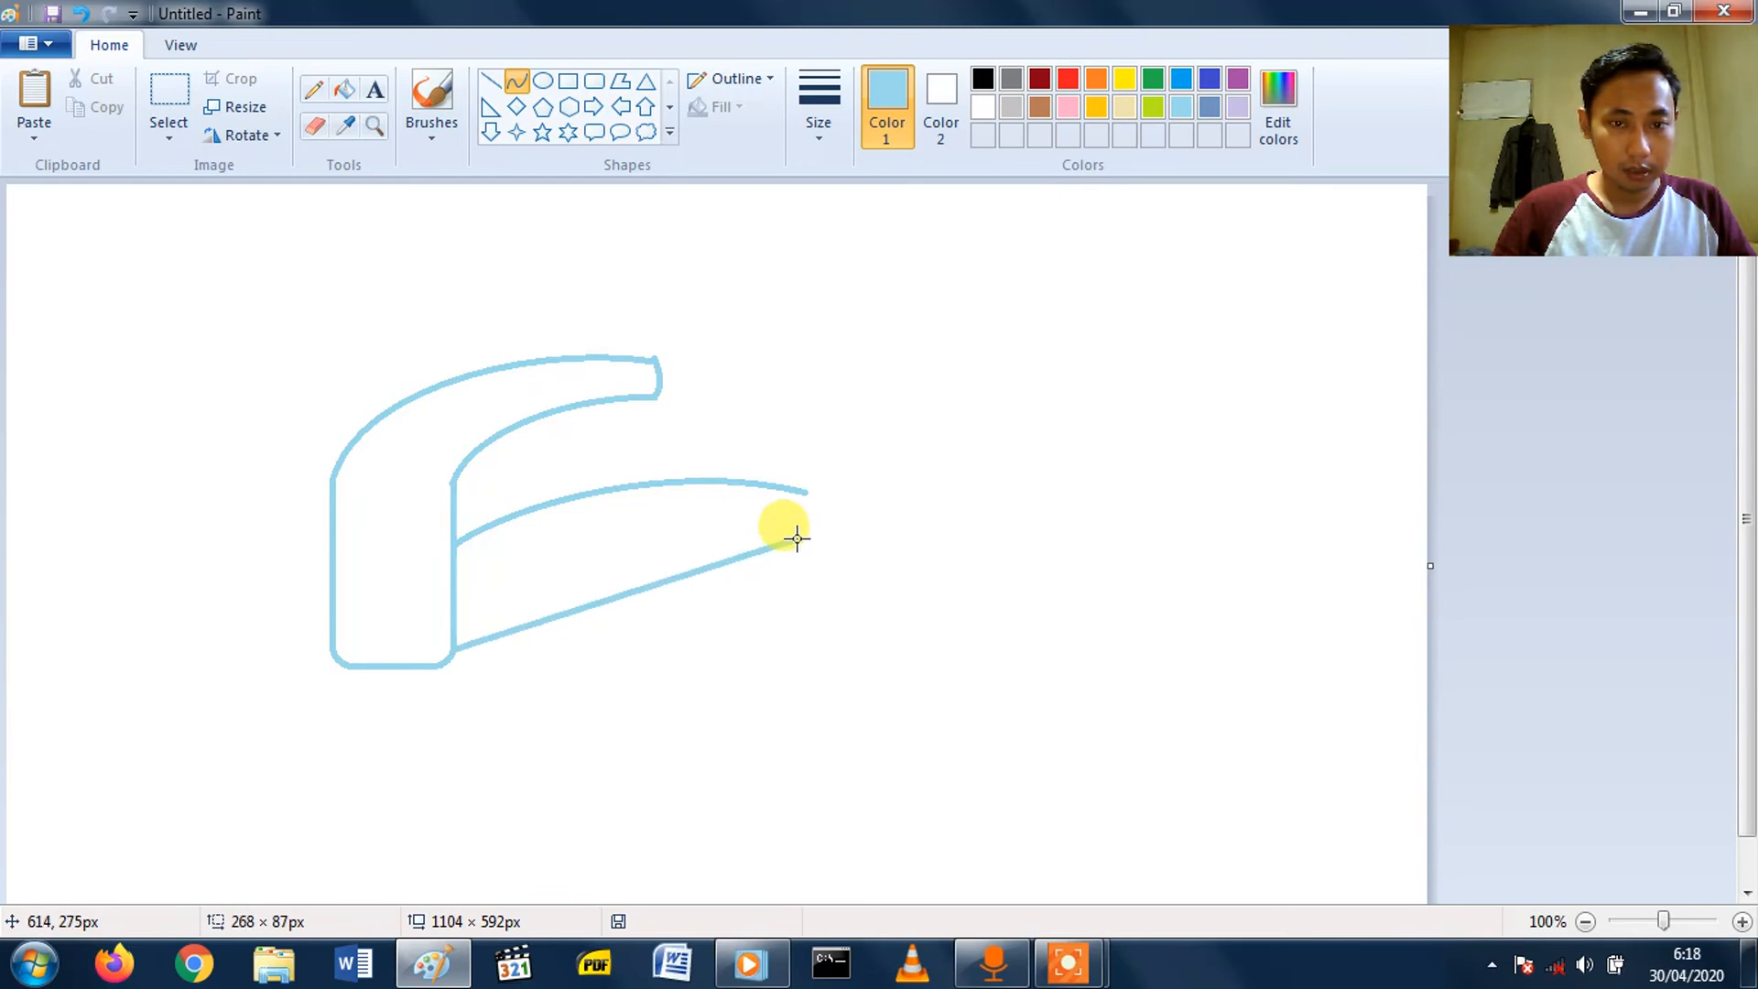
{"action": "left_click_drag", "start_coordinate": [562, 585], "coordinate": [614, 522]}
{"action": "left_click", "coordinate": [739, 397]}
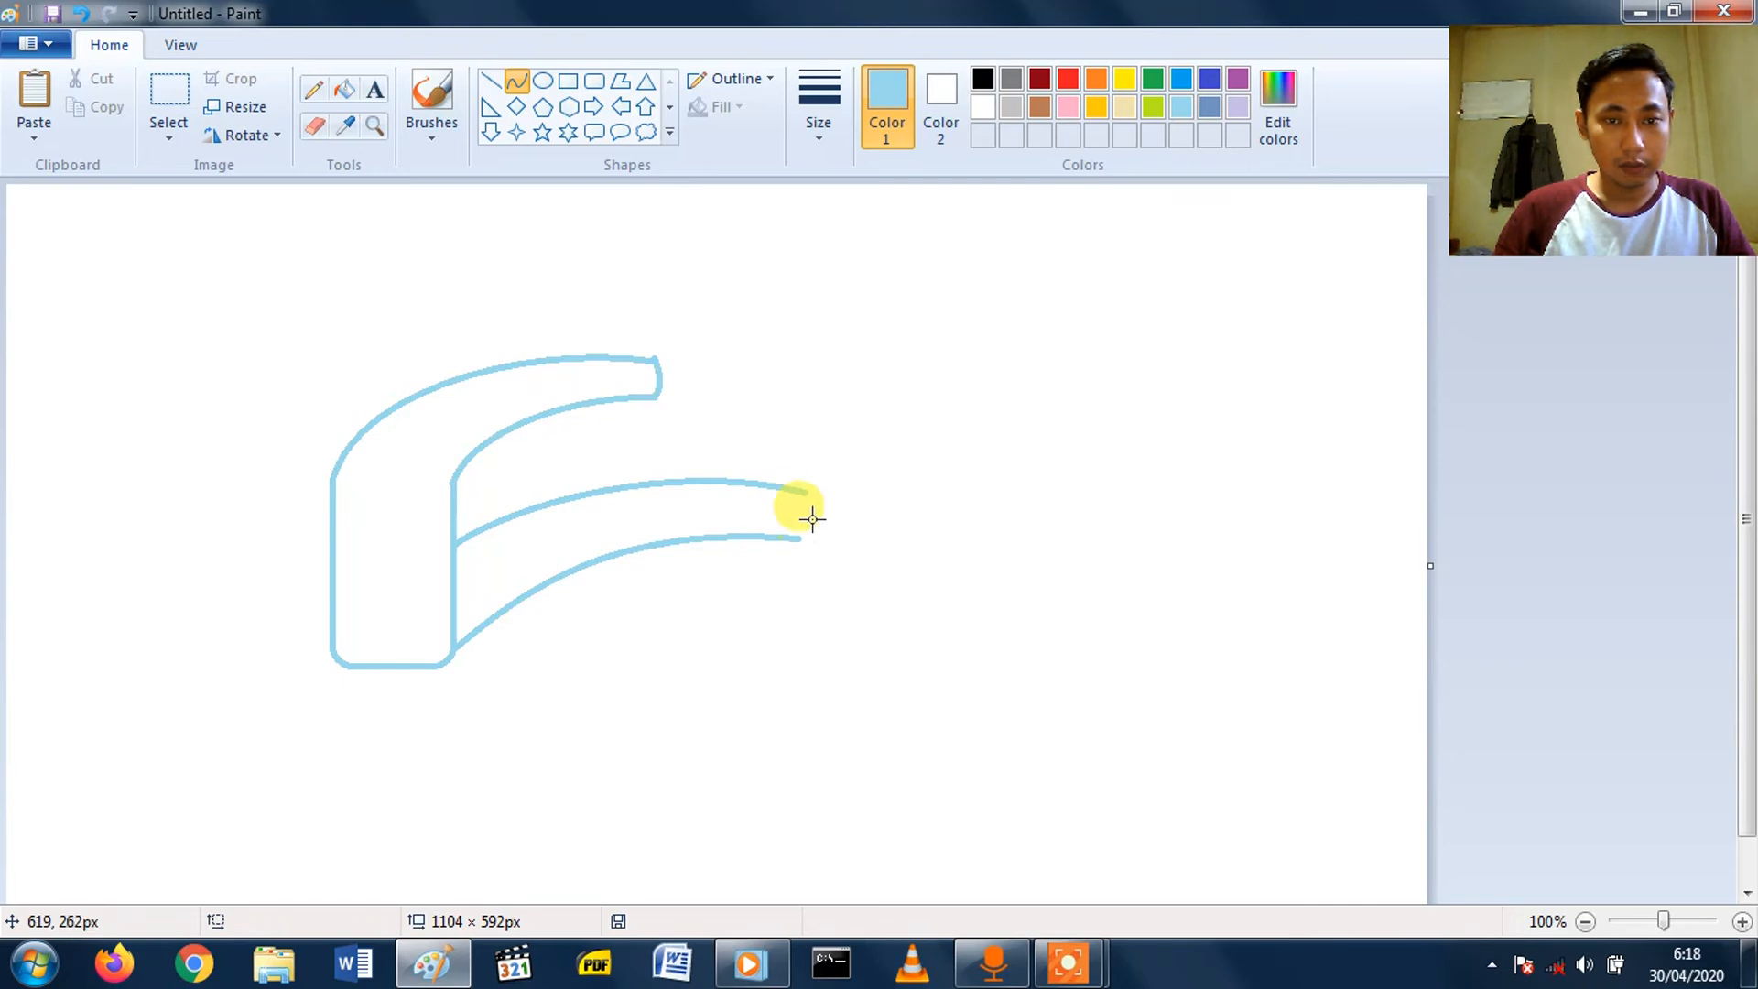
- Even out the right ends of the two lower curves by deleting a selected area about 57 × 87 px
{"action": "left_click", "coordinate": [174, 95]}
{"action": "left_click_drag", "start_coordinate": [794, 466], "coordinate": [868, 578]}
{"action": "key", "text": "Delete"}
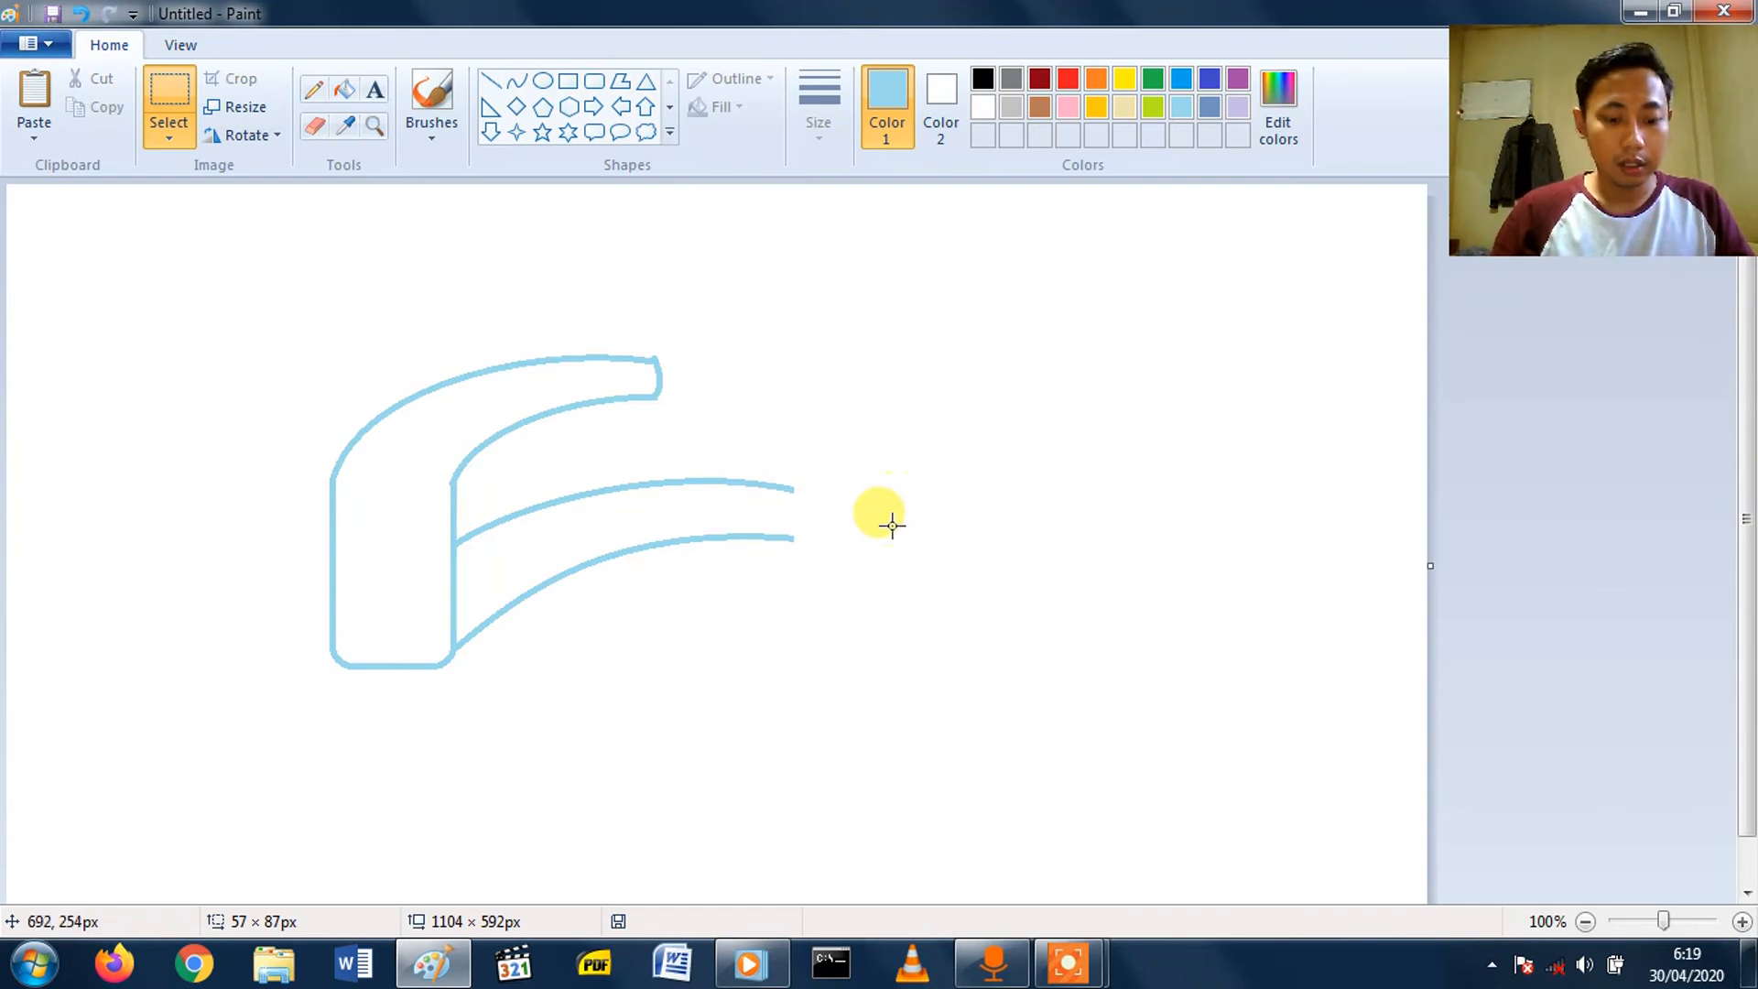
- Draw a circle about 61 × 59 px and place it in the empty space right of the lower curves' ends
{"action": "left_click", "coordinate": [542, 81]}
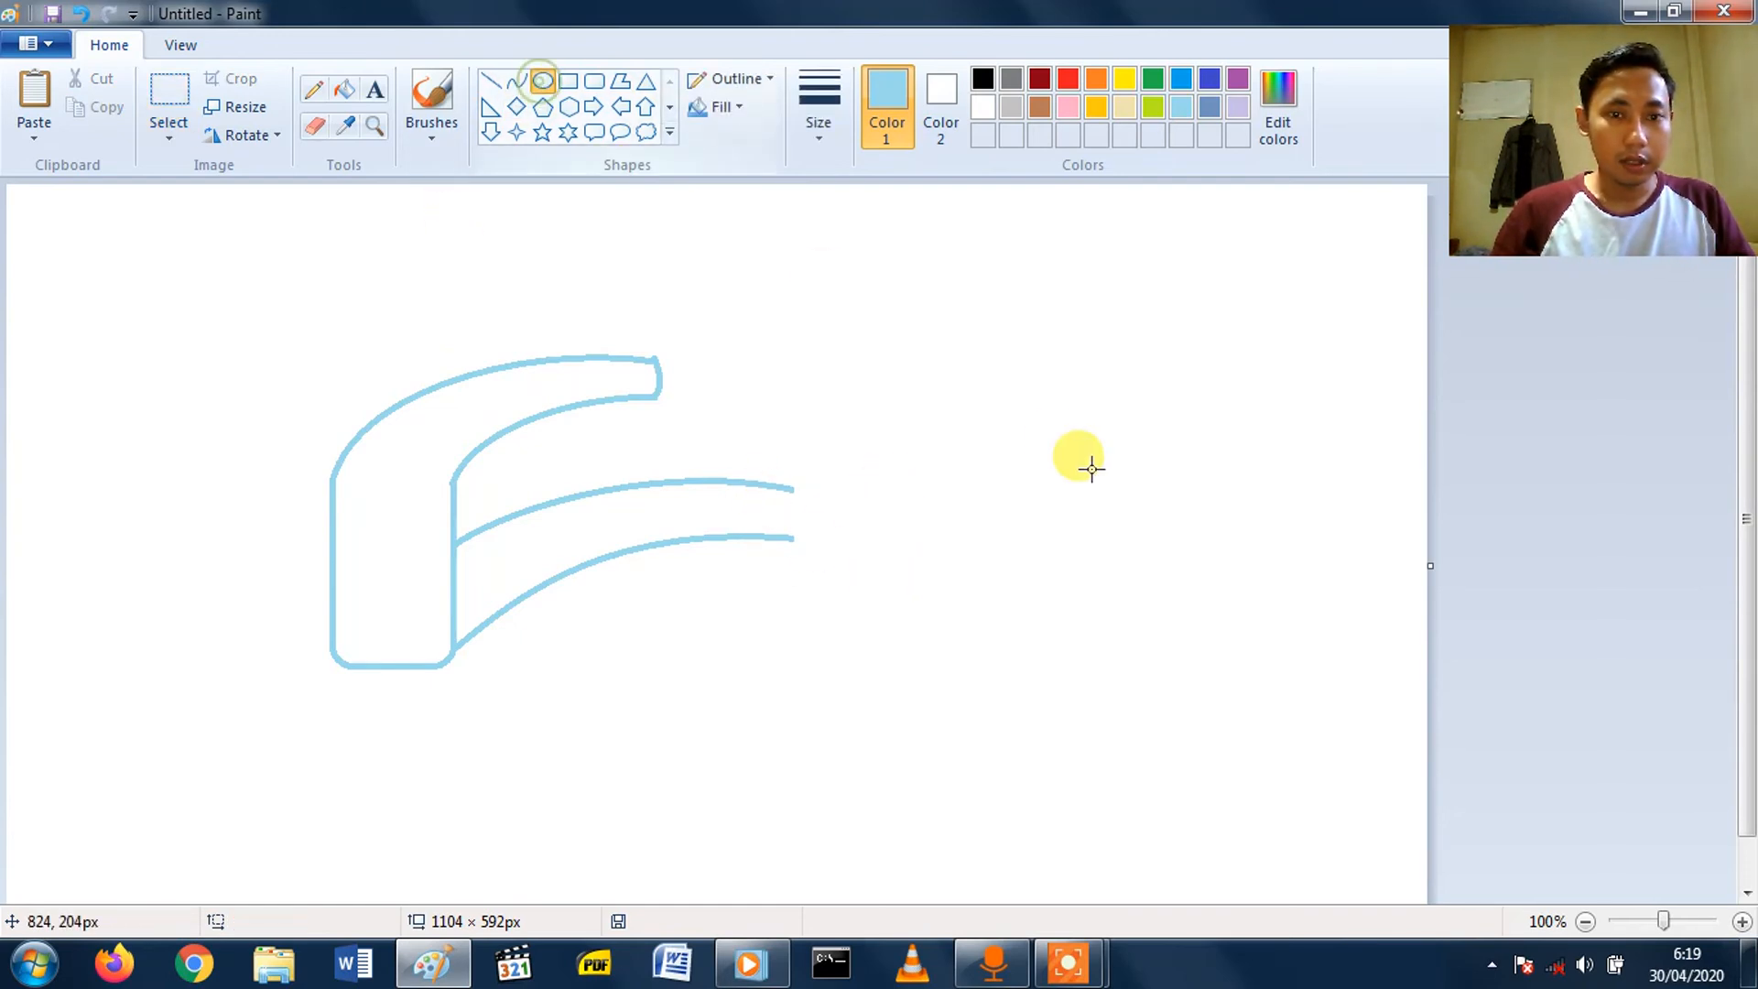
{"action": "left_click_drag", "start_coordinate": [936, 474], "coordinate": [830, 513]}
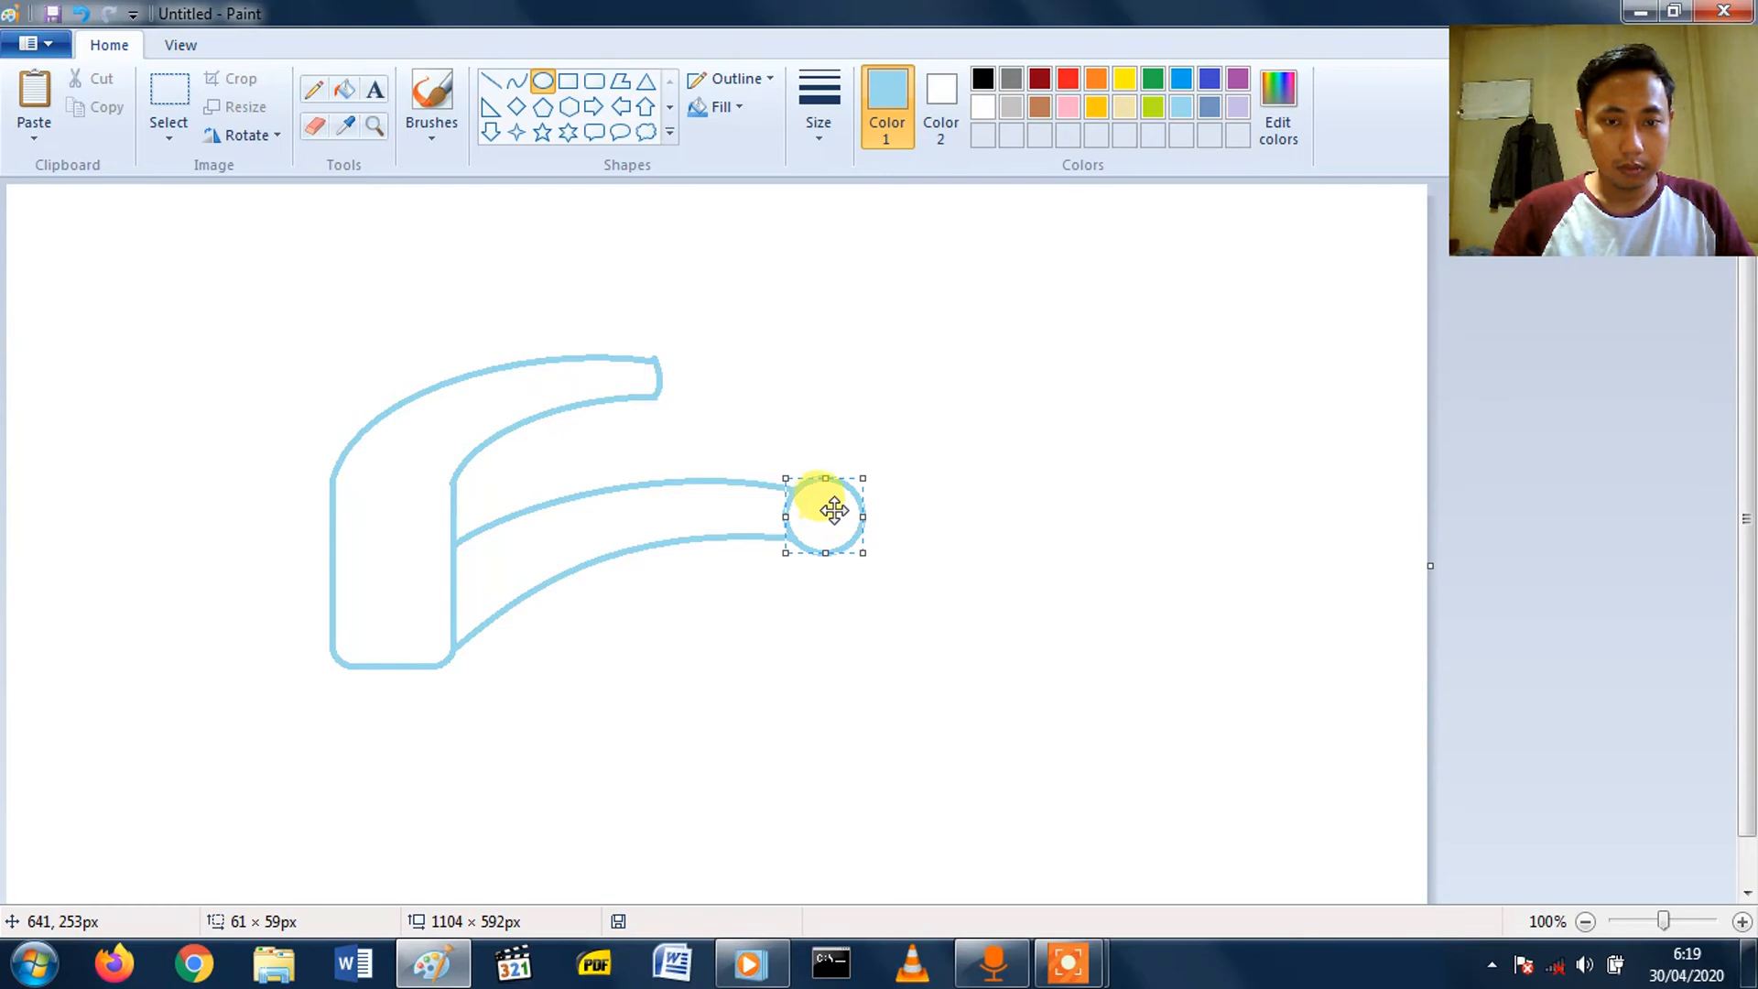
{"action": "left_click_drag", "start_coordinate": [832, 506], "coordinate": [984, 519]}
{"action": "left_click", "coordinate": [1011, 657]}
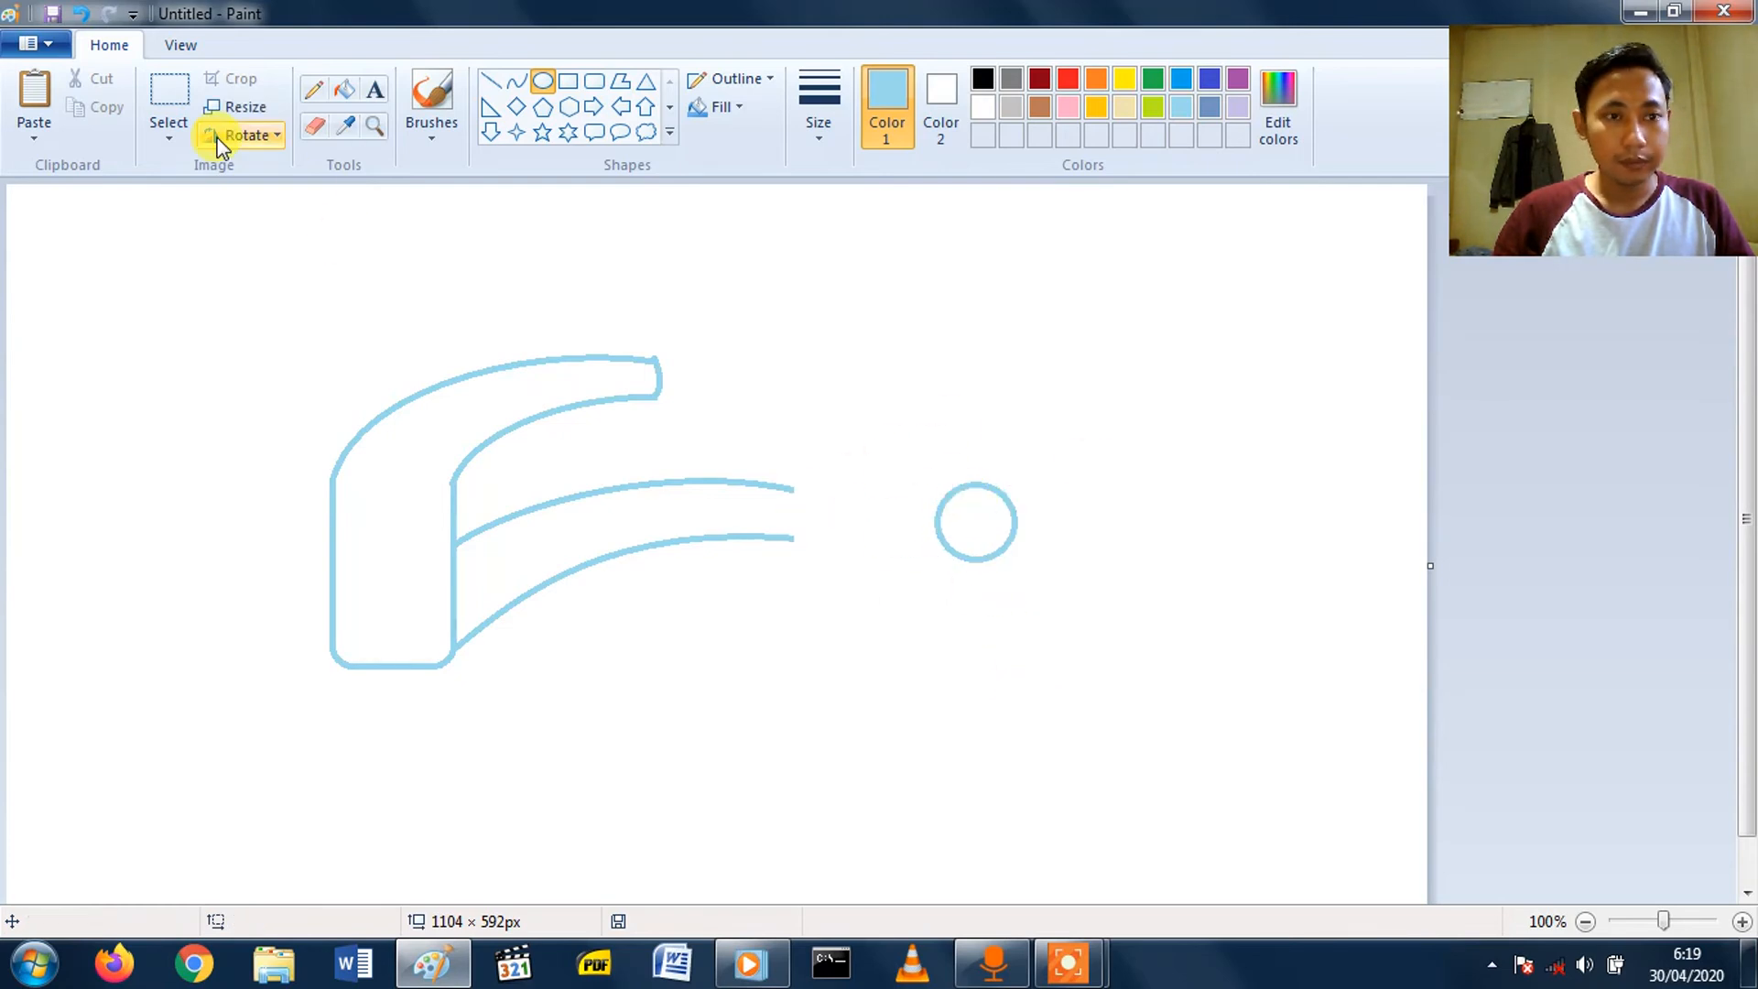
- Delete the top and bottom portions of the circle, leaving only its left and right arcs
{"action": "left_click", "coordinate": [179, 82]}
{"action": "left_click_drag", "start_coordinate": [909, 458], "coordinate": [1049, 495]}
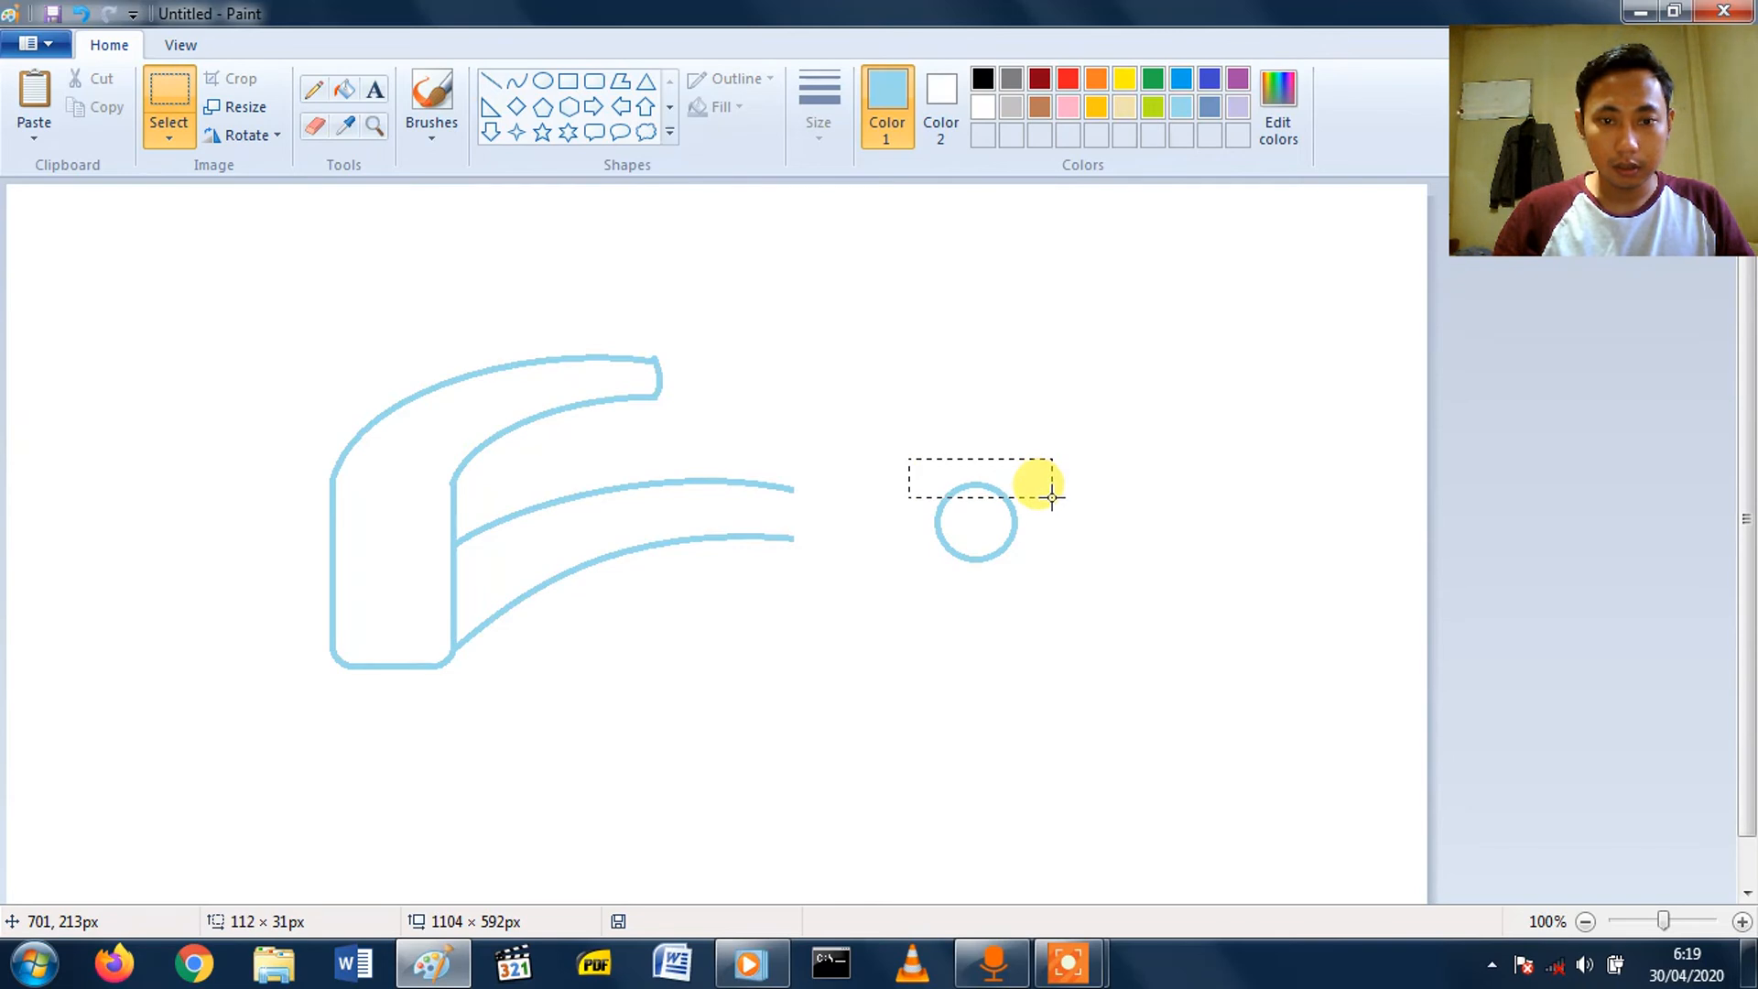
{"action": "left_click_drag", "start_coordinate": [1056, 491], "coordinate": [1056, 490]}
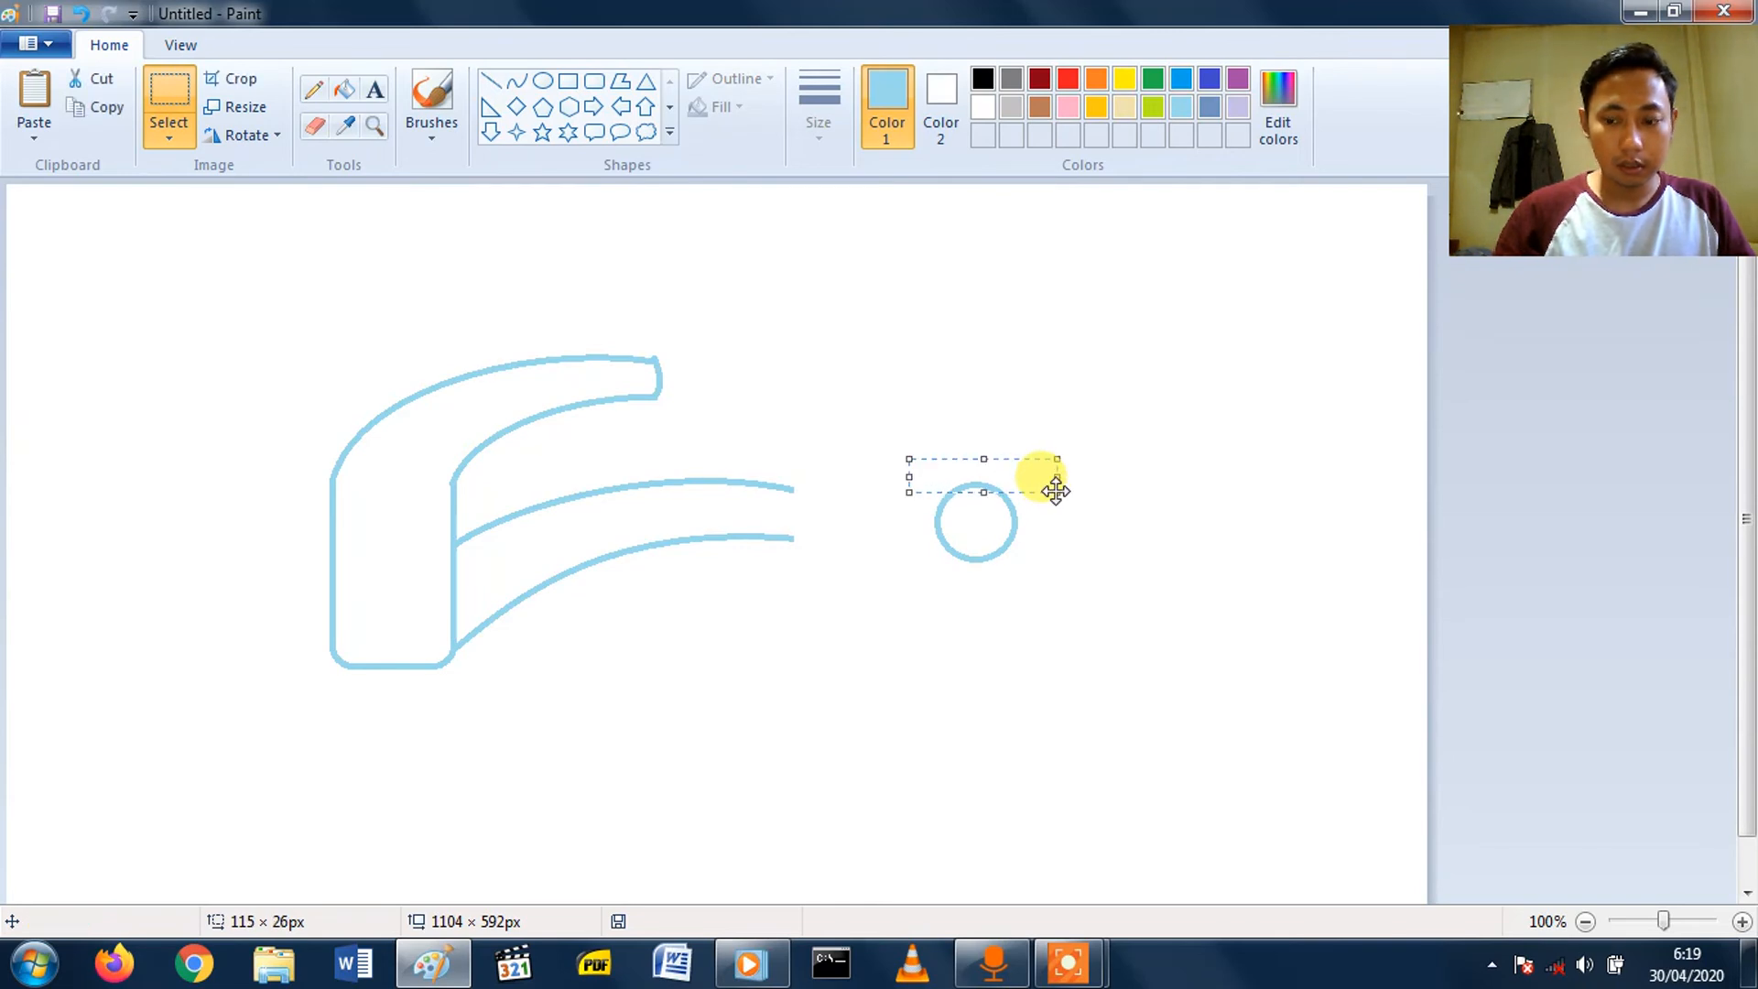
{"action": "key", "text": "Delete"}
{"action": "left_click_drag", "start_coordinate": [929, 549], "coordinate": [1043, 577]}
{"action": "key", "text": "Delete"}
- Select the two arcs, enable transparent selection, and move them so the left arc joins the lower curves' right ends
{"action": "mouse_move", "coordinate": [917, 465]}
{"action": "left_mouse_down"}
{"action": "mouse_move", "coordinate": [1114, 574]}
{"action": "mouse_move", "coordinate": [949, 522]}
{"action": "mouse_move", "coordinate": [818, 520]}
{"action": "mouse_move", "coordinate": [840, 541]}
{"action": "mouse_move", "coordinate": [726, 561]}
{"action": "mouse_move", "coordinate": [781, 512]}
{"action": "mouse_move", "coordinate": [845, 538]}
{"action": "mouse_move", "coordinate": [1060, 530]}
{"action": "mouse_move", "coordinate": [718, 504]}
{"action": "mouse_move", "coordinate": [722, 539]}
{"action": "mouse_move", "coordinate": [718, 506]}
{"action": "mouse_move", "coordinate": [931, 527]}
{"action": "mouse_move", "coordinate": [781, 518]}
{"action": "mouse_move", "coordinate": [1030, 505]}
{"action": "left_mouse_up"}
{"action": "left_click", "coordinate": [170, 140]}
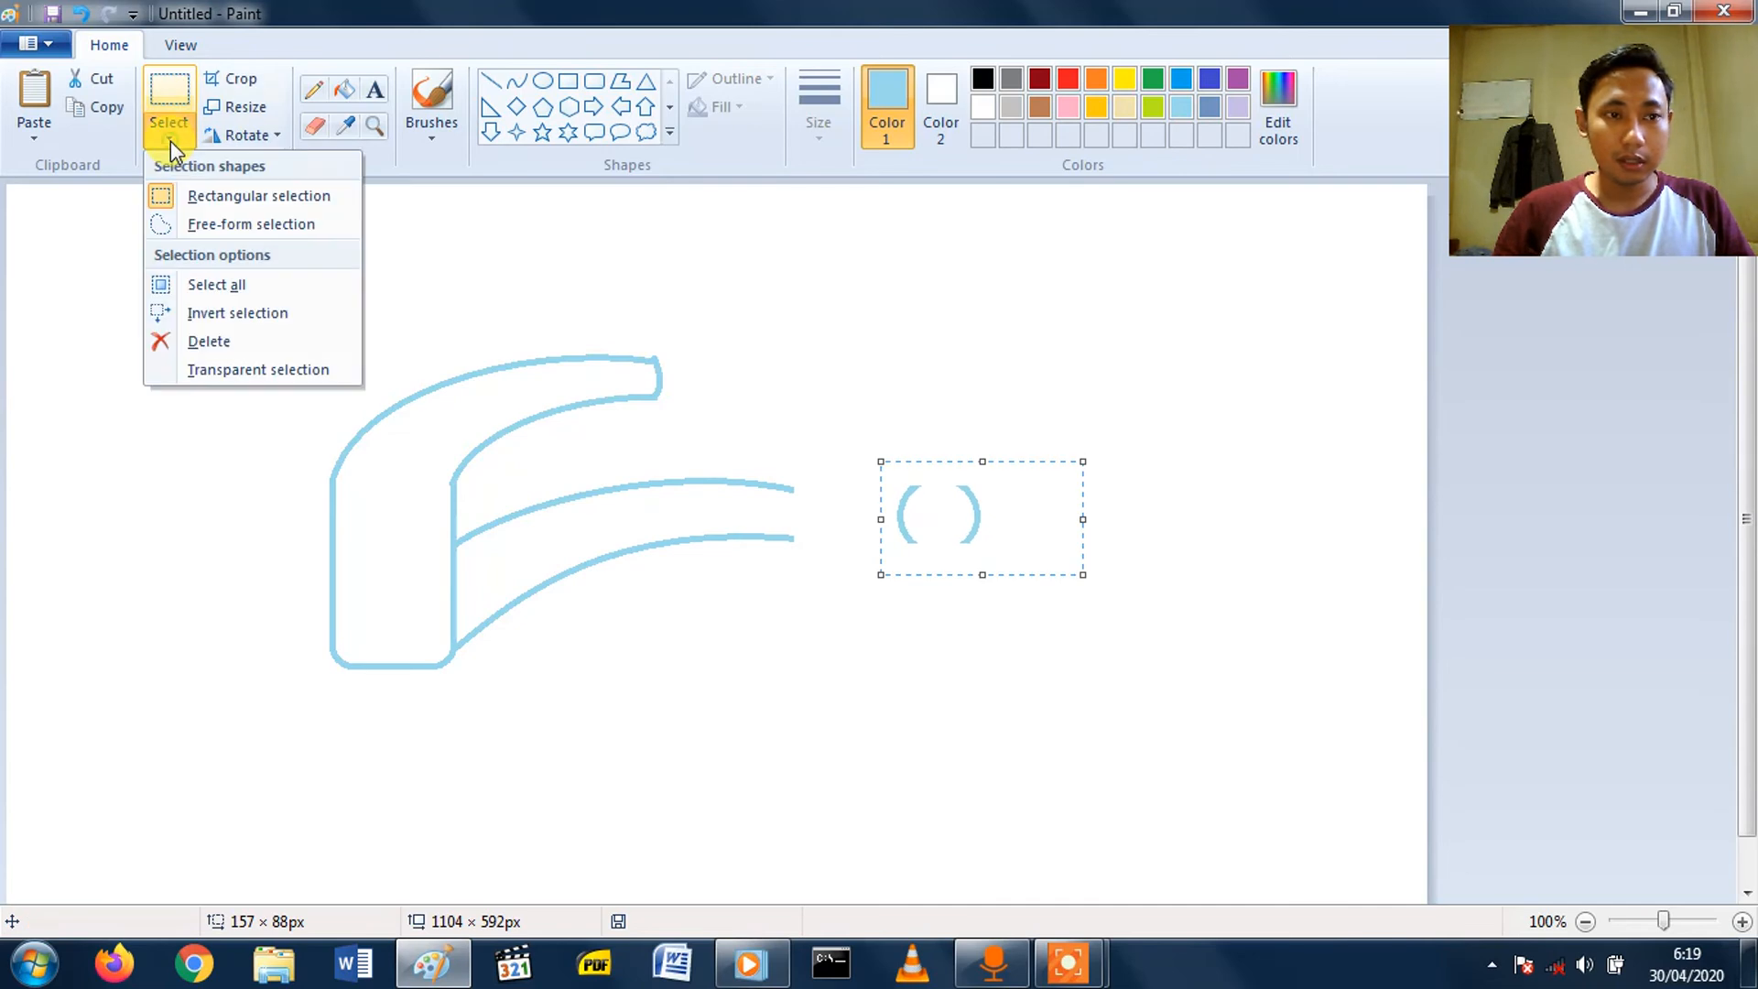
{"action": "left_click", "coordinate": [218, 372]}
{"action": "left_click_drag", "start_coordinate": [930, 487], "coordinate": [850, 493]}
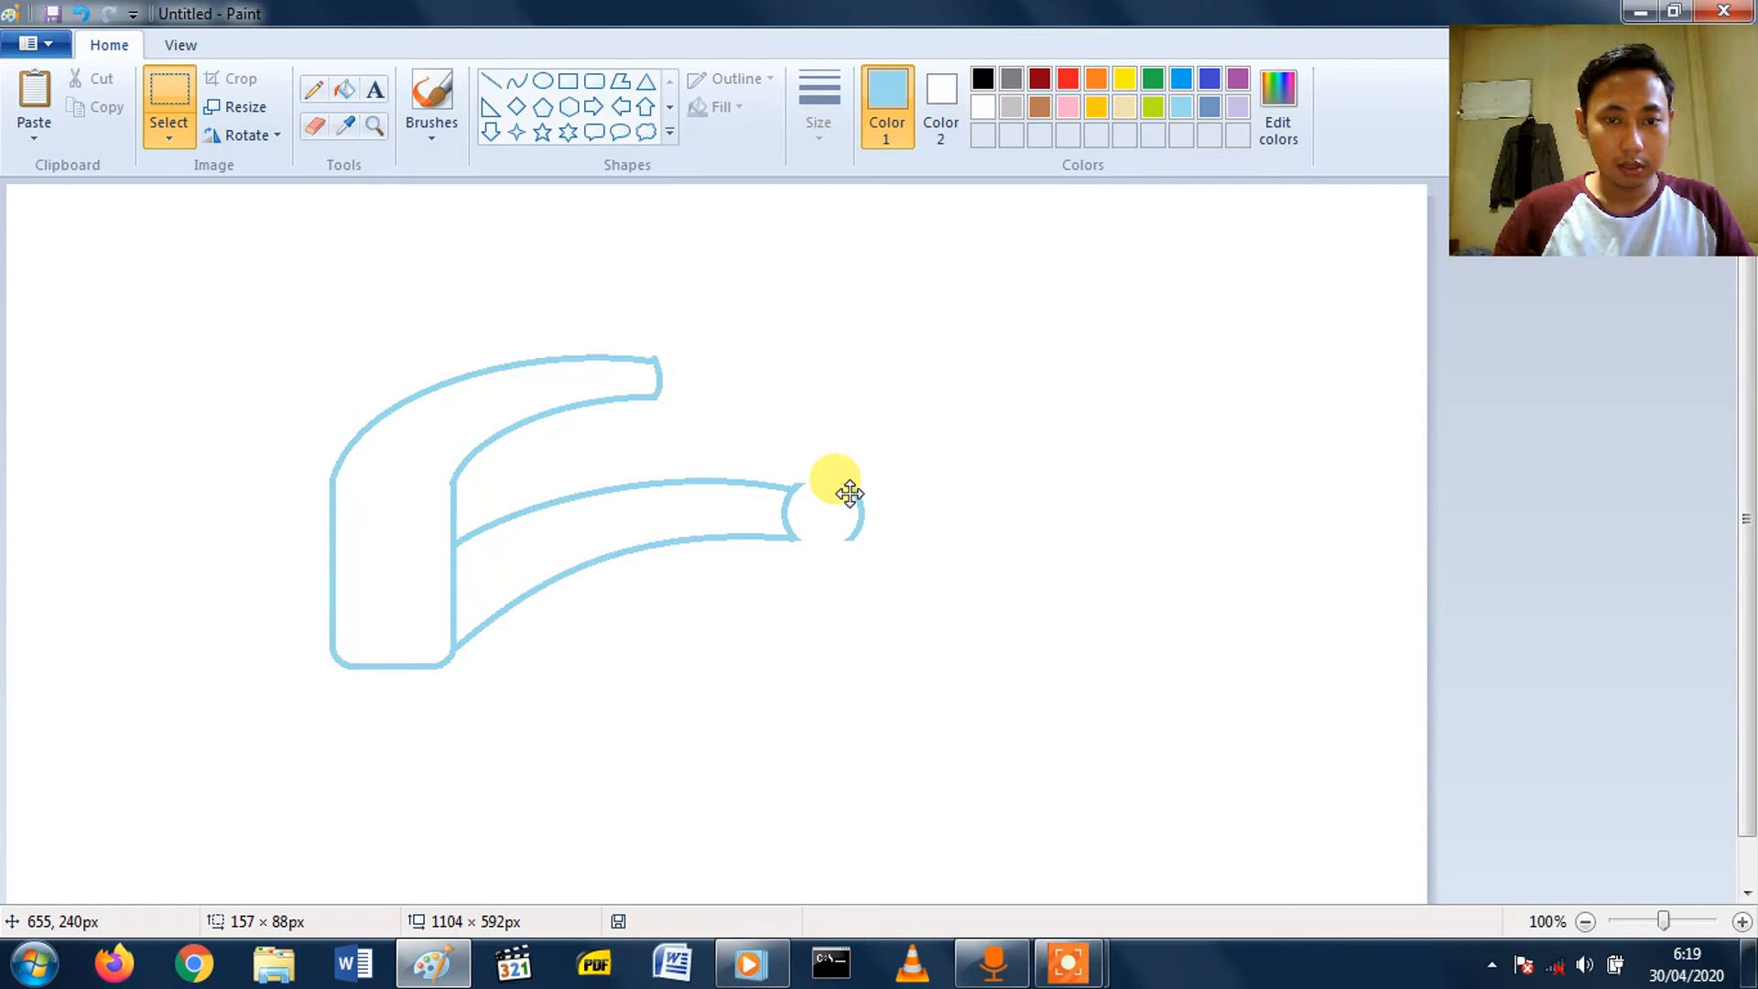
{"action": "mouse_move", "coordinate": [850, 494]}
{"action": "left_mouse_down"}
{"action": "mouse_move", "coordinate": [870, 469]}
{"action": "mouse_move", "coordinate": [859, 497]}
{"action": "left_mouse_up"}
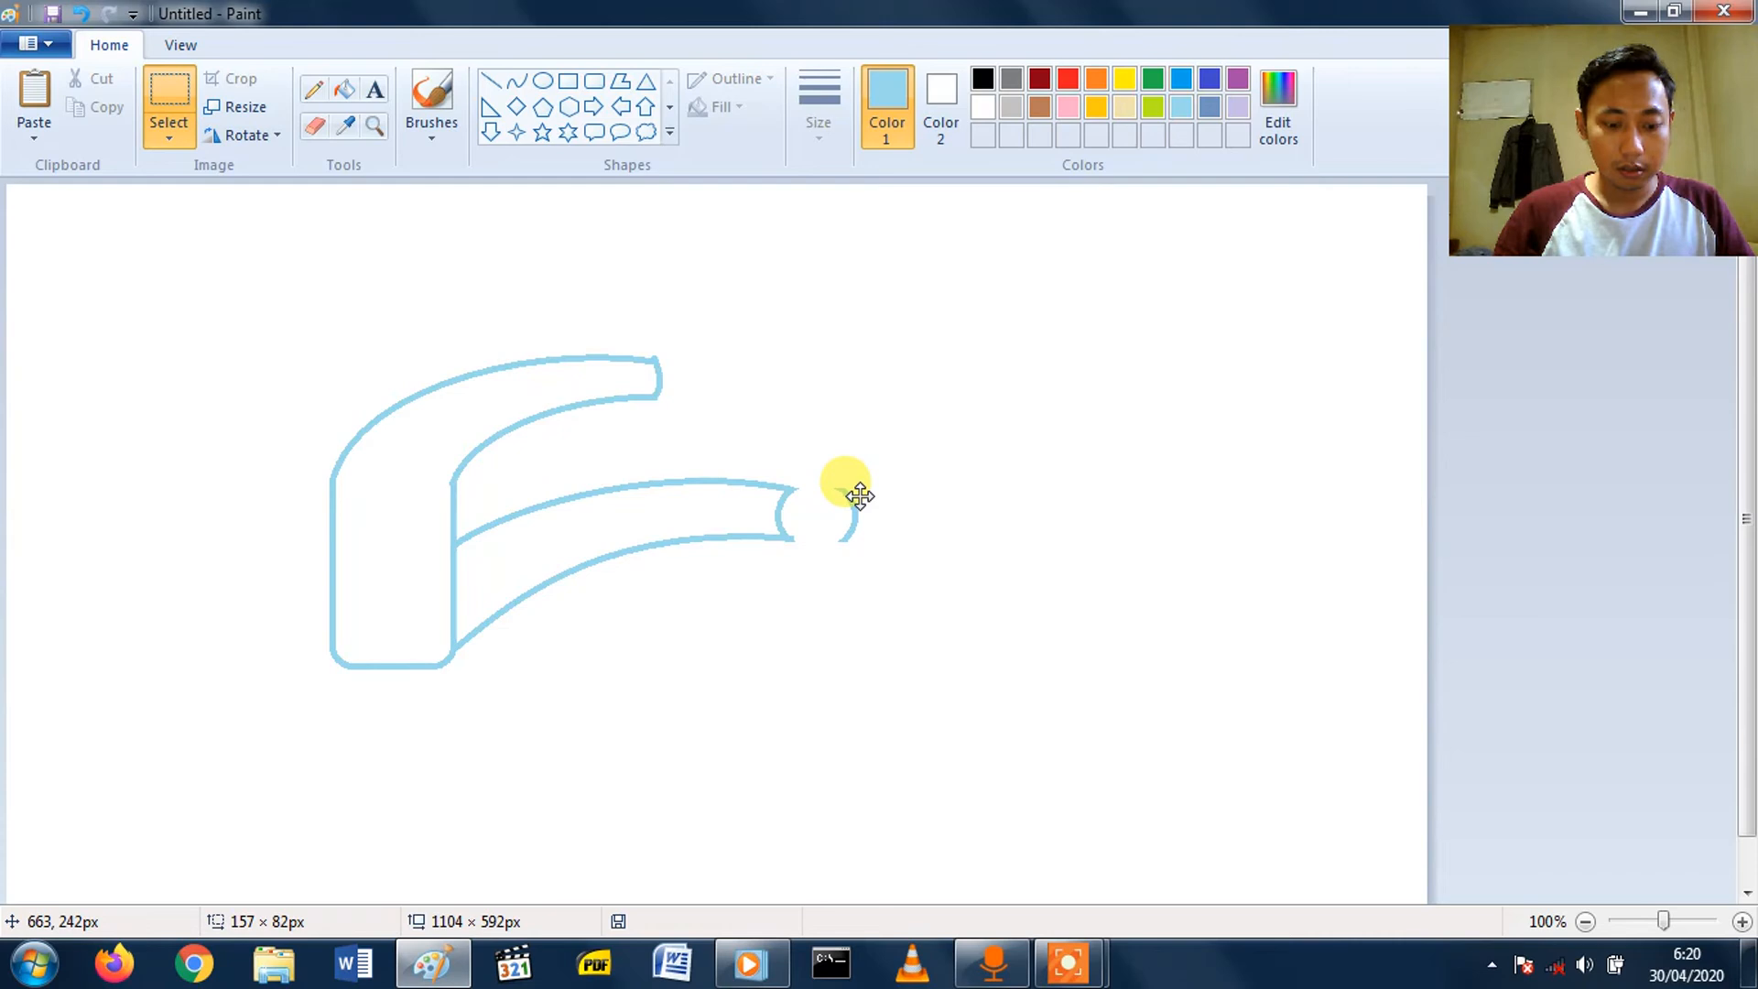
{"action": "mouse_move", "coordinate": [859, 497]}
{"action": "left_mouse_down"}
{"action": "mouse_move", "coordinate": [878, 493]}
{"action": "mouse_move", "coordinate": [865, 444]}
{"action": "mouse_move", "coordinate": [885, 508]}
{"action": "left_mouse_up"}
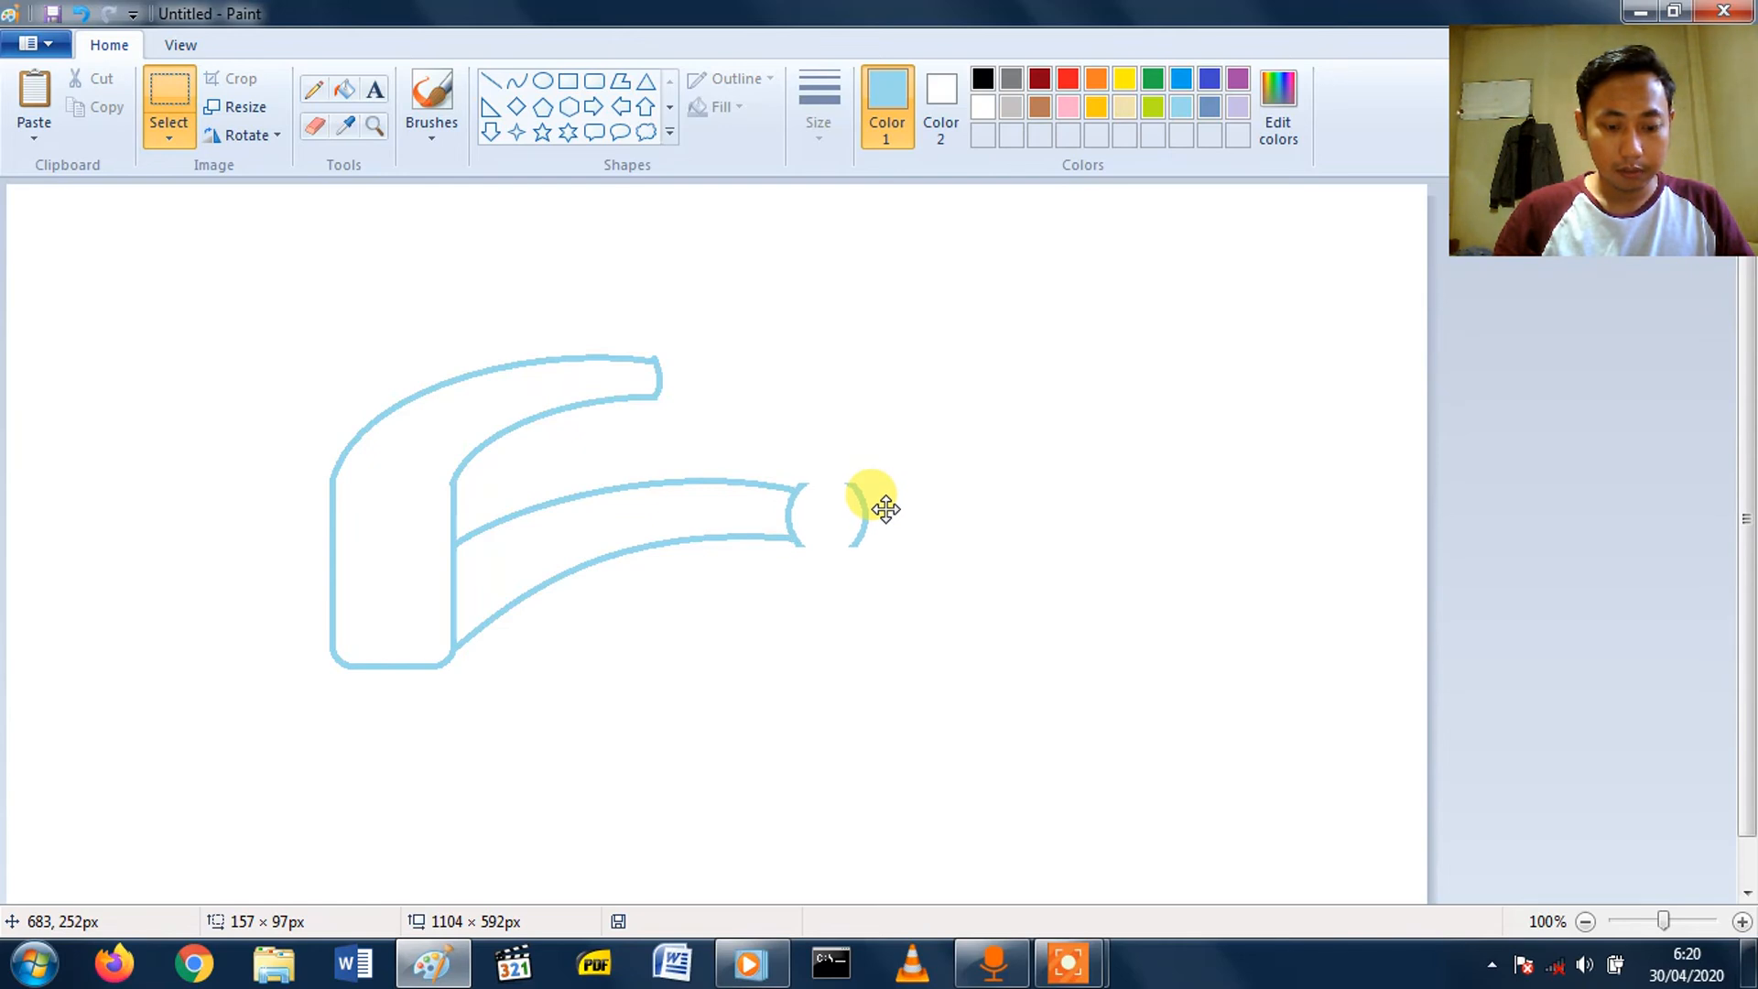
{"action": "left_click_drag", "start_coordinate": [885, 508], "coordinate": [883, 507]}
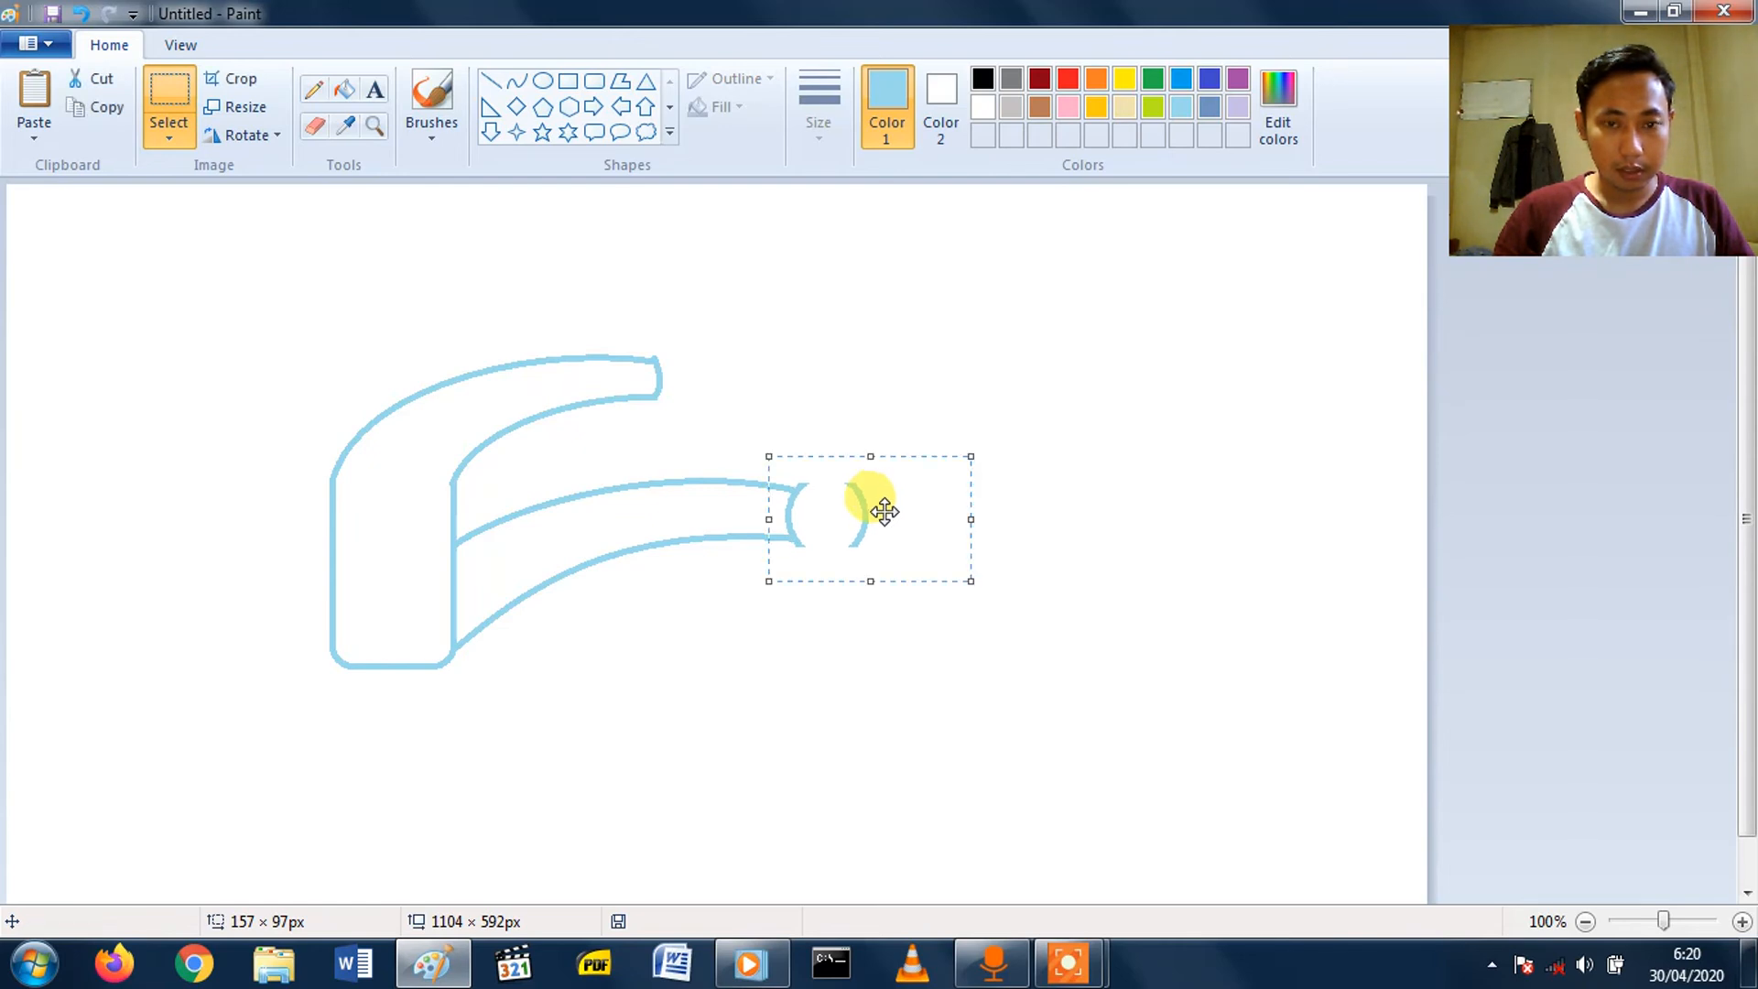
{"action": "left_click", "coordinate": [1049, 461]}
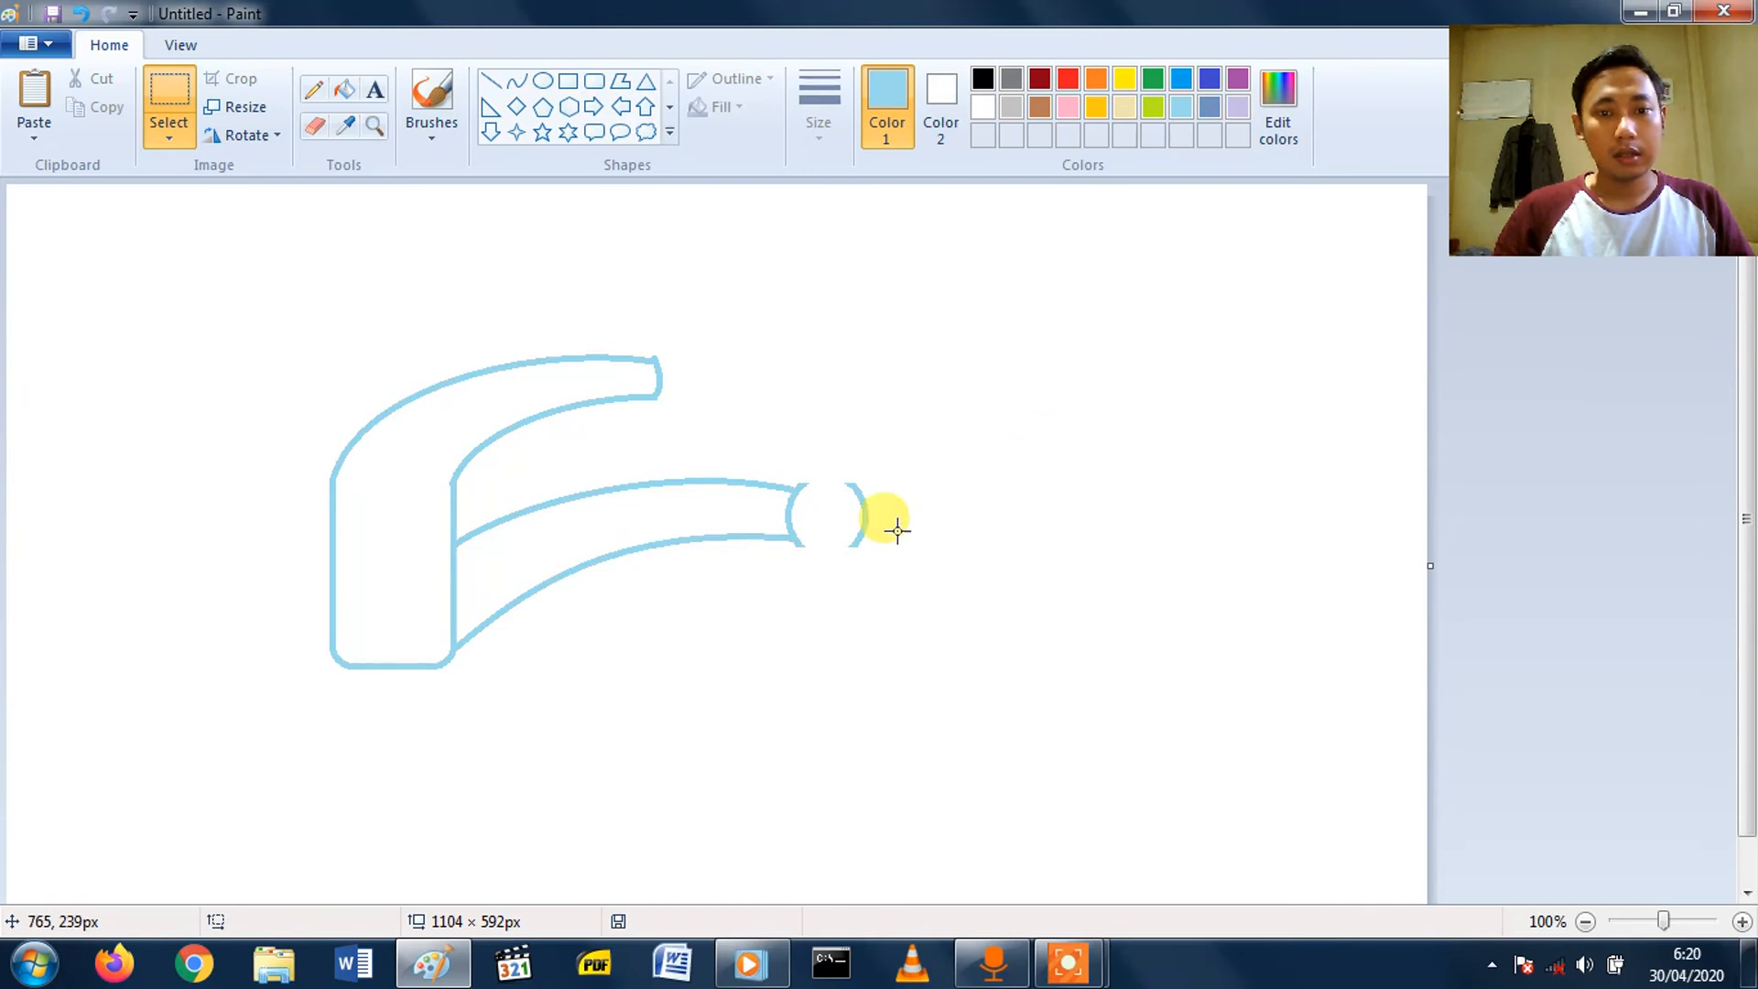
- Close the gaps between the two arcs with a top curve about 42 × 7 px and a bottom curve about 47 × 6 px
{"action": "left_click", "coordinate": [512, 85]}
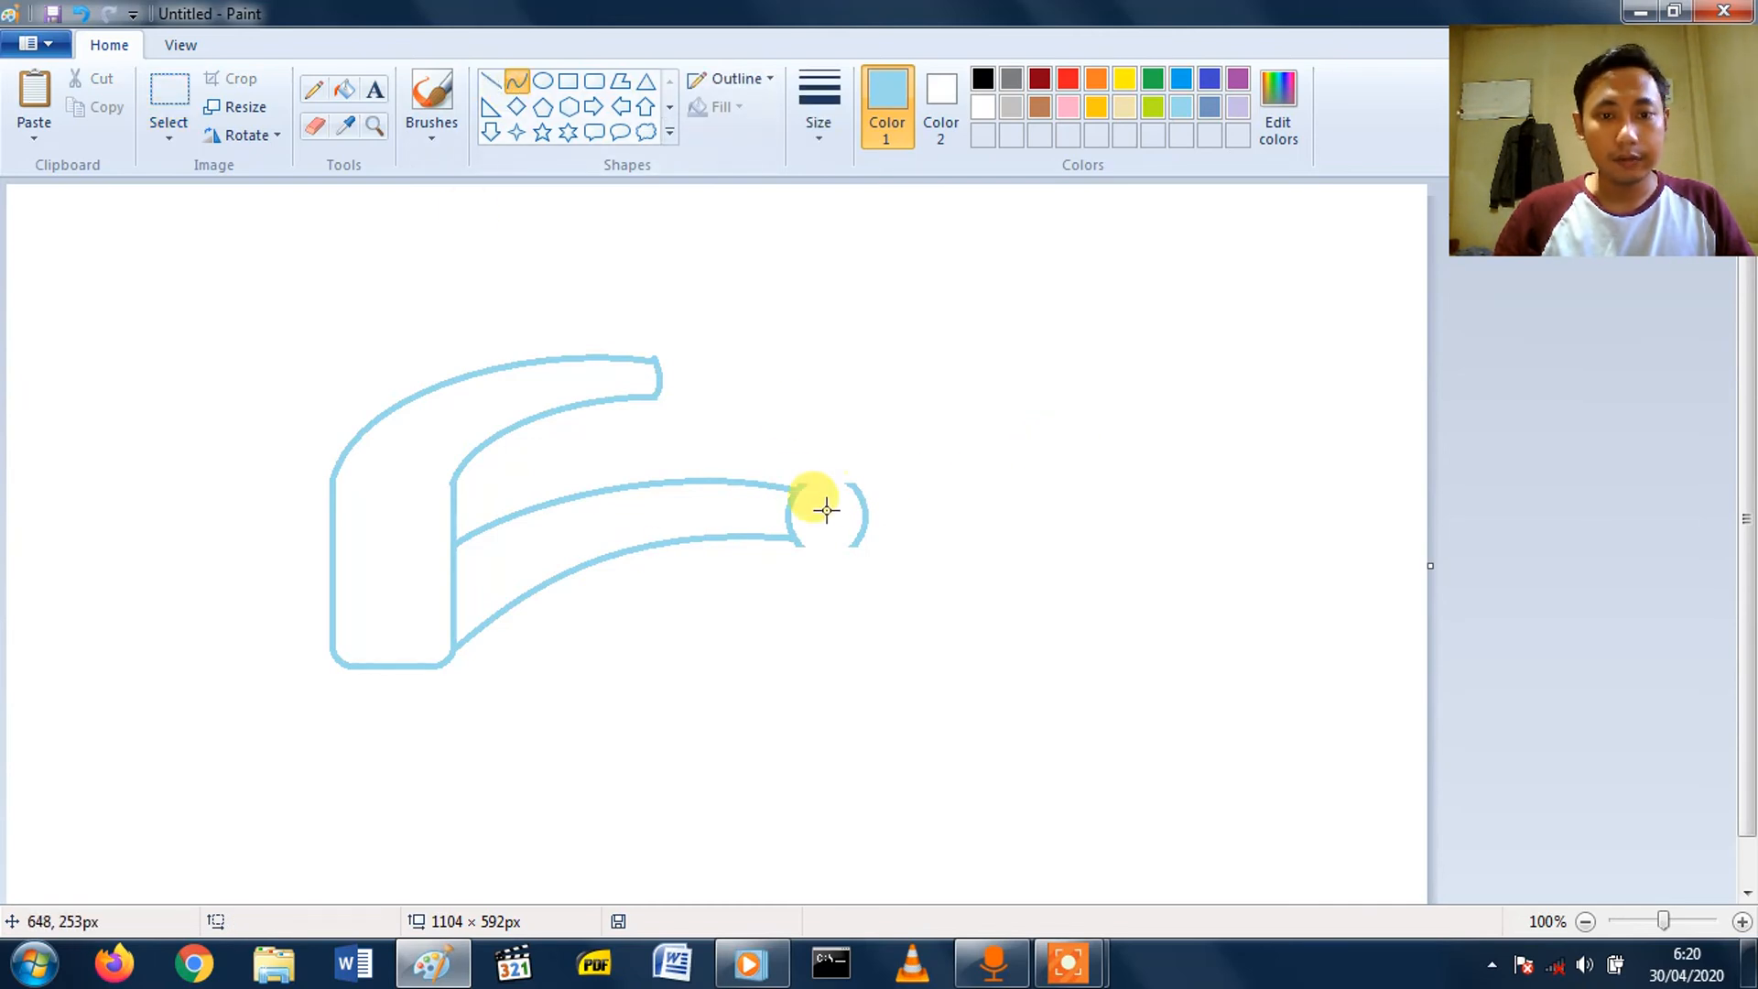
{"action": "mouse_move", "coordinate": [804, 485]}
{"action": "left_mouse_down"}
{"action": "mouse_move", "coordinate": [858, 478]}
{"action": "mouse_move", "coordinate": [871, 499]}
{"action": "mouse_move", "coordinate": [850, 502]}
{"action": "mouse_move", "coordinate": [824, 463]}
{"action": "left_mouse_up"}
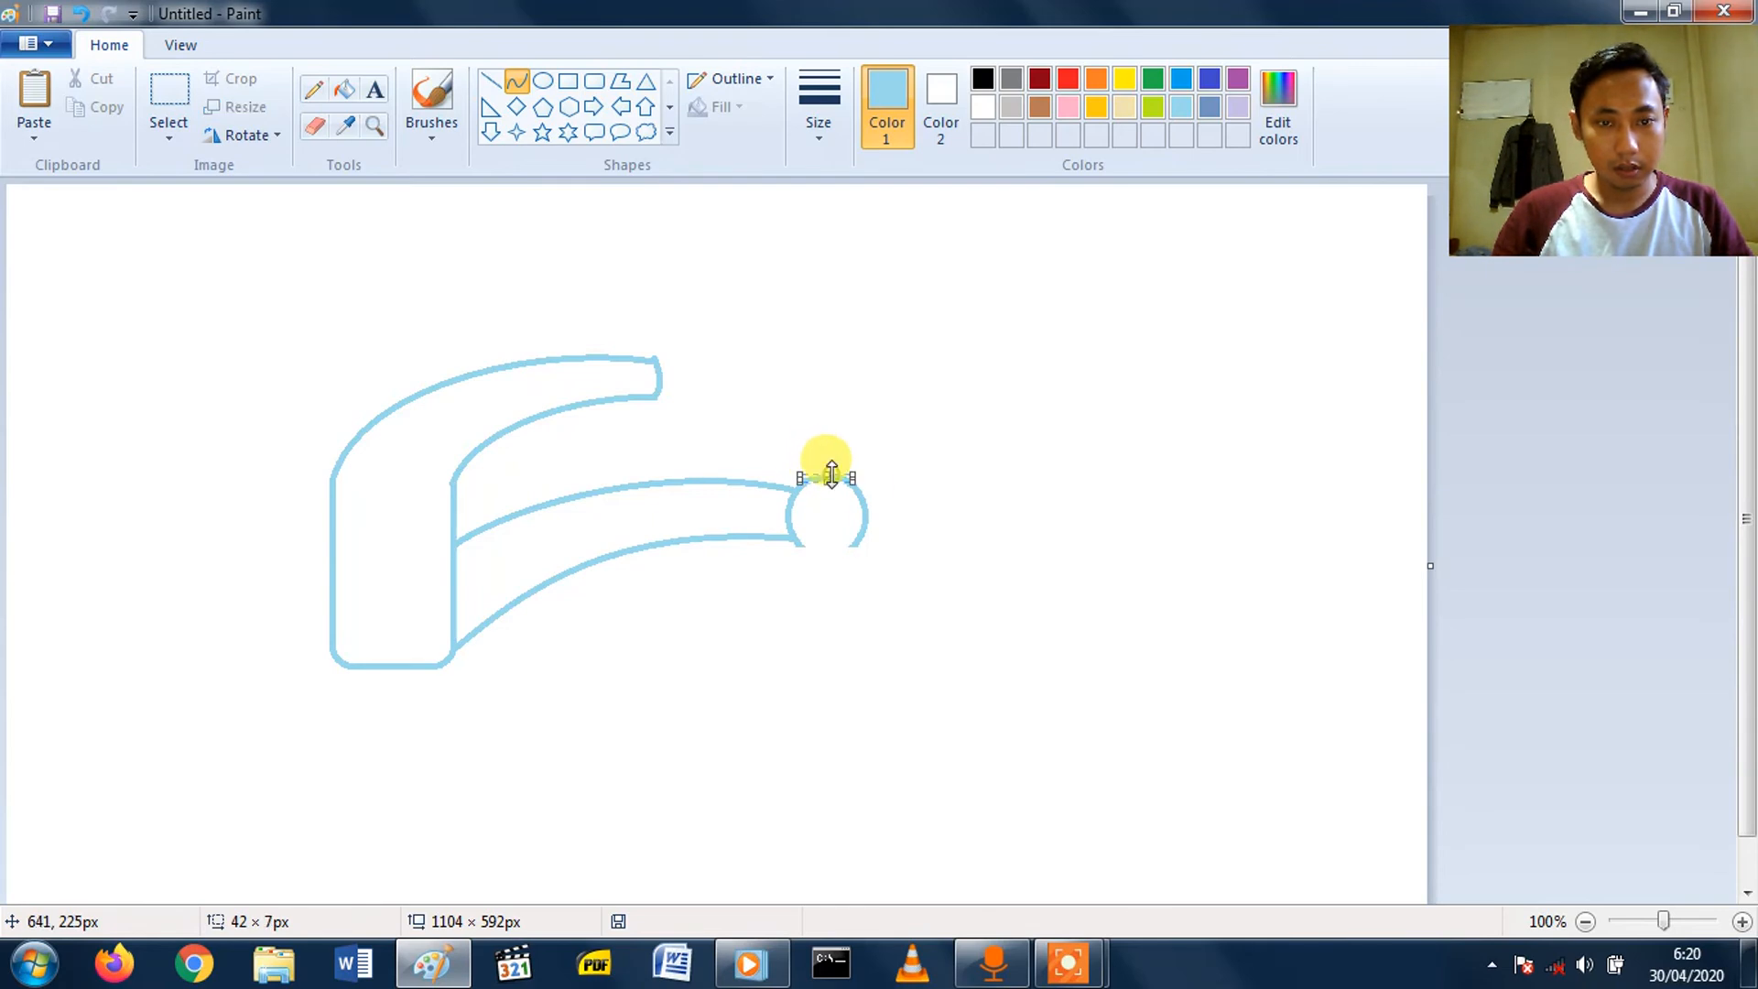
{"action": "left_click", "coordinate": [965, 498]}
{"action": "left_click_drag", "start_coordinate": [961, 495], "coordinate": [1074, 471]}
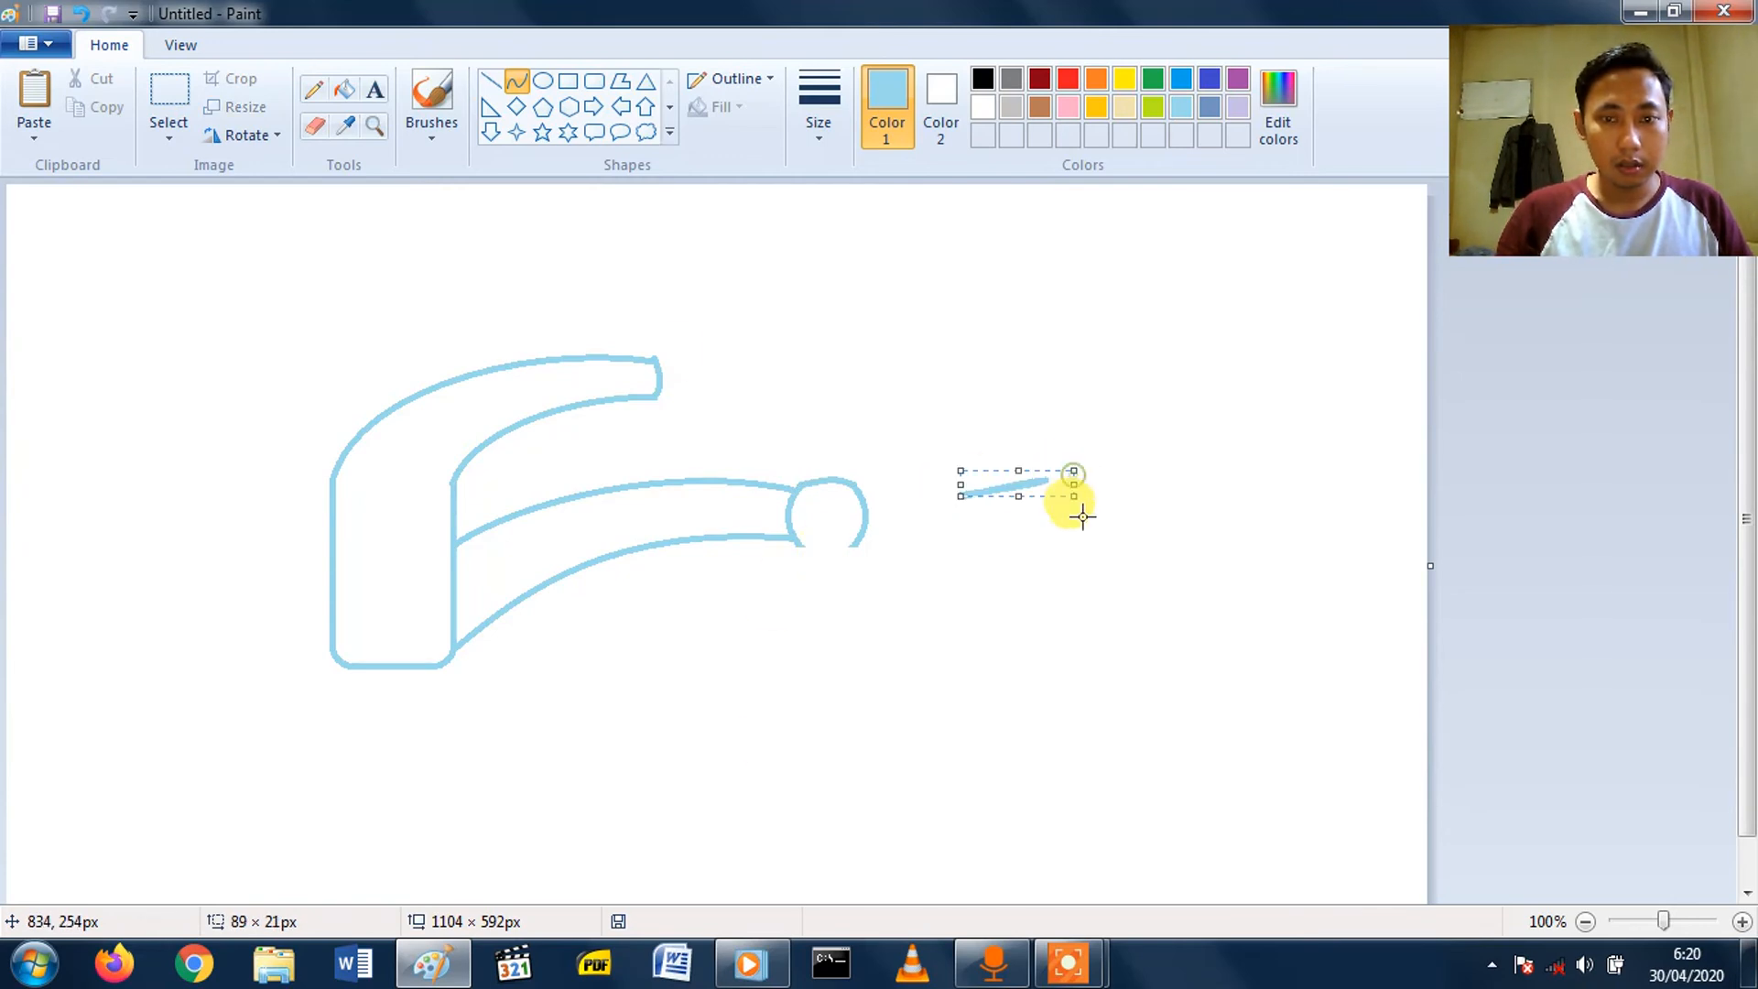
{"action": "key", "text": "Escape"}
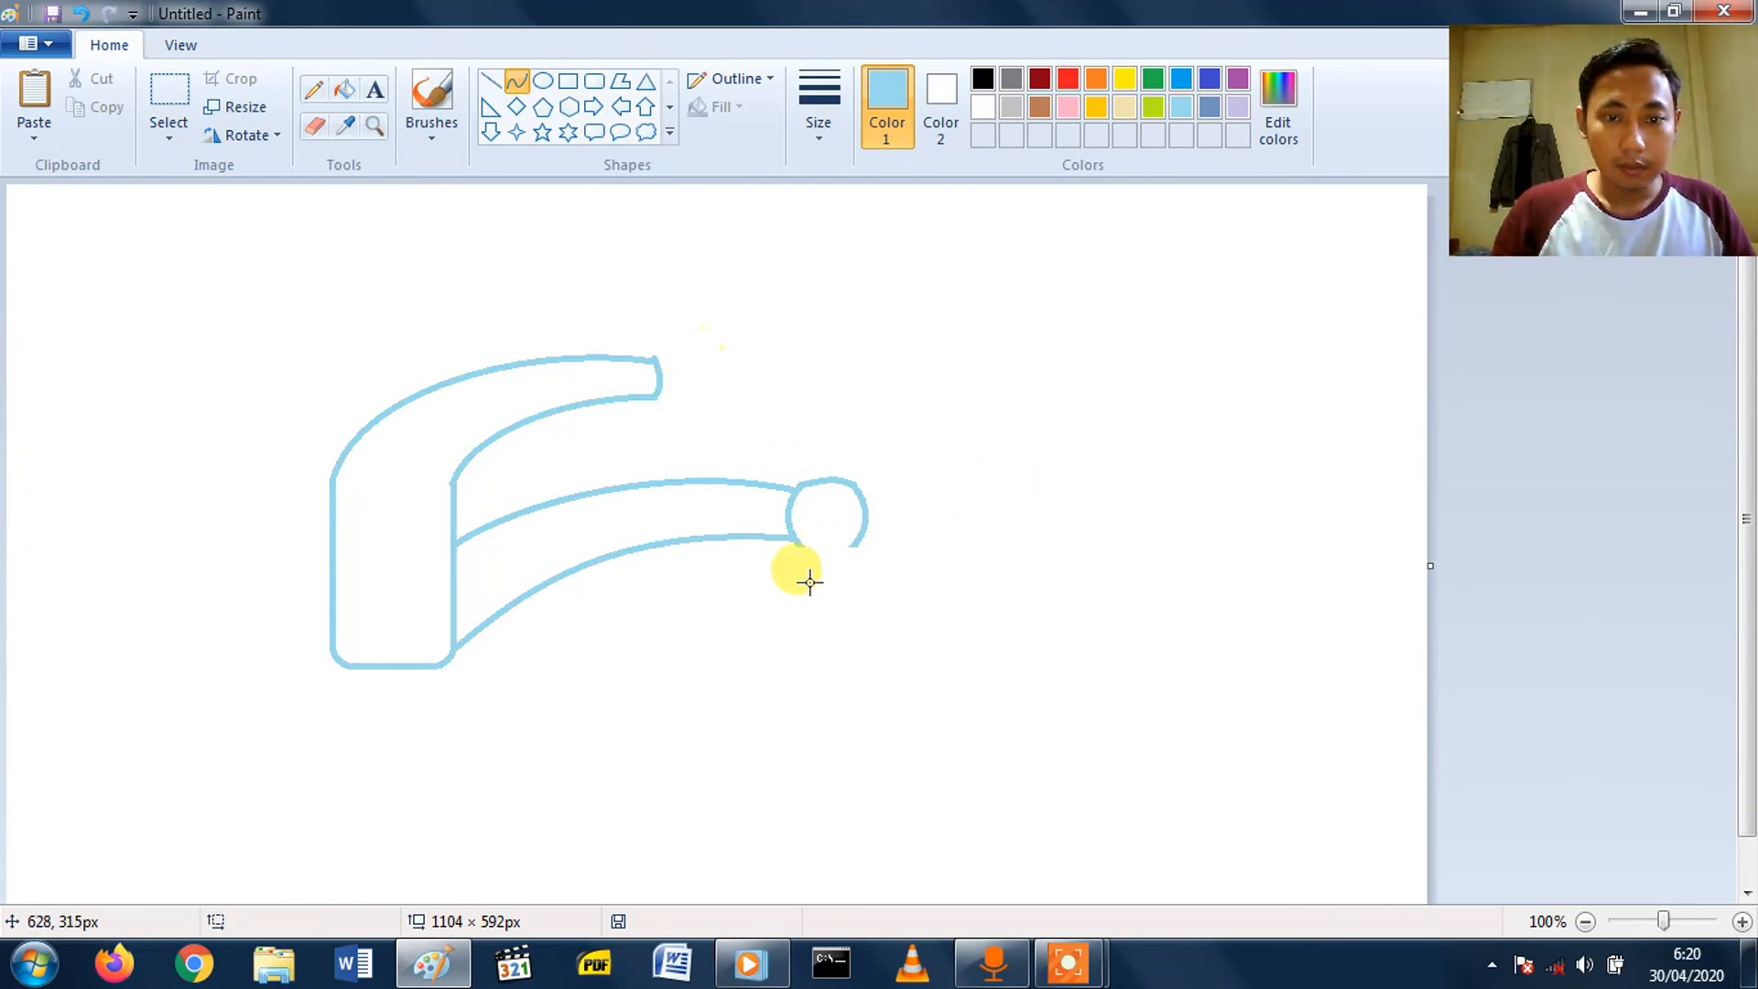
{"action": "left_click_drag", "start_coordinate": [797, 542], "coordinate": [856, 548]}
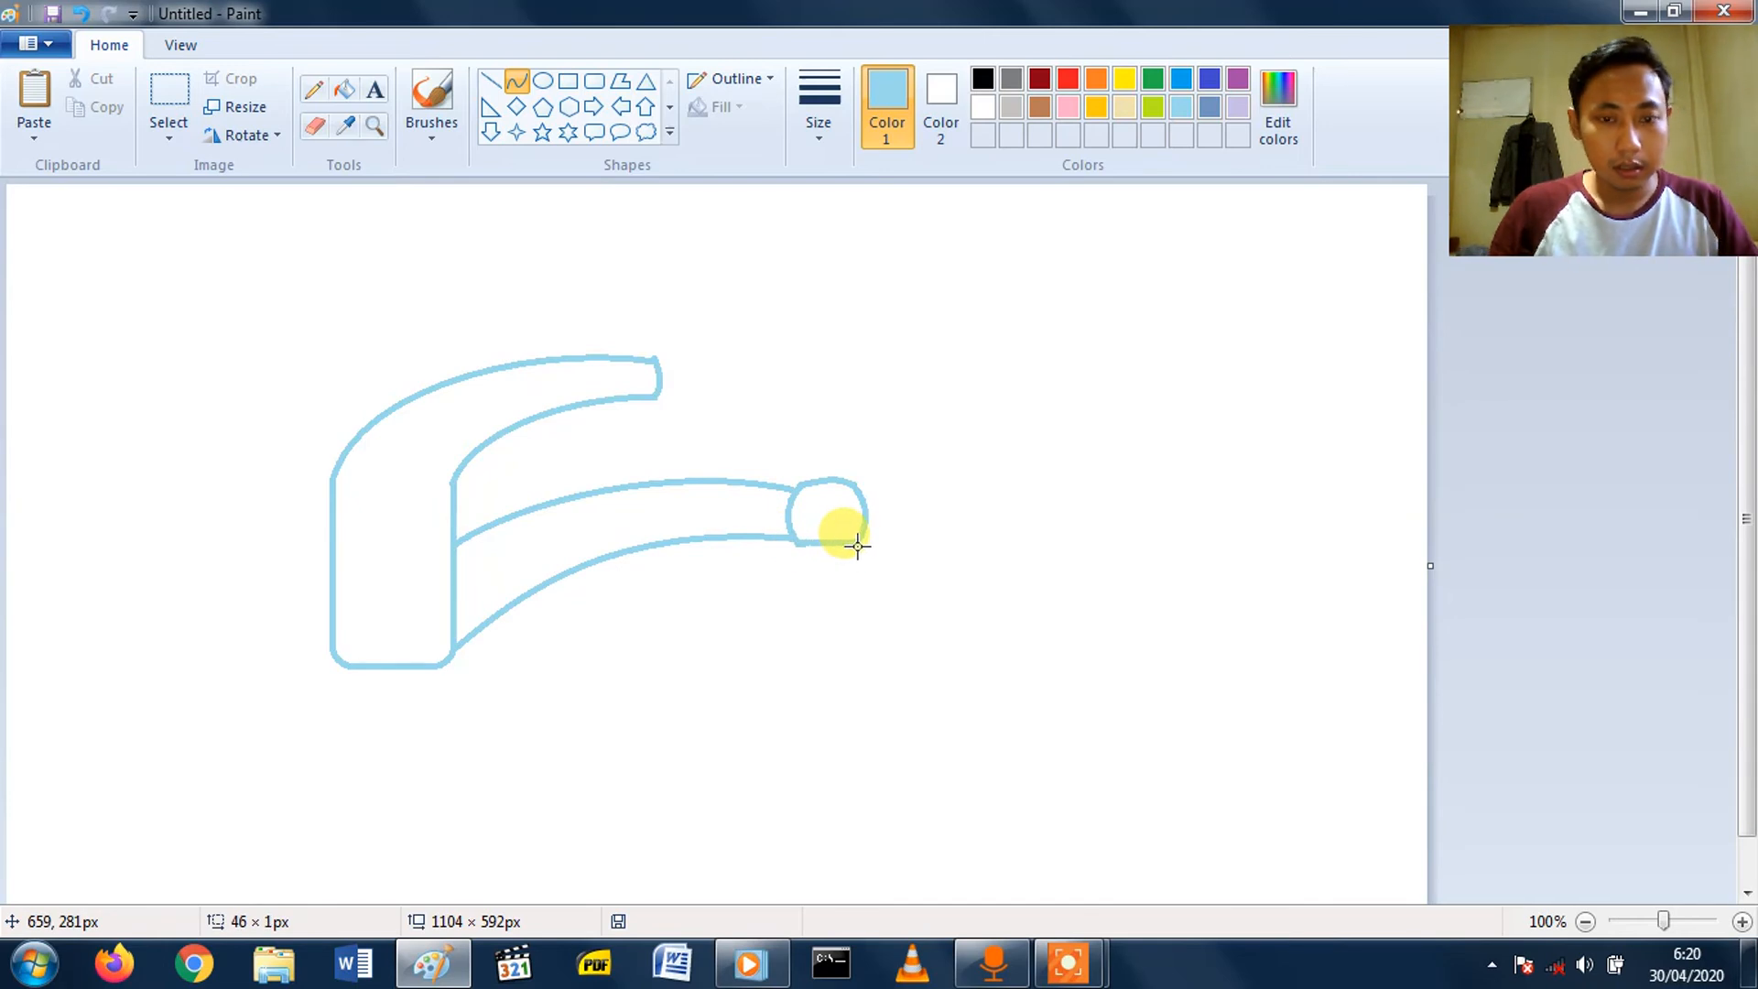
{"action": "left_click_drag", "start_coordinate": [850, 547], "coordinate": [860, 556]}
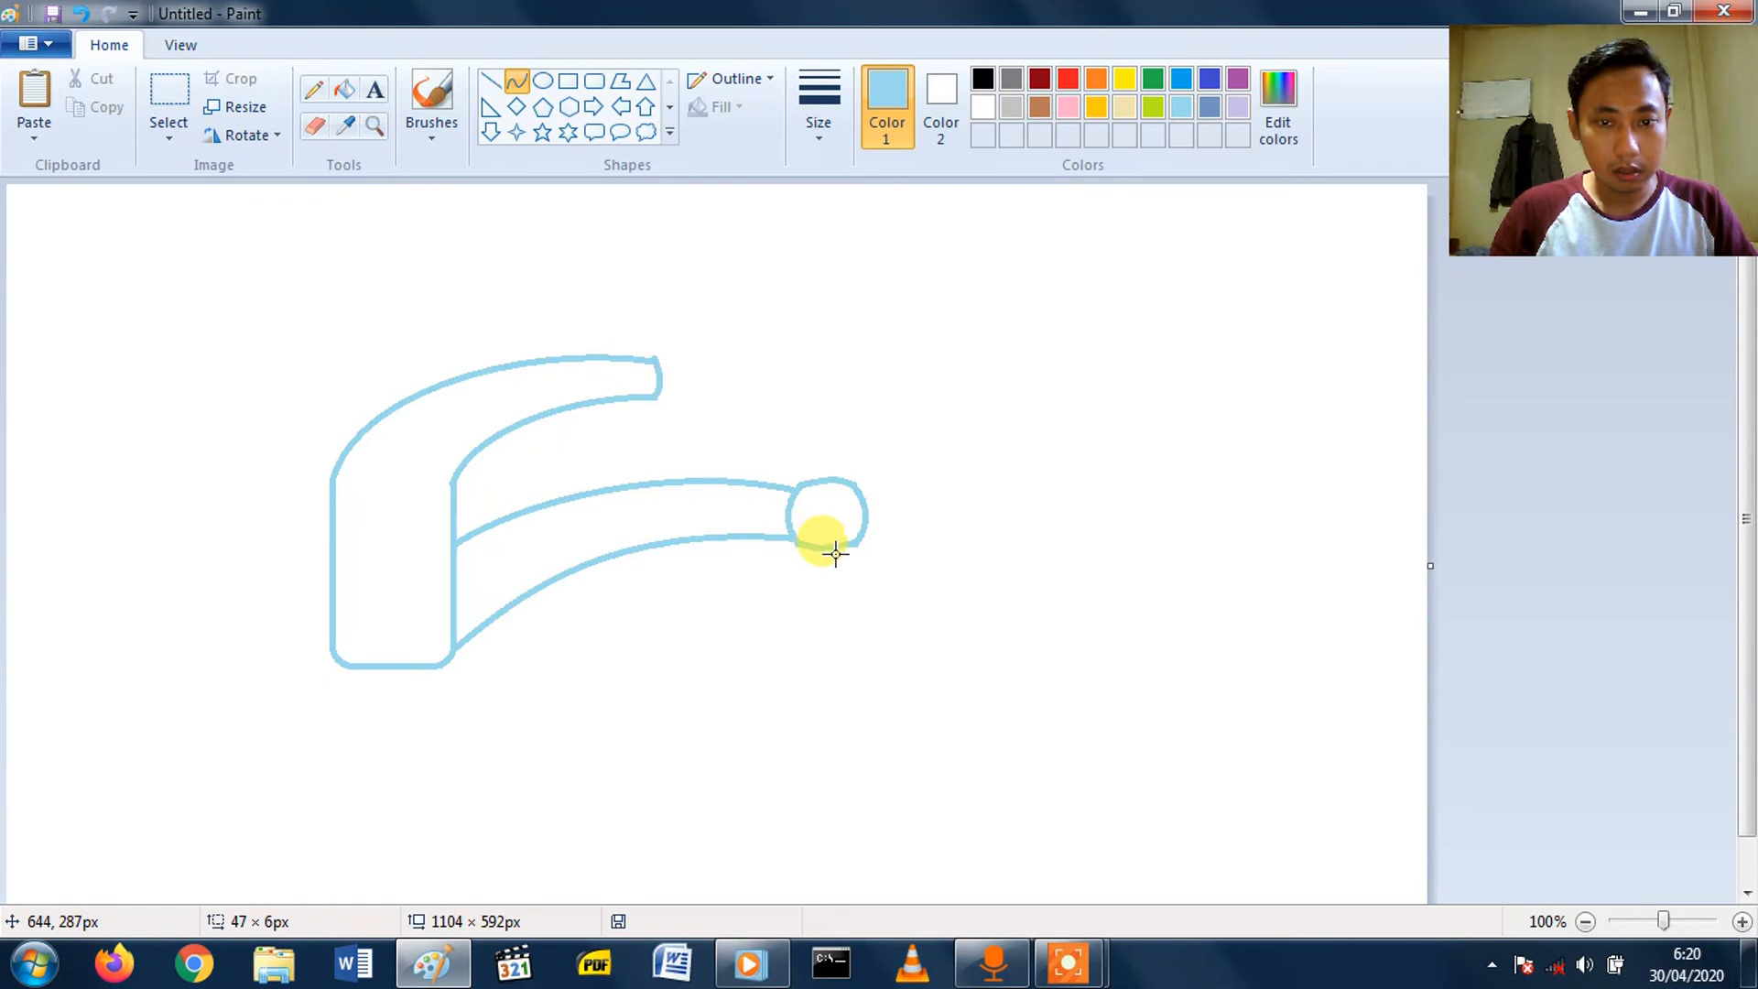
{"action": "left_click", "coordinate": [907, 649]}
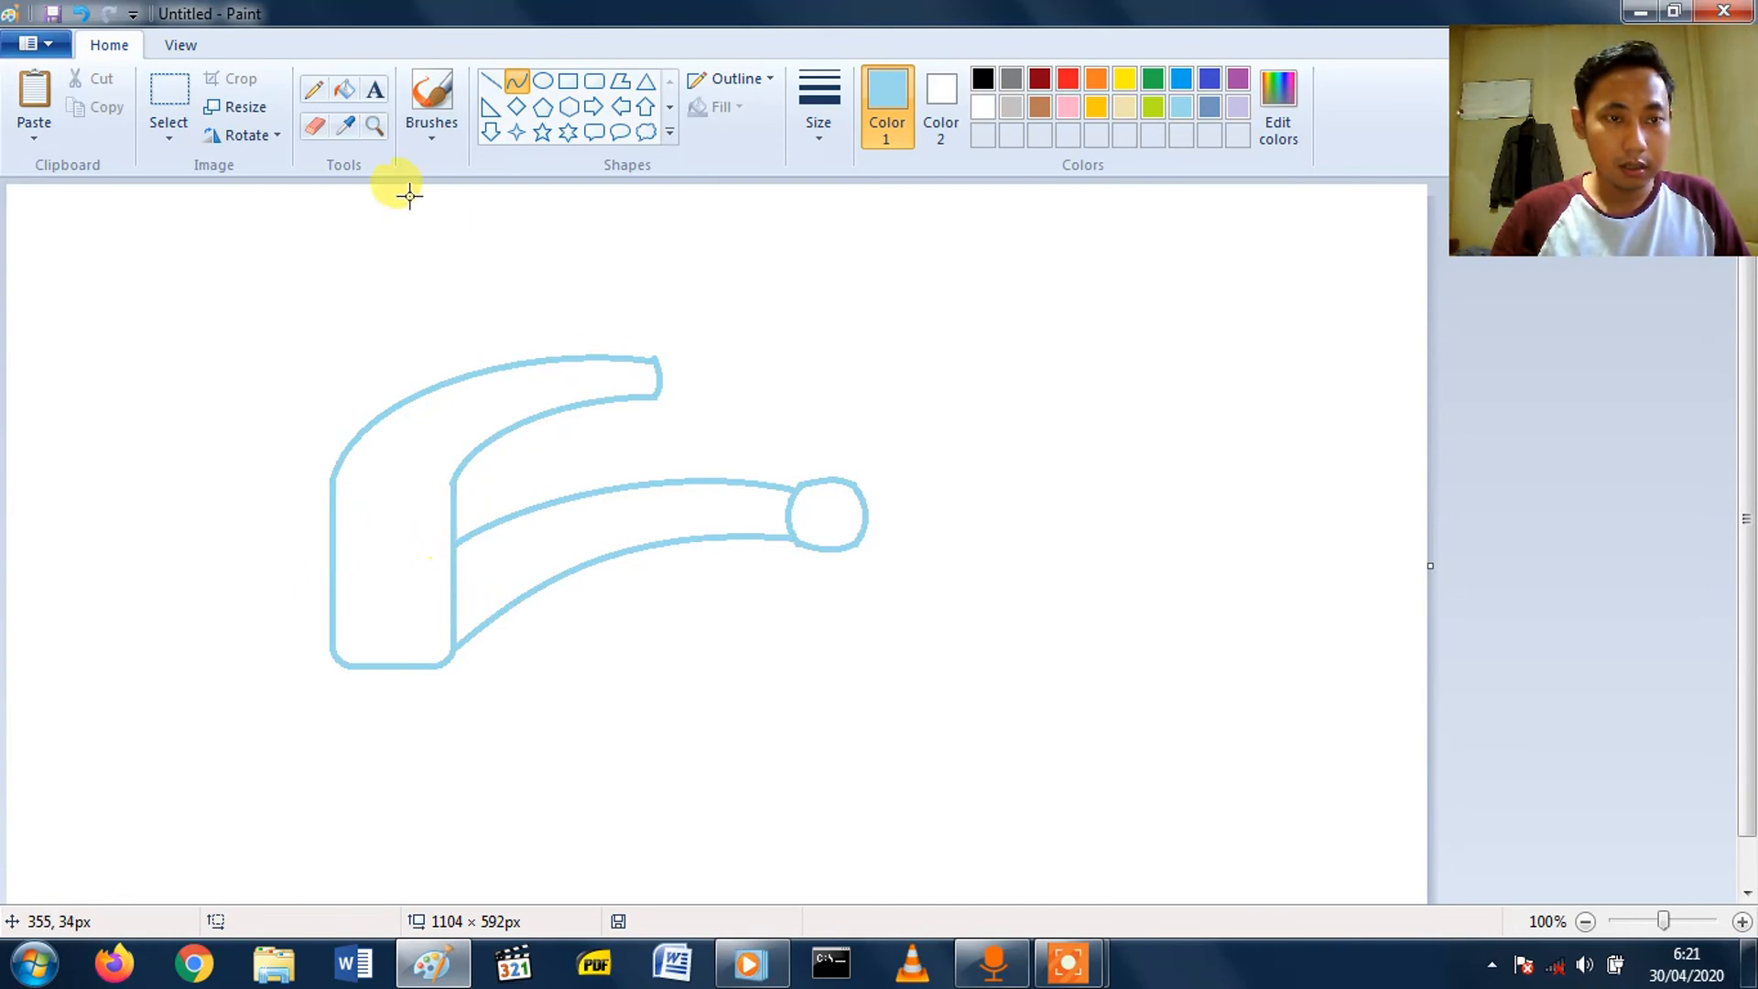
- Draw a downward-bowed curve about 95 × 15 px across the upright body, level with the upper side curve's start
{"action": "left_click", "coordinate": [515, 84]}
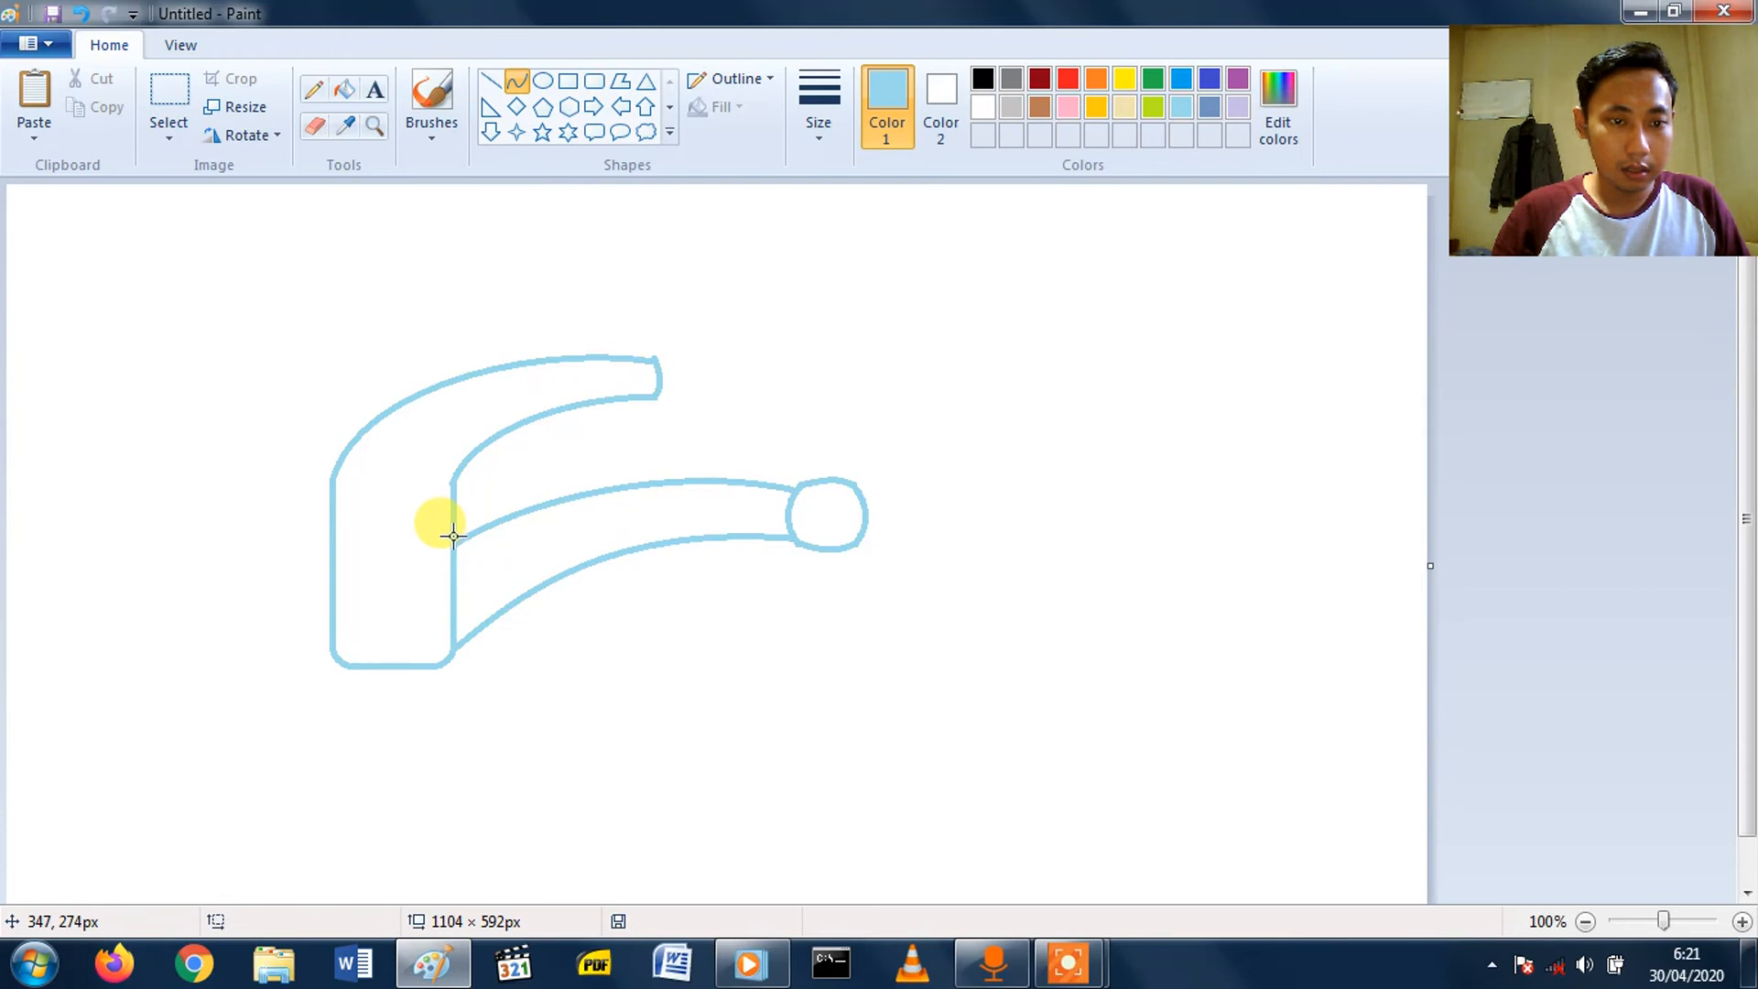
{"action": "left_click_drag", "start_coordinate": [453, 535], "coordinate": [345, 551]}
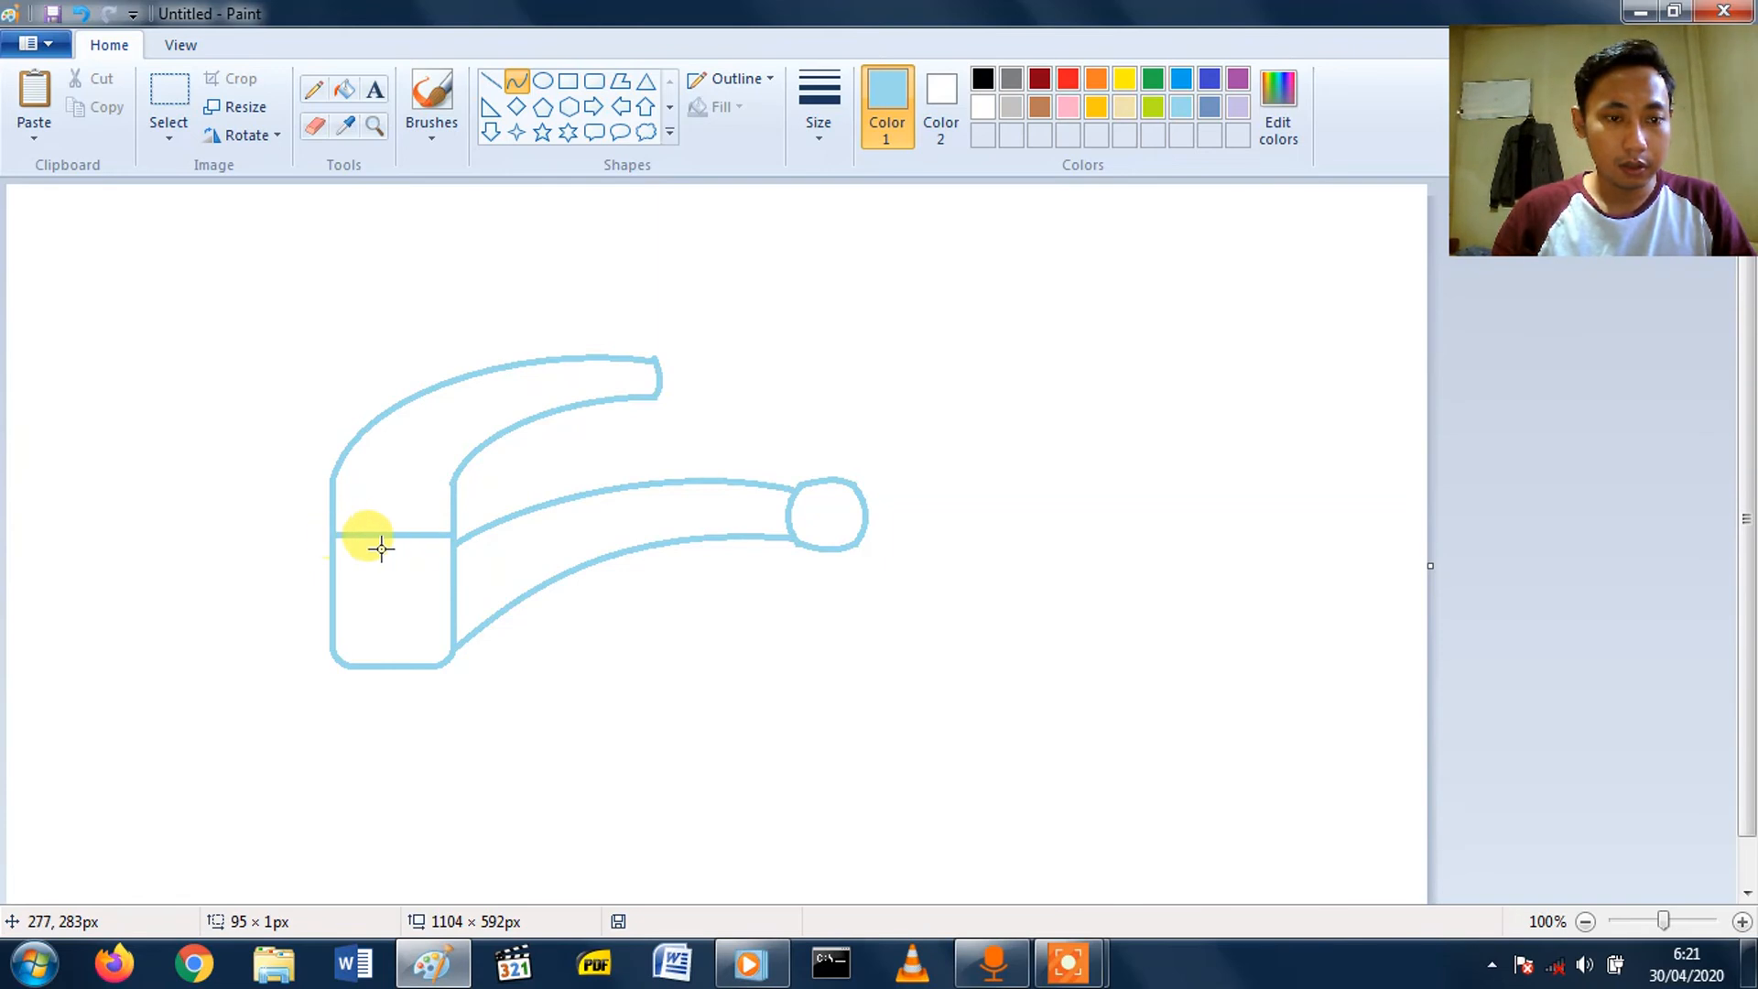
{"action": "left_click_drag", "start_coordinate": [424, 541], "coordinate": [370, 552]}
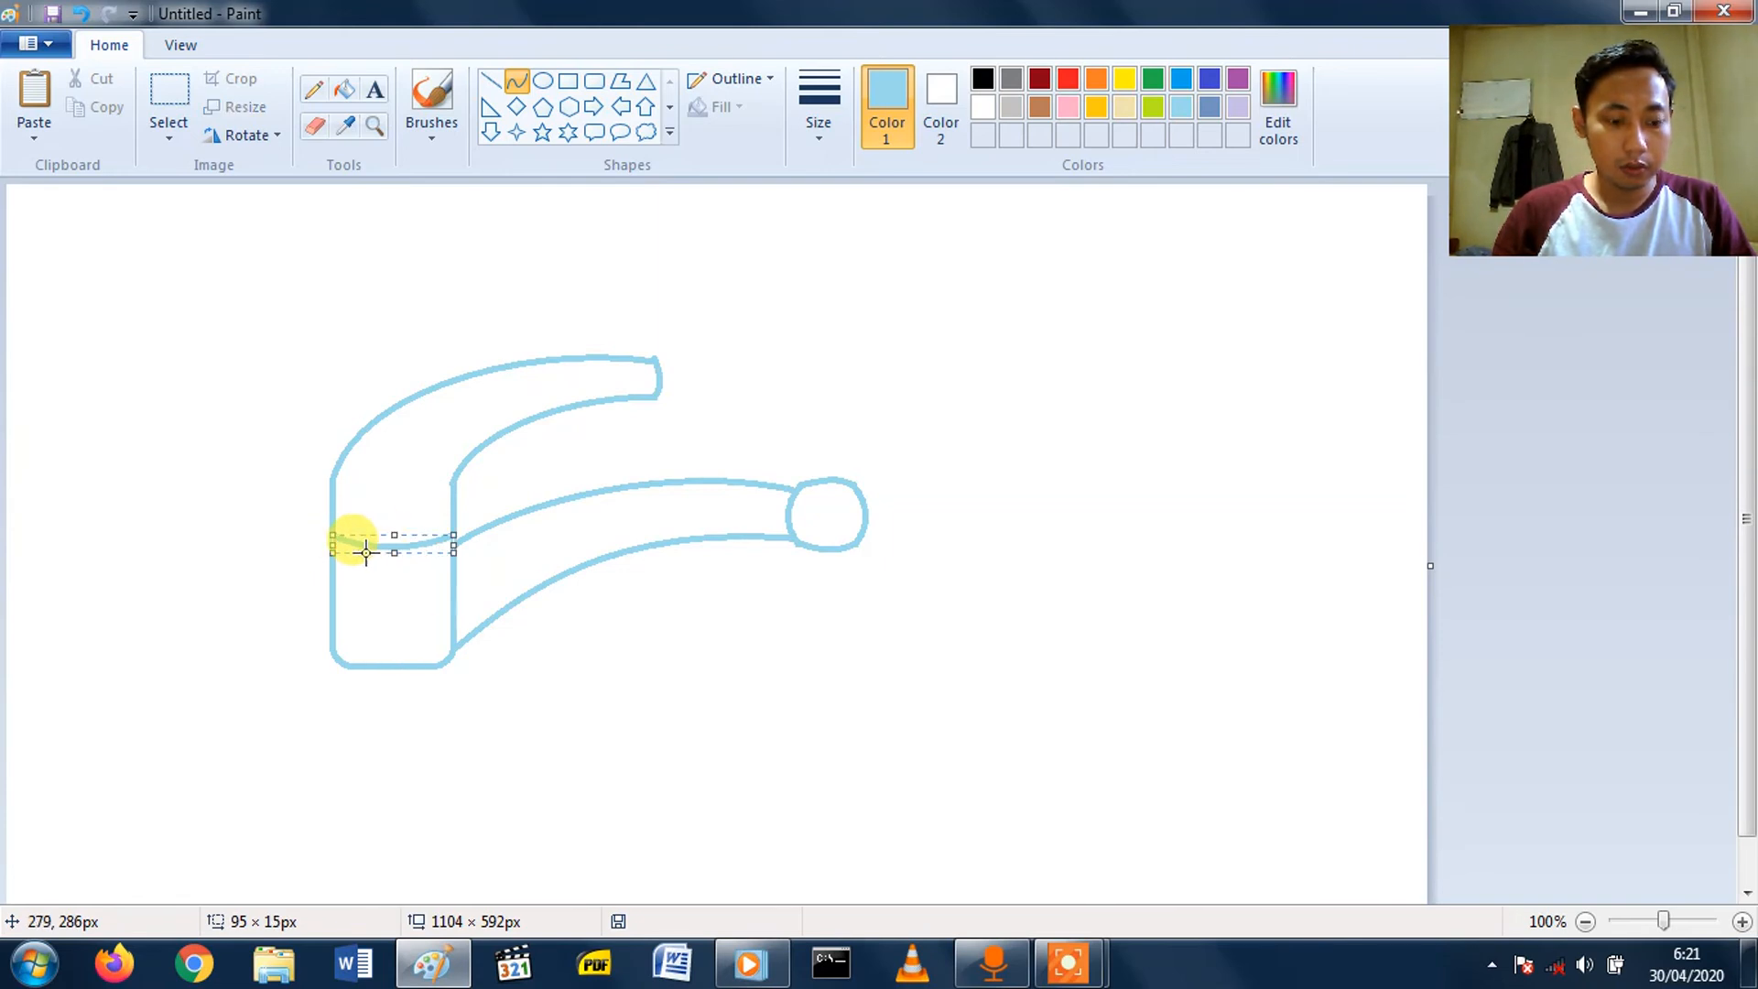
{"action": "left_click", "coordinate": [219, 579]}
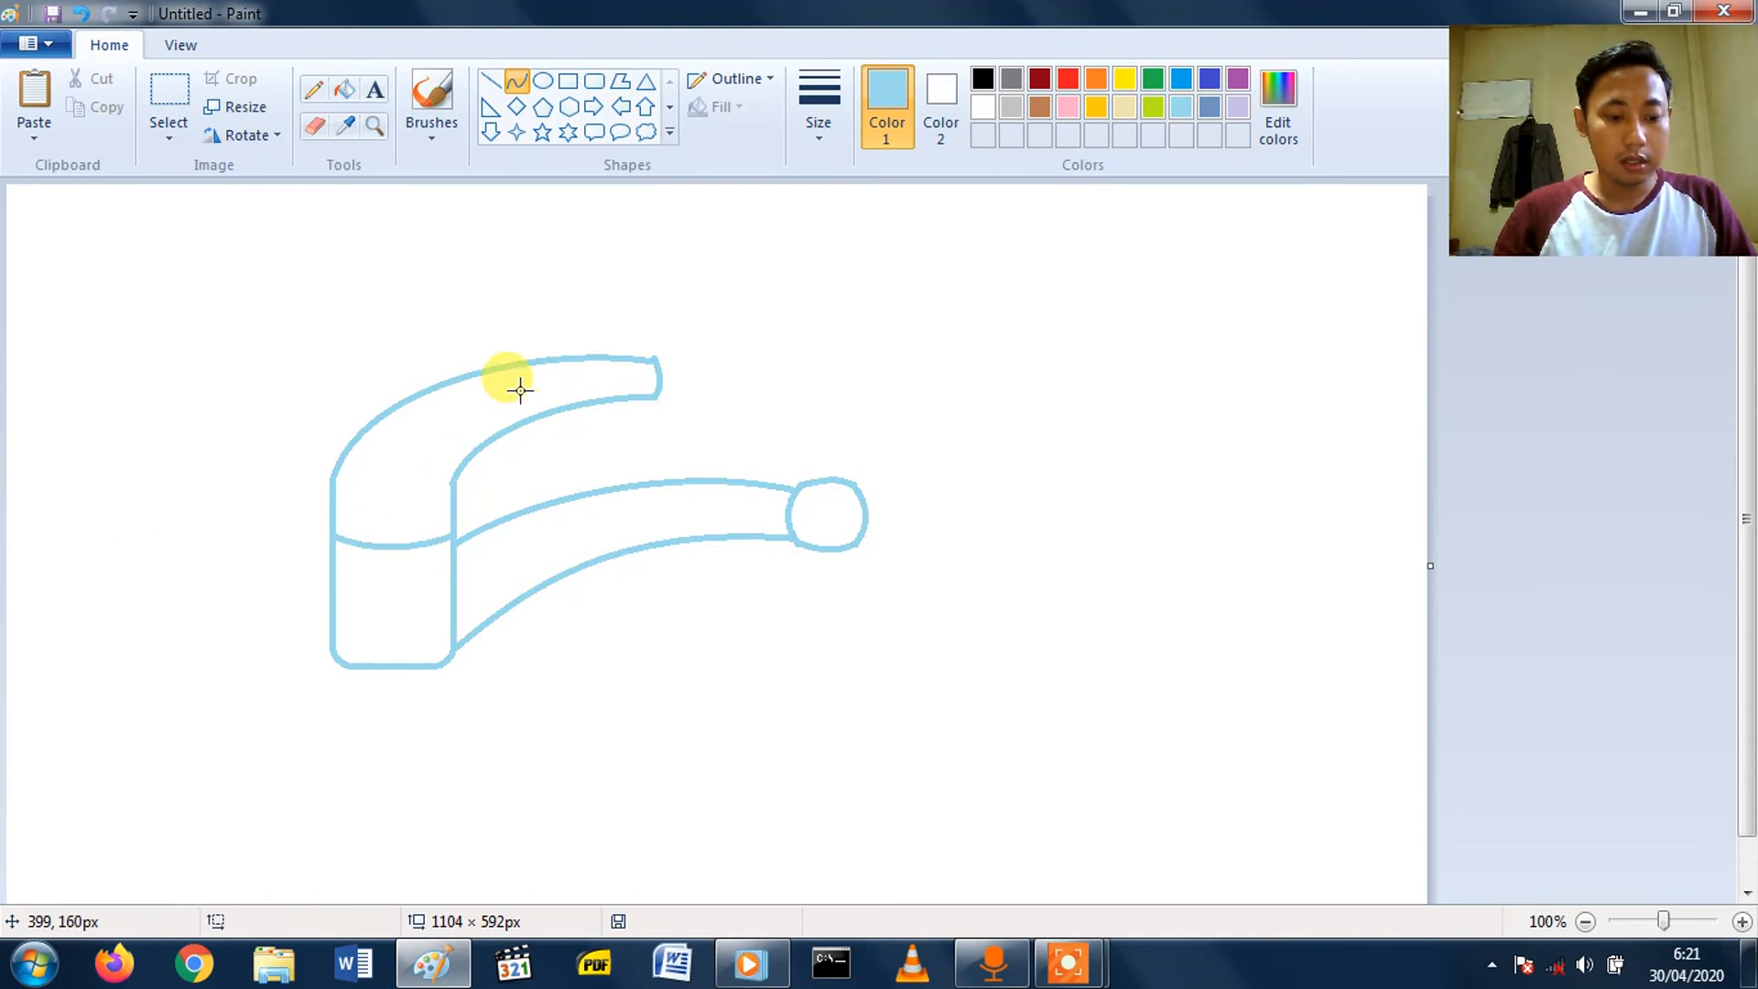
- Draw a rounded rectangle about 270 × 58 px centered directly beneath the upright body as its base
{"action": "left_click", "coordinate": [596, 83]}
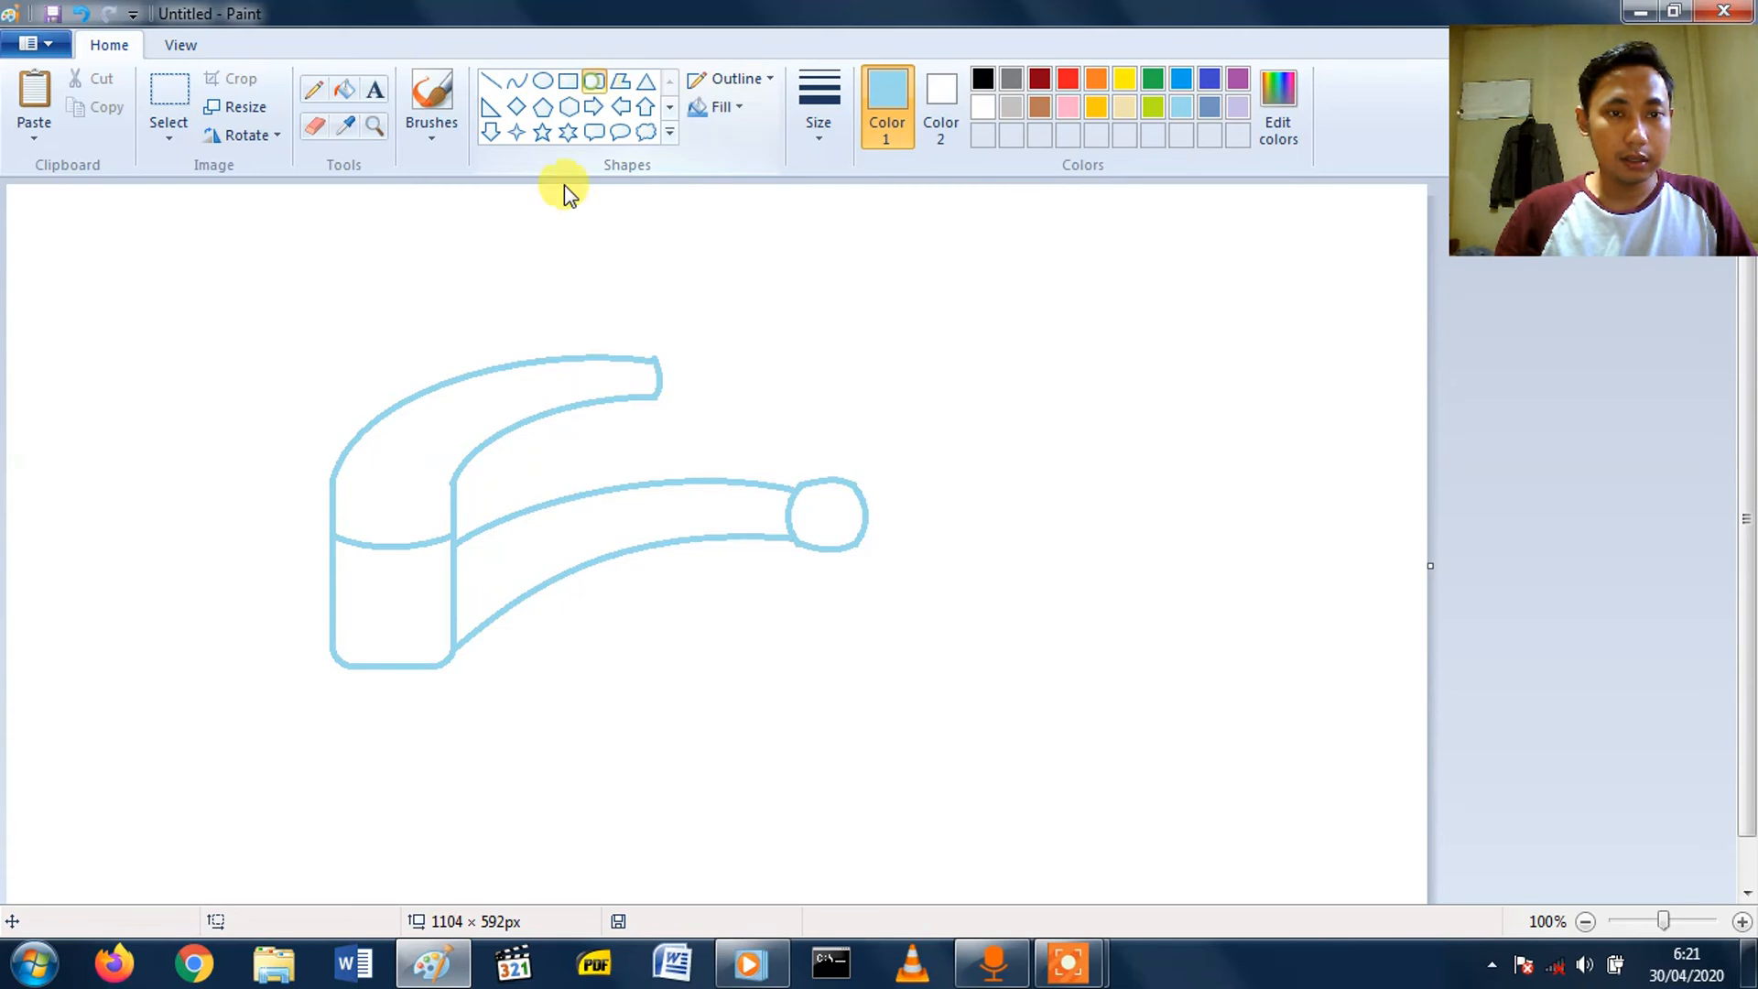
{"action": "left_click_drag", "start_coordinate": [237, 667], "coordinate": [584, 740]}
{"action": "left_click_drag", "start_coordinate": [554, 717], "coordinate": [540, 717]}
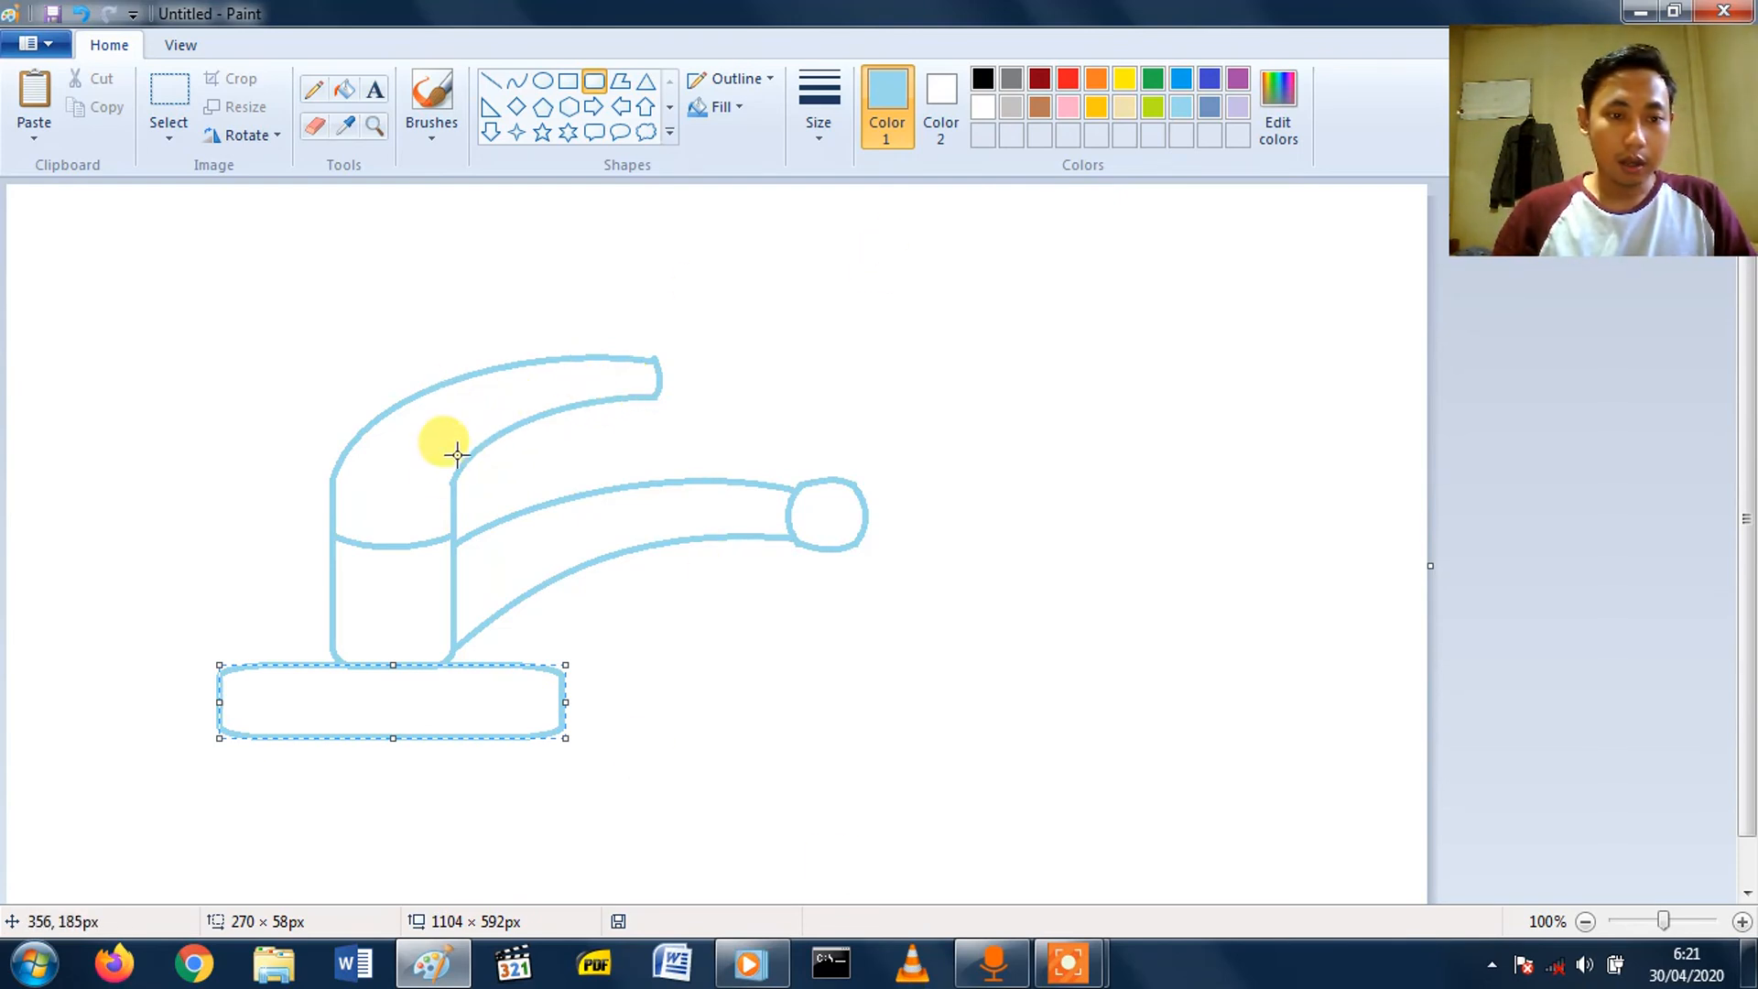
{"action": "left_click", "coordinate": [684, 658]}
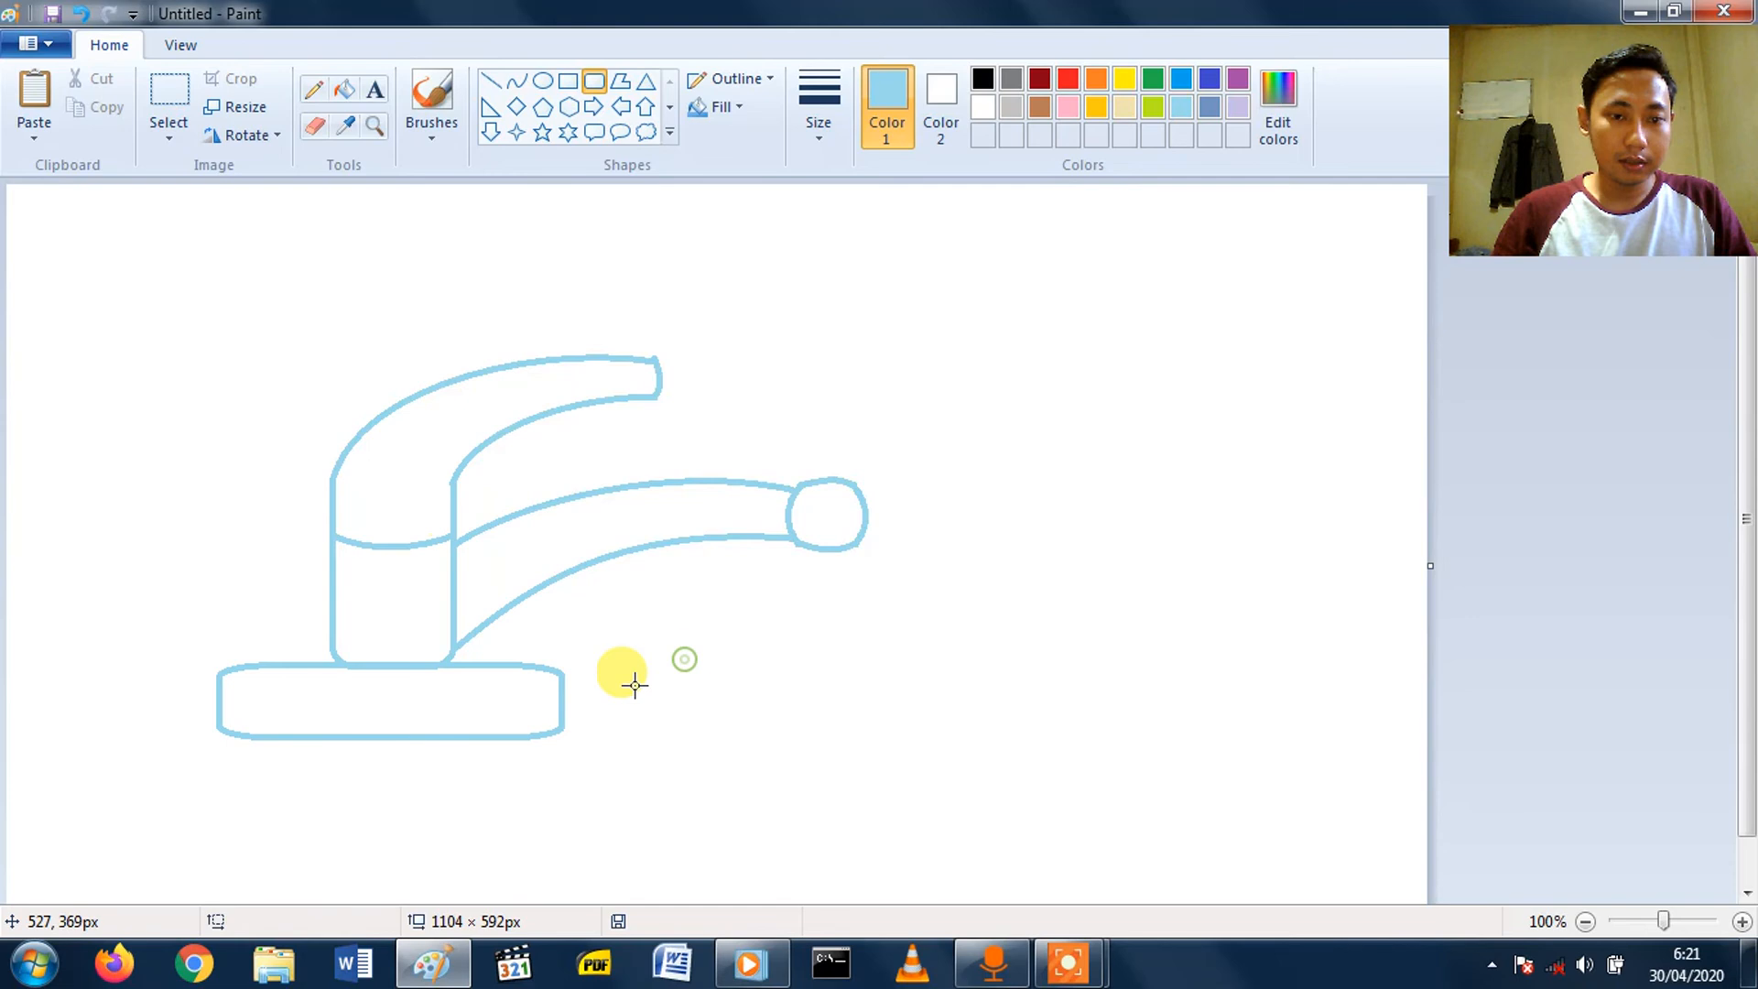
- Try filling the curved upper arm with the outline's turquoise using the Fill tool, and undo that fill
{"action": "left_click", "coordinate": [344, 89]}
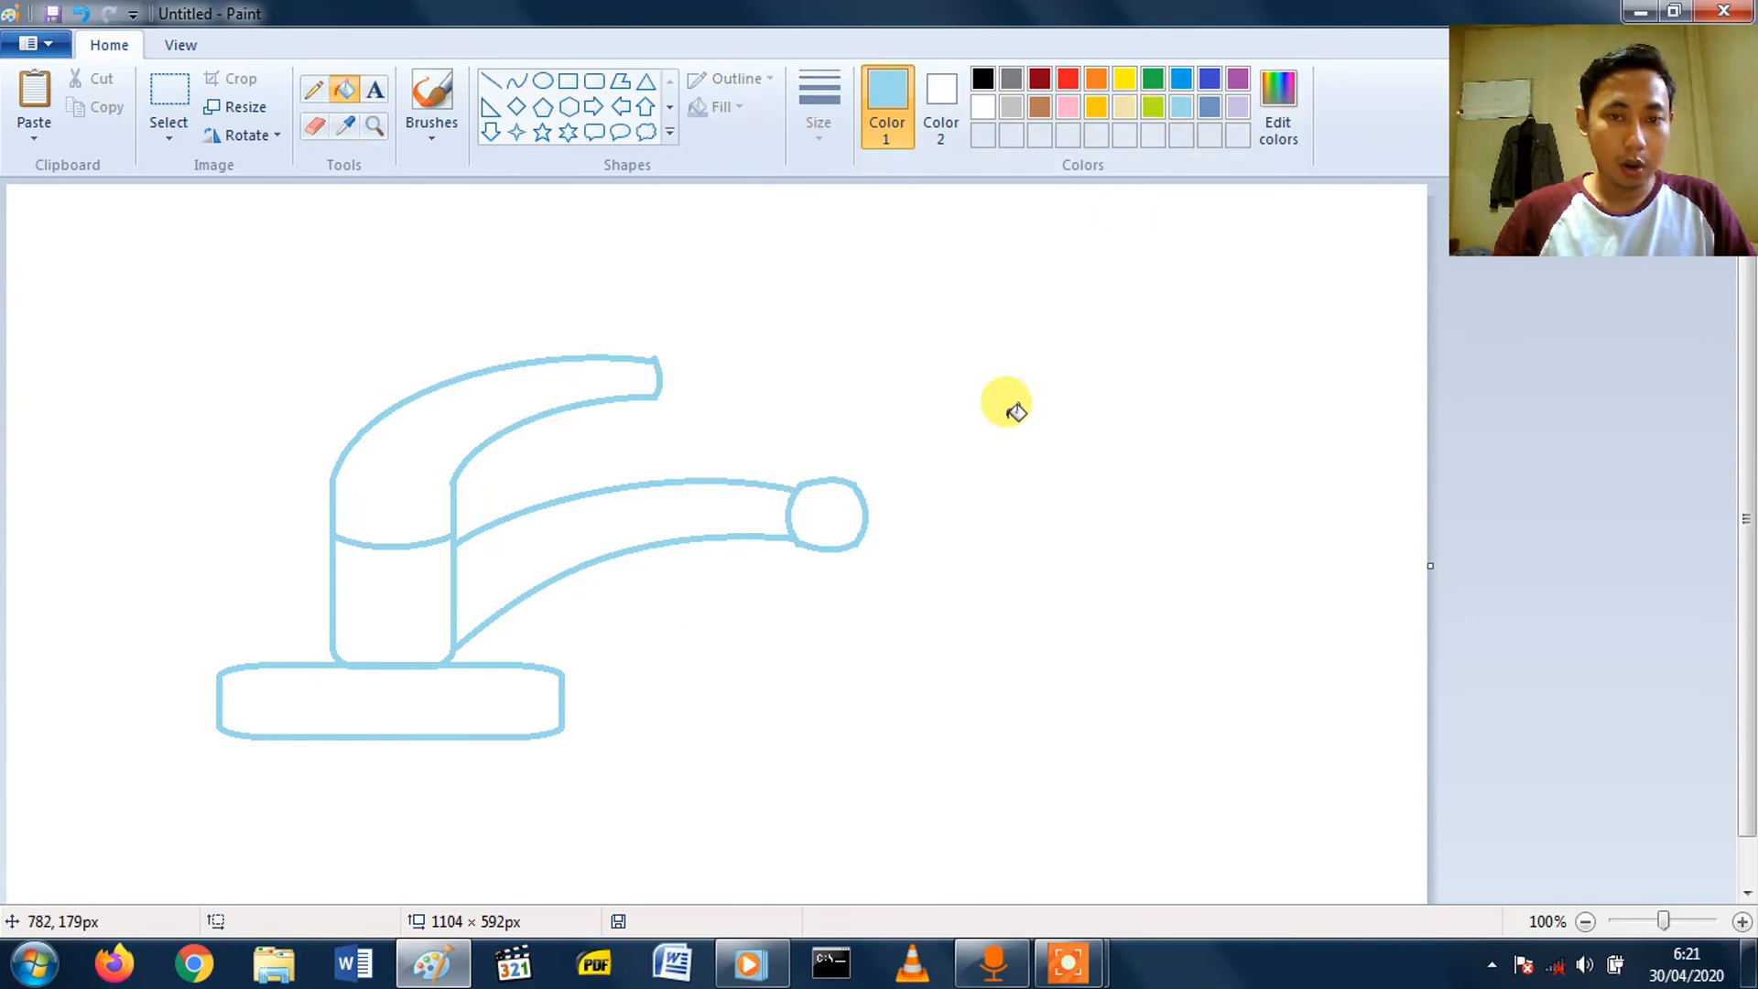
{"action": "left_click", "coordinate": [431, 417]}
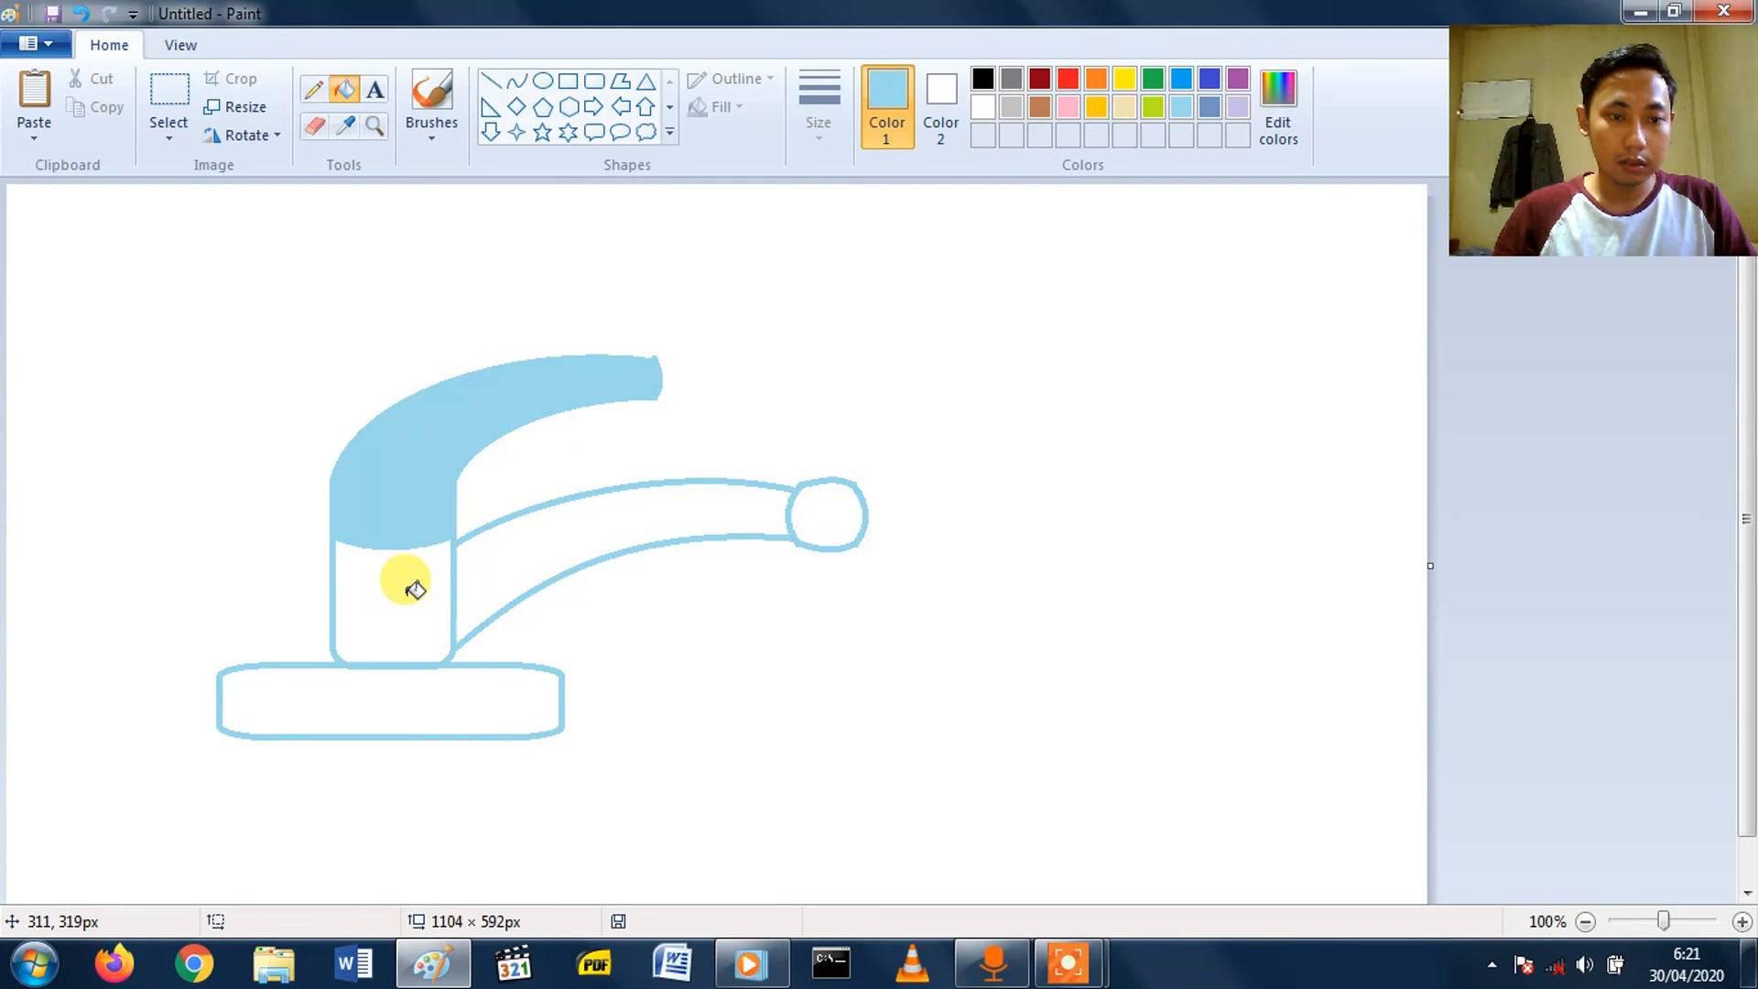
{"action": "key", "text": "ctrl+z"}
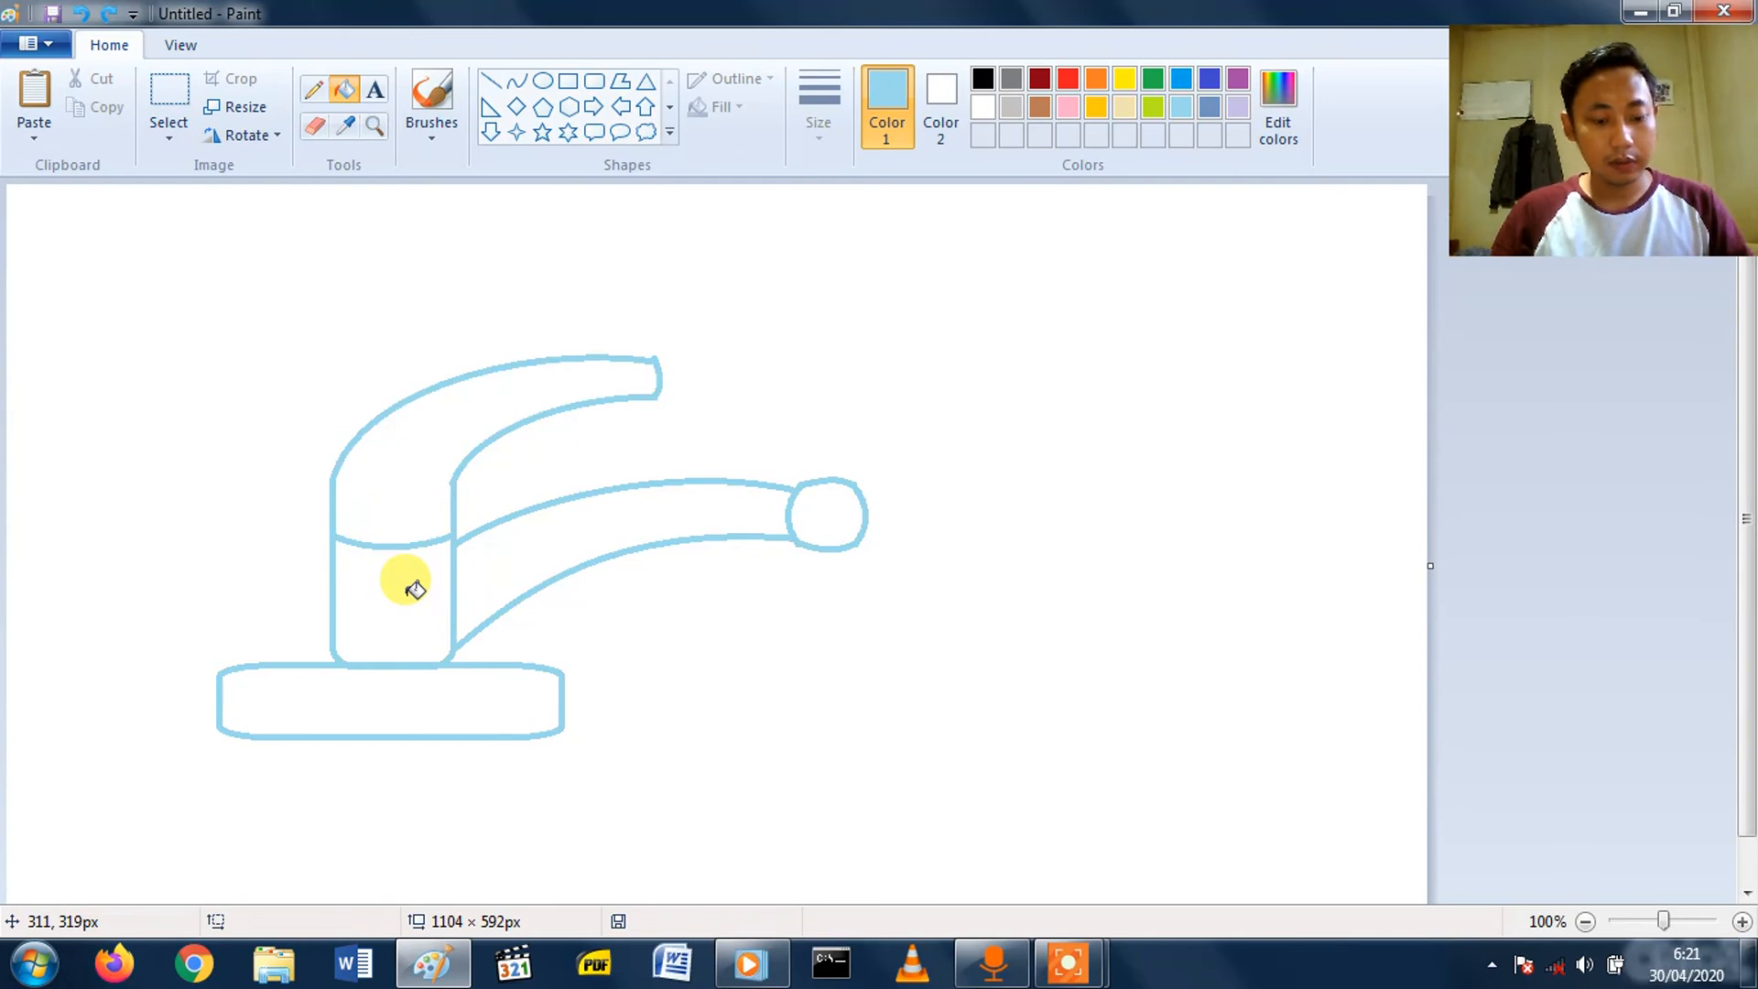
- Lighten the turquoise drawing color to red 190, green 231, blue 241
{"action": "left_click", "coordinate": [1282, 85]}
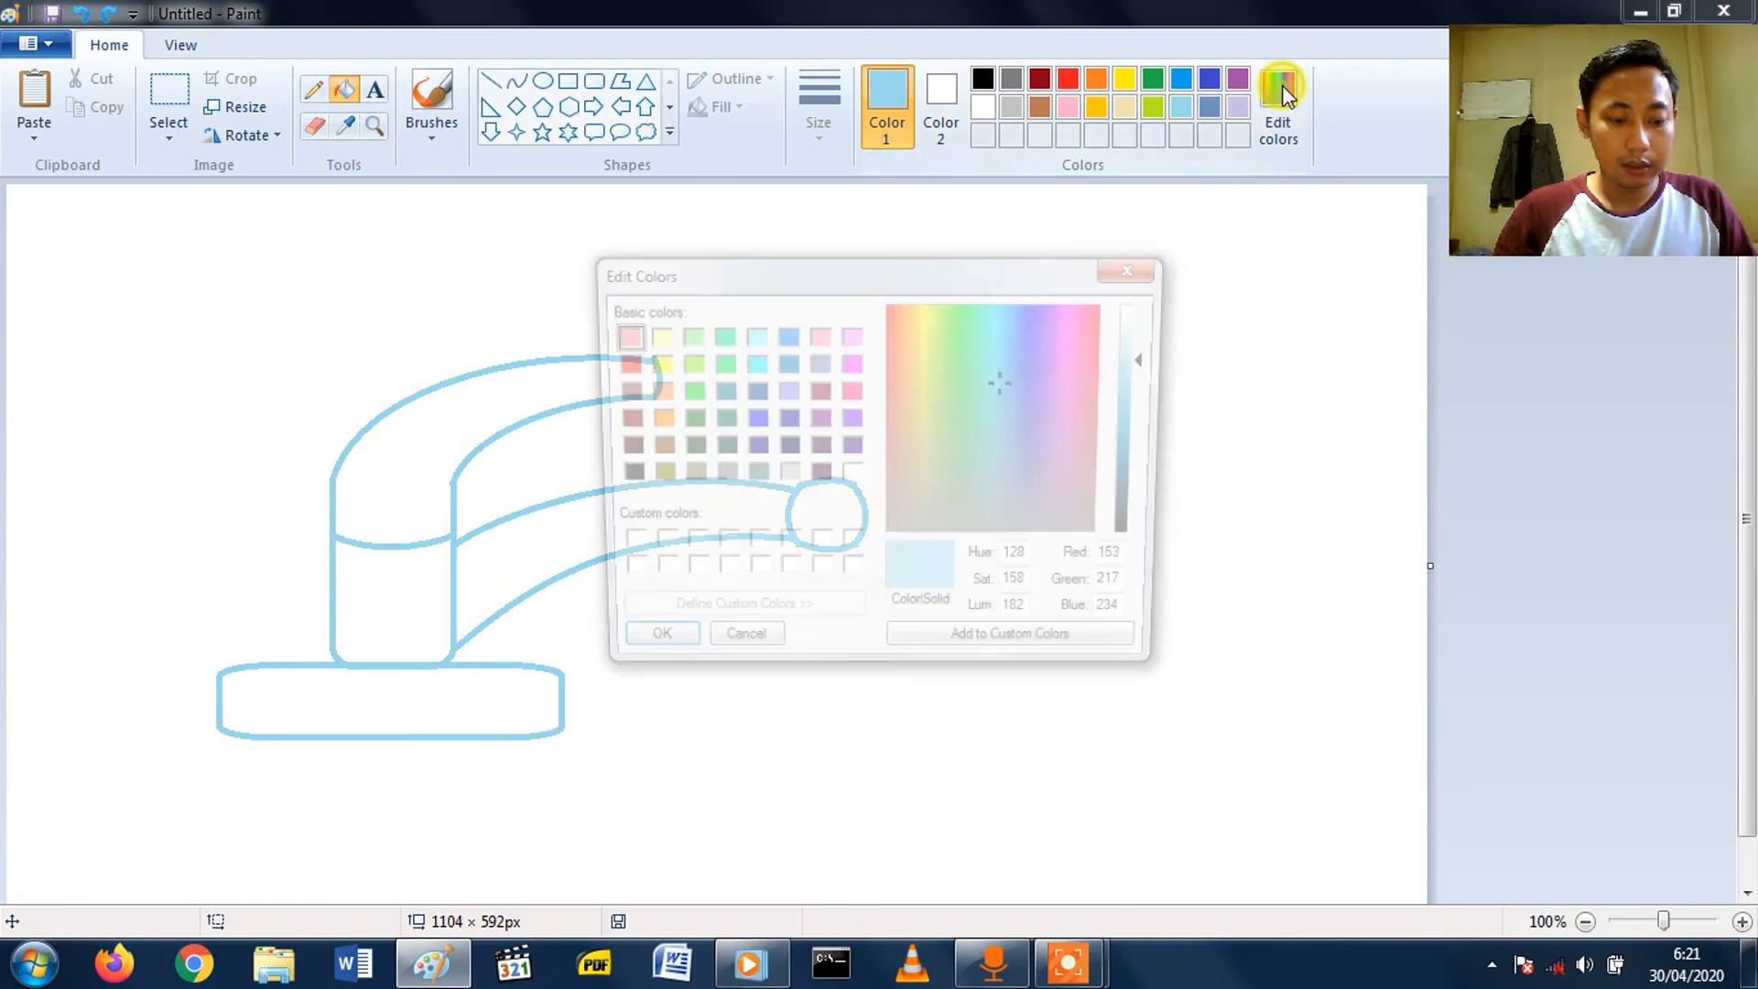
{"action": "left_click_drag", "start_coordinate": [1157, 358], "coordinate": [1148, 357]}
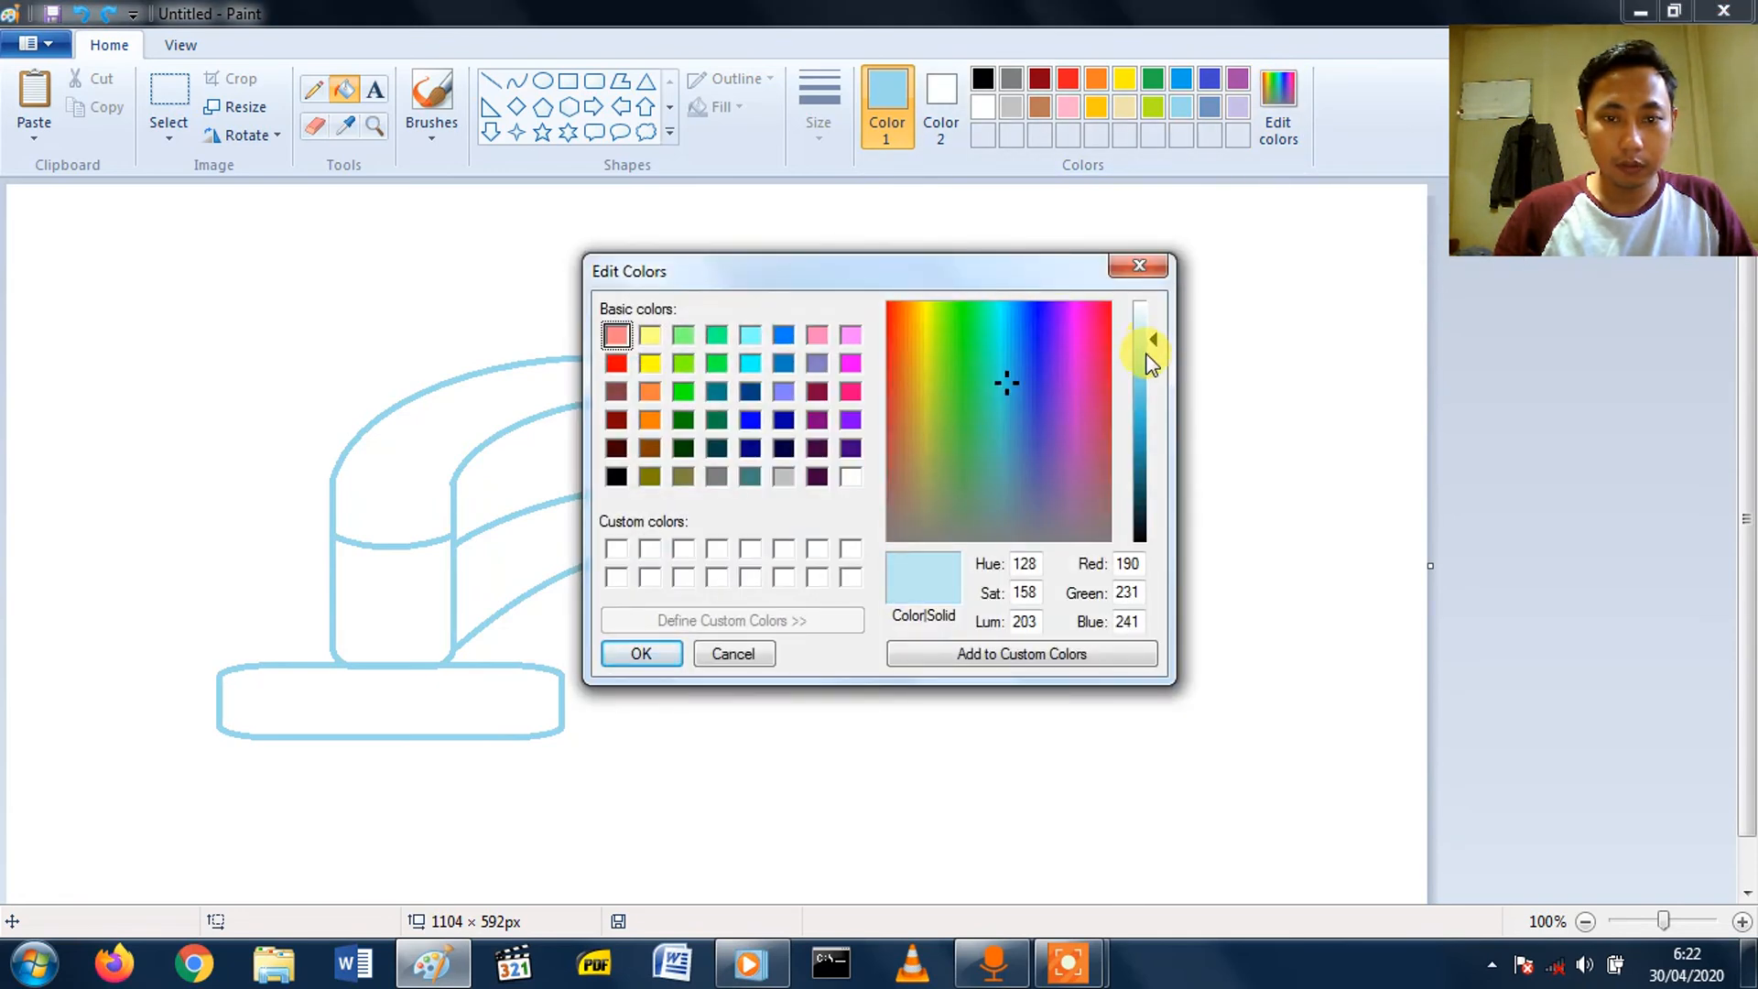
{"action": "left_click", "coordinate": [643, 652]}
- Fill the upper arm, lower side arm, round tip, upright body and base with the lighter turquoise
{"action": "left_click", "coordinate": [430, 460]}
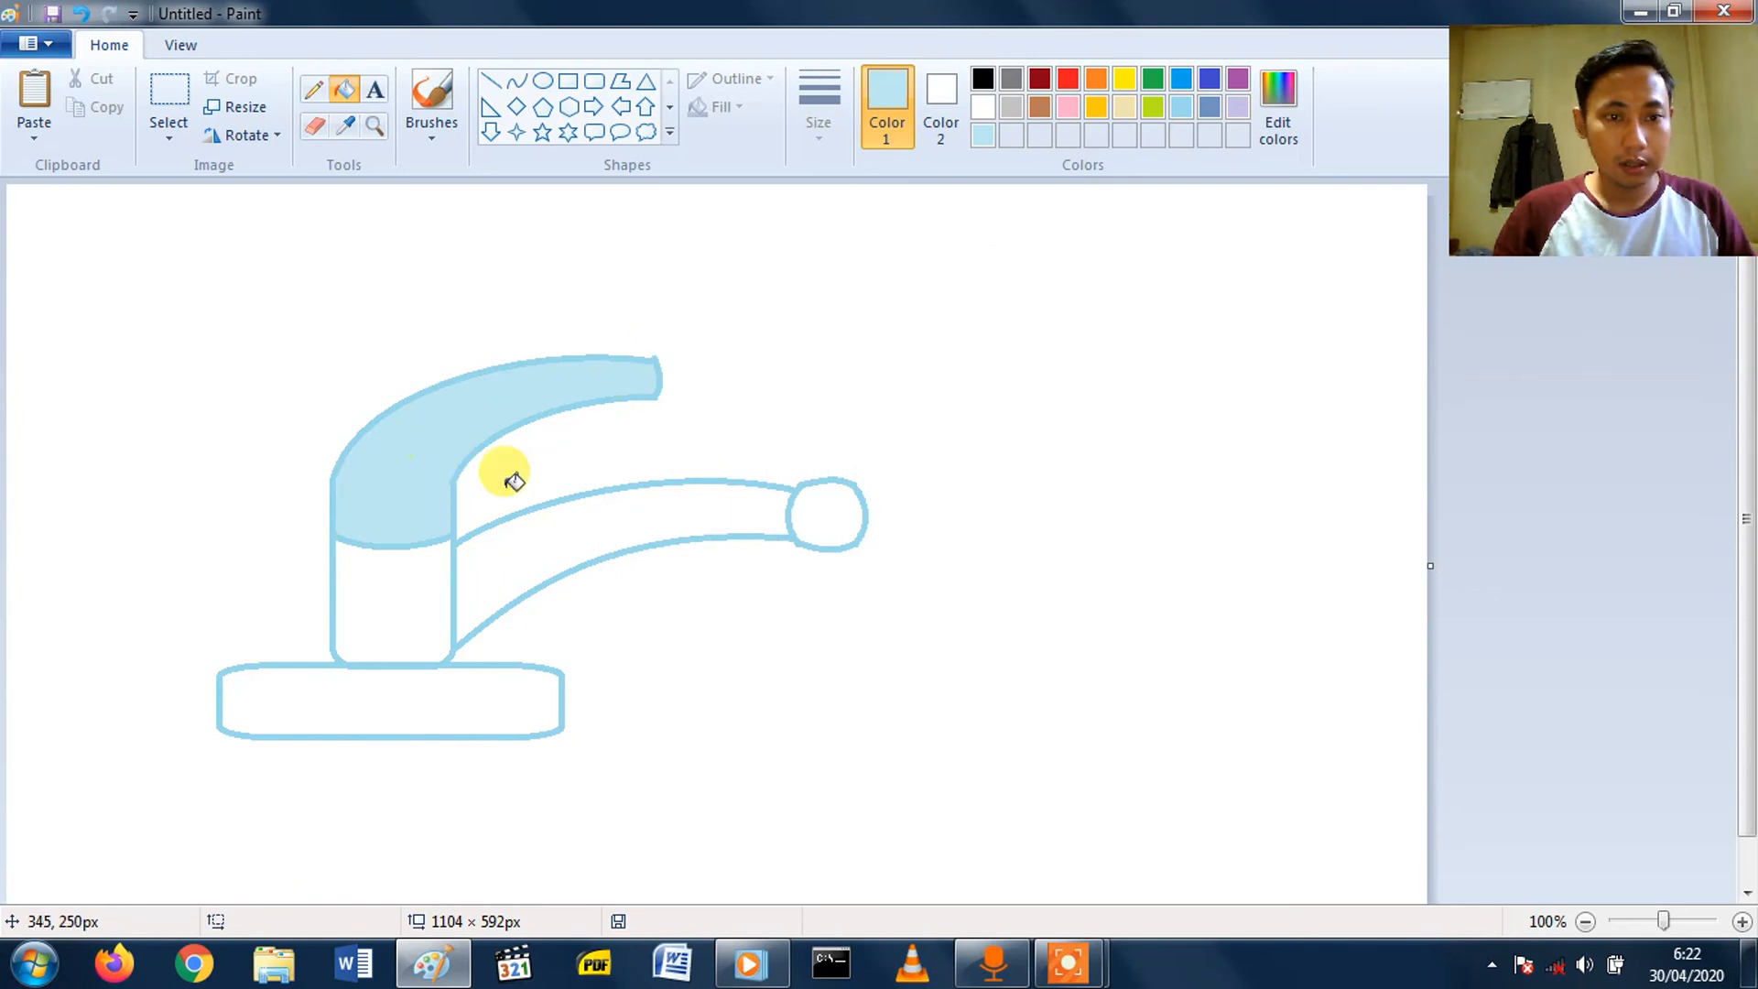
{"action": "left_click", "coordinate": [495, 579]}
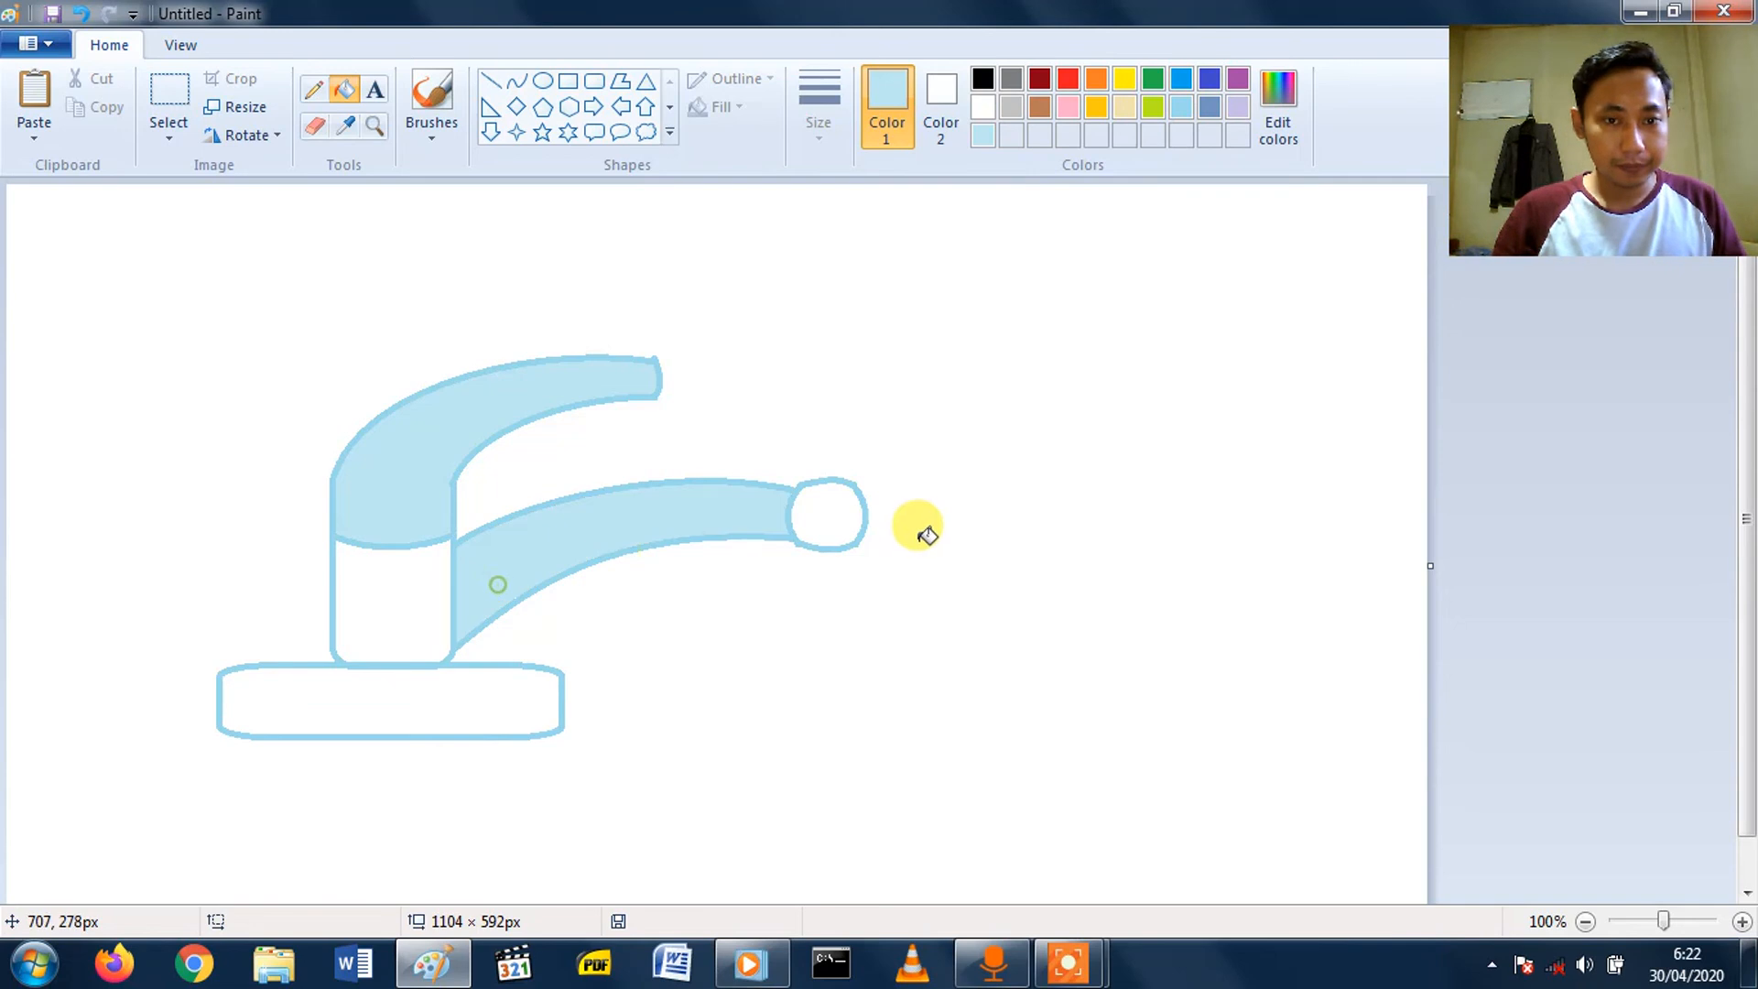
{"action": "left_click", "coordinate": [847, 511]}
{"action": "left_click", "coordinate": [364, 612]}
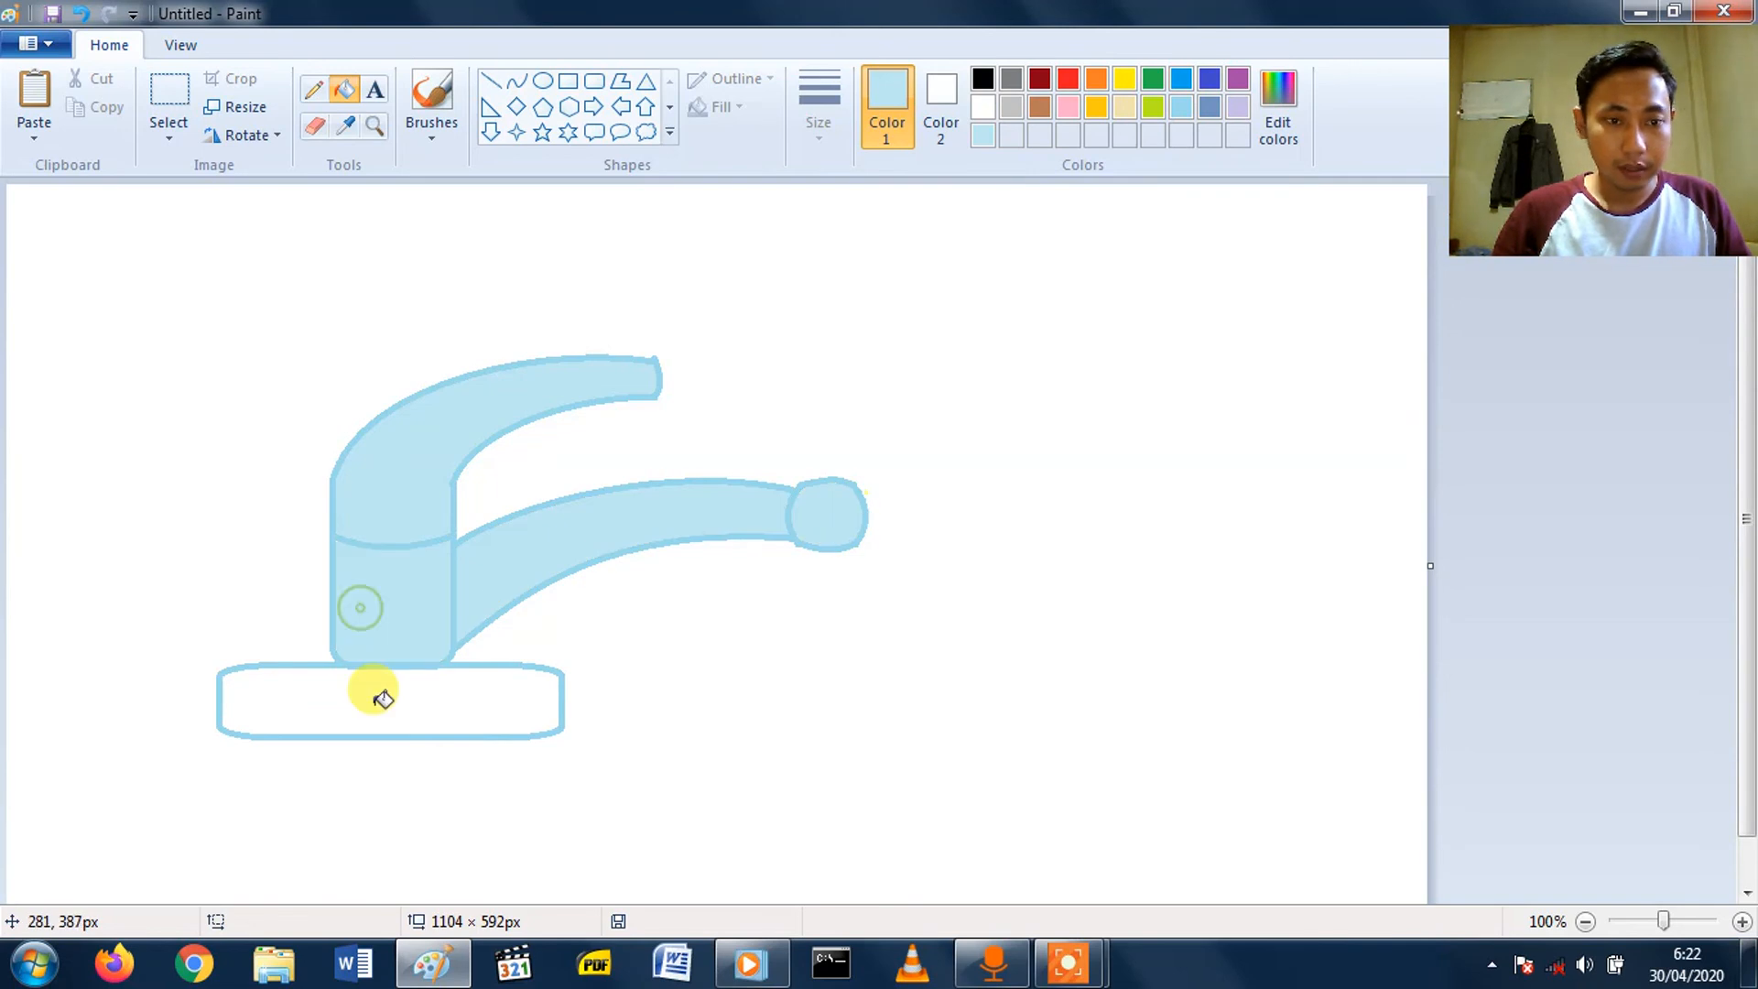
{"action": "left_click", "coordinate": [371, 701]}
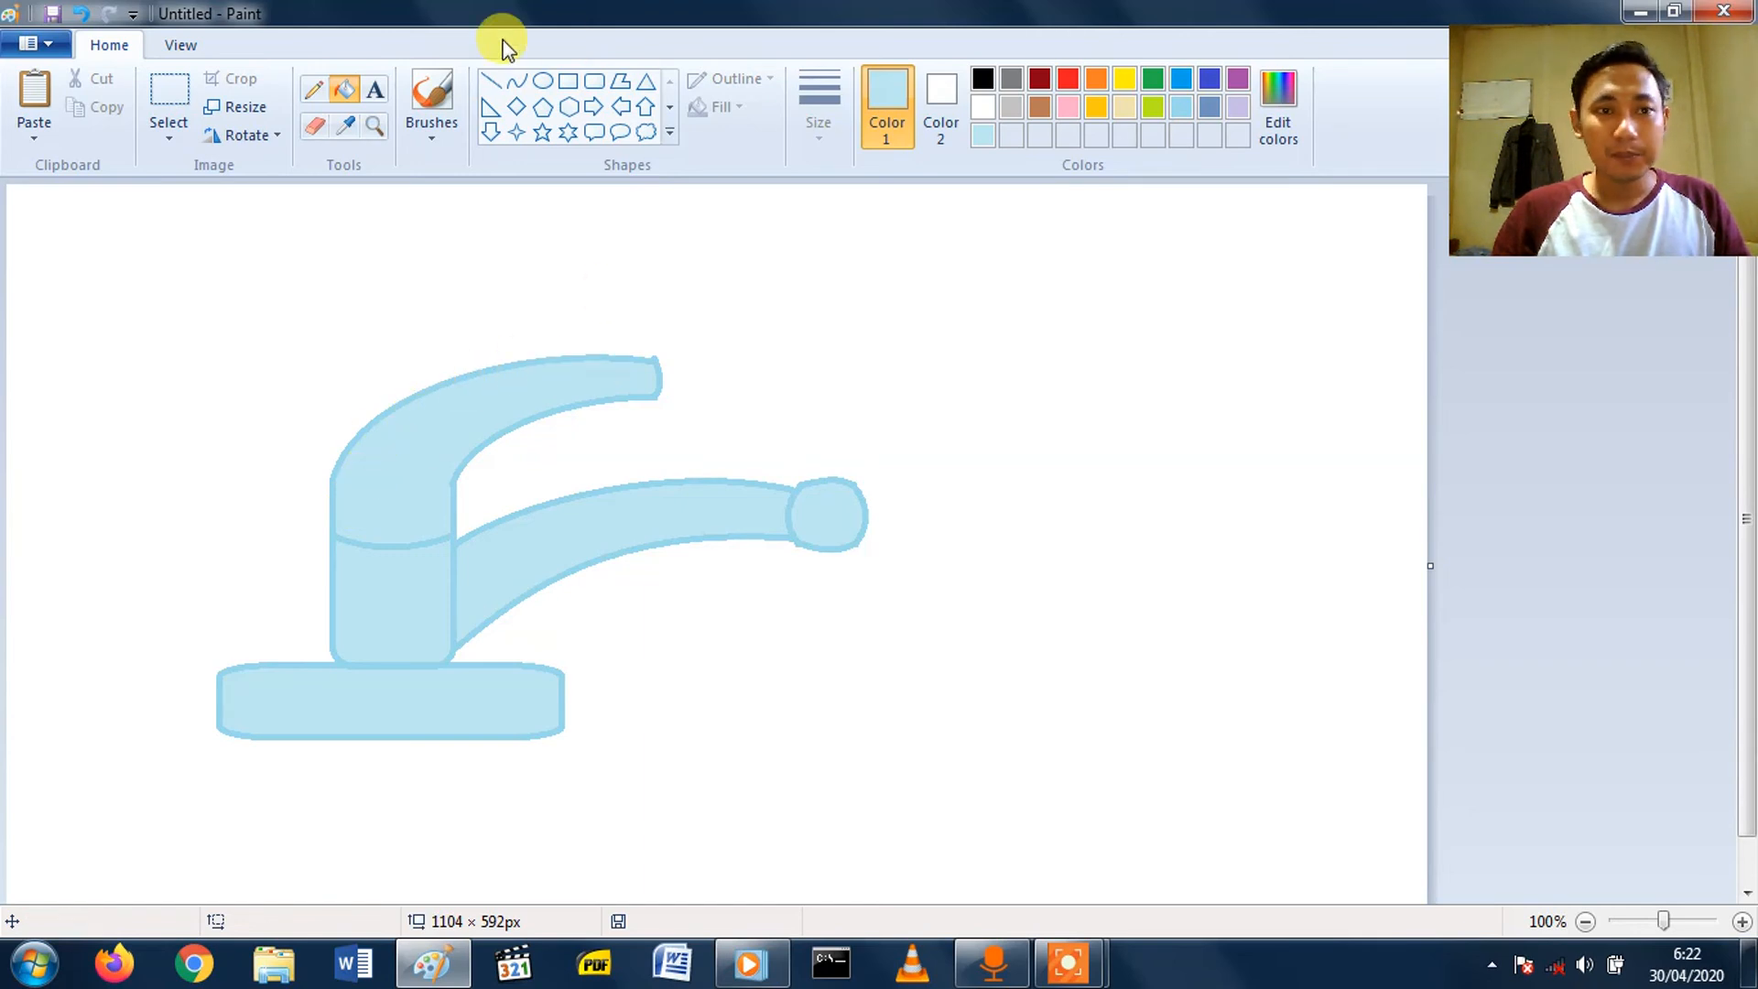
- Raise the luminance of the drawing color slightly to get an even paler turquoise for highlights
{"action": "left_click", "coordinate": [1262, 97]}
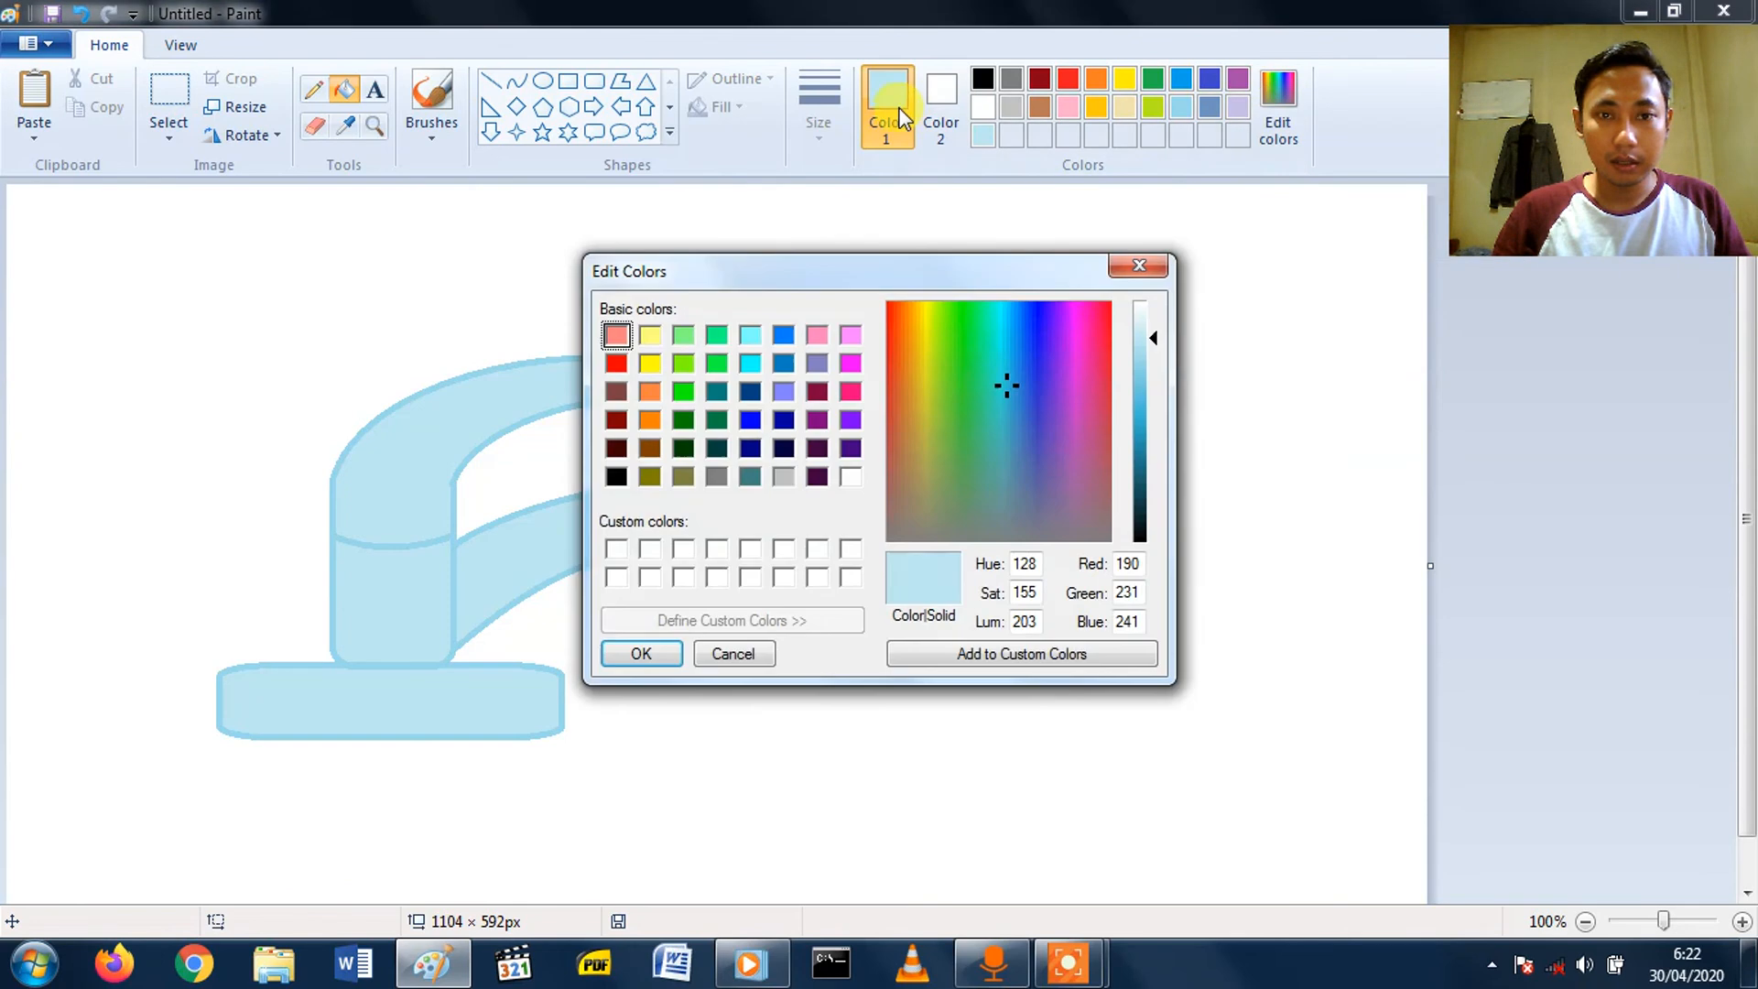
{"action": "left_click", "coordinate": [1140, 266]}
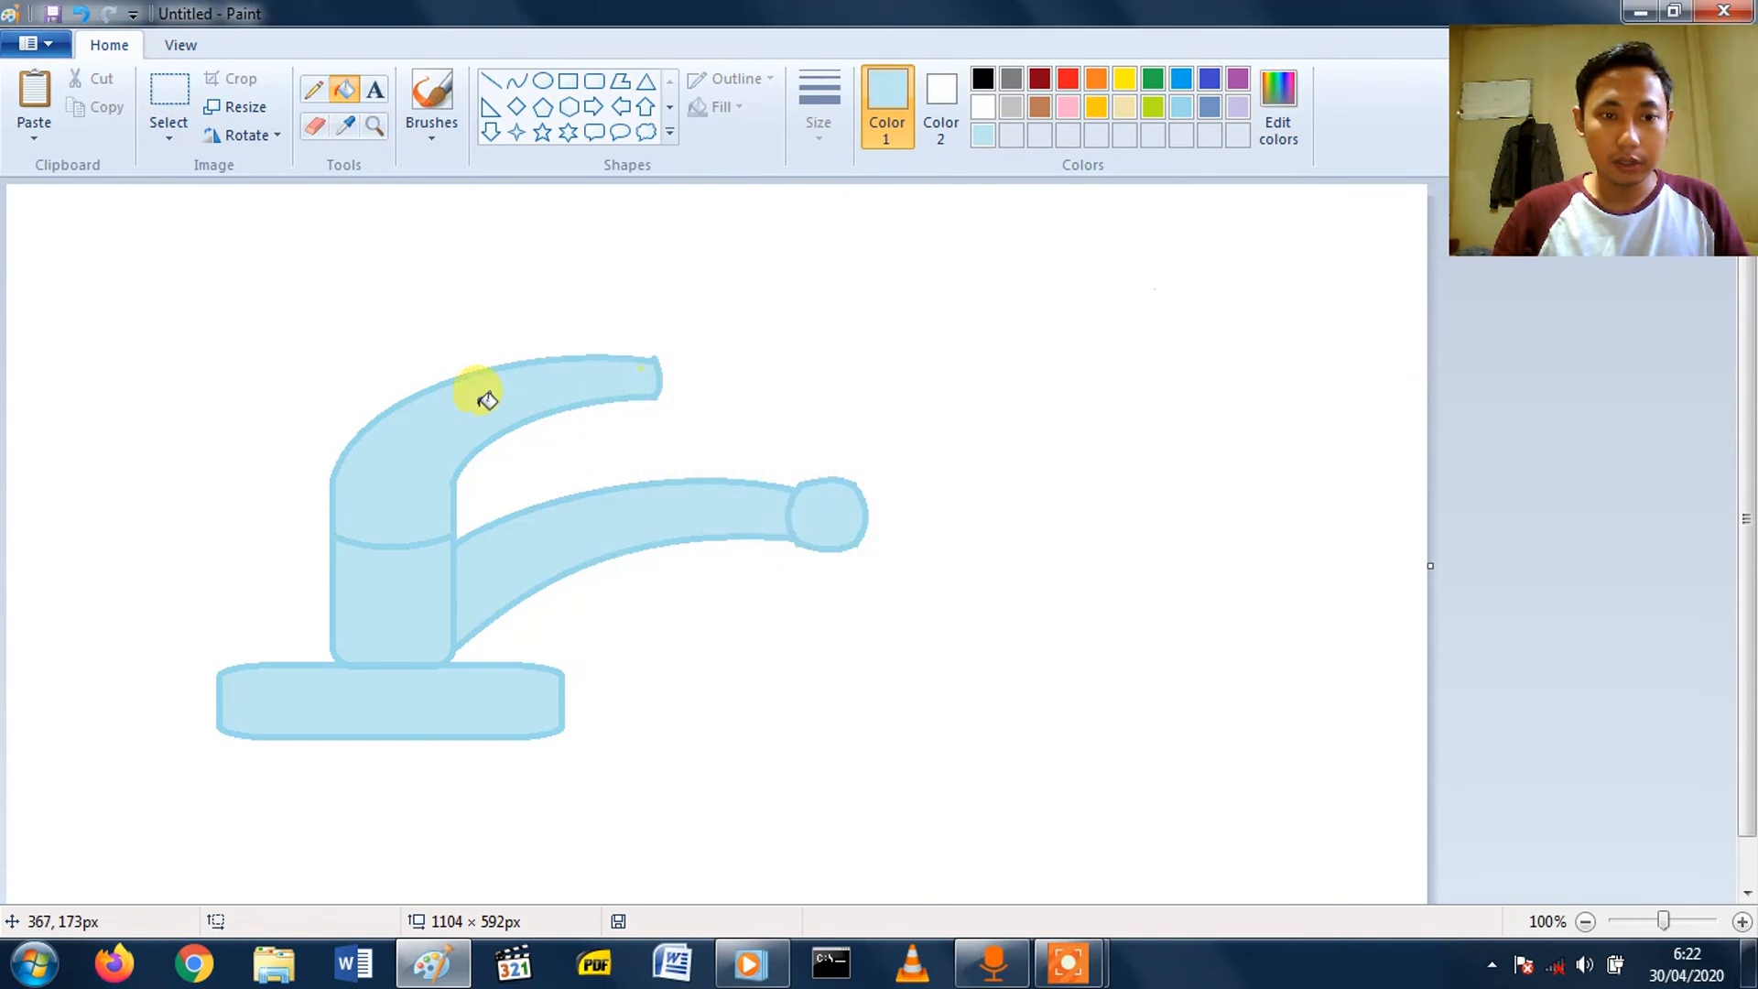
{"action": "left_click", "coordinate": [1278, 102]}
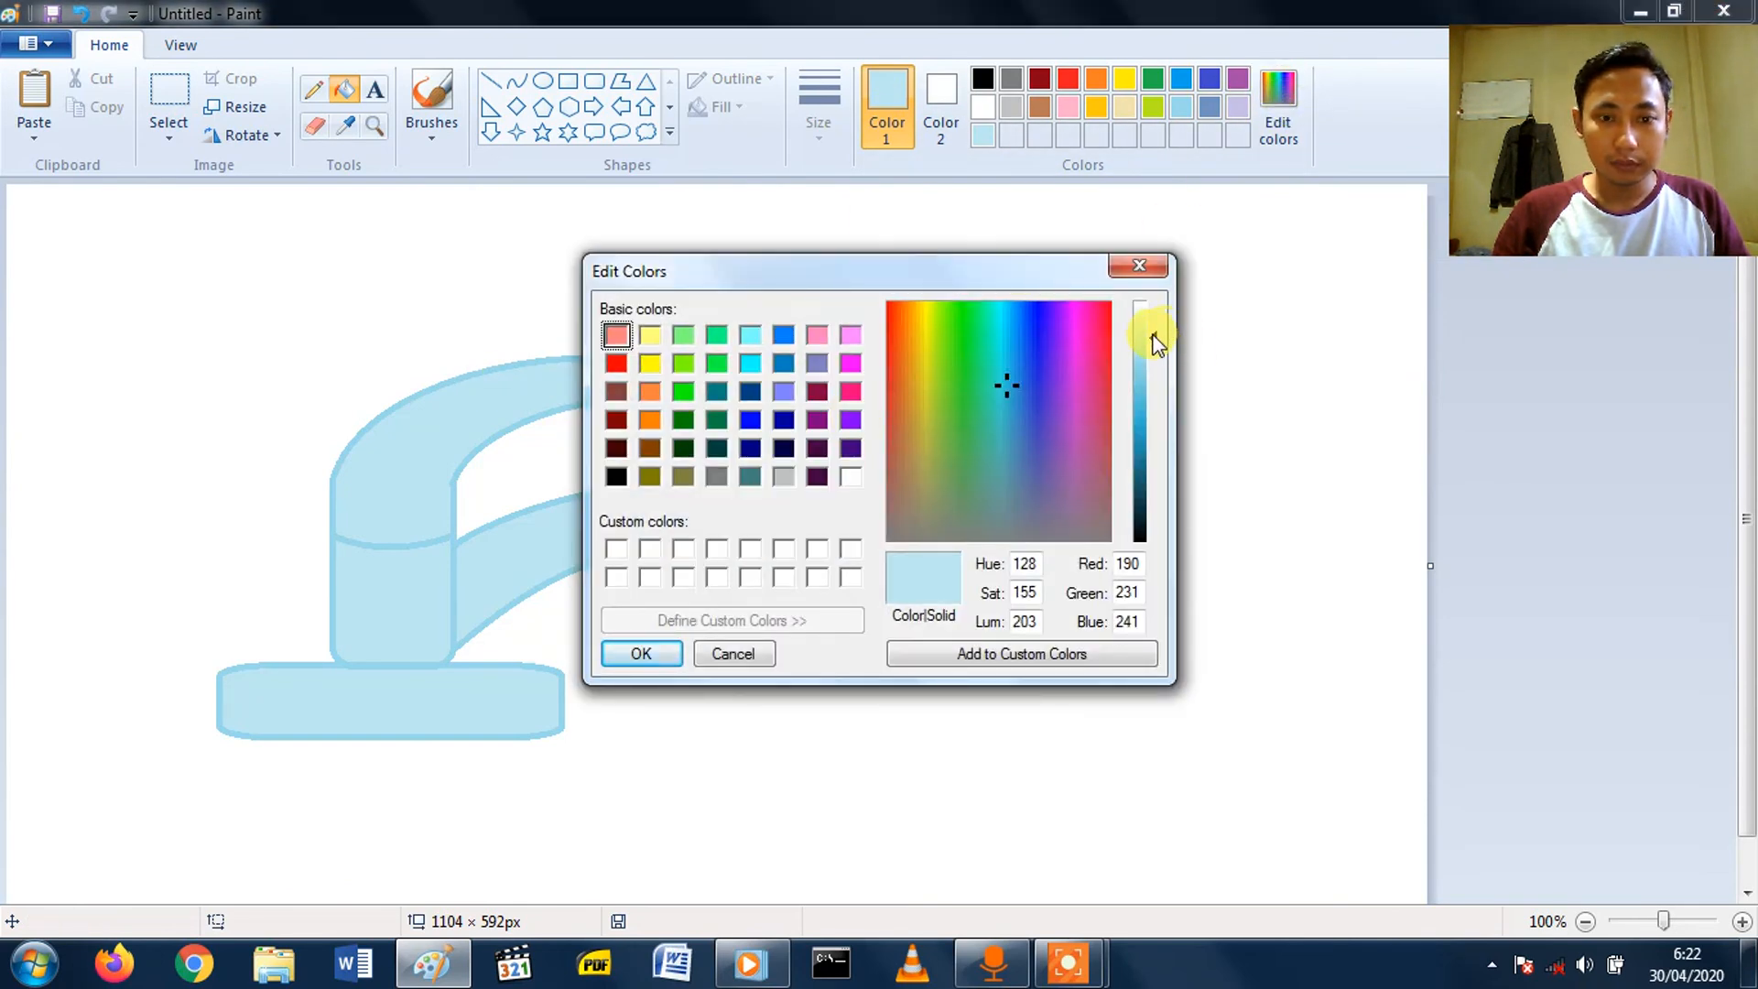
{"action": "left_click_drag", "start_coordinate": [1151, 333], "coordinate": [1151, 327]}
{"action": "left_click", "coordinate": [642, 654]}
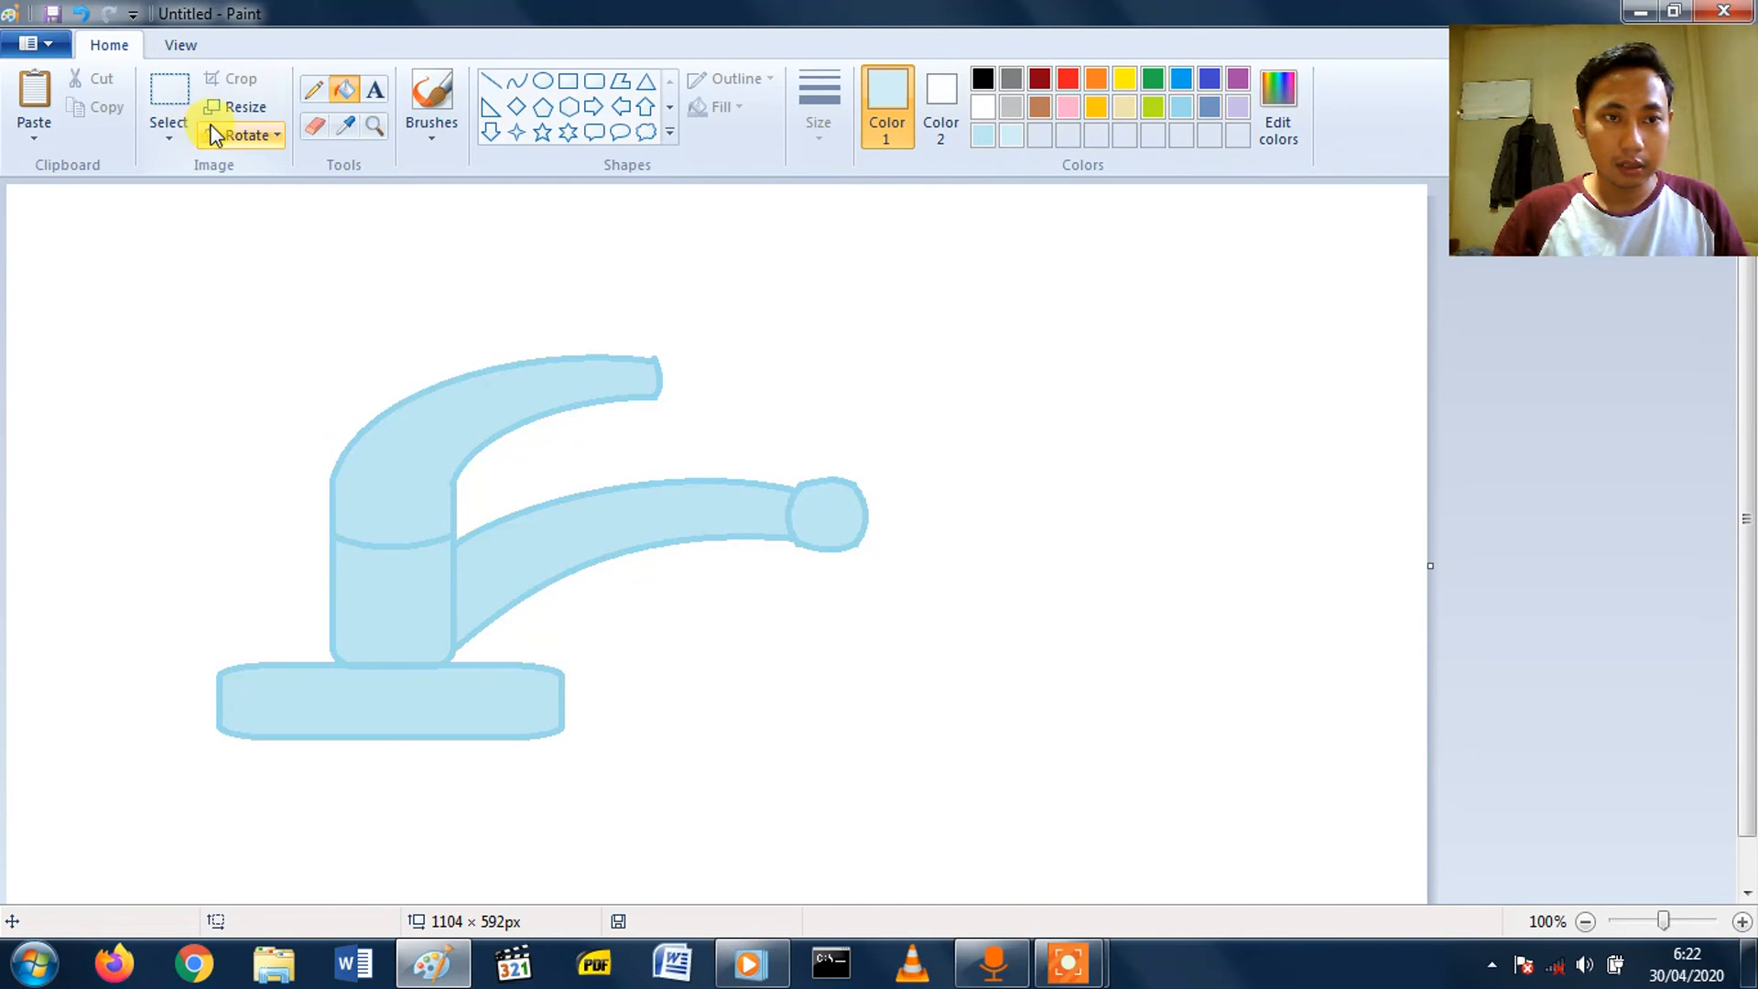
- Draw two roughly parallel pale highlight curves inside the upper arm along its bend, the inner one spanning about 181 × 113 px
{"action": "left_click", "coordinate": [519, 82]}
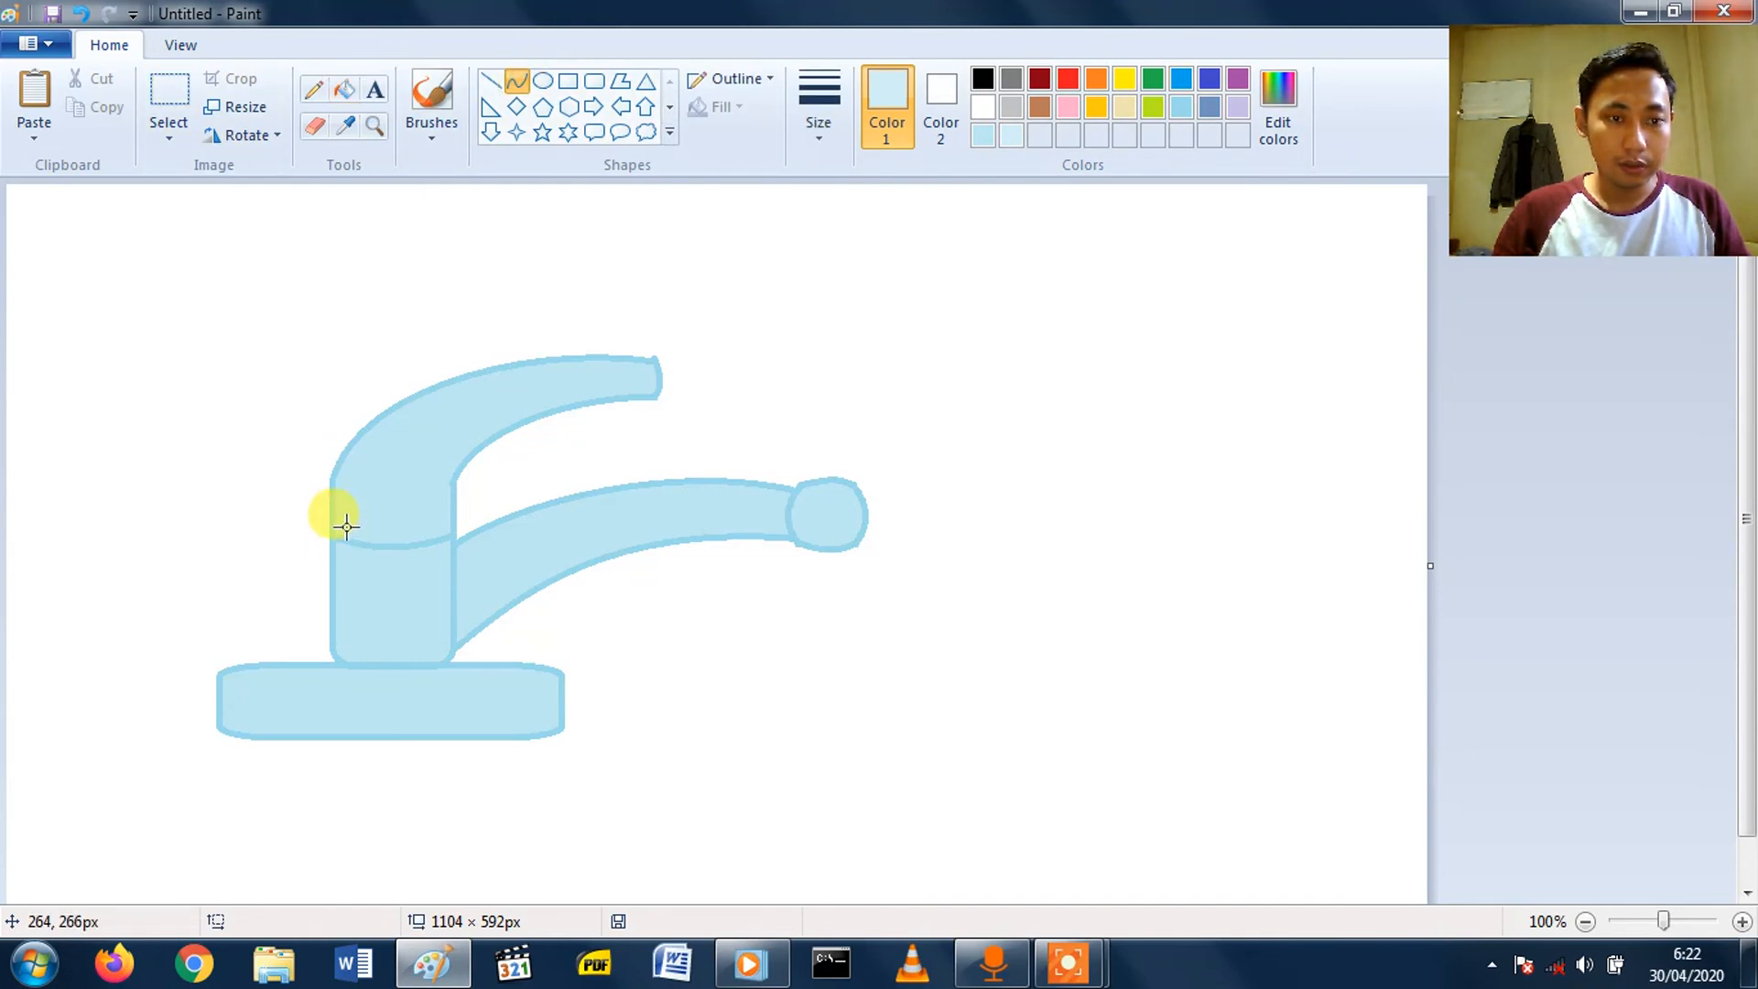
{"action": "left_click_drag", "start_coordinate": [345, 526], "coordinate": [425, 371]}
{"action": "left_click", "coordinate": [420, 301]}
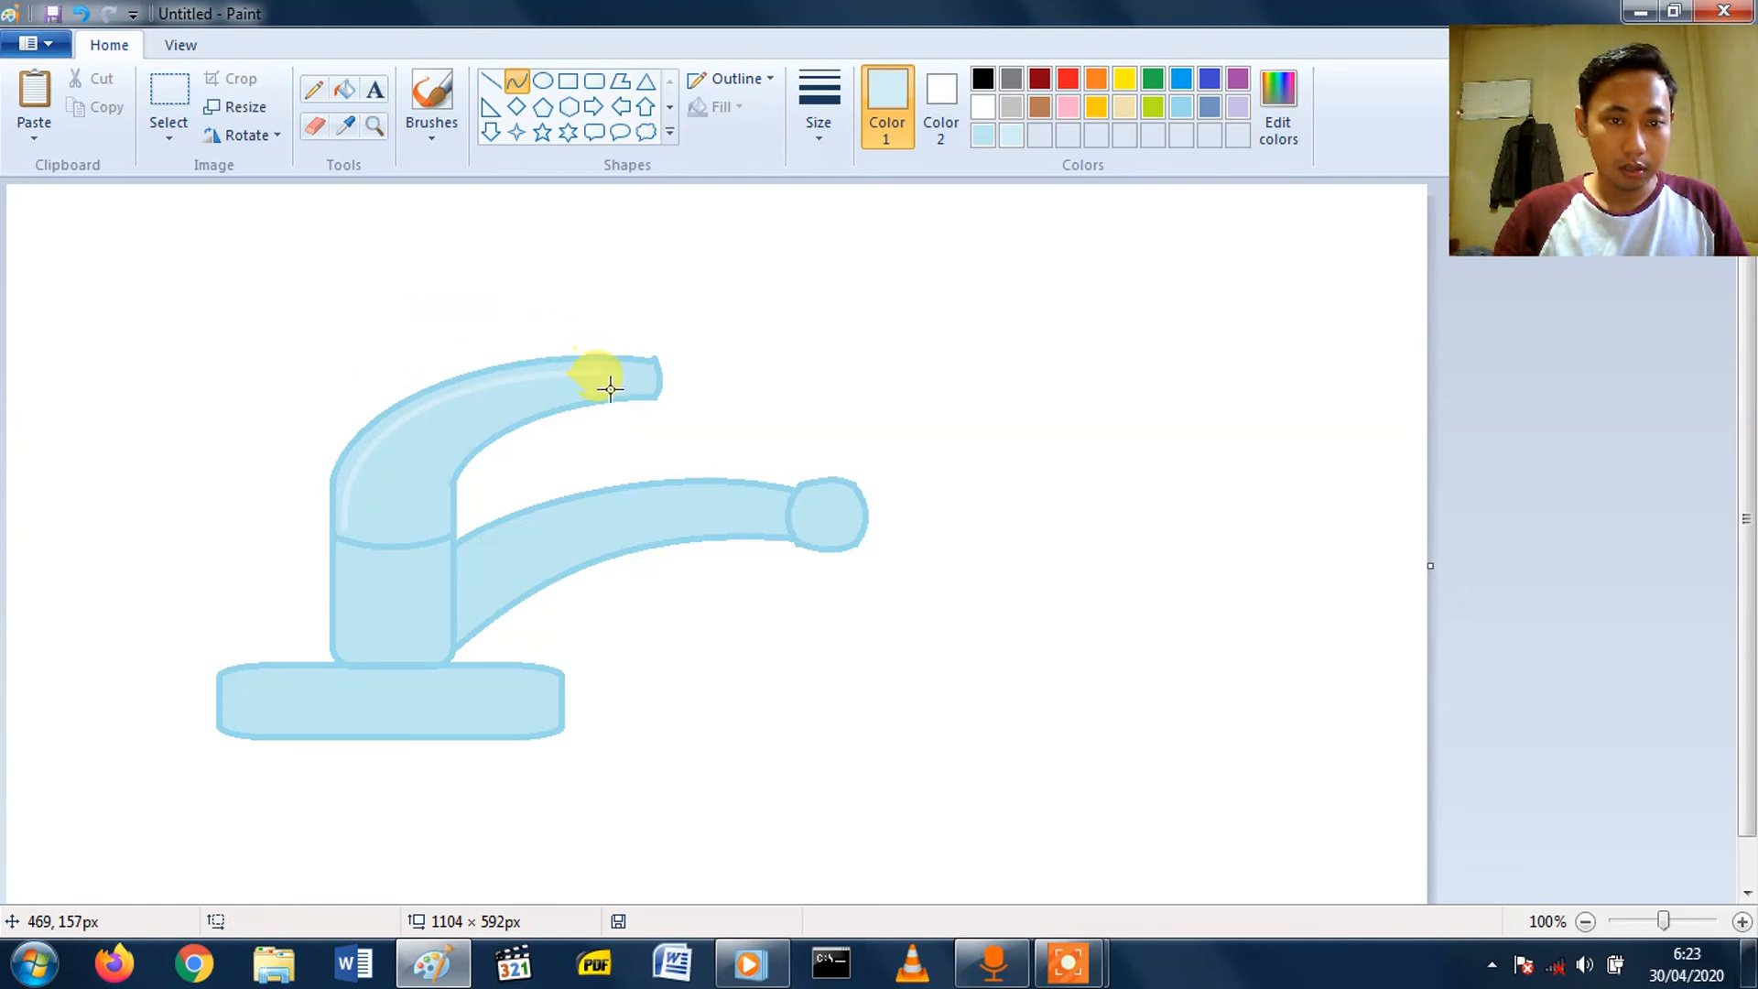
{"action": "left_click_drag", "start_coordinate": [609, 385], "coordinate": [376, 524]}
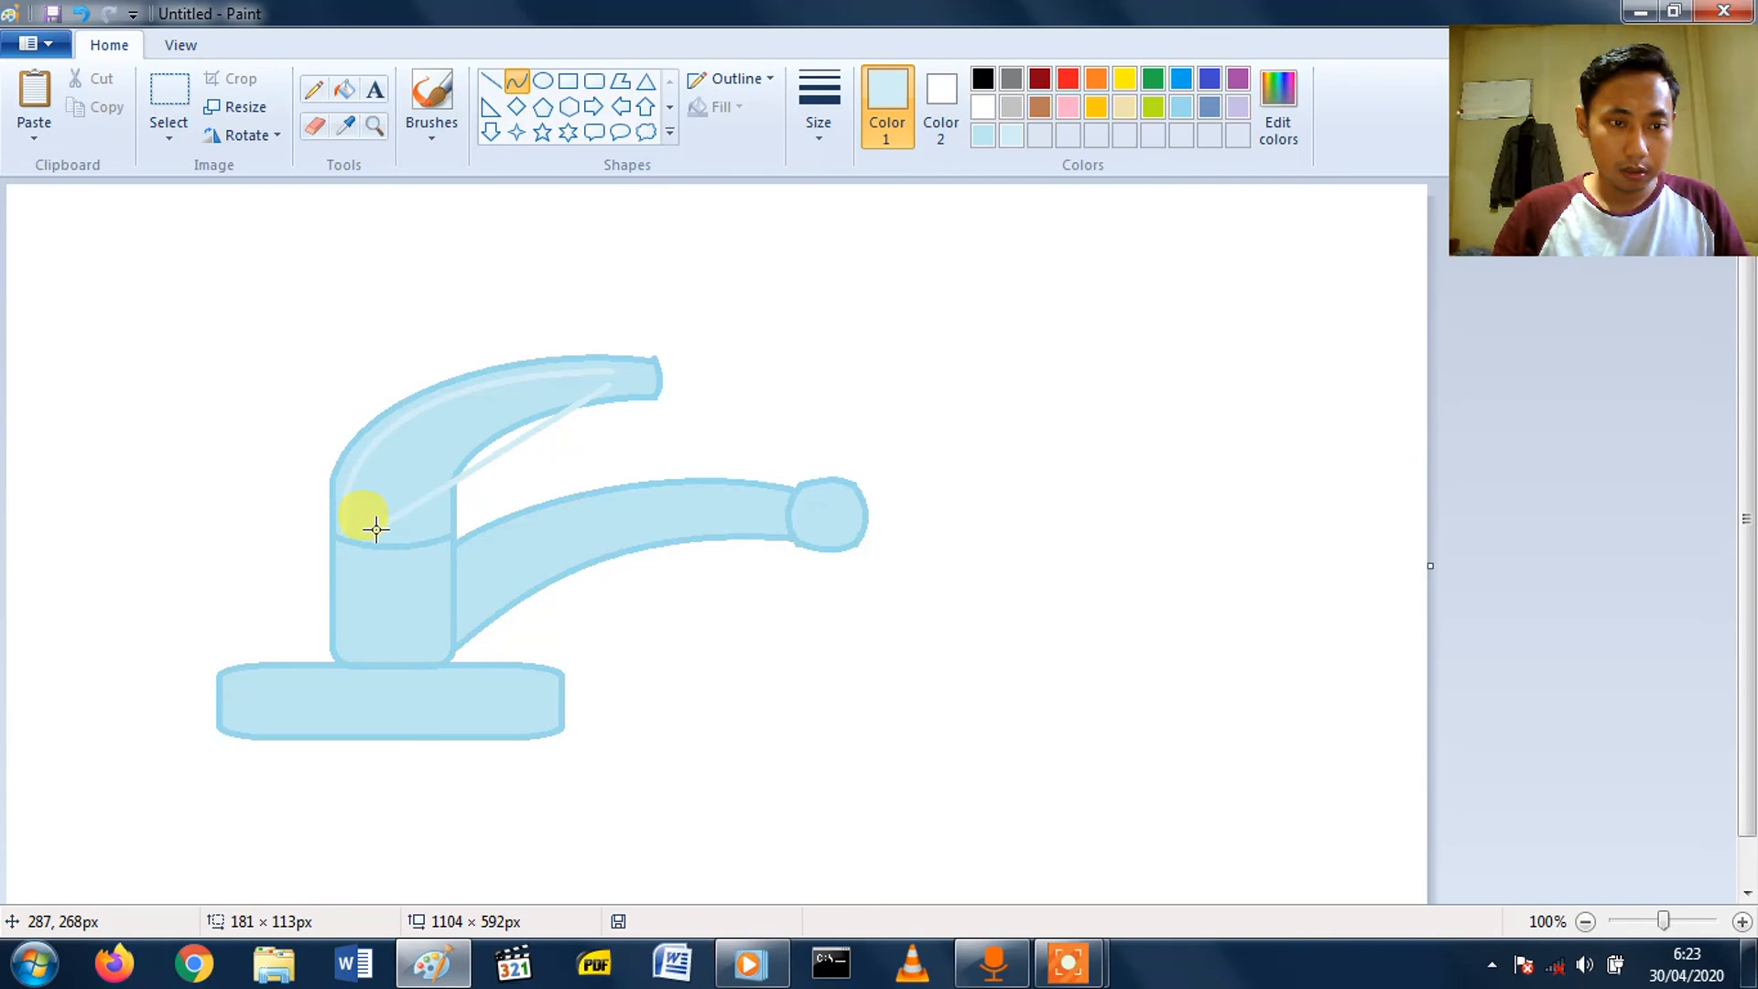
{"action": "left_click_drag", "start_coordinate": [519, 424], "coordinate": [385, 418]}
{"action": "left_click", "coordinate": [171, 349]}
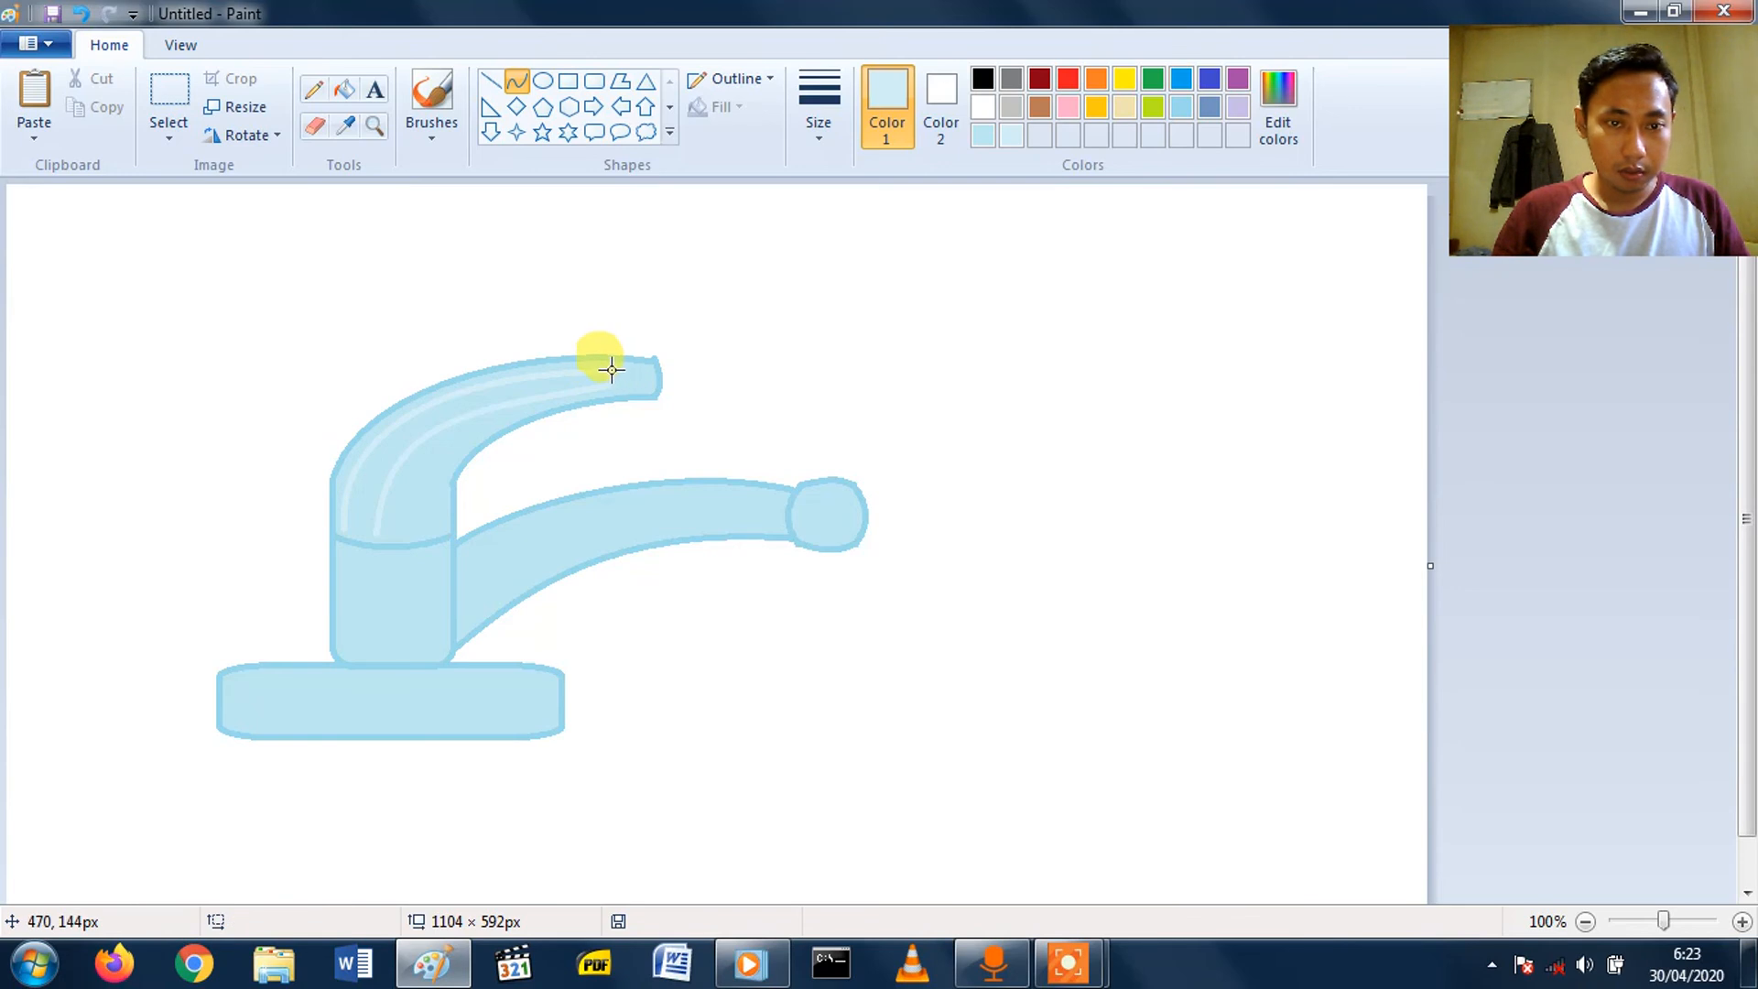
- Close the upper arm's highlight with a curve about 6 × 13 px at the tip and one about 26 × 8 px at the lower end
{"action": "left_click_drag", "start_coordinate": [611, 369], "coordinate": [612, 384]}
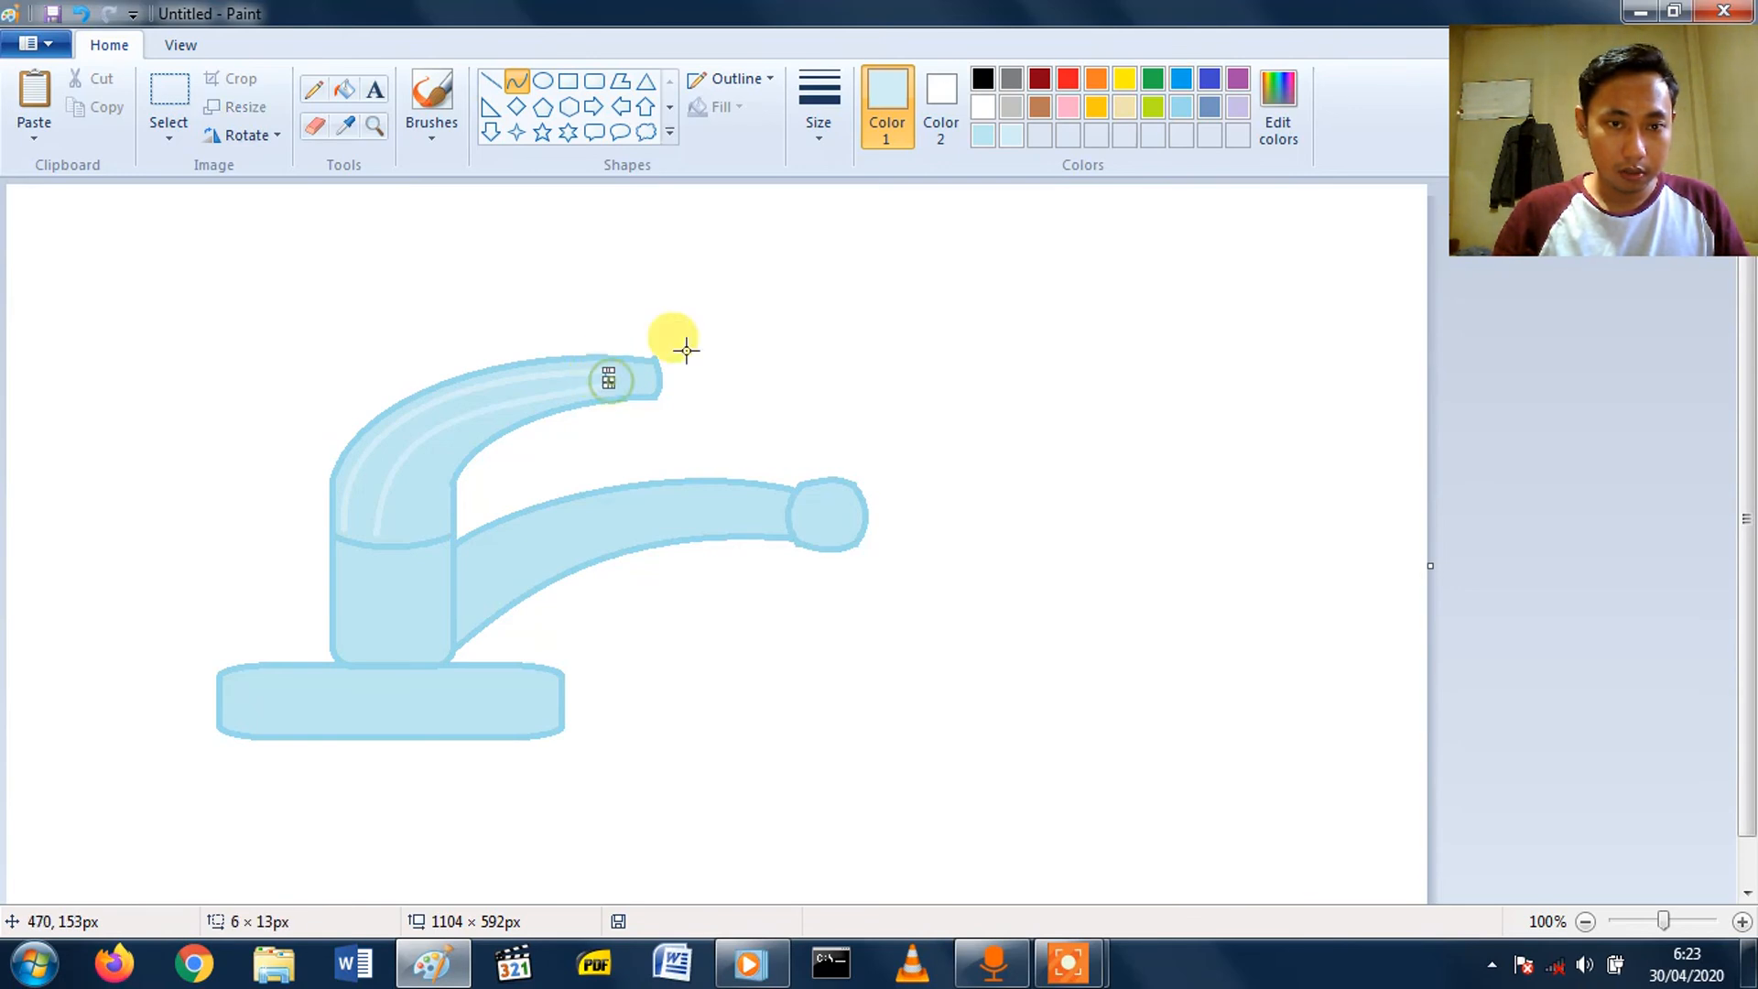
{"action": "left_click", "coordinate": [718, 303]}
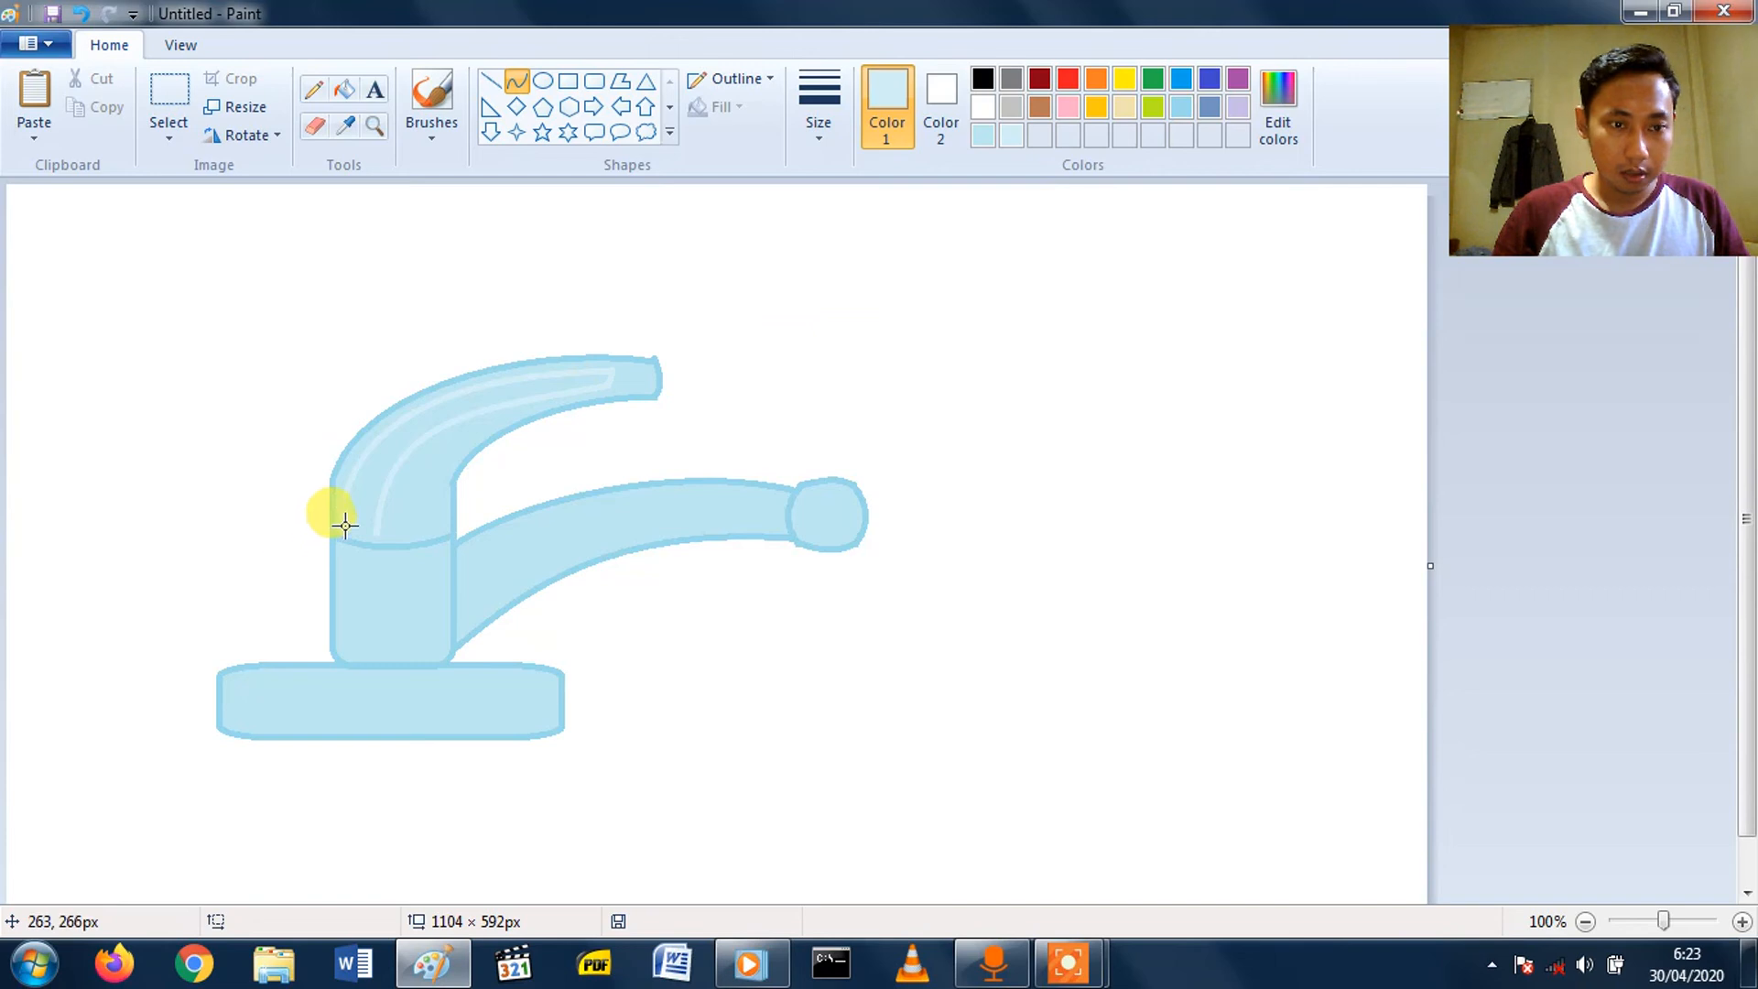
{"action": "left_click", "coordinate": [1743, 921]}
{"action": "left_click_drag", "start_coordinate": [1745, 471], "coordinate": [1745, 641]}
{"action": "left_click_drag", "start_coordinate": [697, 384], "coordinate": [747, 391]}
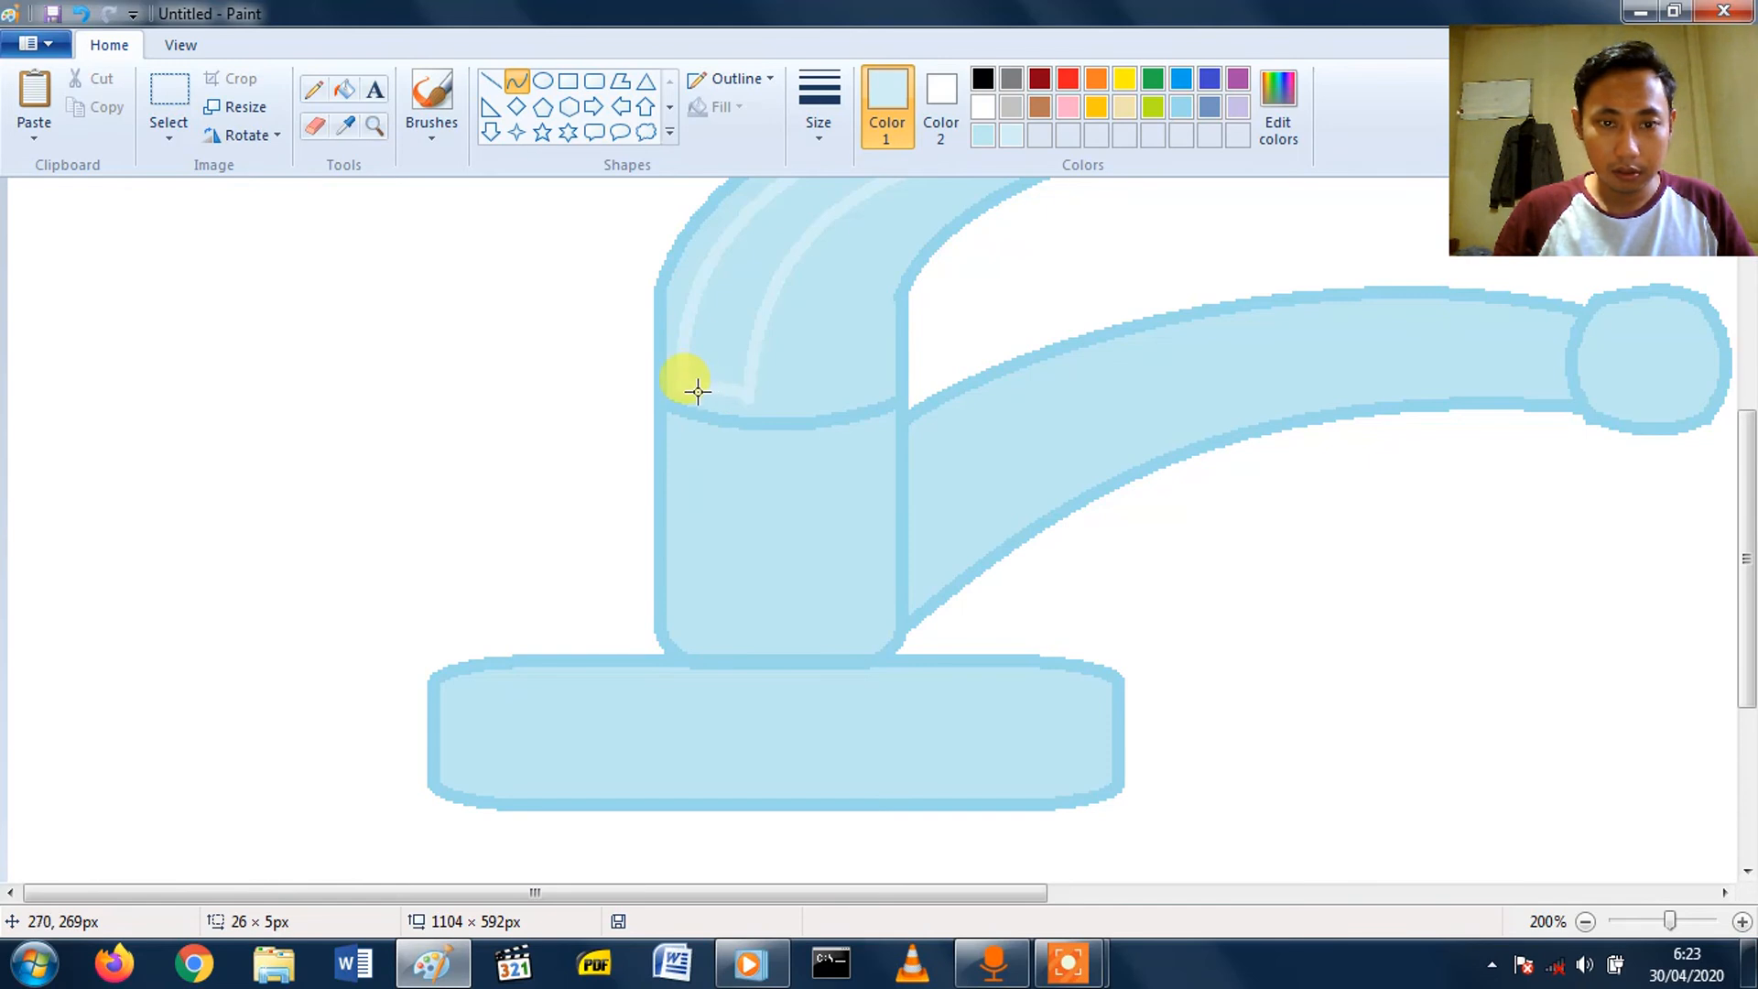
{"action": "left_click_drag", "start_coordinate": [724, 398], "coordinate": [719, 382]}
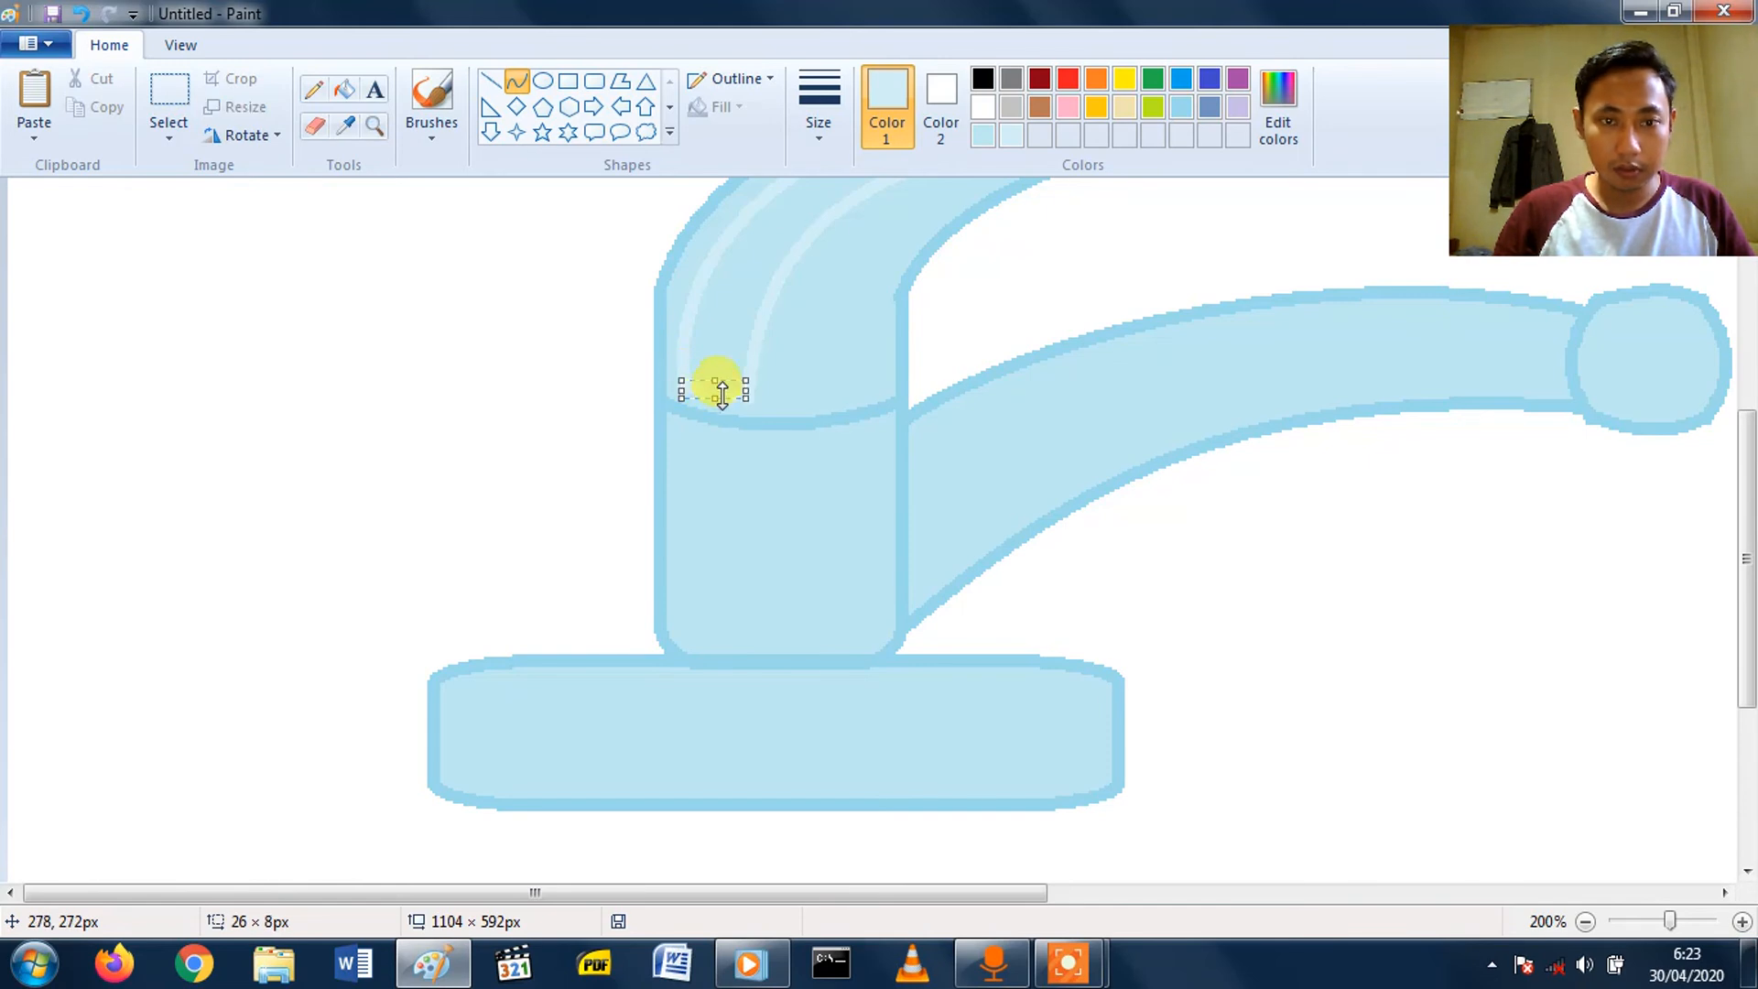
{"action": "scroll", "coordinate": [719, 383], "scroll_direction": "up", "scroll_amount": 3}
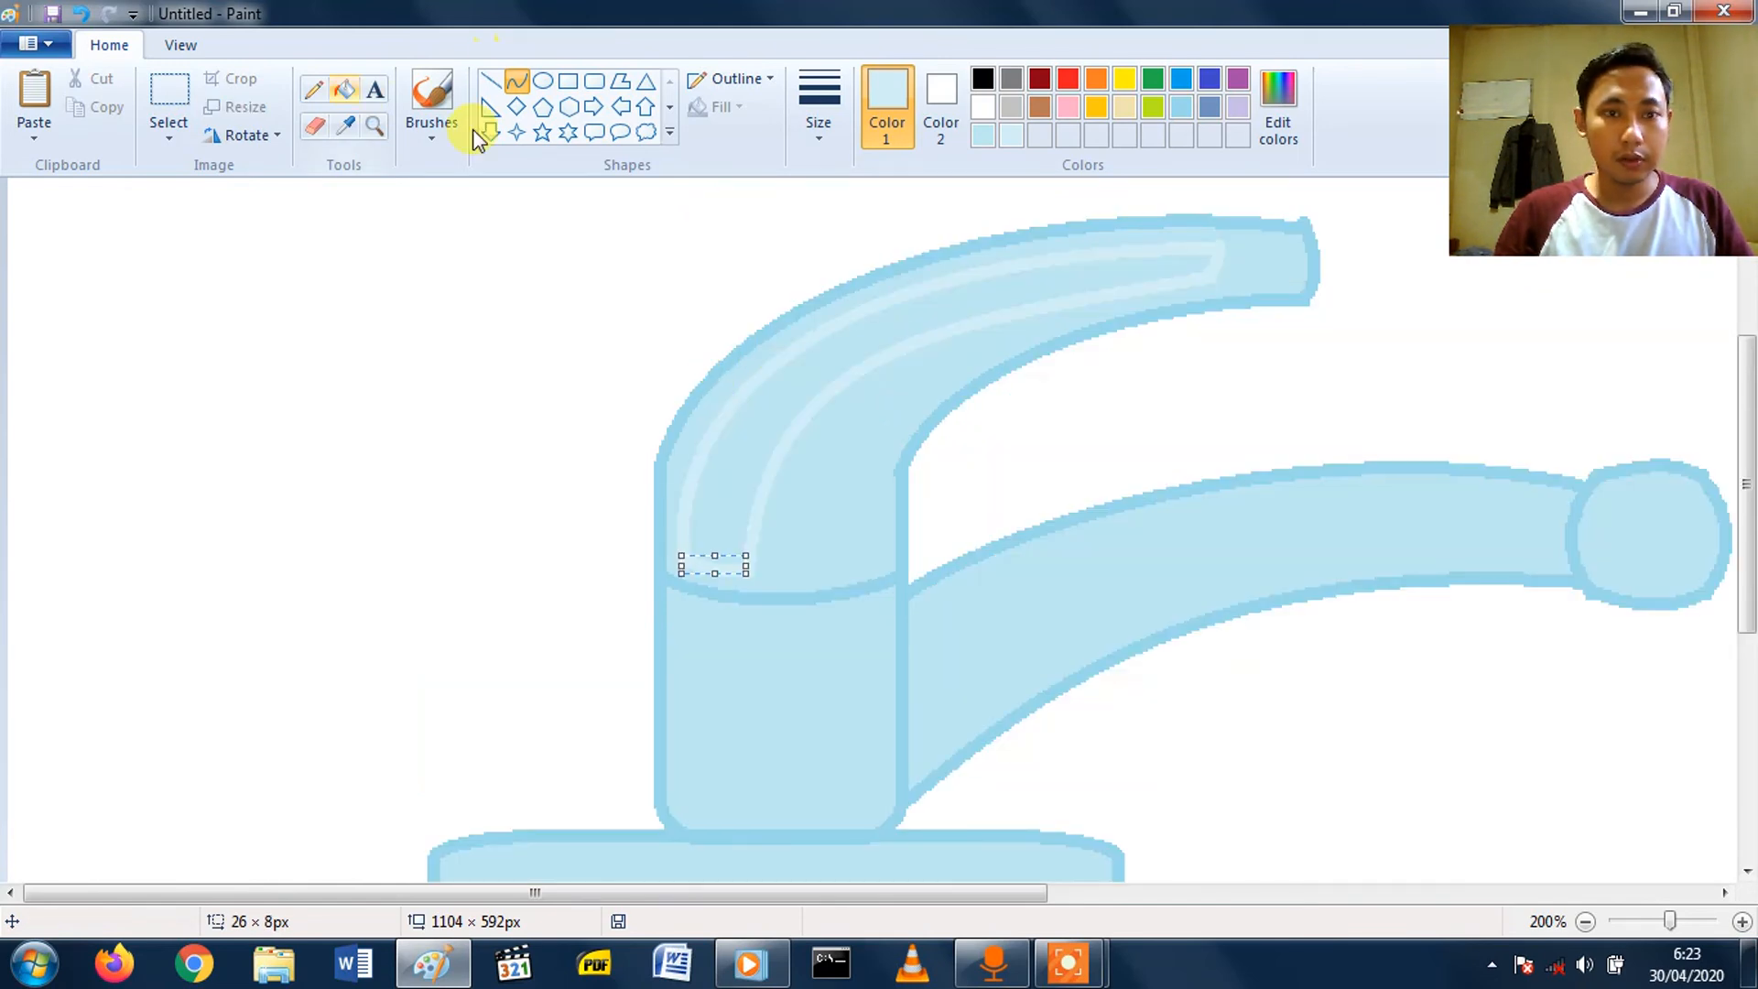
{"action": "scroll", "coordinate": [962, 393], "scroll_direction": "down", "scroll_amount": 3}
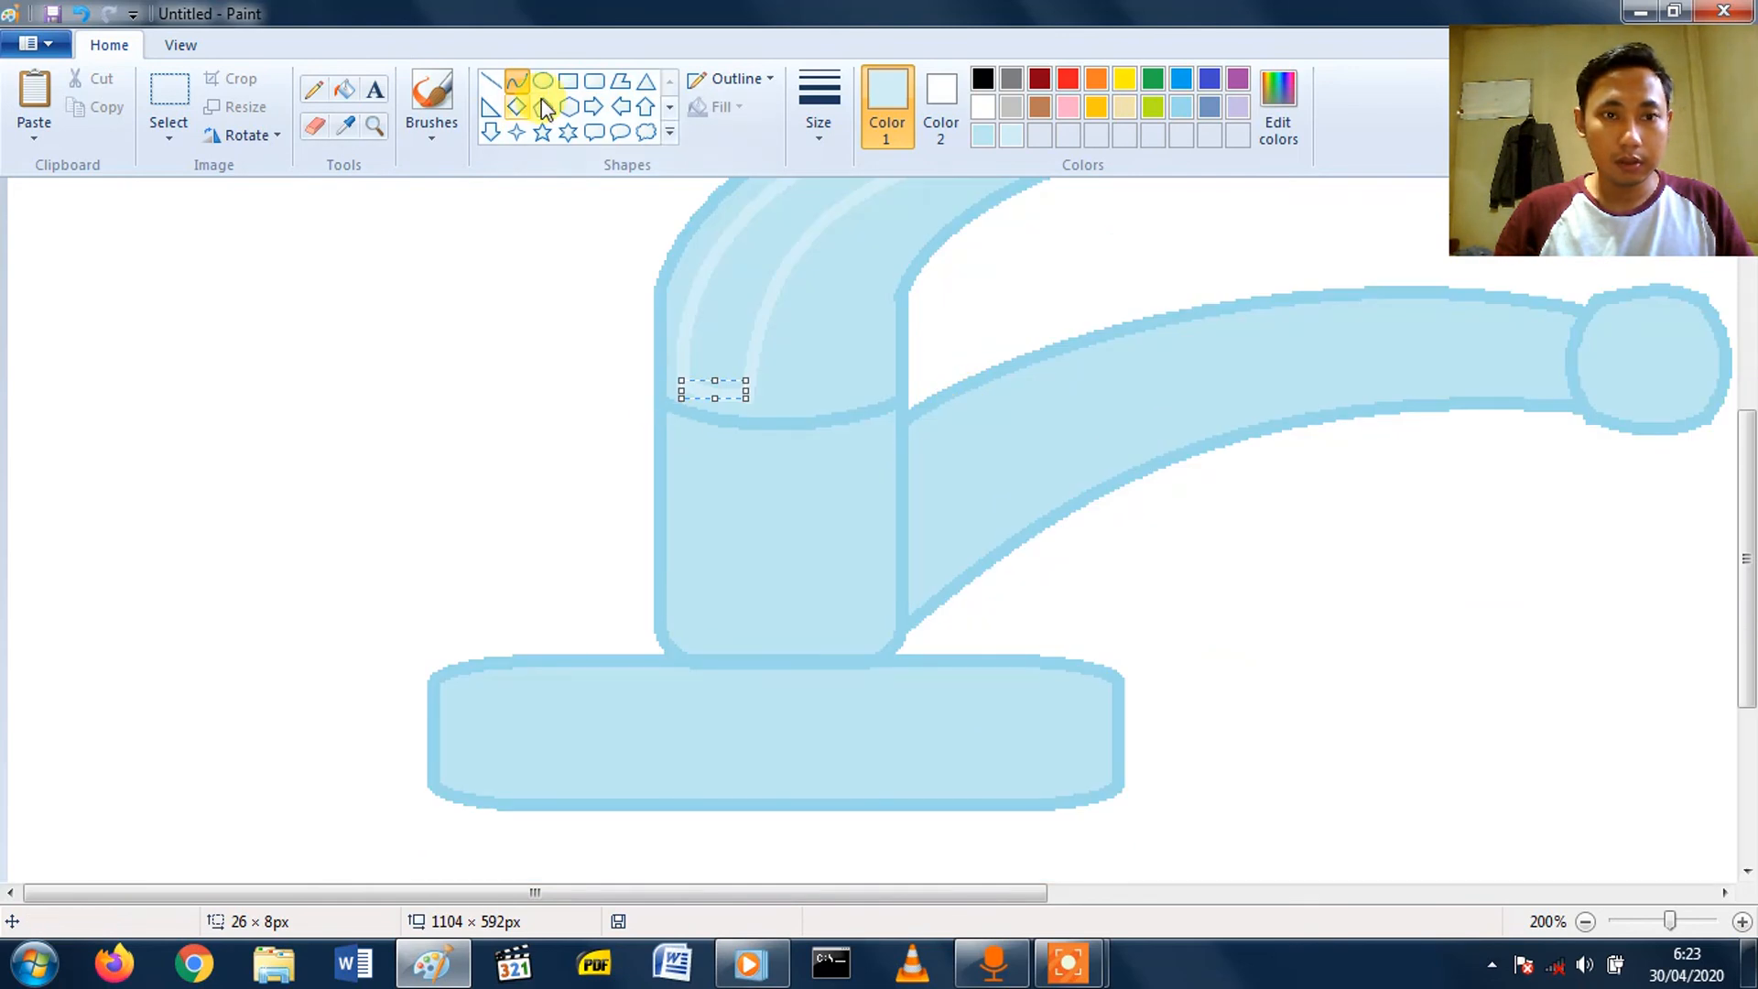
- Draw a pale rounded rectangle about 25 × 81 px inside the upright body, just right of its left edge, as a highlight
{"action": "left_click", "coordinate": [596, 86]}
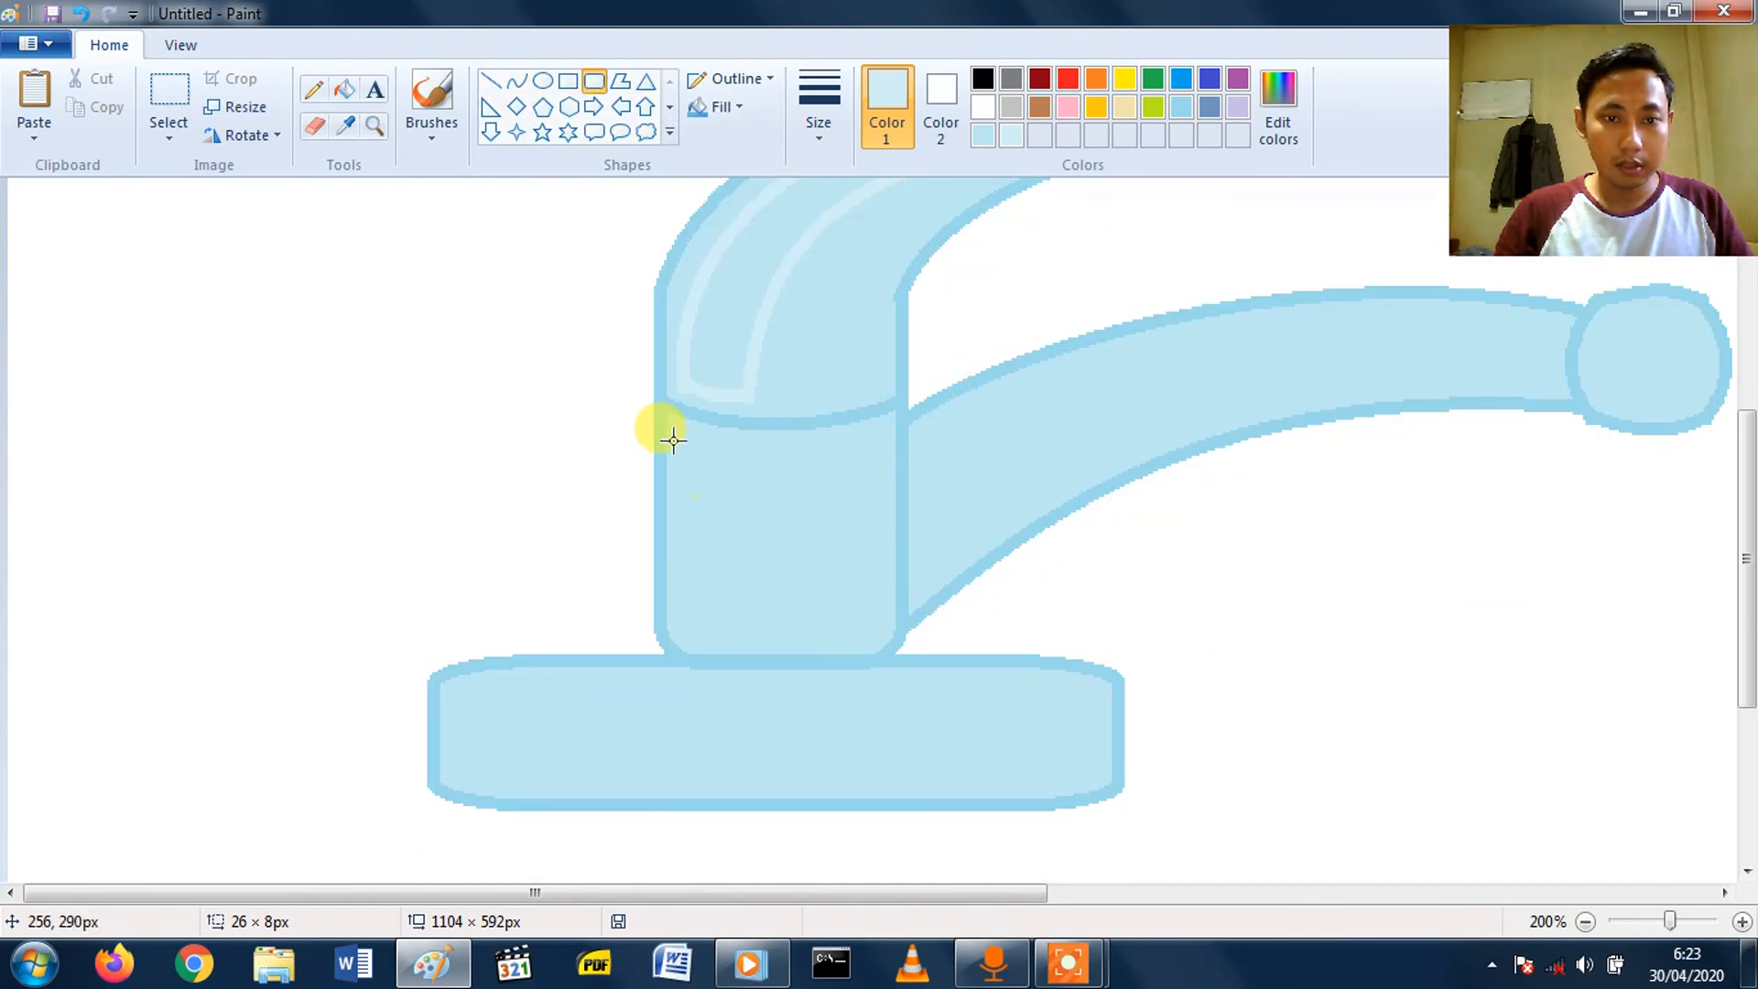
{"action": "left_click_drag", "start_coordinate": [679, 427], "coordinate": [742, 633]}
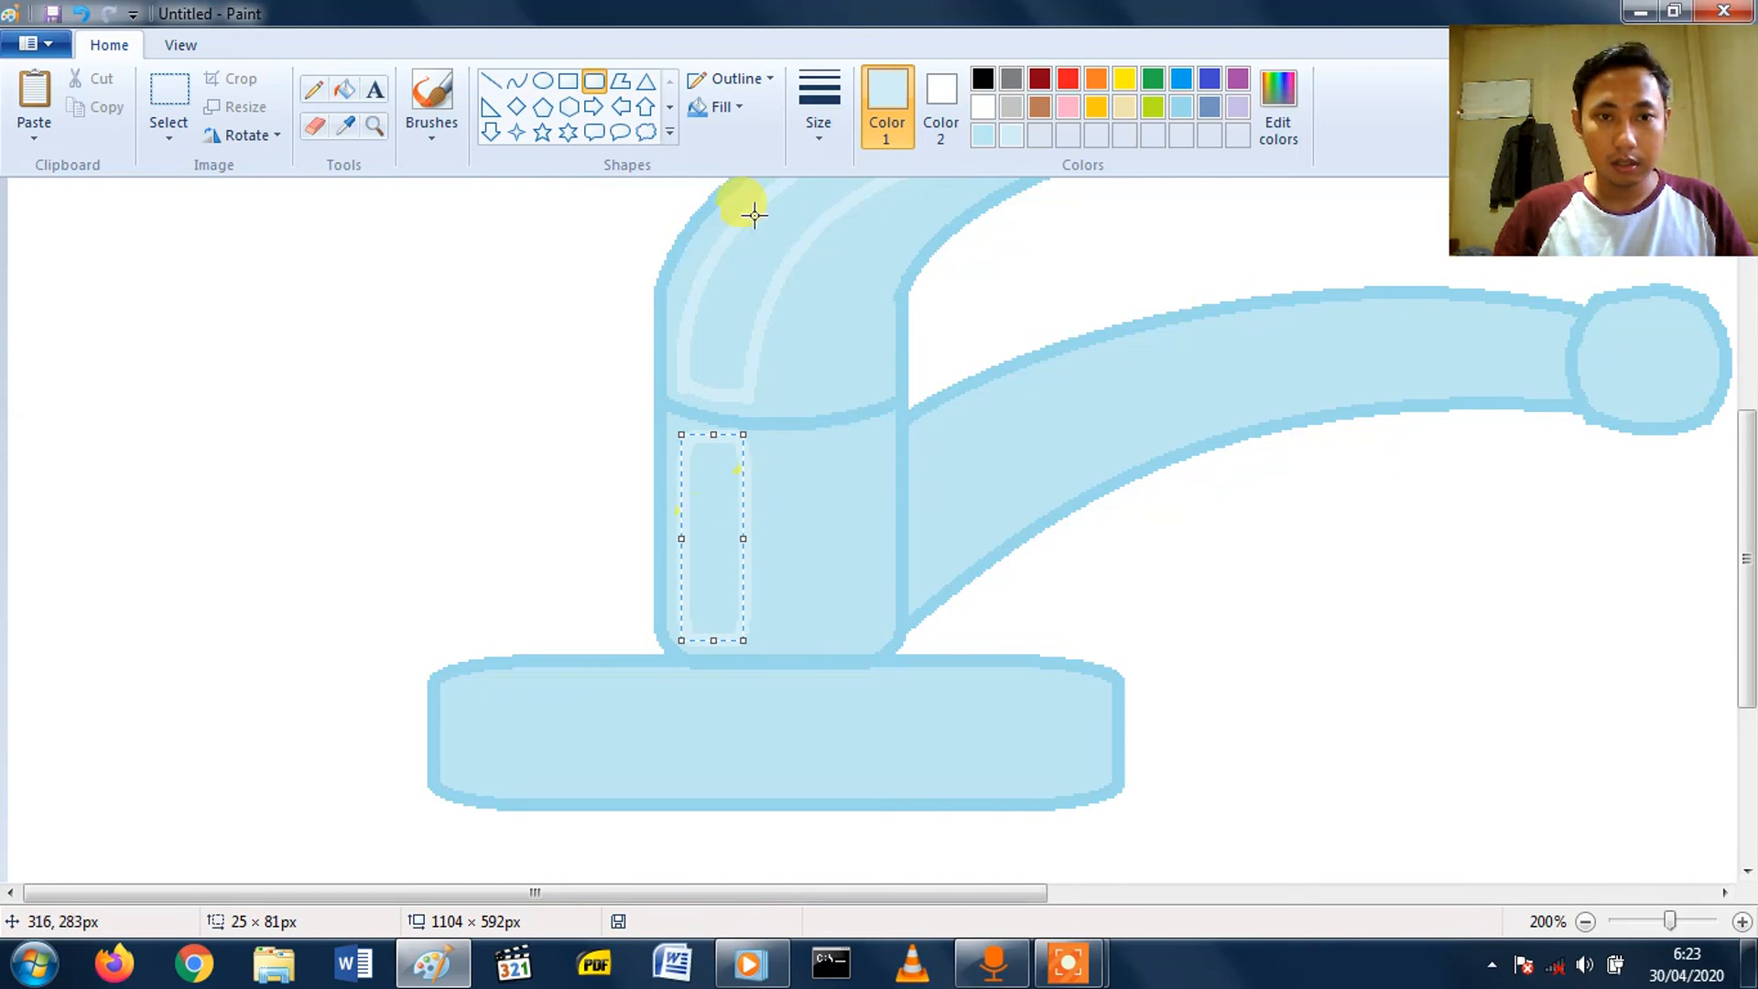
{"action": "left_click", "coordinate": [600, 380]}
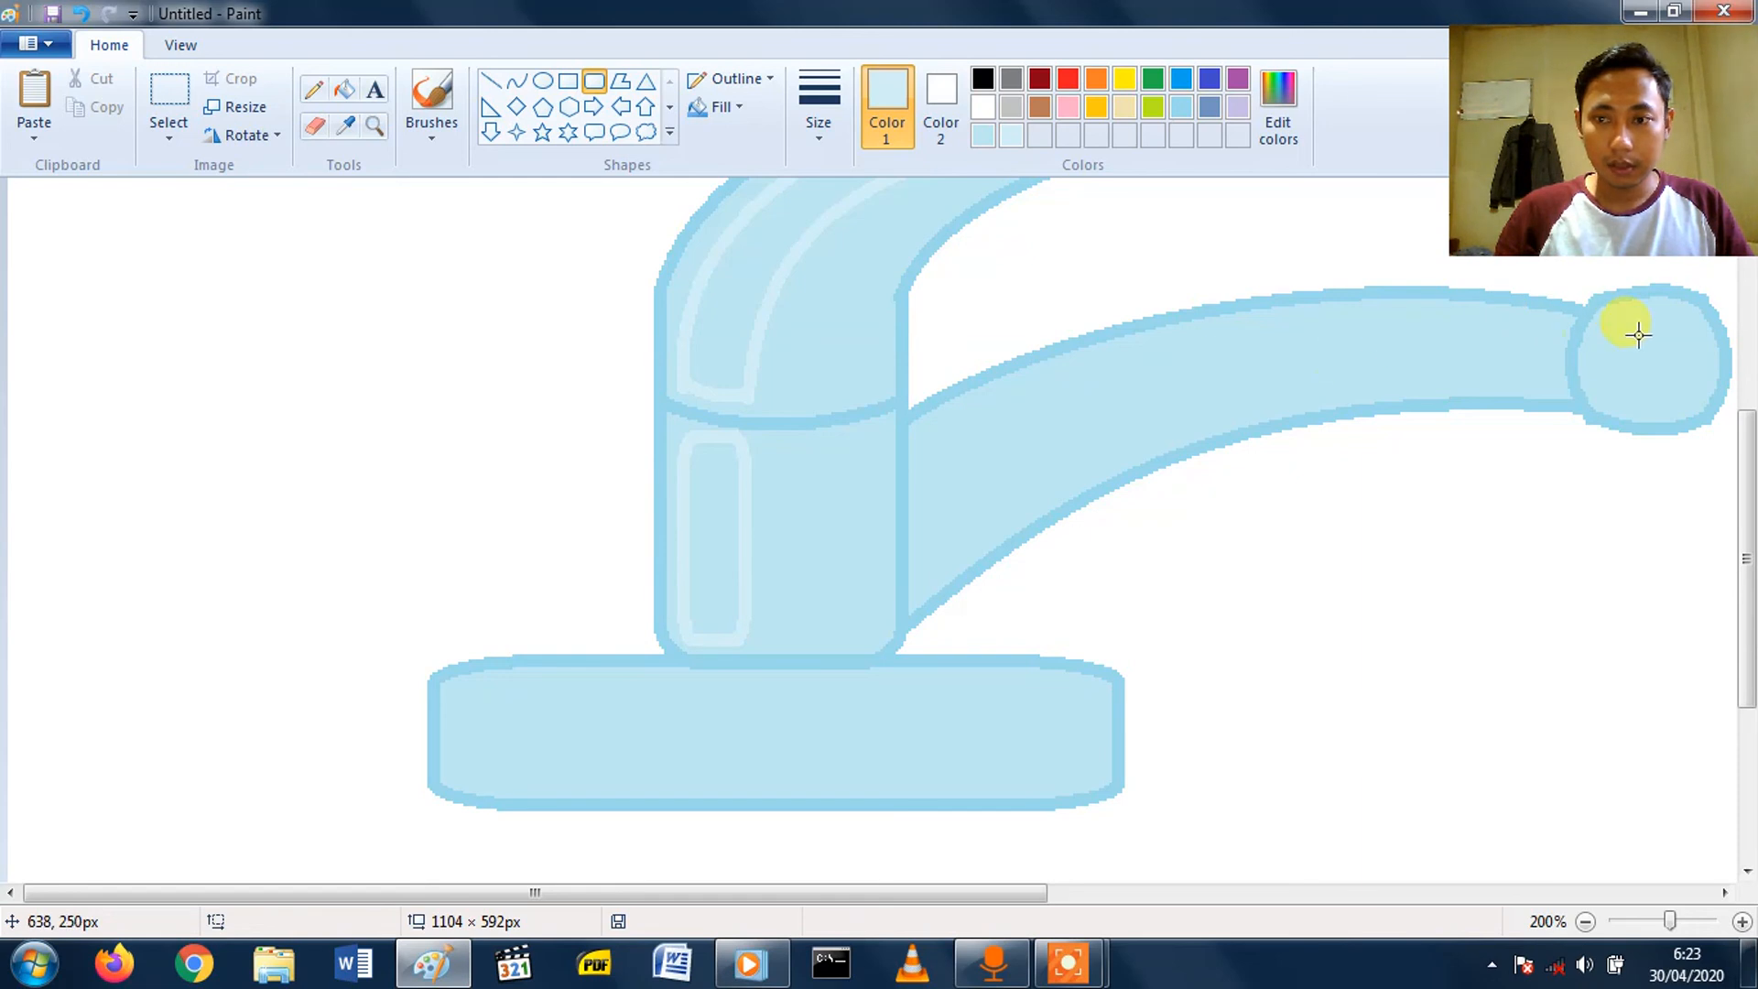
- Draw a pale highlight curve about 244 × 60 px just inside the lower side arm, following its upper edge
{"action": "left_click", "coordinate": [516, 87]}
{"action": "left_click_drag", "start_coordinate": [925, 444], "coordinate": [1522, 334]}
{"action": "left_click_drag", "start_coordinate": [1072, 381], "coordinate": [1107, 326]}
{"action": "left_click_drag", "start_coordinate": [1301, 315], "coordinate": [1346, 293]}
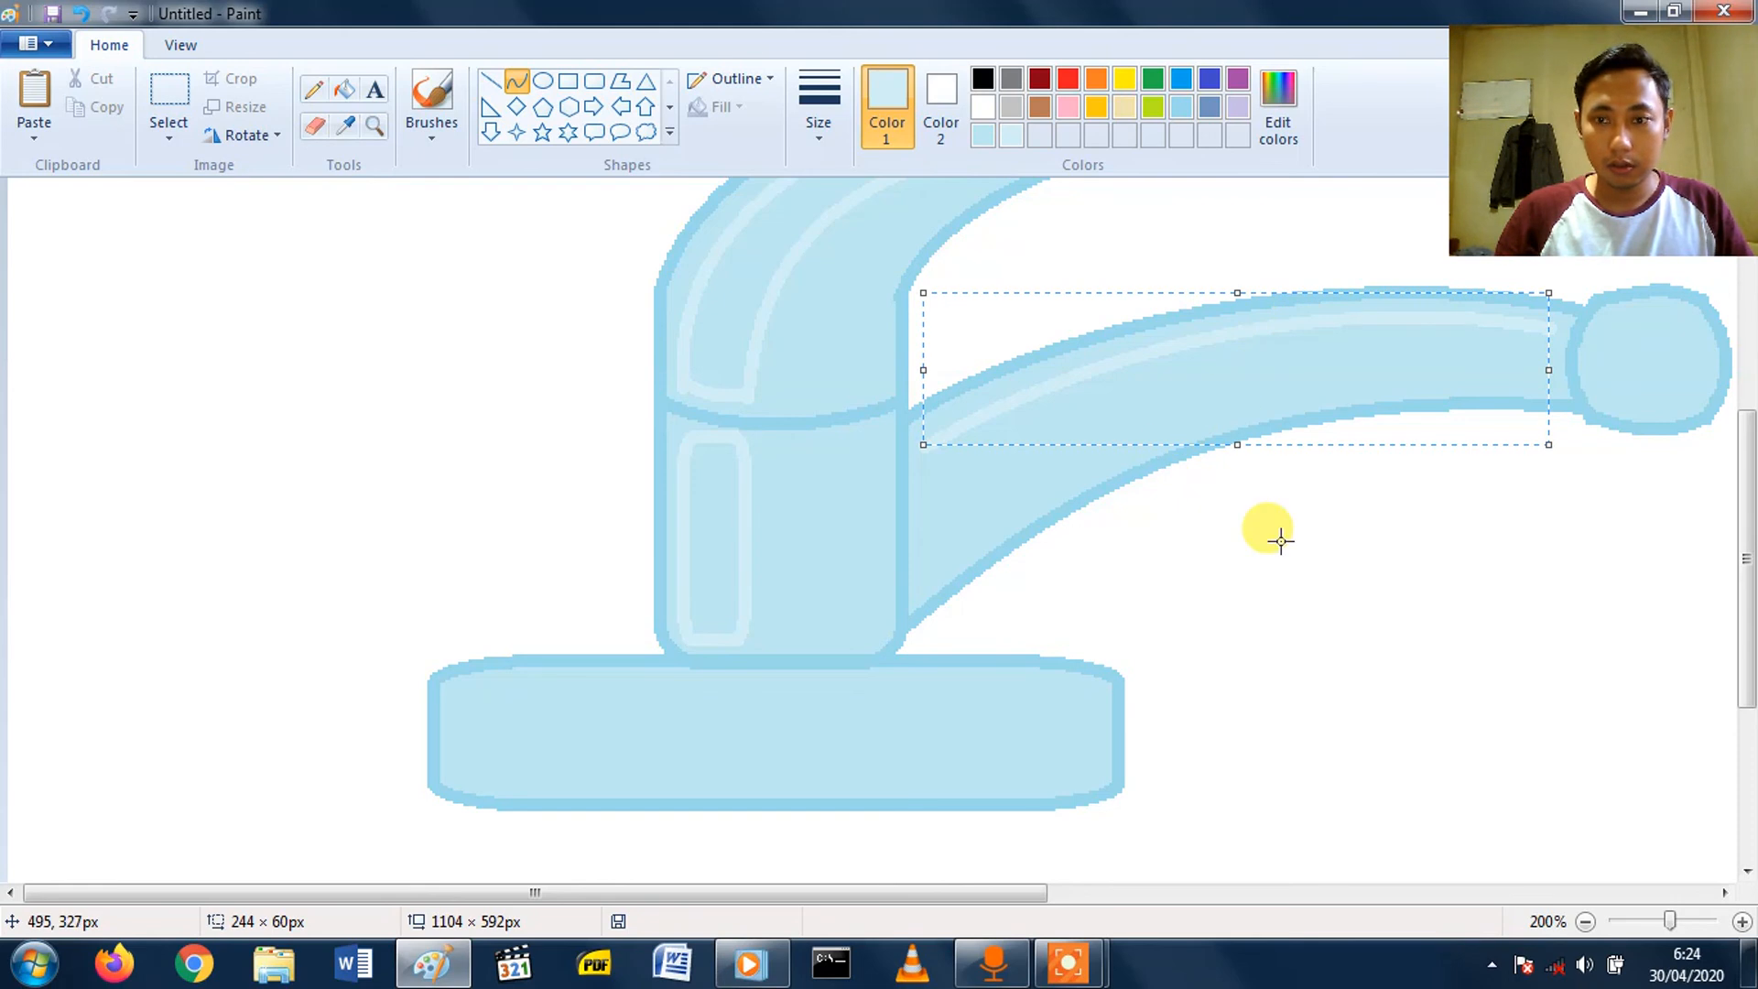
{"action": "left_click", "coordinate": [1383, 528]}
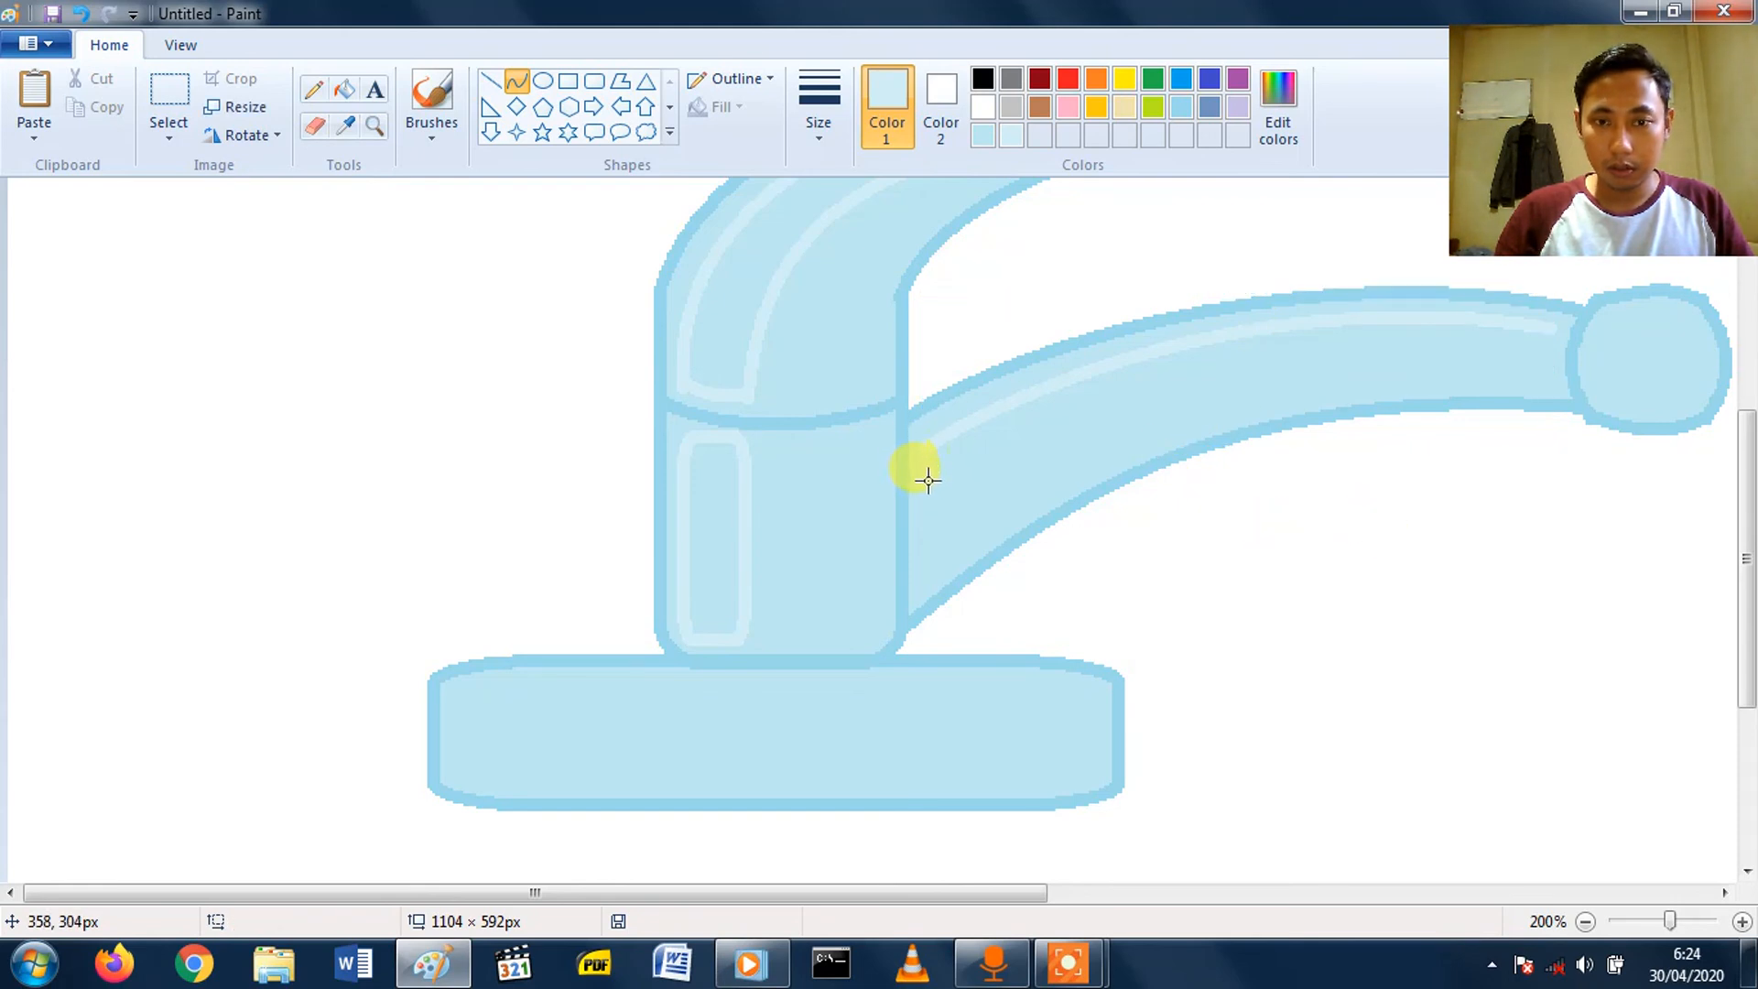
- Draw a second pale curve about 245 × 69 px below the first highlight curve in the lower side arm
{"action": "left_click_drag", "start_coordinate": [922, 494], "coordinate": [1548, 348]}
{"action": "left_click_drag", "start_coordinate": [1048, 439], "coordinate": [1099, 382]}
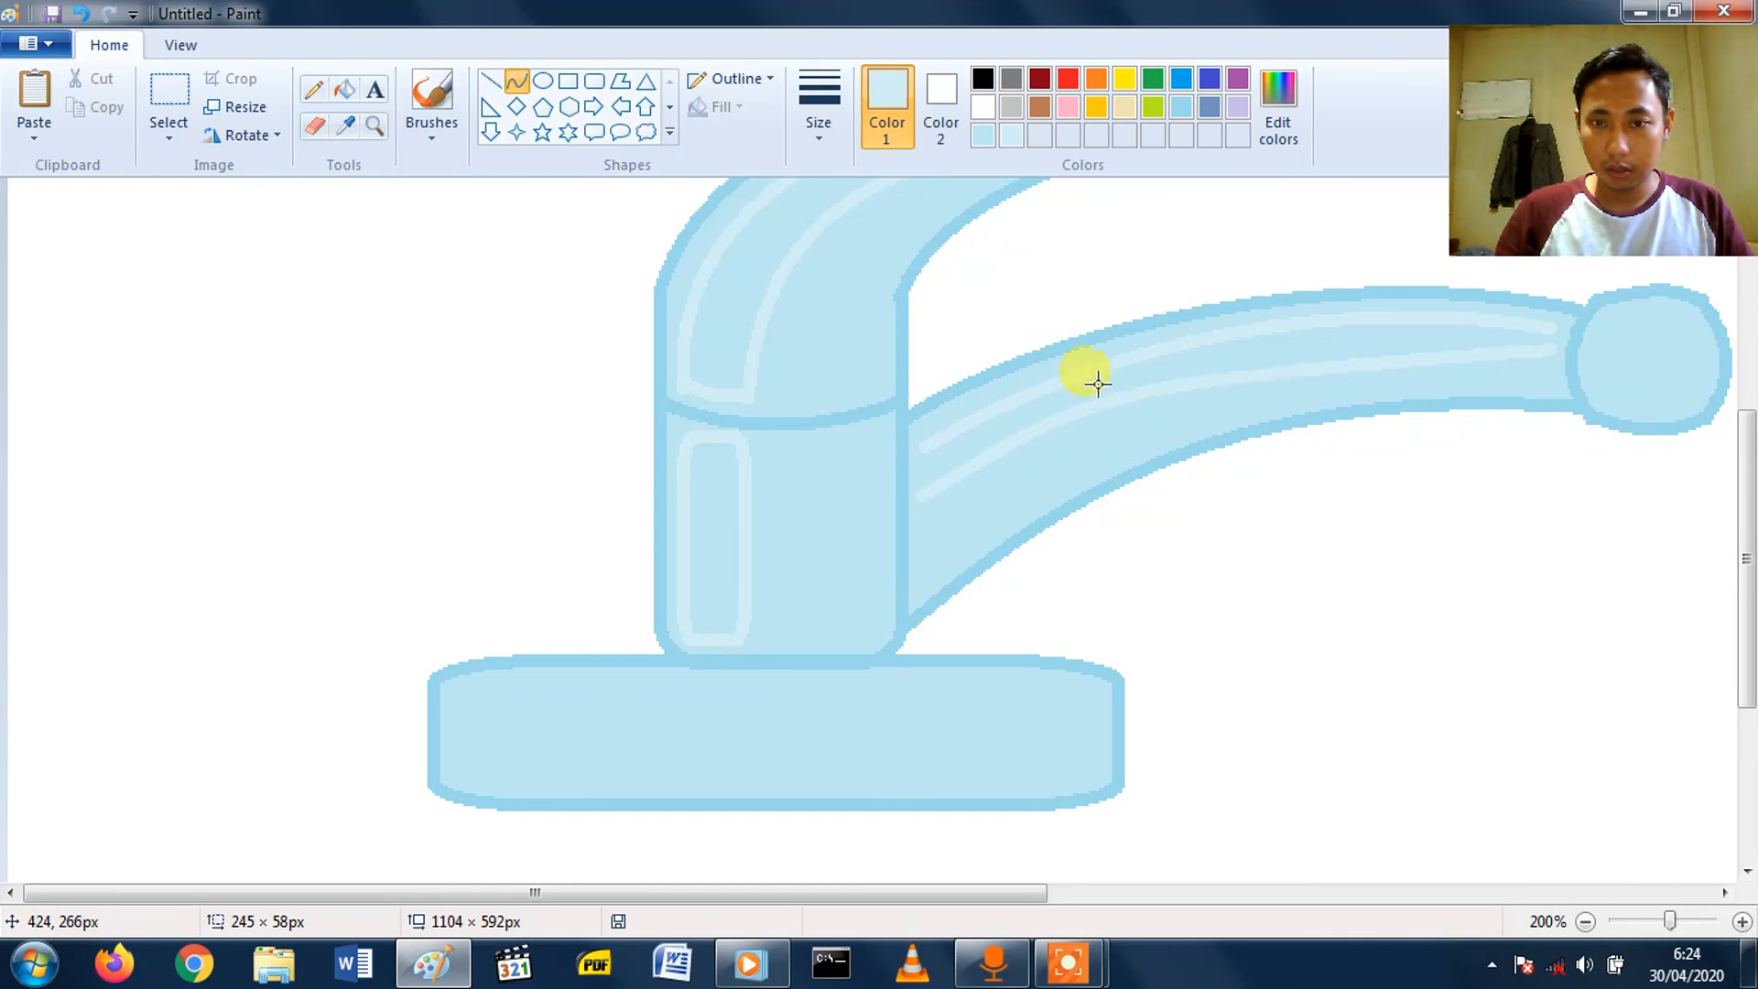
{"action": "left_click_drag", "start_coordinate": [1352, 341], "coordinate": [1260, 319]}
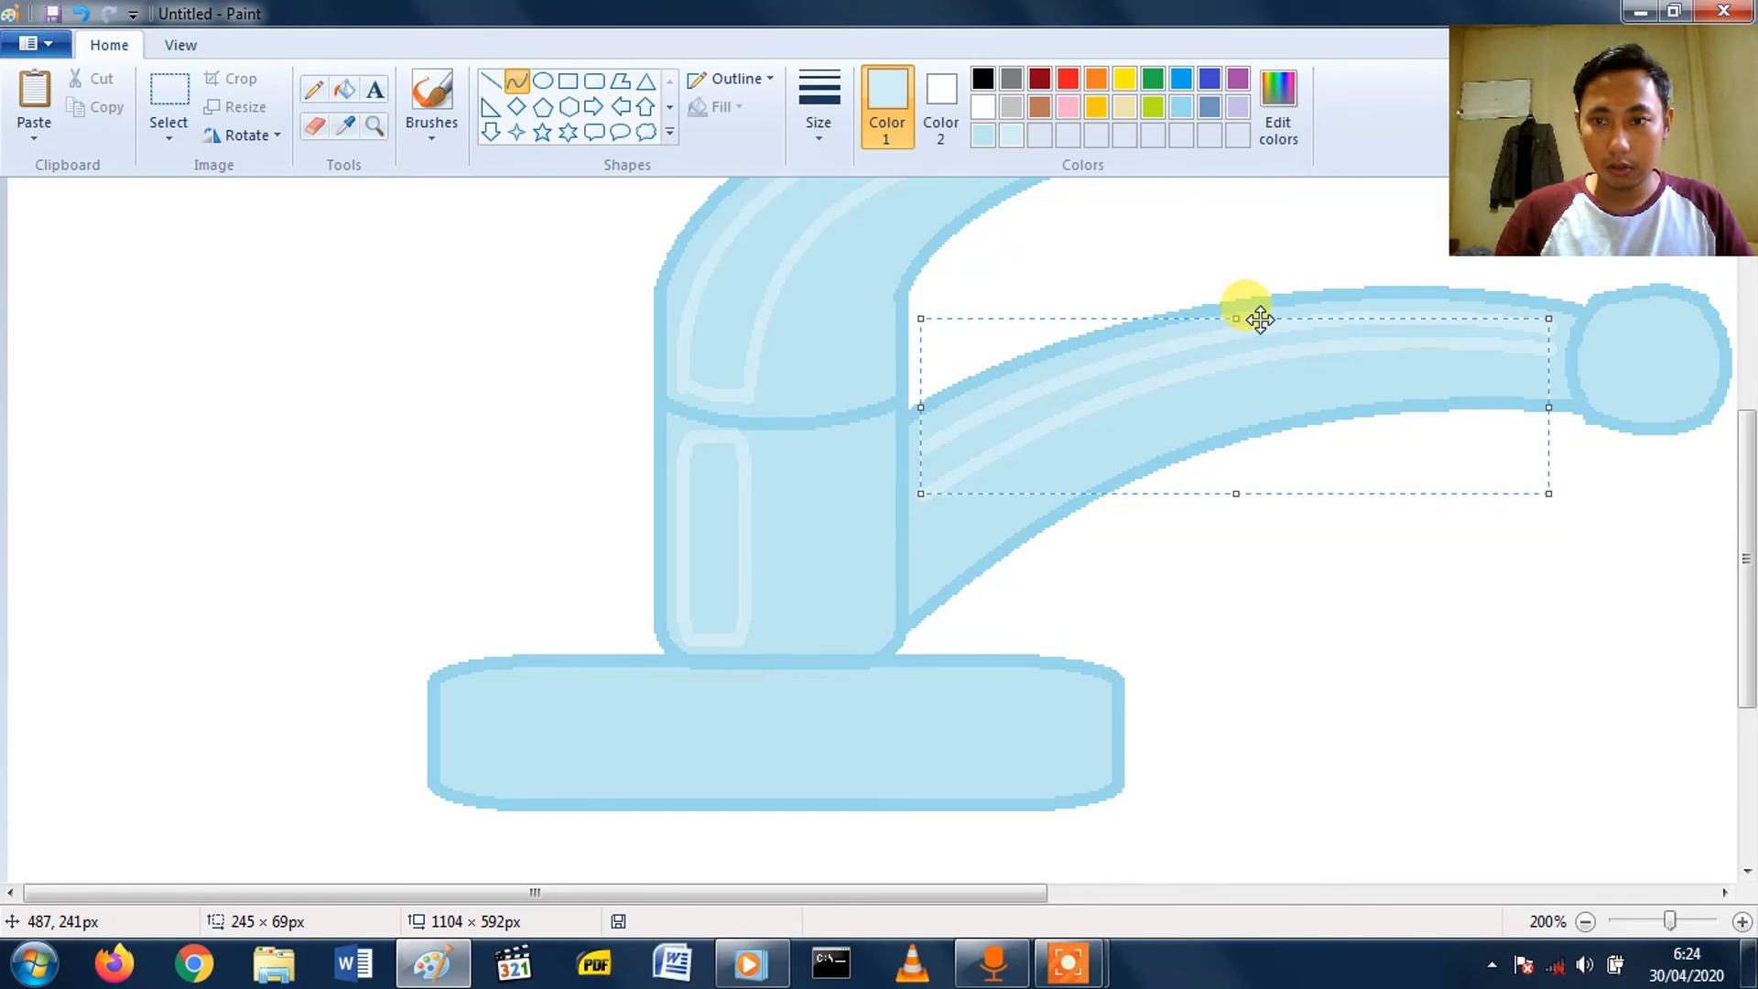
- Close both ends of the side arm's highlight with short straight lines joining the two curves
{"action": "left_click", "coordinate": [490, 81]}
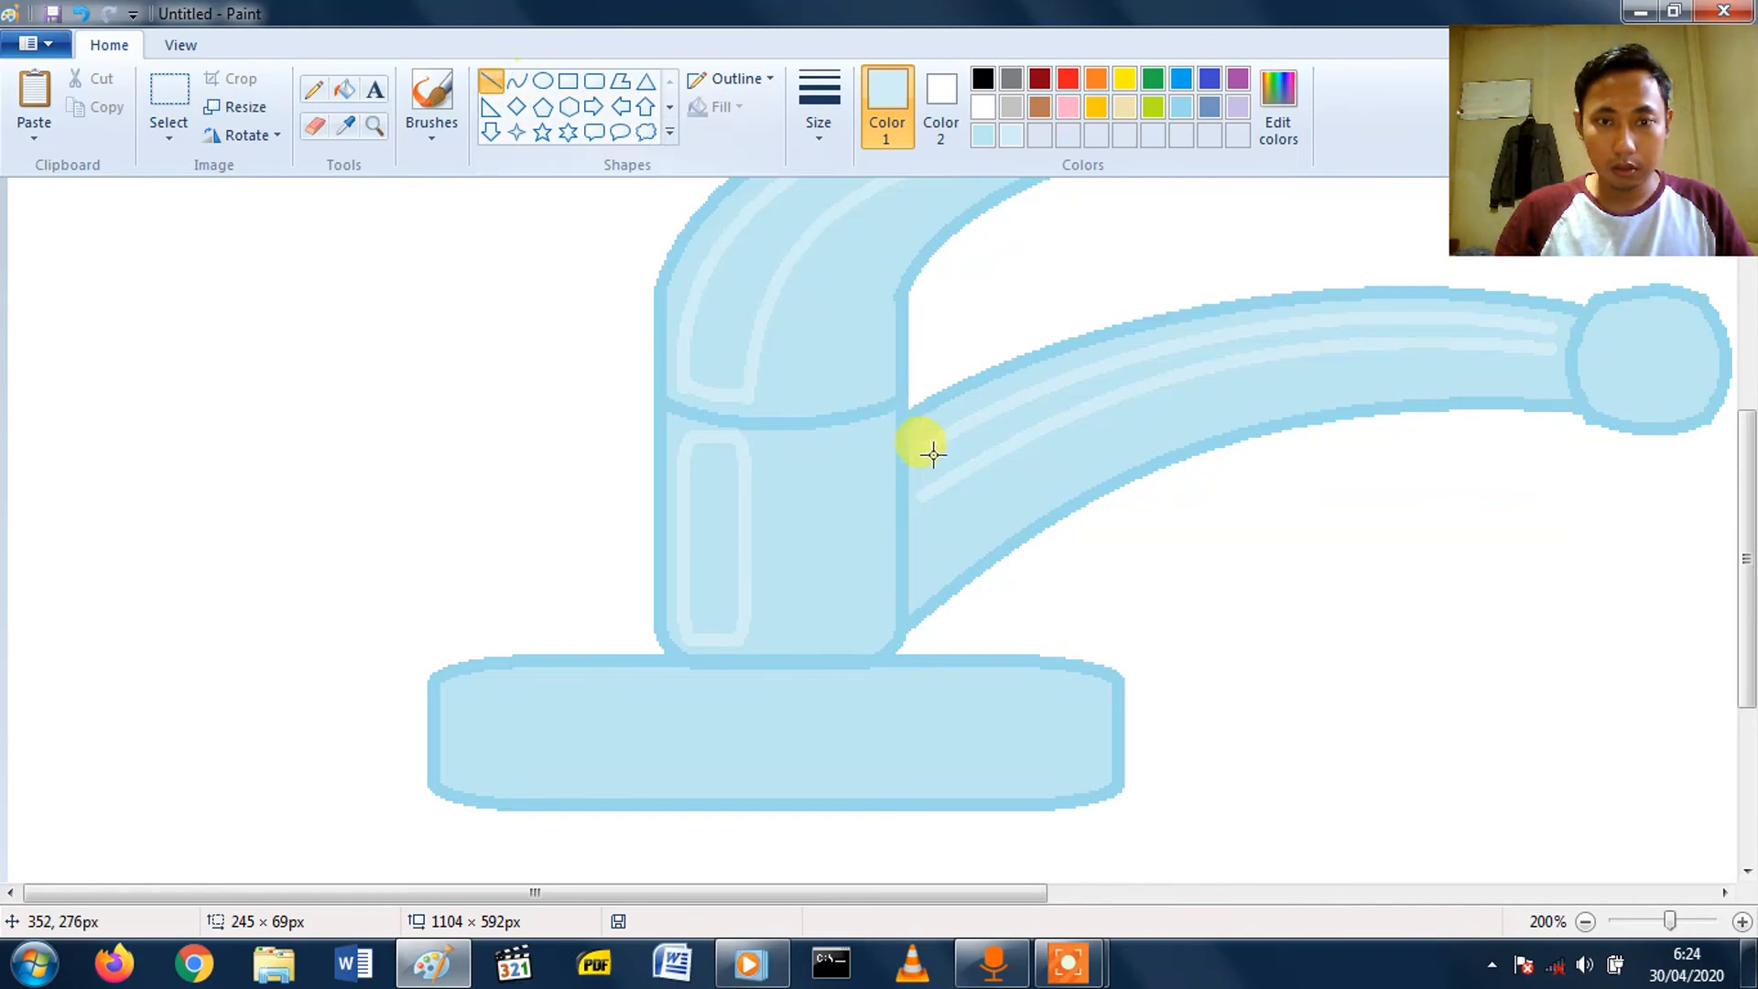
{"action": "left_click_drag", "start_coordinate": [924, 444], "coordinate": [920, 496]}
{"action": "left_click_drag", "start_coordinate": [1552, 328], "coordinate": [1553, 346]}
{"action": "left_click", "coordinate": [1472, 486]}
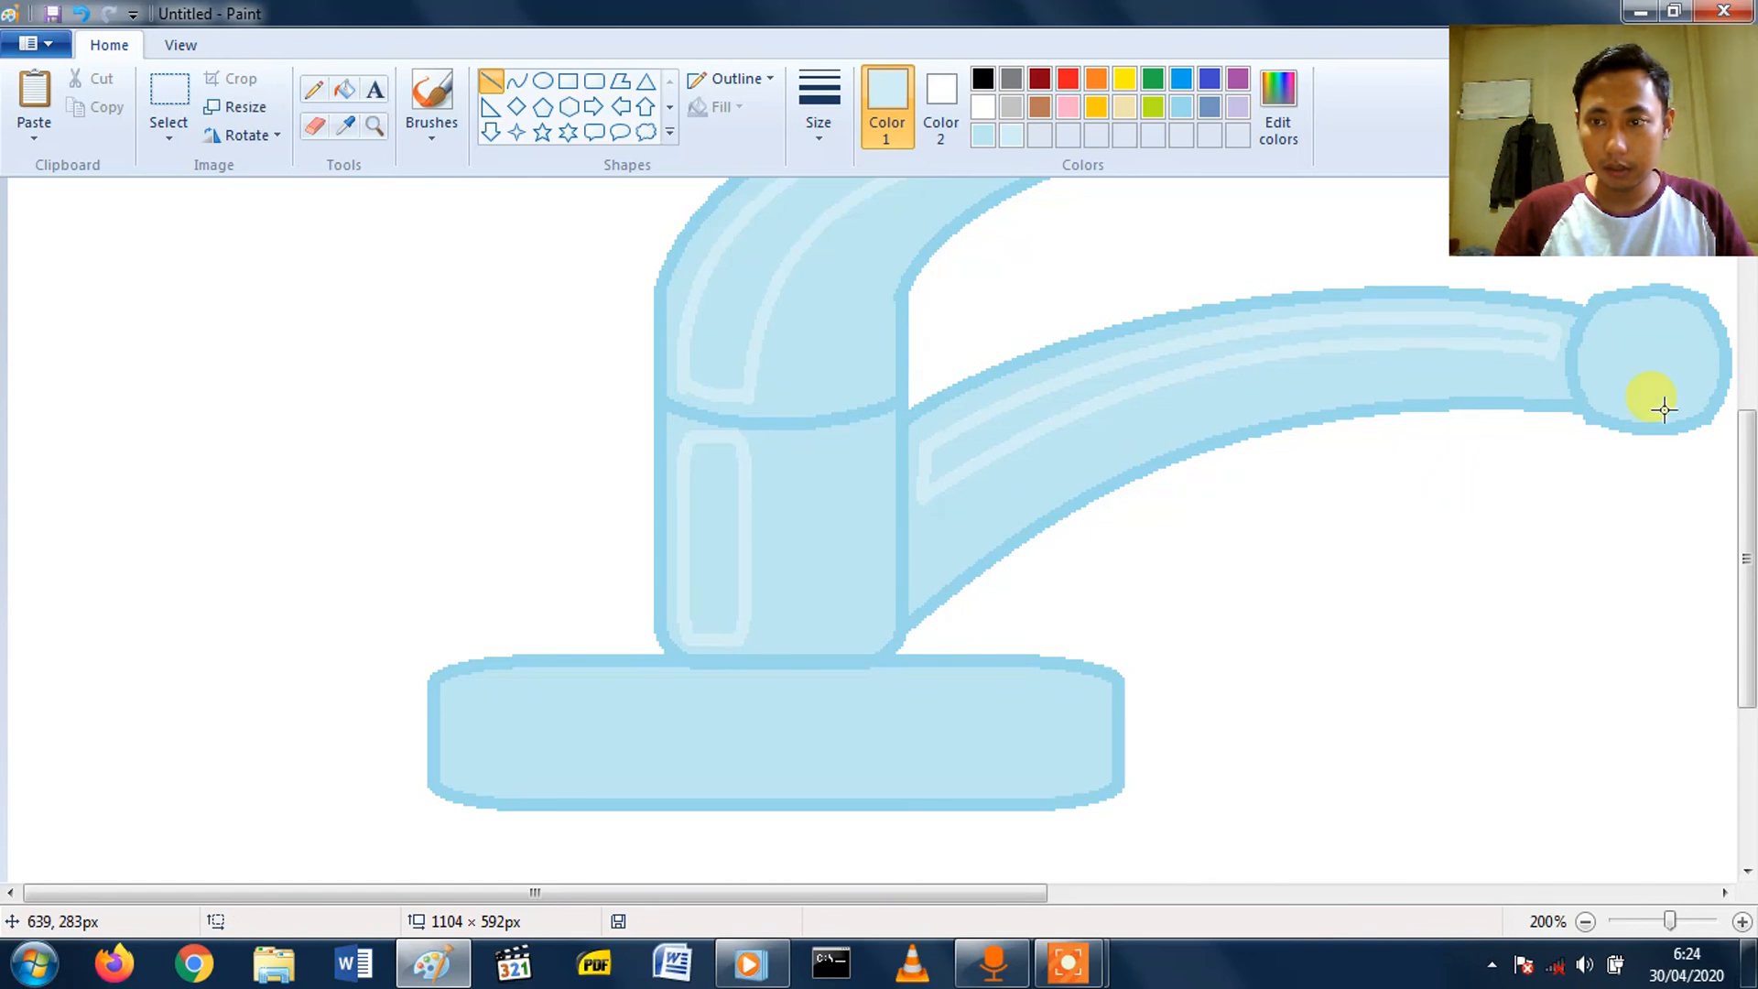
- Draw a short pale curve bowed to the left just inside the round tip's left edge as a highlight
{"action": "left_click", "coordinate": [516, 81]}
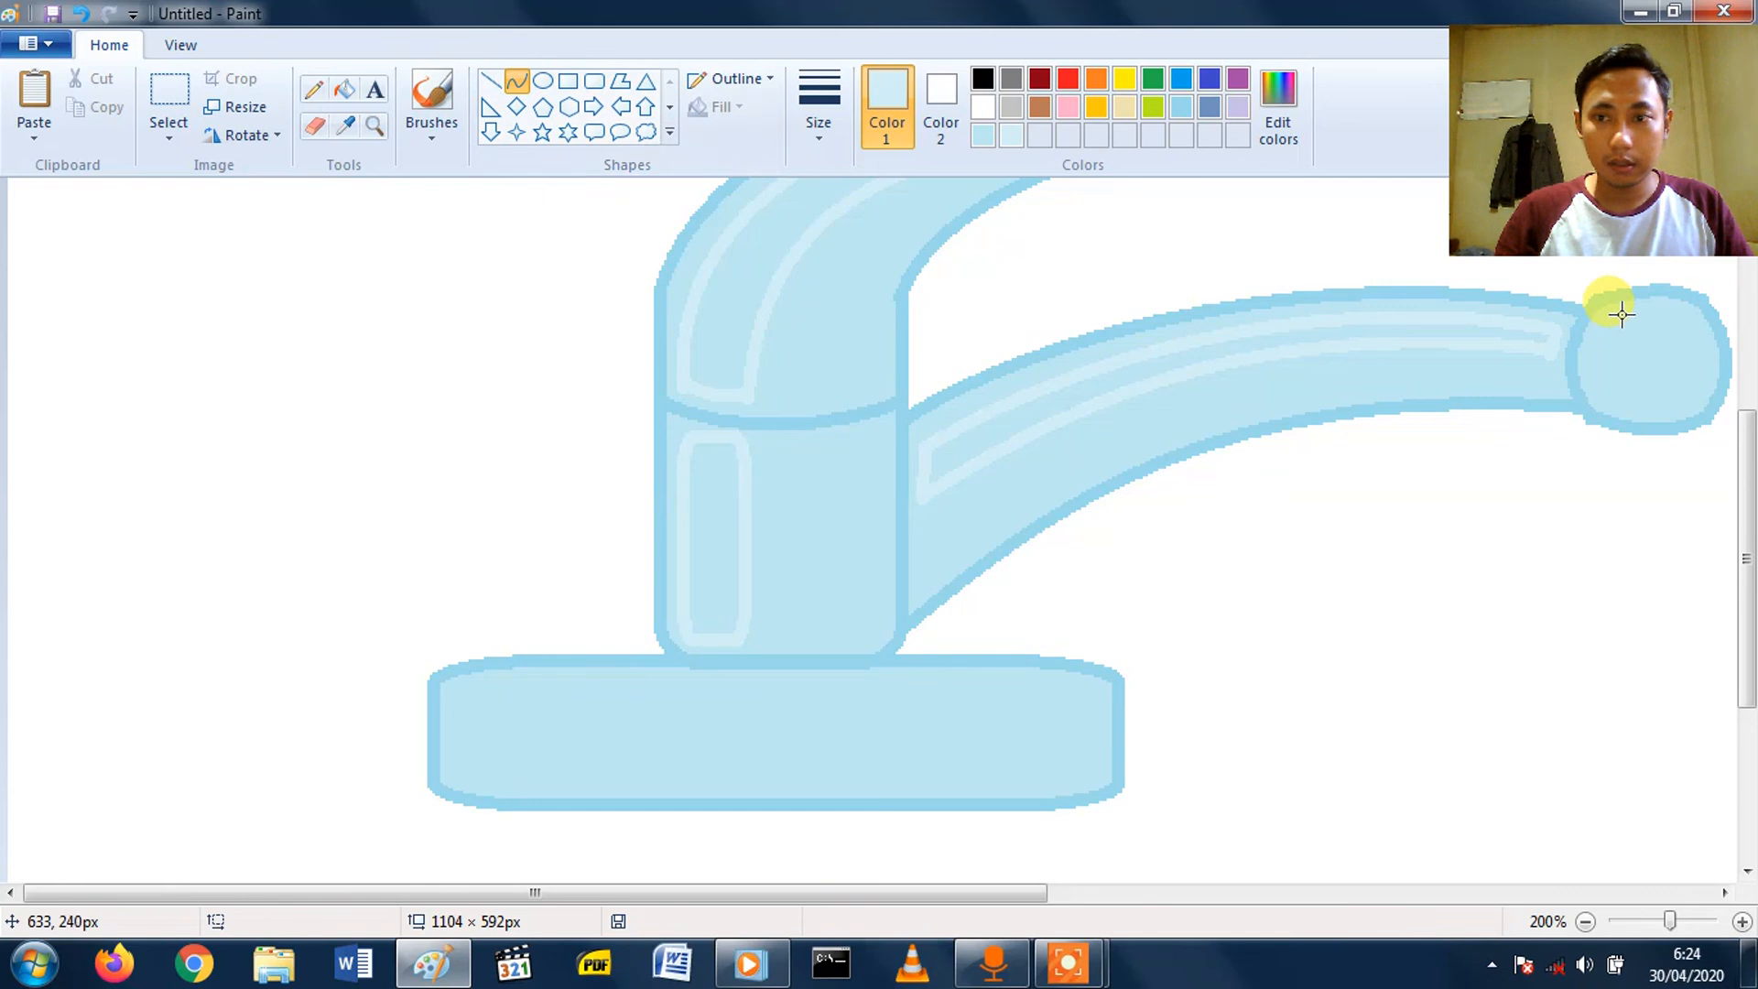
{"action": "mouse_move", "coordinate": [1614, 313]}
{"action": "left_mouse_down"}
{"action": "mouse_move", "coordinate": [1609, 407]}
{"action": "mouse_move", "coordinate": [1597, 333]}
{"action": "mouse_move", "coordinate": [1590, 388]}
{"action": "mouse_move", "coordinate": [1596, 370]}
{"action": "left_mouse_up"}
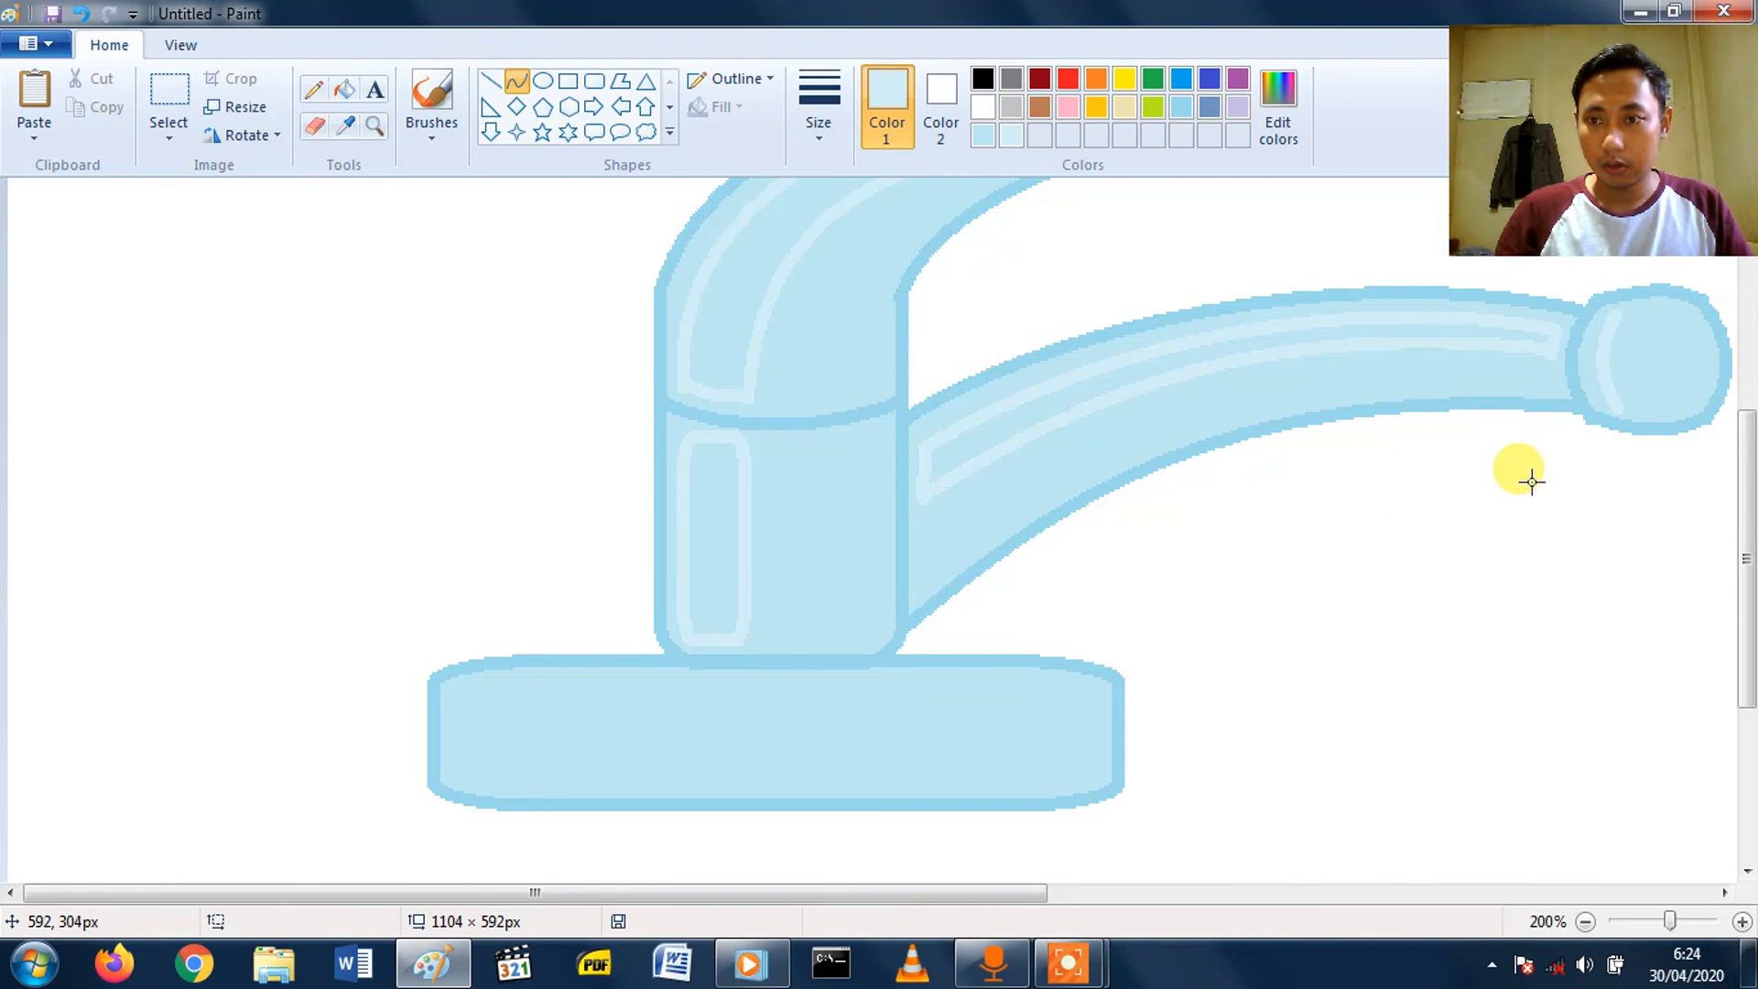
{"action": "scroll", "coordinate": [1272, 516], "scroll_direction": "up", "scroll_amount": 4}
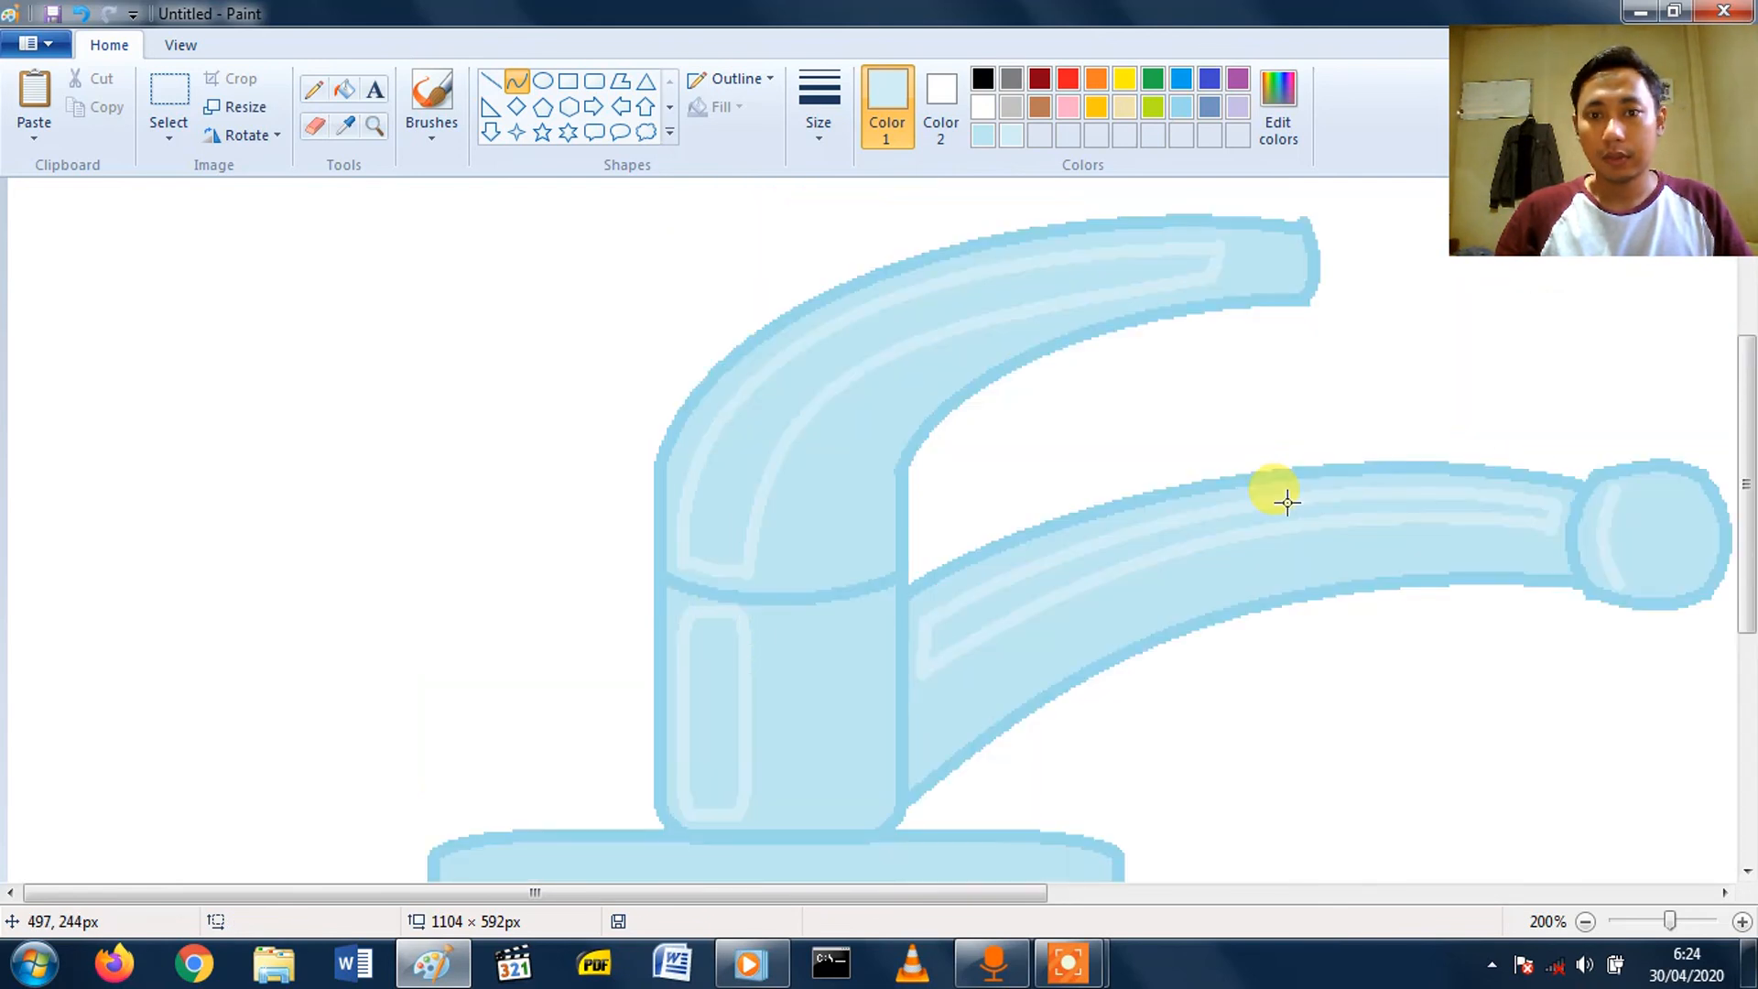
- Fill the highlight outlines in the spout, the faucet body and the side arm with the pale turquoise
{"action": "scroll", "coordinate": [1272, 515], "scroll_direction": "down", "scroll_amount": 2}
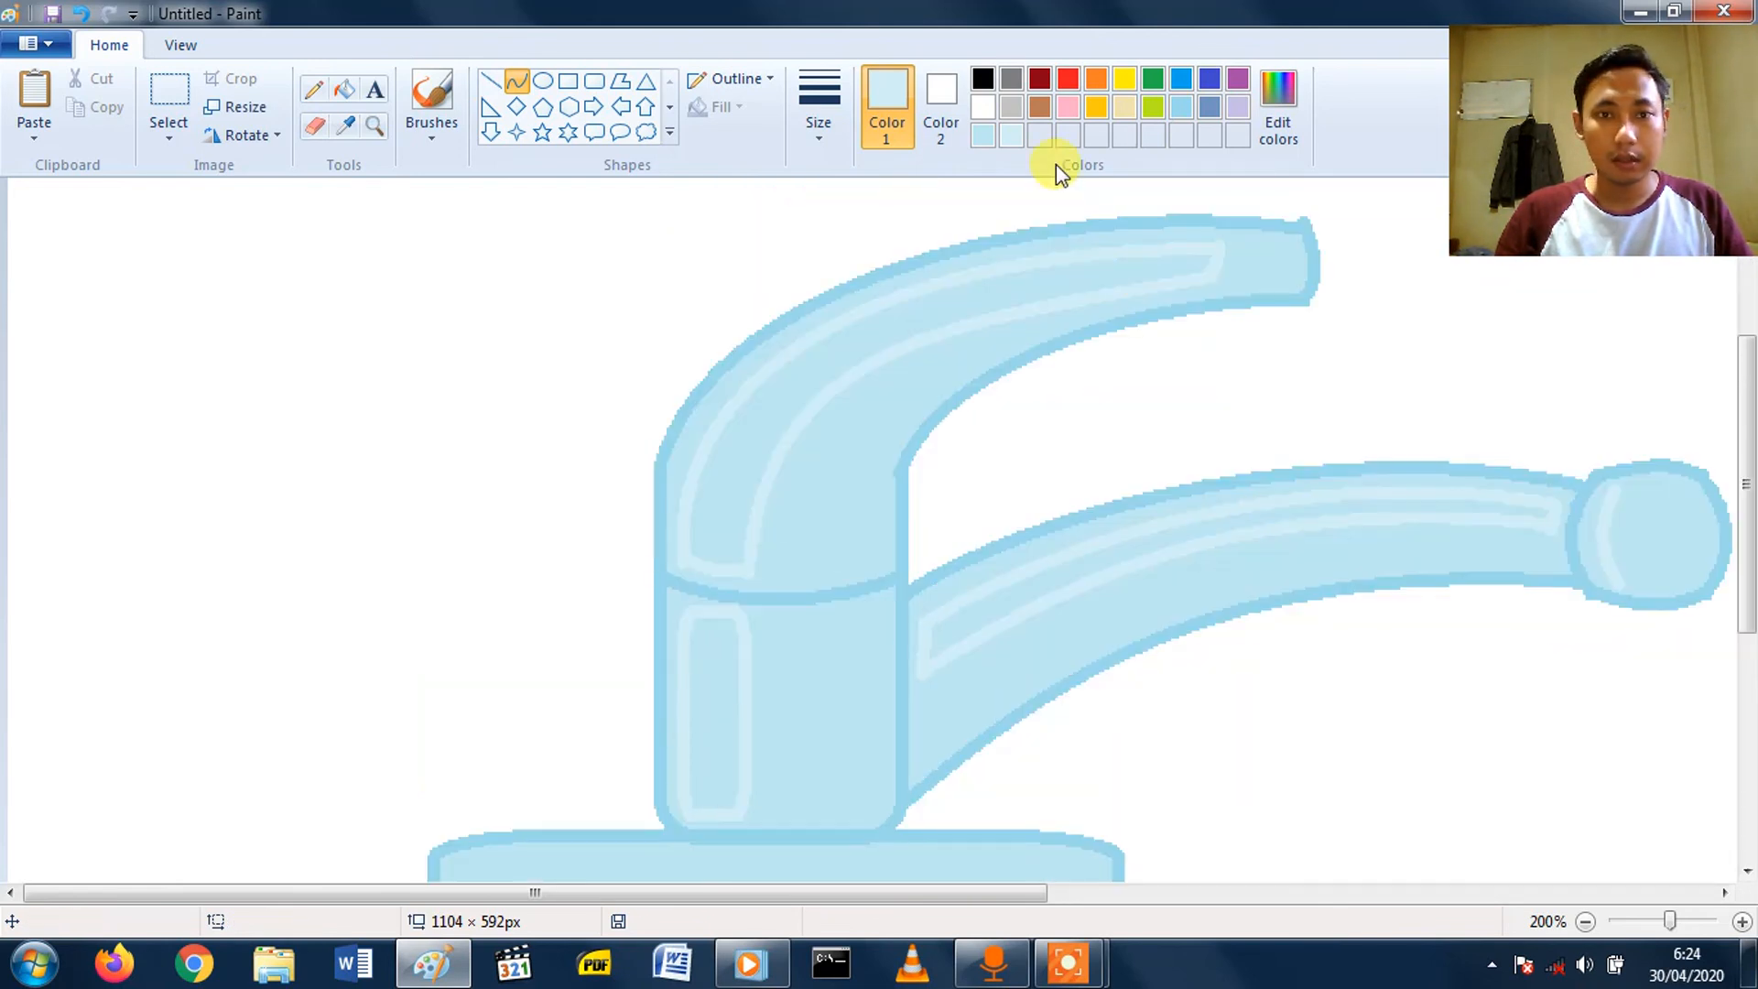
{"action": "left_click", "coordinate": [343, 91]}
{"action": "left_click", "coordinate": [987, 295]}
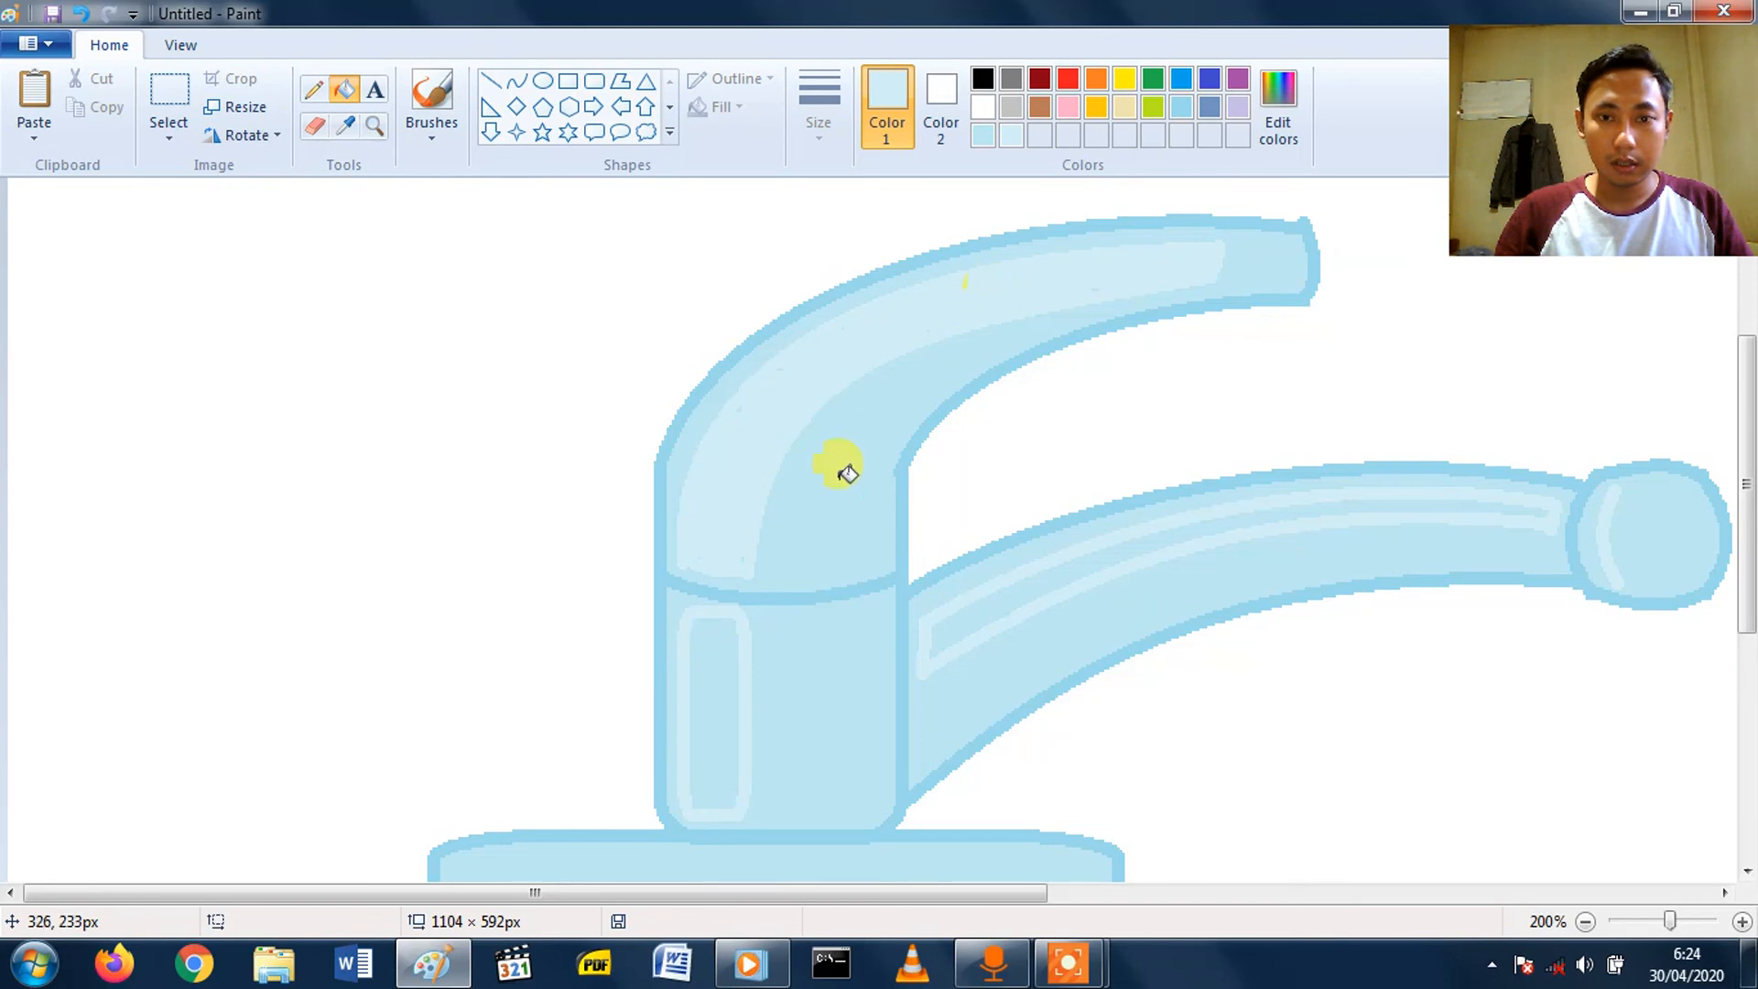
{"action": "scroll", "coordinate": [806, 522], "scroll_direction": "down", "scroll_amount": 2}
{"action": "left_click", "coordinate": [732, 606]}
{"action": "left_click", "coordinate": [1070, 384]}
{"action": "scroll", "coordinate": [1672, 415], "scroll_direction": "up", "scroll_amount": 2}
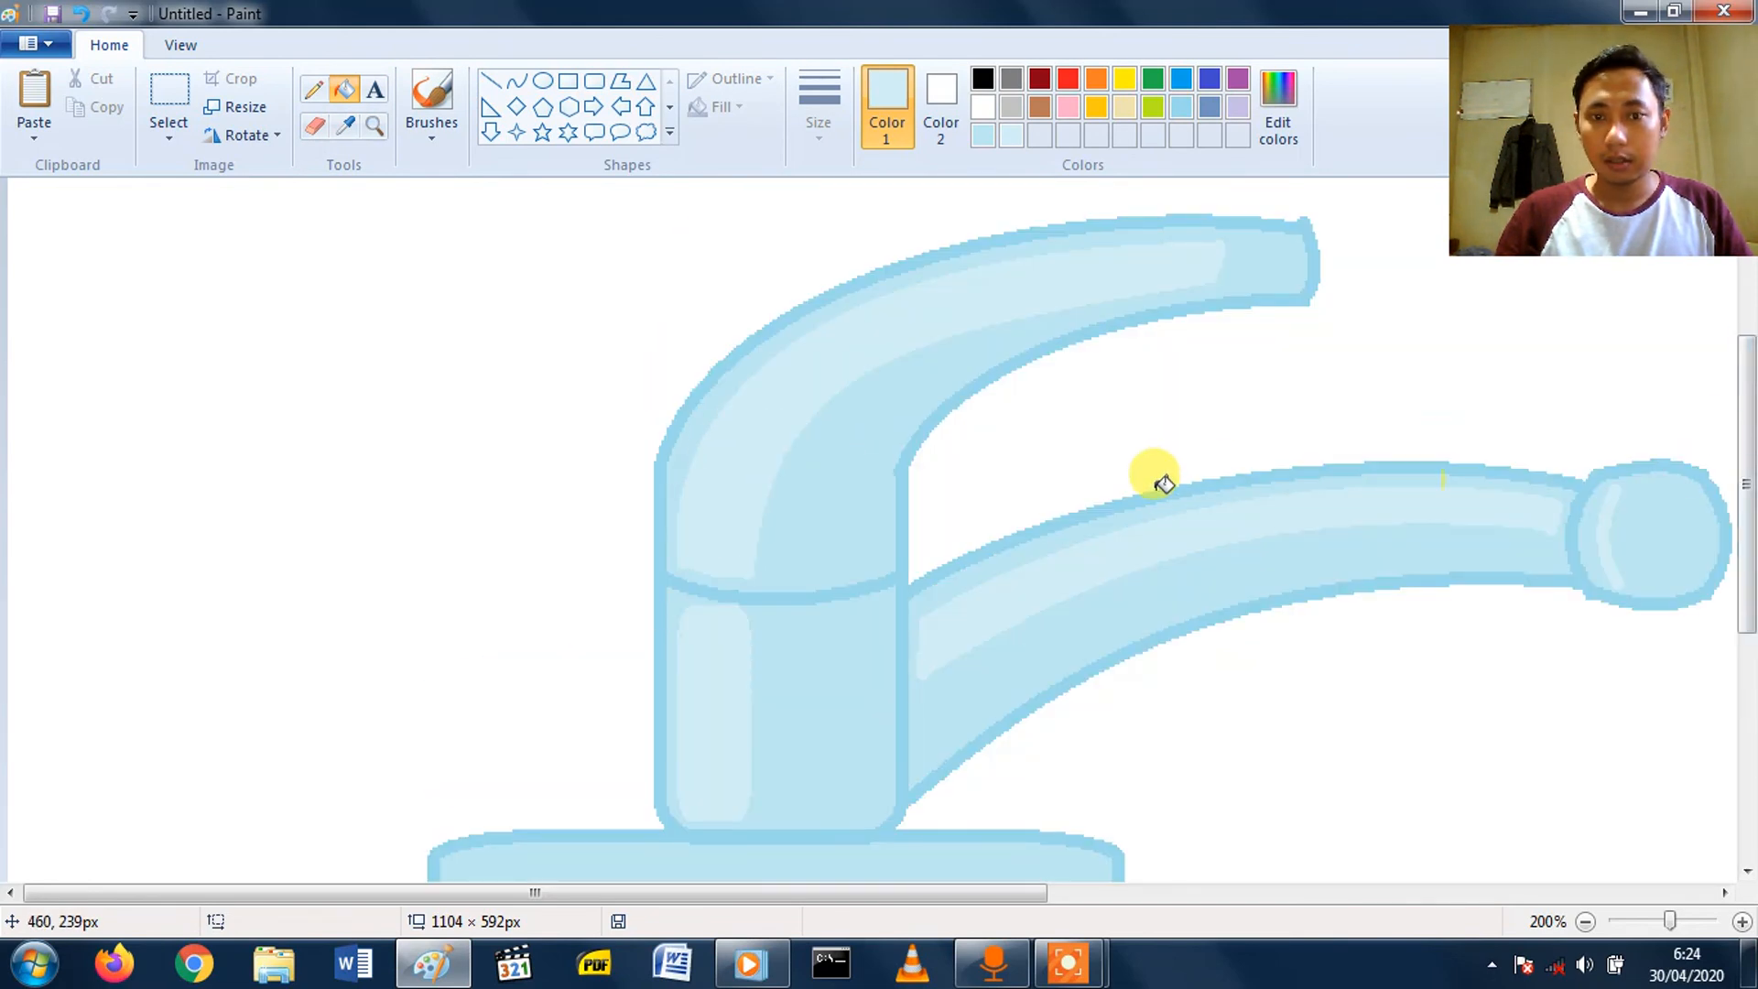
{"action": "scroll", "coordinate": [1154, 486], "scroll_direction": "down", "scroll_amount": 2}
{"action": "scroll", "coordinate": [1137, 489], "scroll_direction": "down", "scroll_amount": 3}
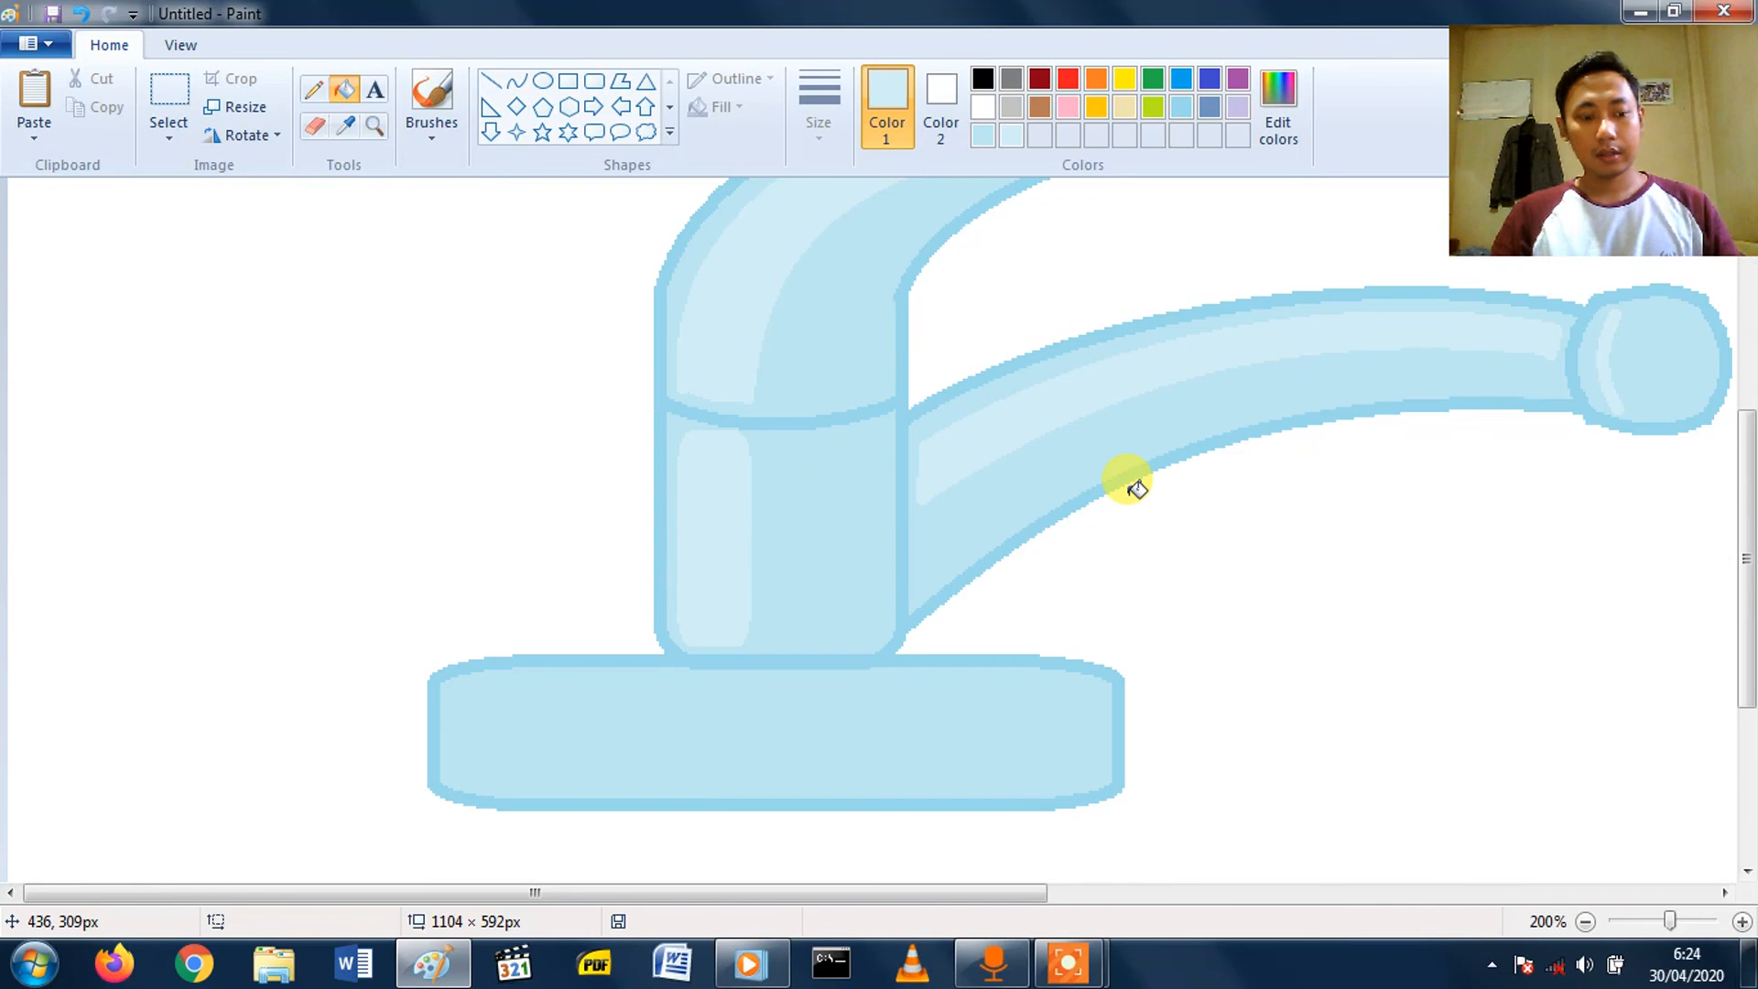
- Draw a bright blue upright ellipse outline about 44 × 71 px in the empty area right of the faucet
{"action": "scroll", "coordinate": [1136, 490], "scroll_direction": "down", "scroll_amount": 1, "text": "ctrl"}
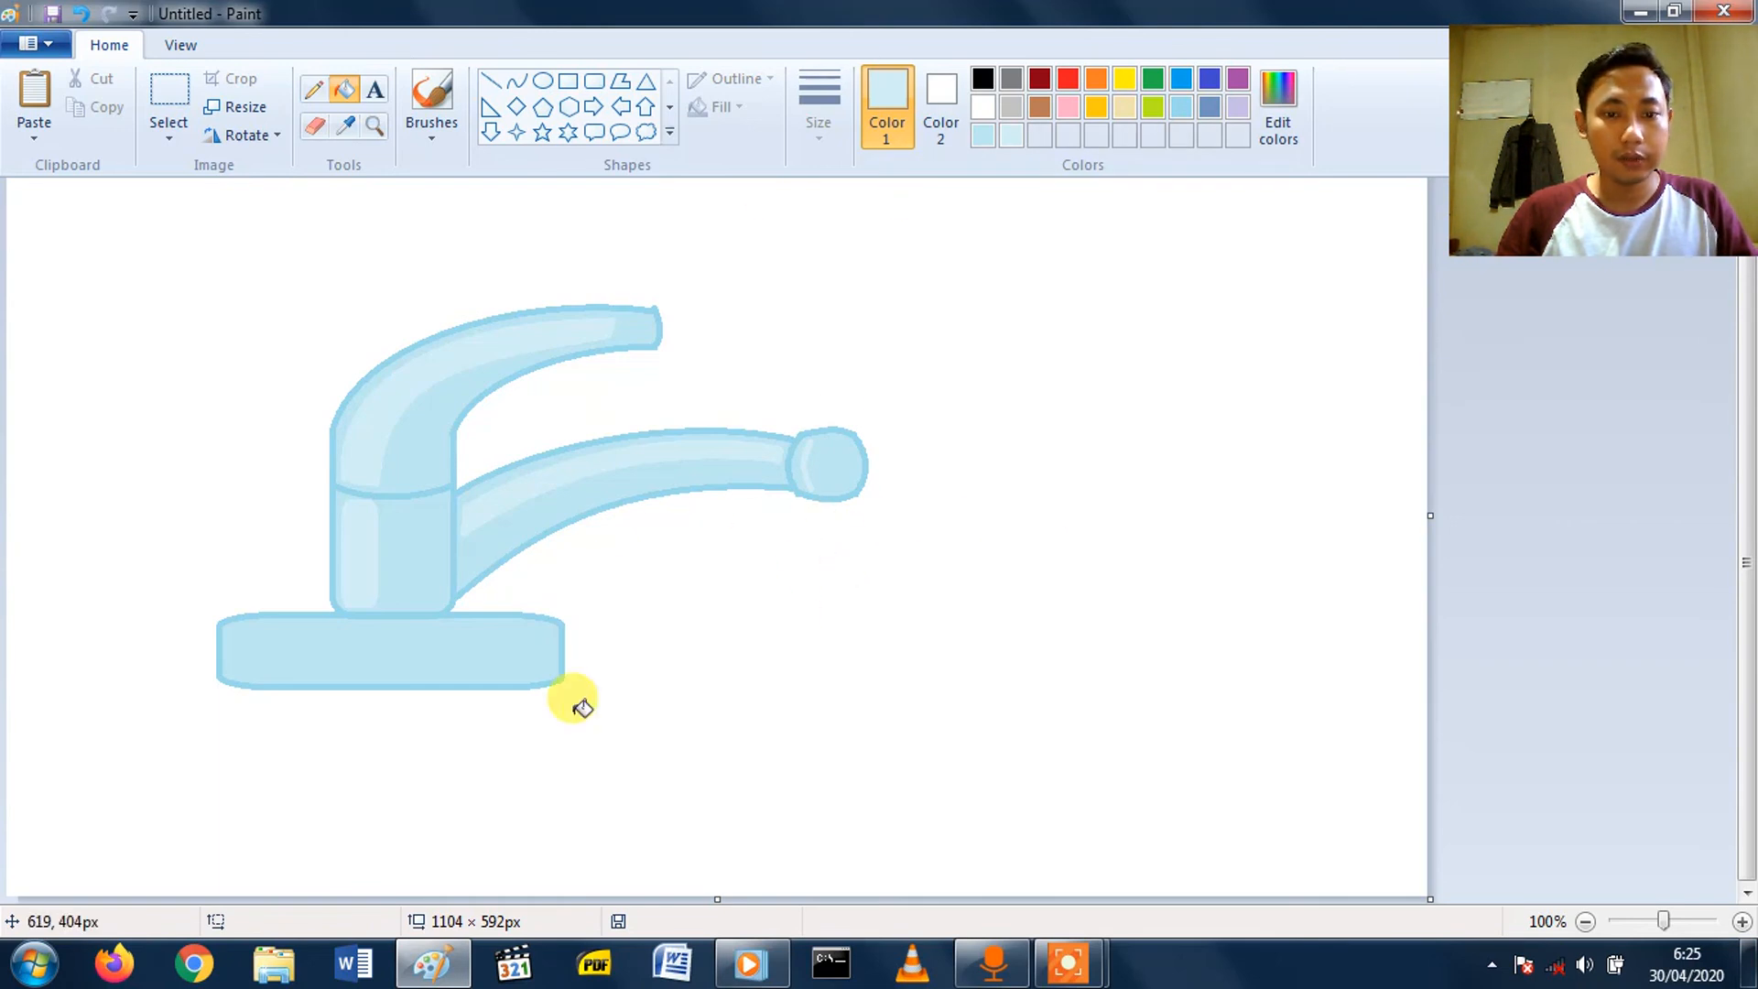
{"action": "left_click", "coordinate": [543, 84]}
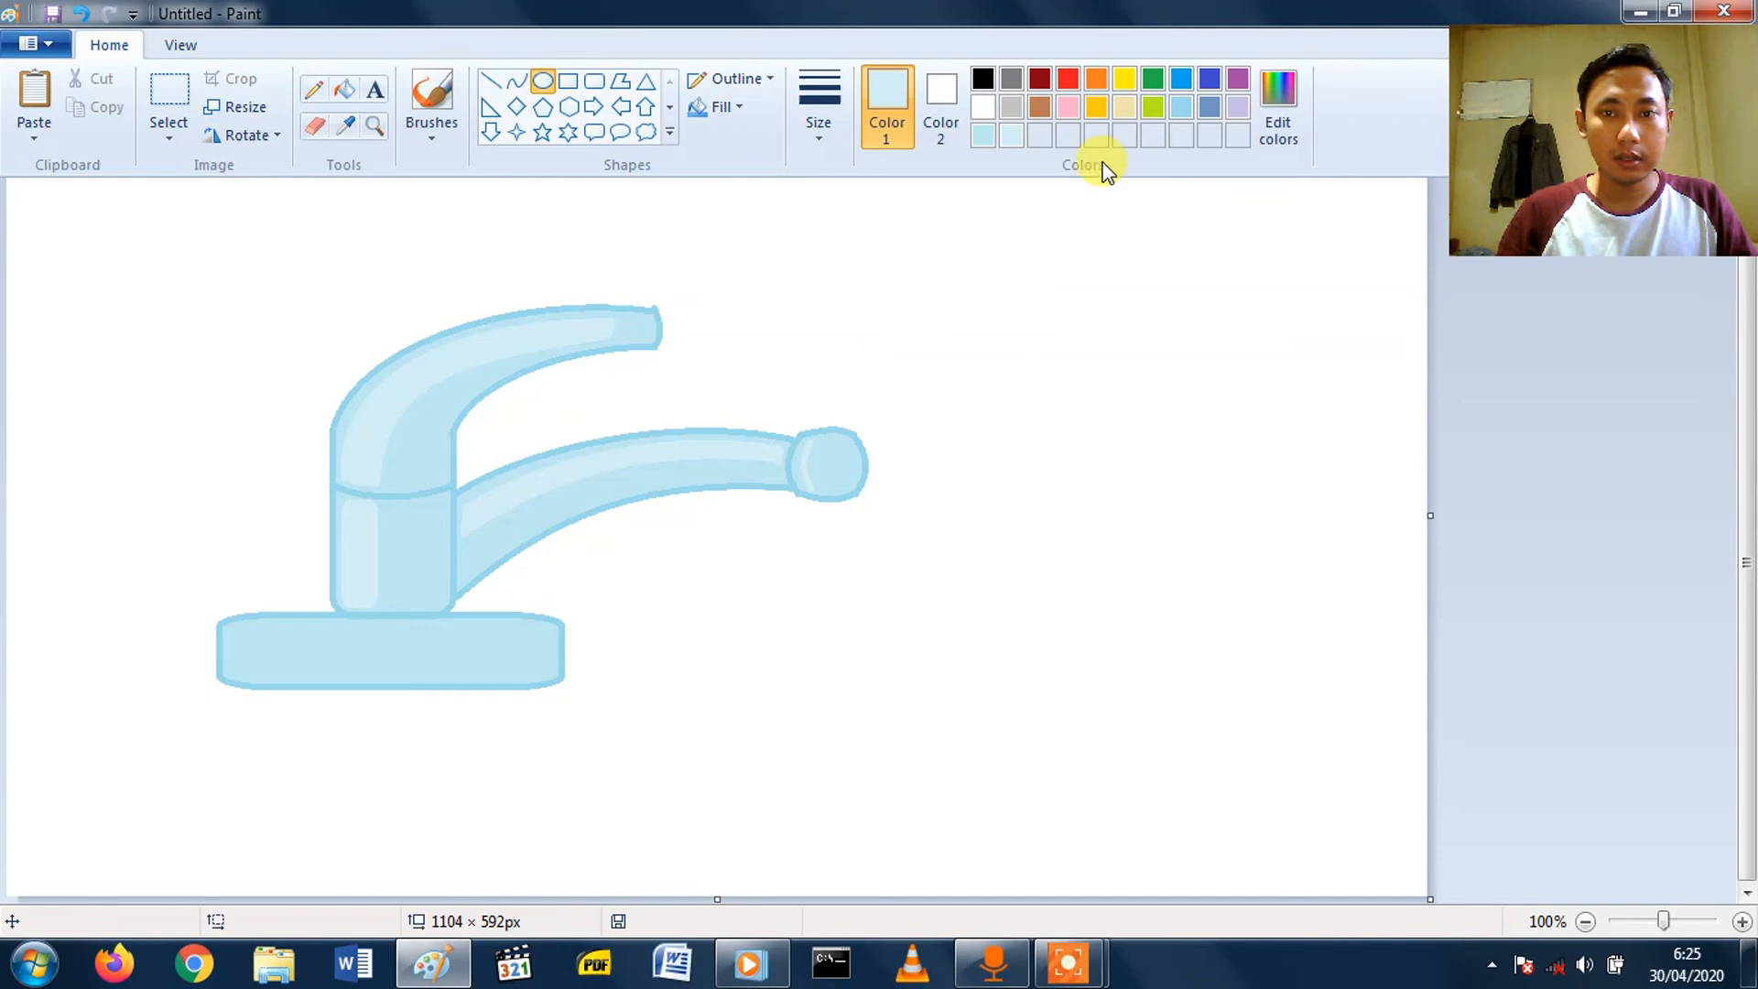
{"action": "left_click", "coordinate": [1182, 81]}
{"action": "left_click_drag", "start_coordinate": [1038, 437], "coordinate": [1097, 528]}
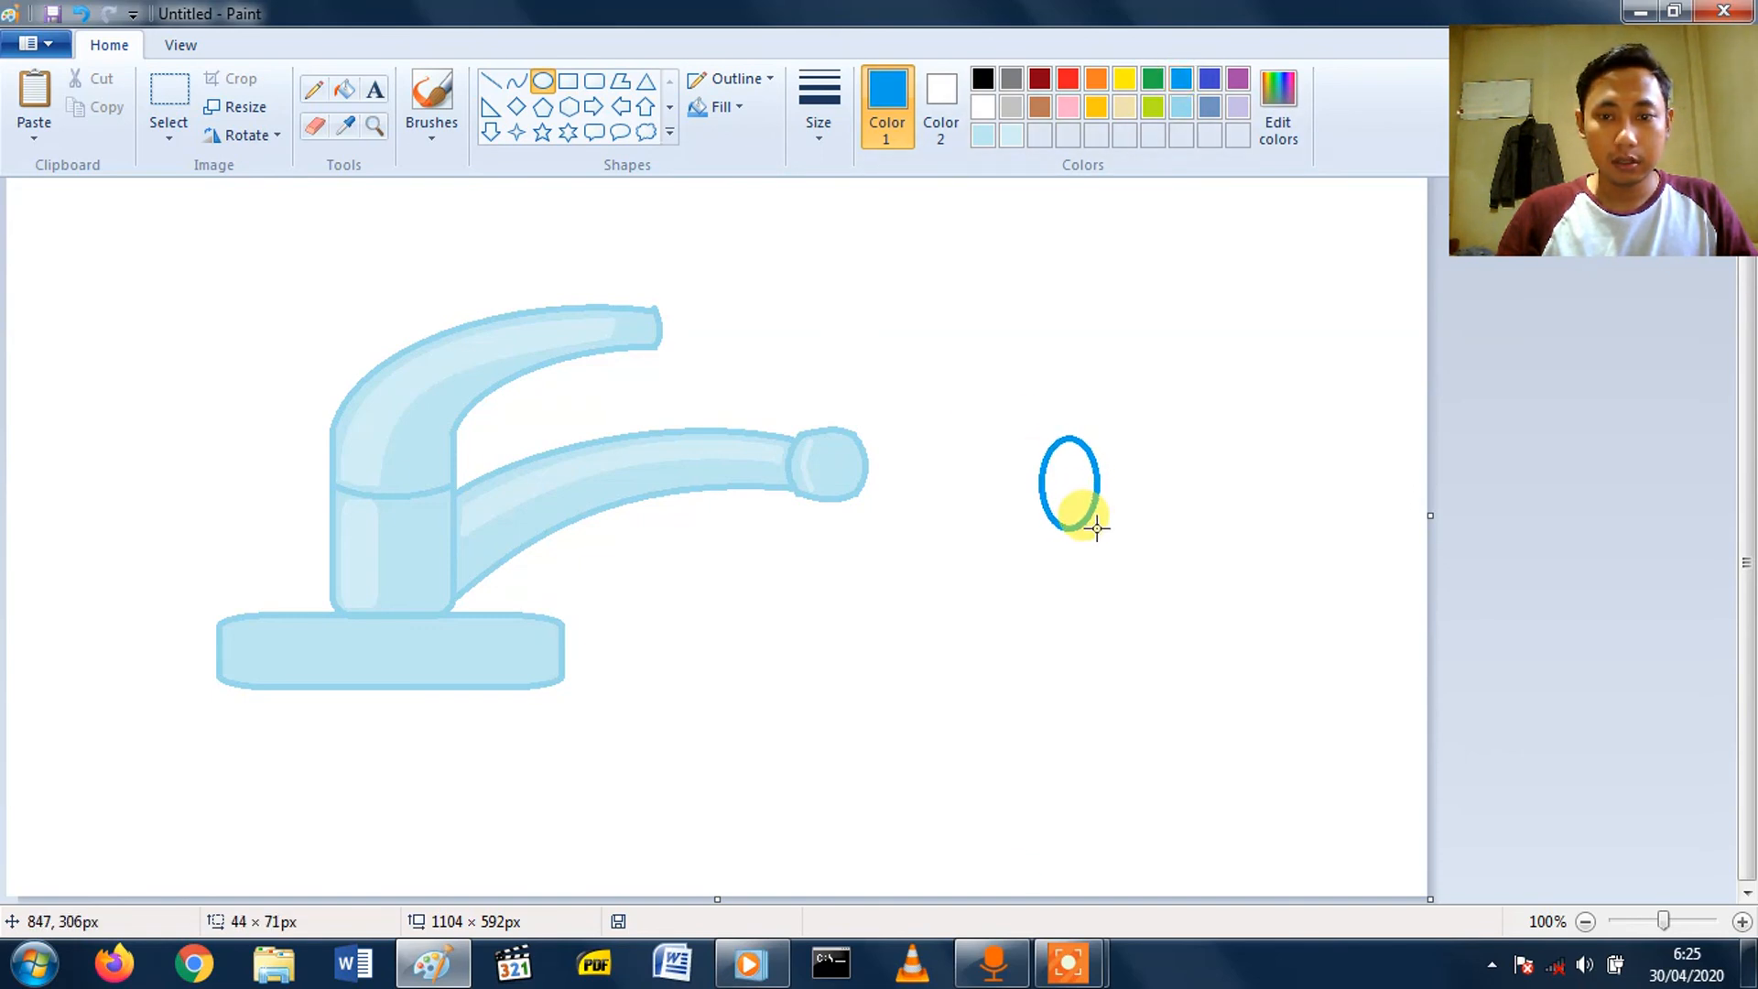
{"action": "left_click", "coordinate": [1205, 399]}
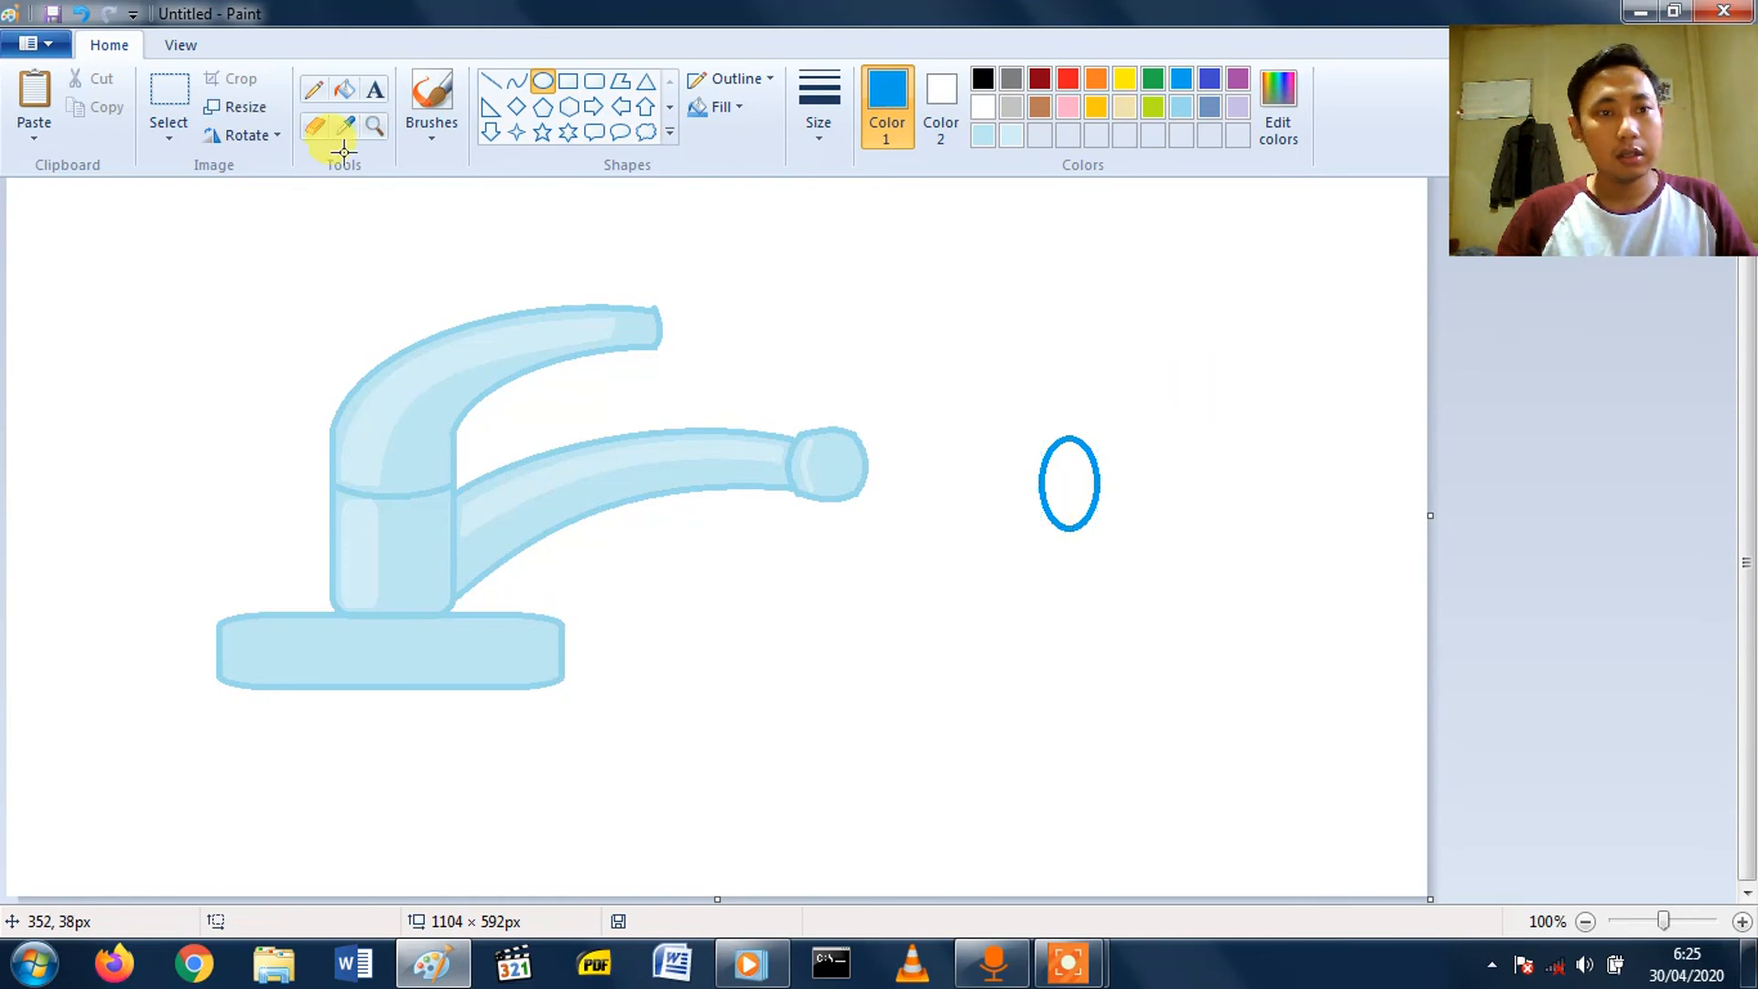
- Delete the upper half of the blue ellipse, leaving its U-shaped lower part
{"action": "left_click", "coordinate": [156, 89]}
{"action": "left_click_drag", "start_coordinate": [1010, 478], "coordinate": [1134, 418]}
{"action": "key", "text": "Delete"}
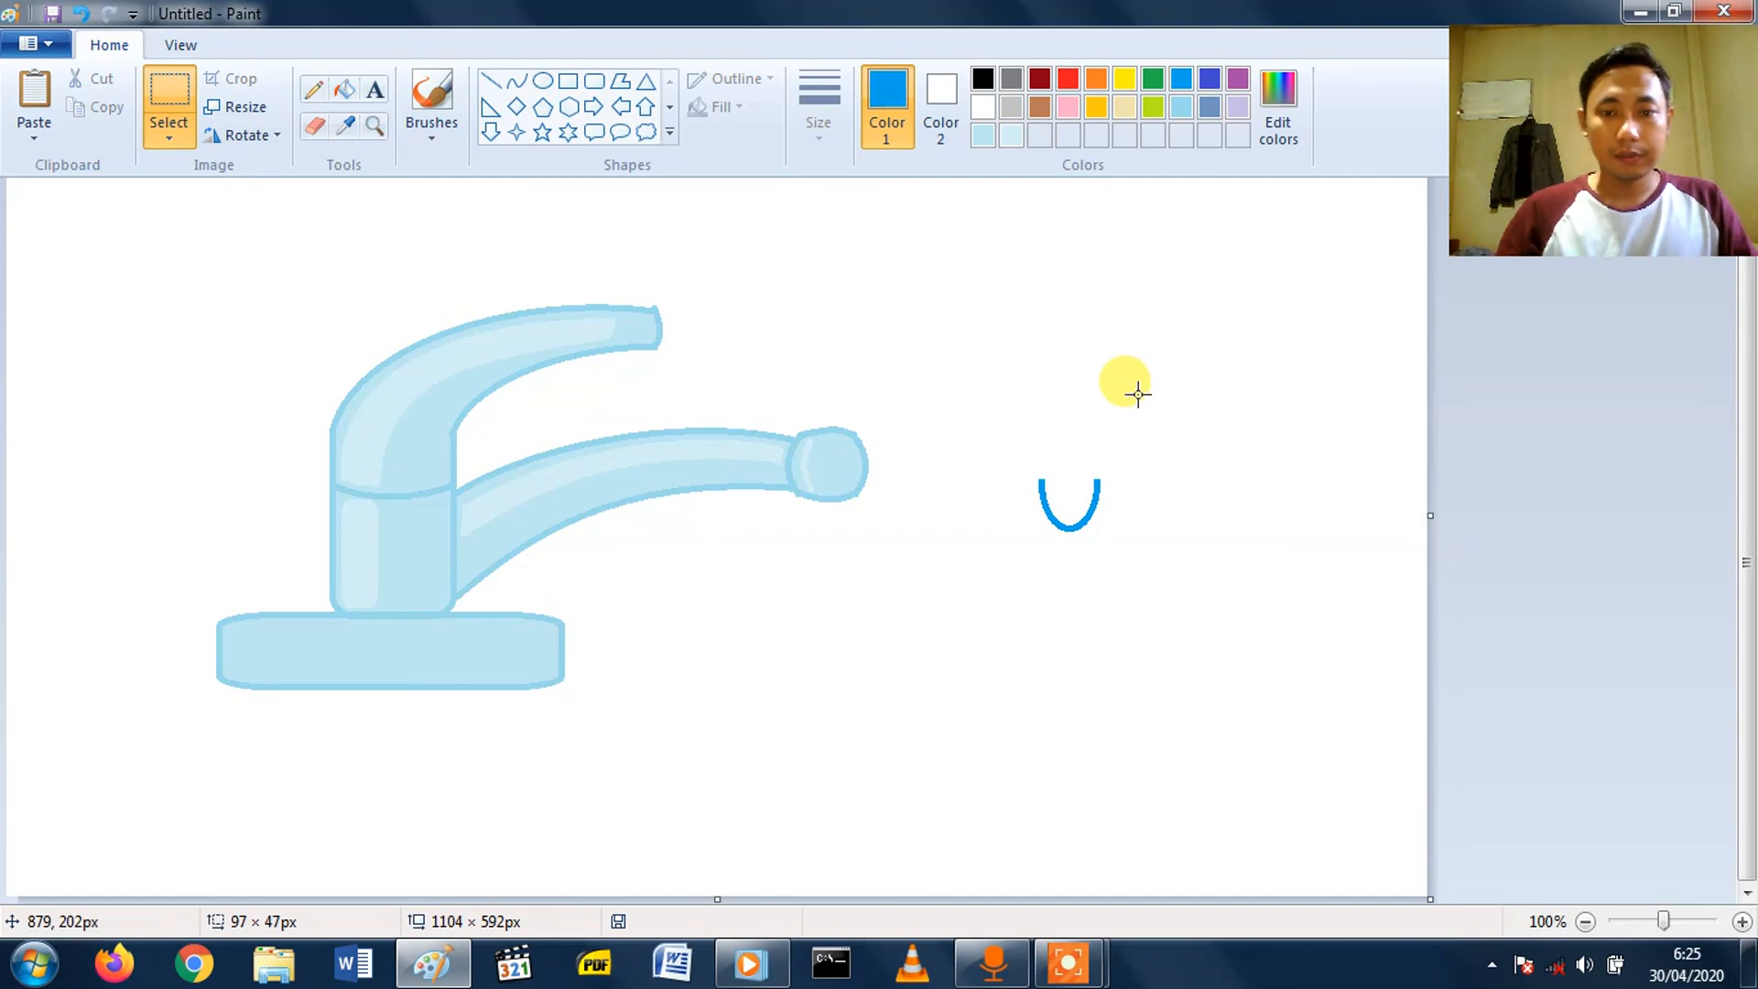
- Draw a blue curve about 17 × 47 px from the U shape's left end up to the drop's tip, bowed outward
{"action": "left_click", "coordinate": [511, 86]}
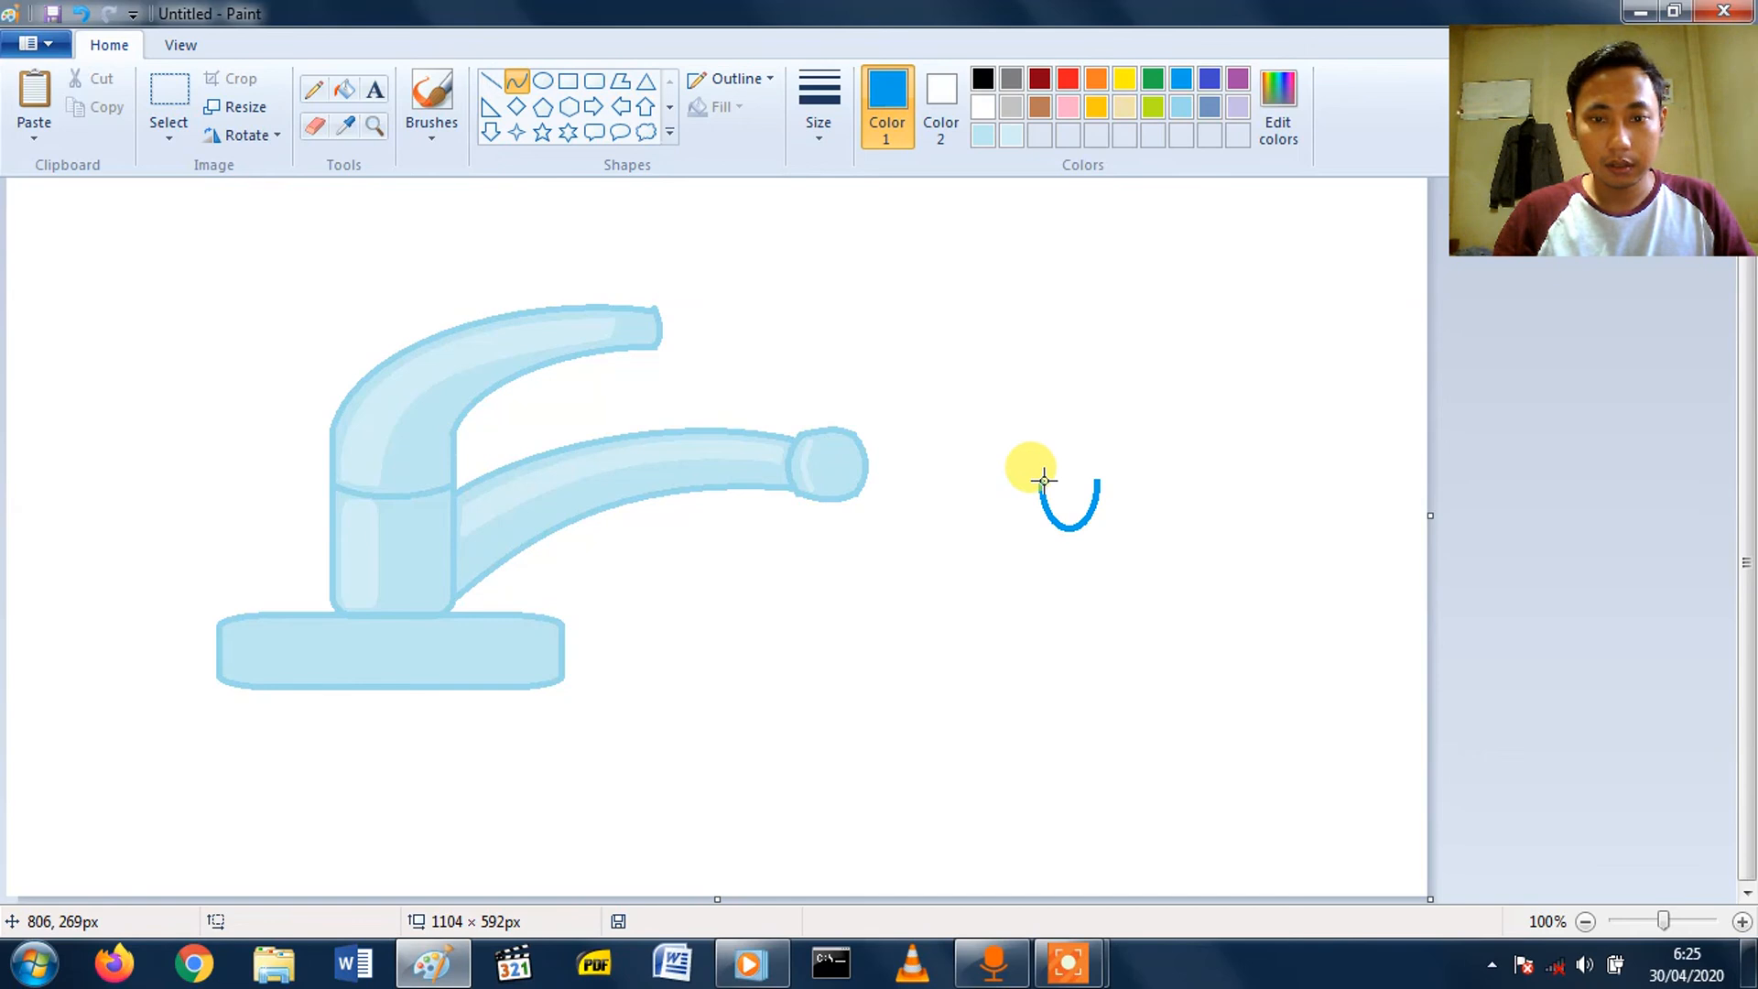
{"action": "left_click_drag", "start_coordinate": [1041, 480], "coordinate": [1059, 426]}
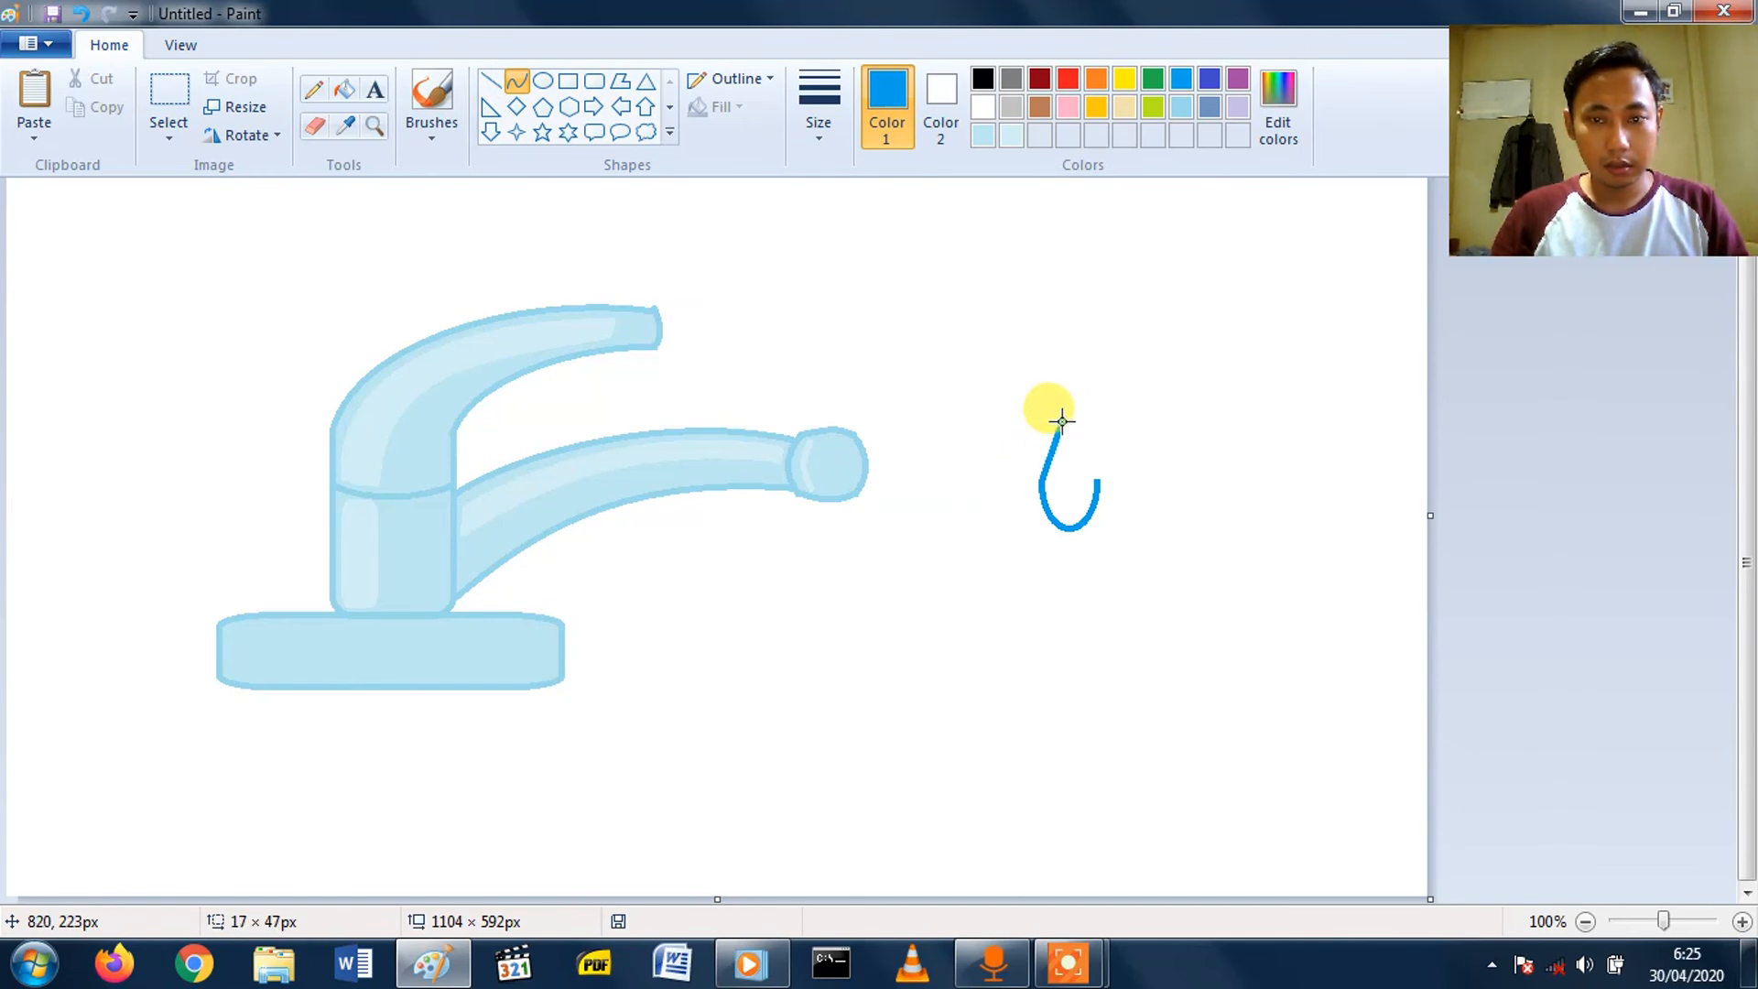
{"action": "mouse_move", "coordinate": [1059, 424]}
{"action": "left_mouse_down"}
{"action": "mouse_move", "coordinate": [1043, 450]}
{"action": "mouse_move", "coordinate": [1049, 433]}
{"action": "left_mouse_up"}
{"action": "left_click", "coordinate": [1250, 419]}
{"action": "left_click_drag", "start_coordinate": [1315, 447], "coordinate": [1302, 442]}
{"action": "key", "text": "ctrl+z"}
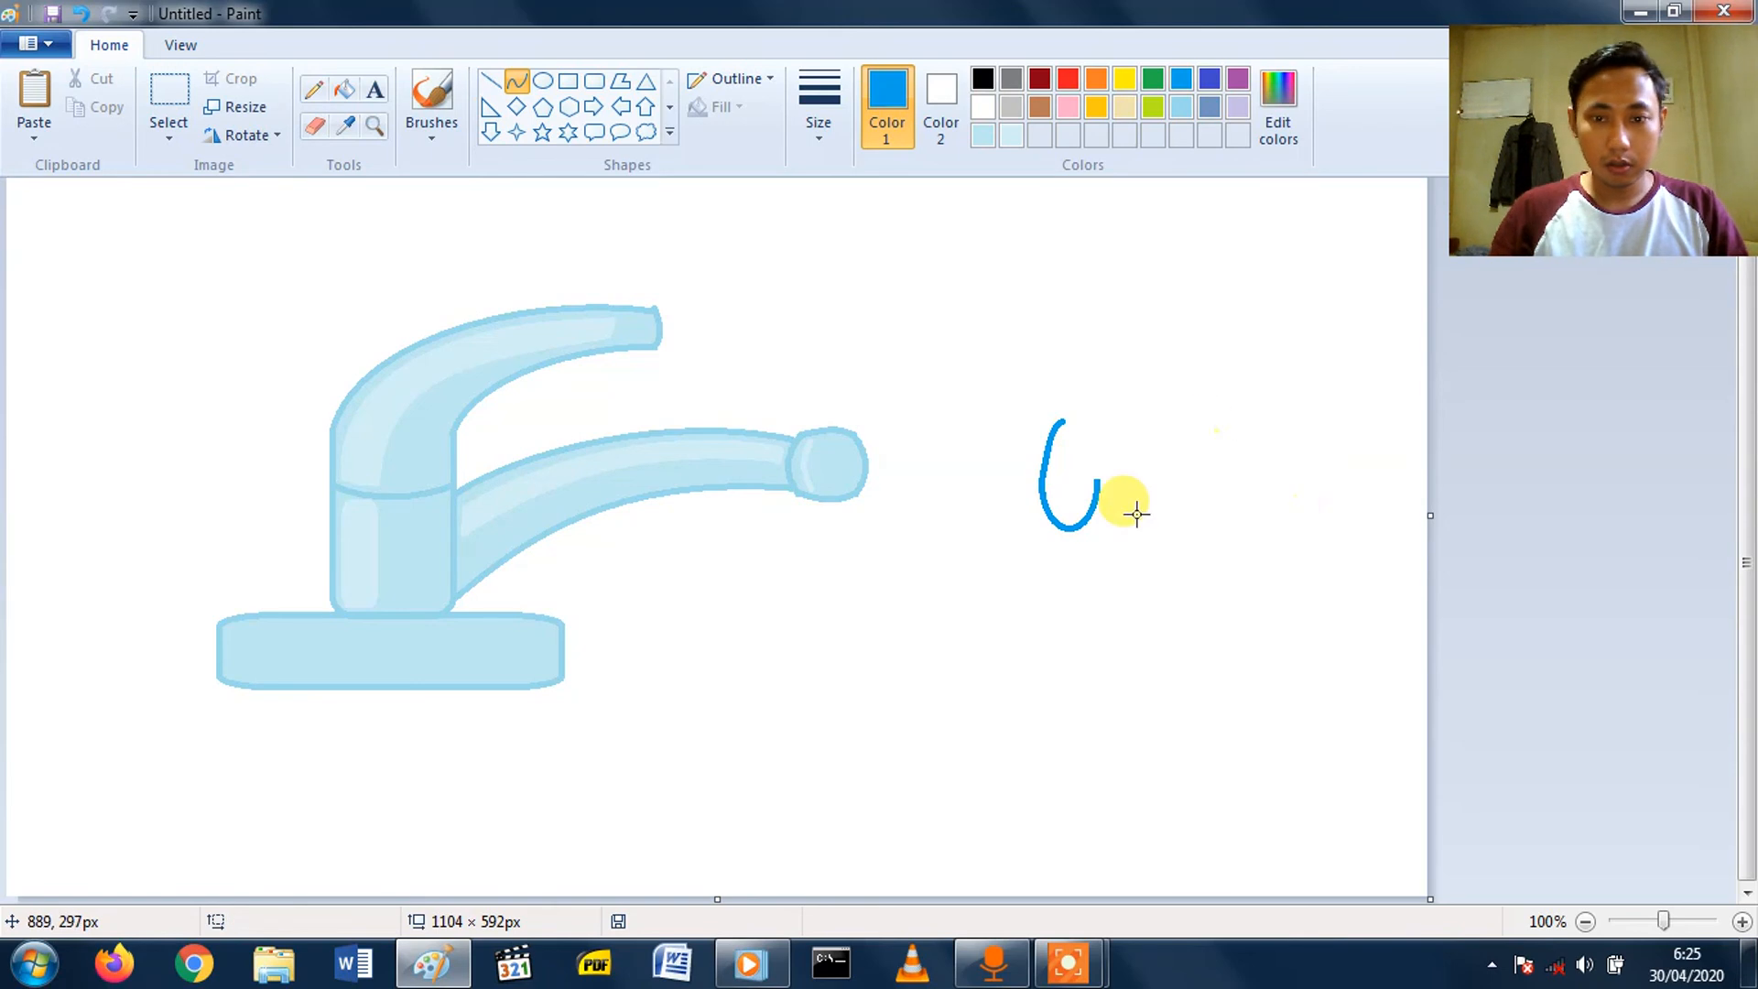
- Close the drop's right side with a curve about 31 × 50 px meeting the tip, and fill the drop with blue
{"action": "left_click", "coordinate": [1079, 421]}
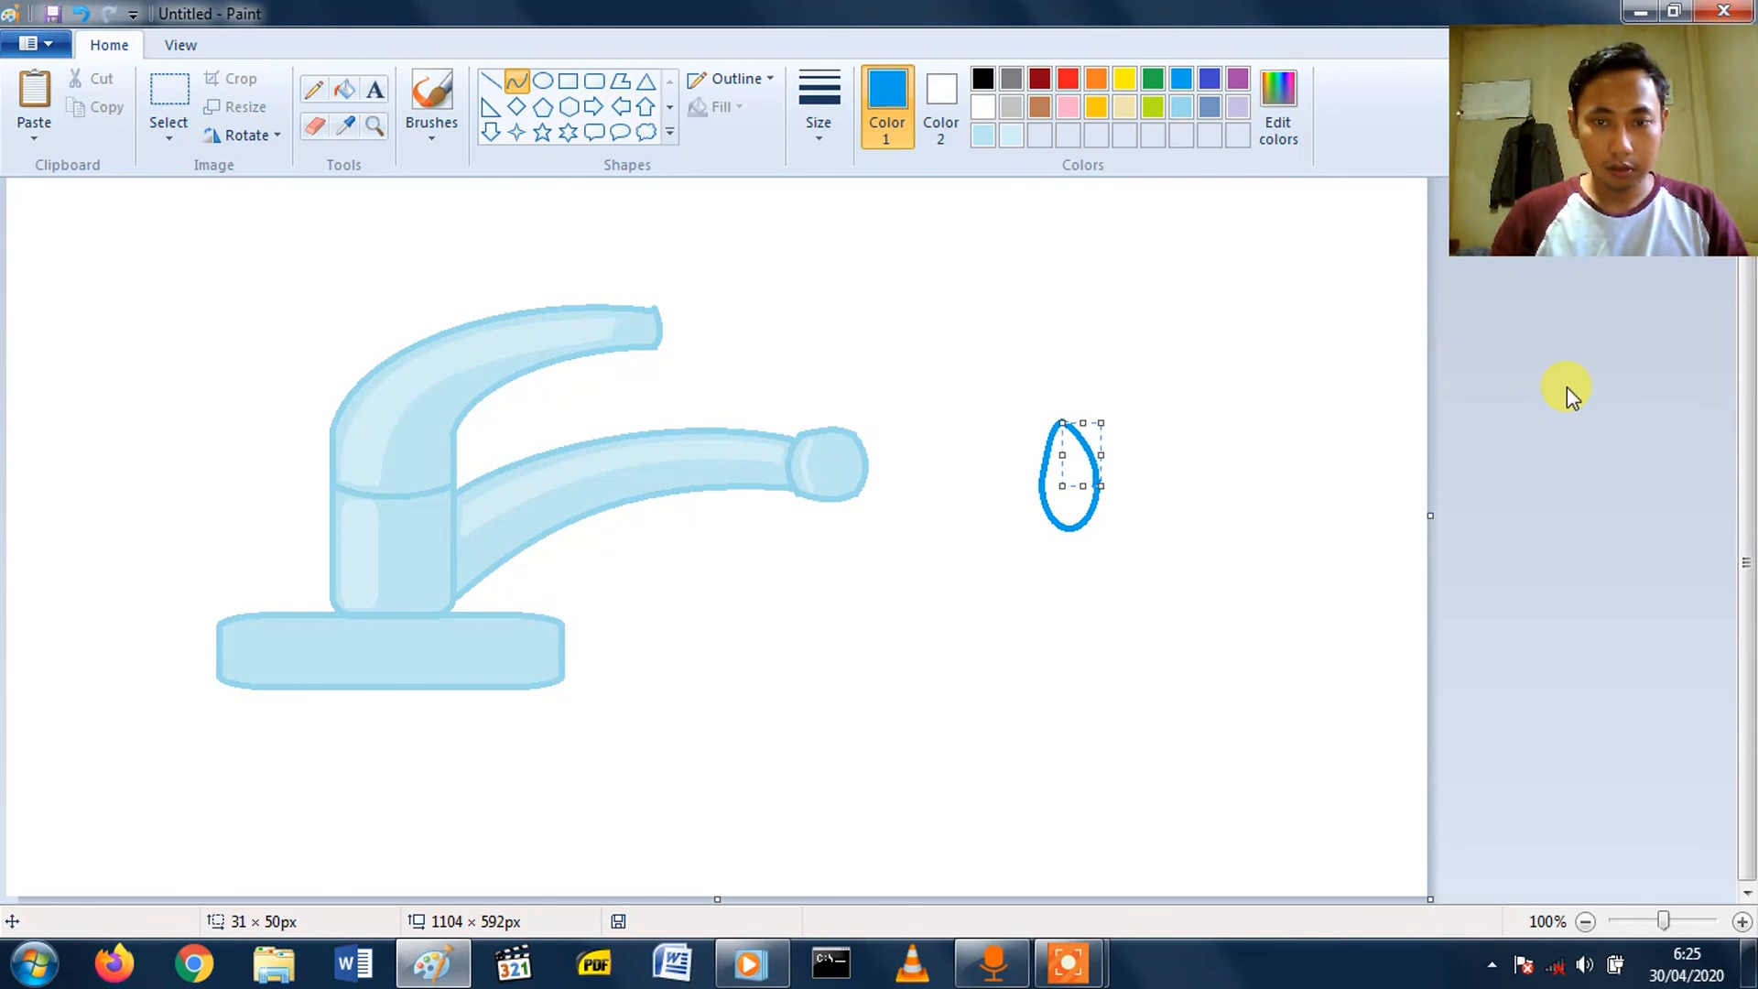
{"action": "key", "text": "Up"}
{"action": "key", "text": "Up"}
{"action": "key", "text": "Right"}
{"action": "left_click", "coordinate": [1068, 556]}
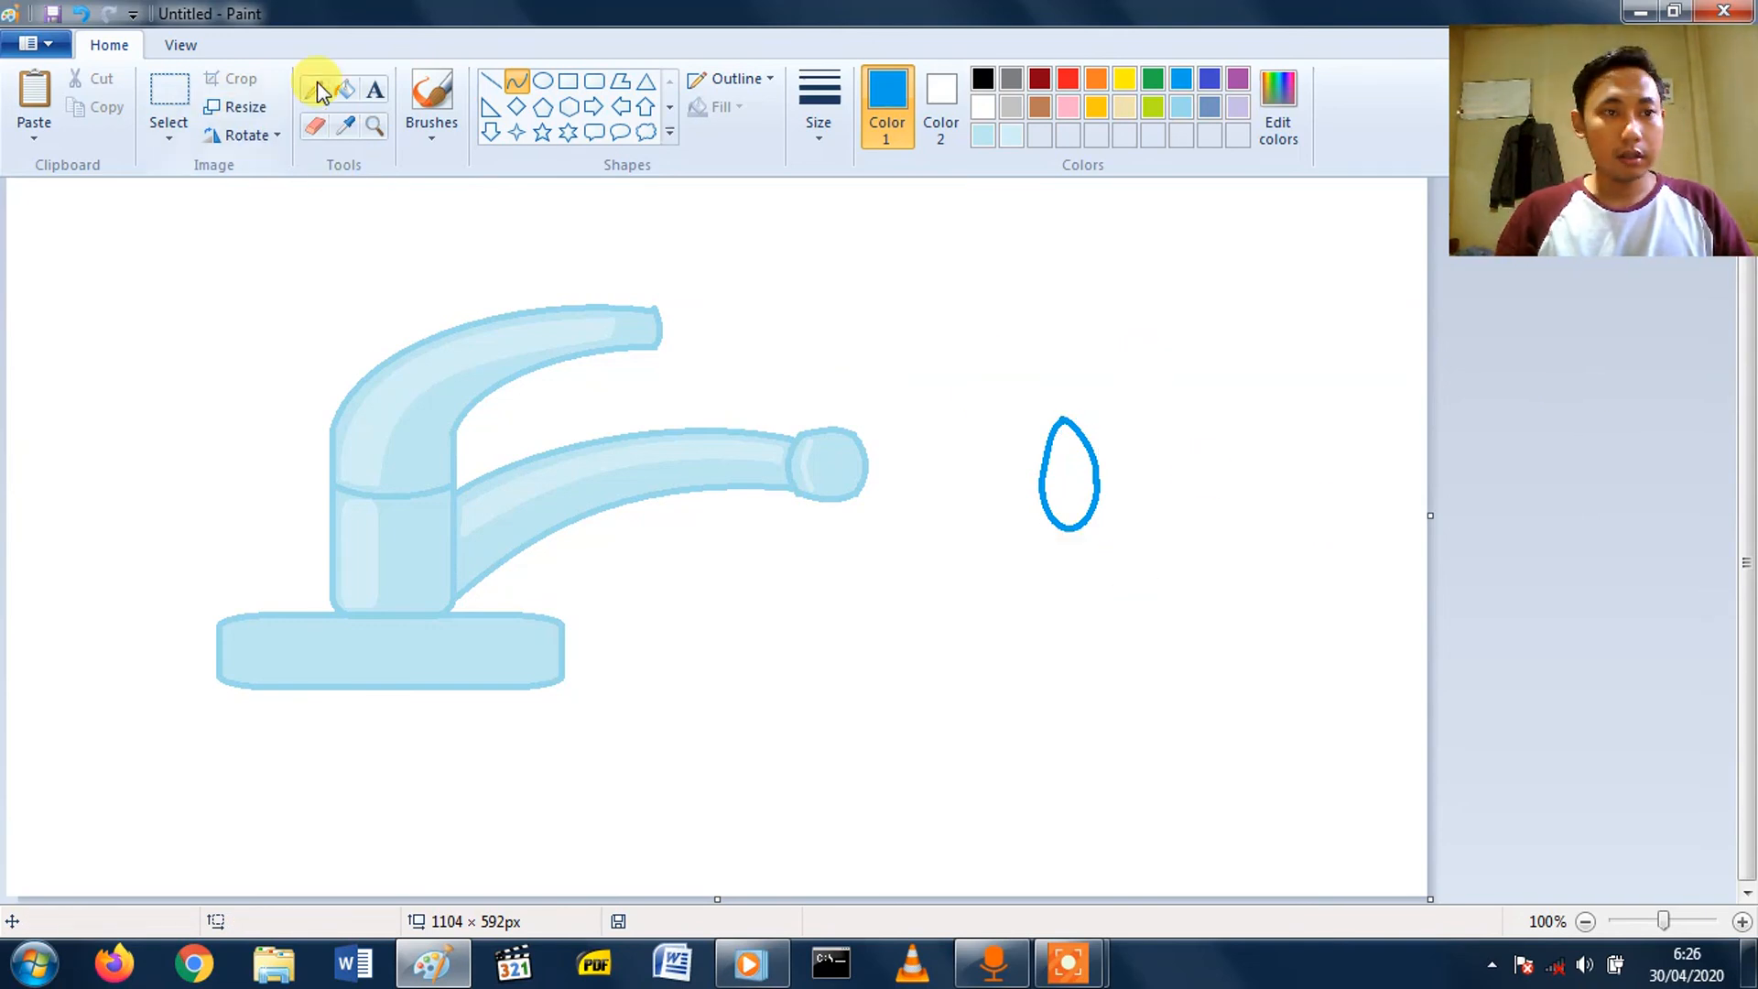
{"action": "left_click", "coordinate": [352, 91]}
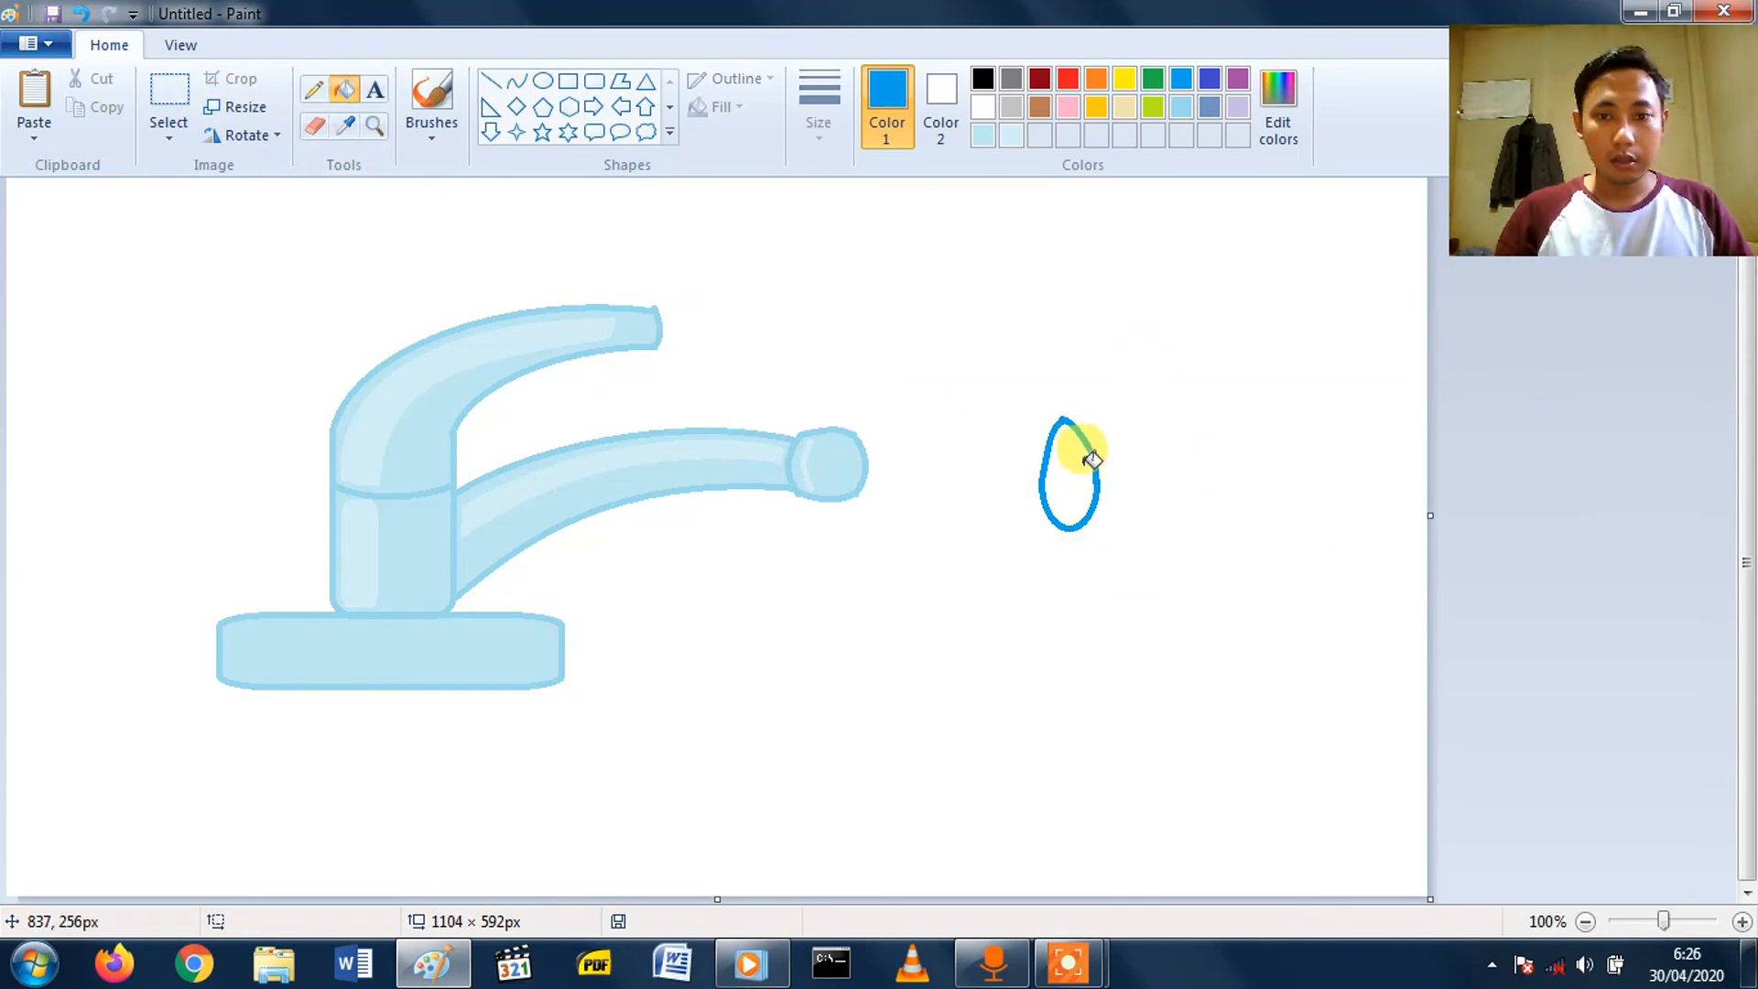
{"action": "left_click", "coordinate": [1093, 458]}
- Shrink the blue drop with its selection area to about 93 × 95 px and move it farther right of the faucet
{"action": "left_click", "coordinate": [170, 96]}
{"action": "left_click_drag", "start_coordinate": [1000, 389], "coordinate": [1170, 589]}
{"action": "left_click_drag", "start_coordinate": [1053, 553], "coordinate": [1120, 517]}
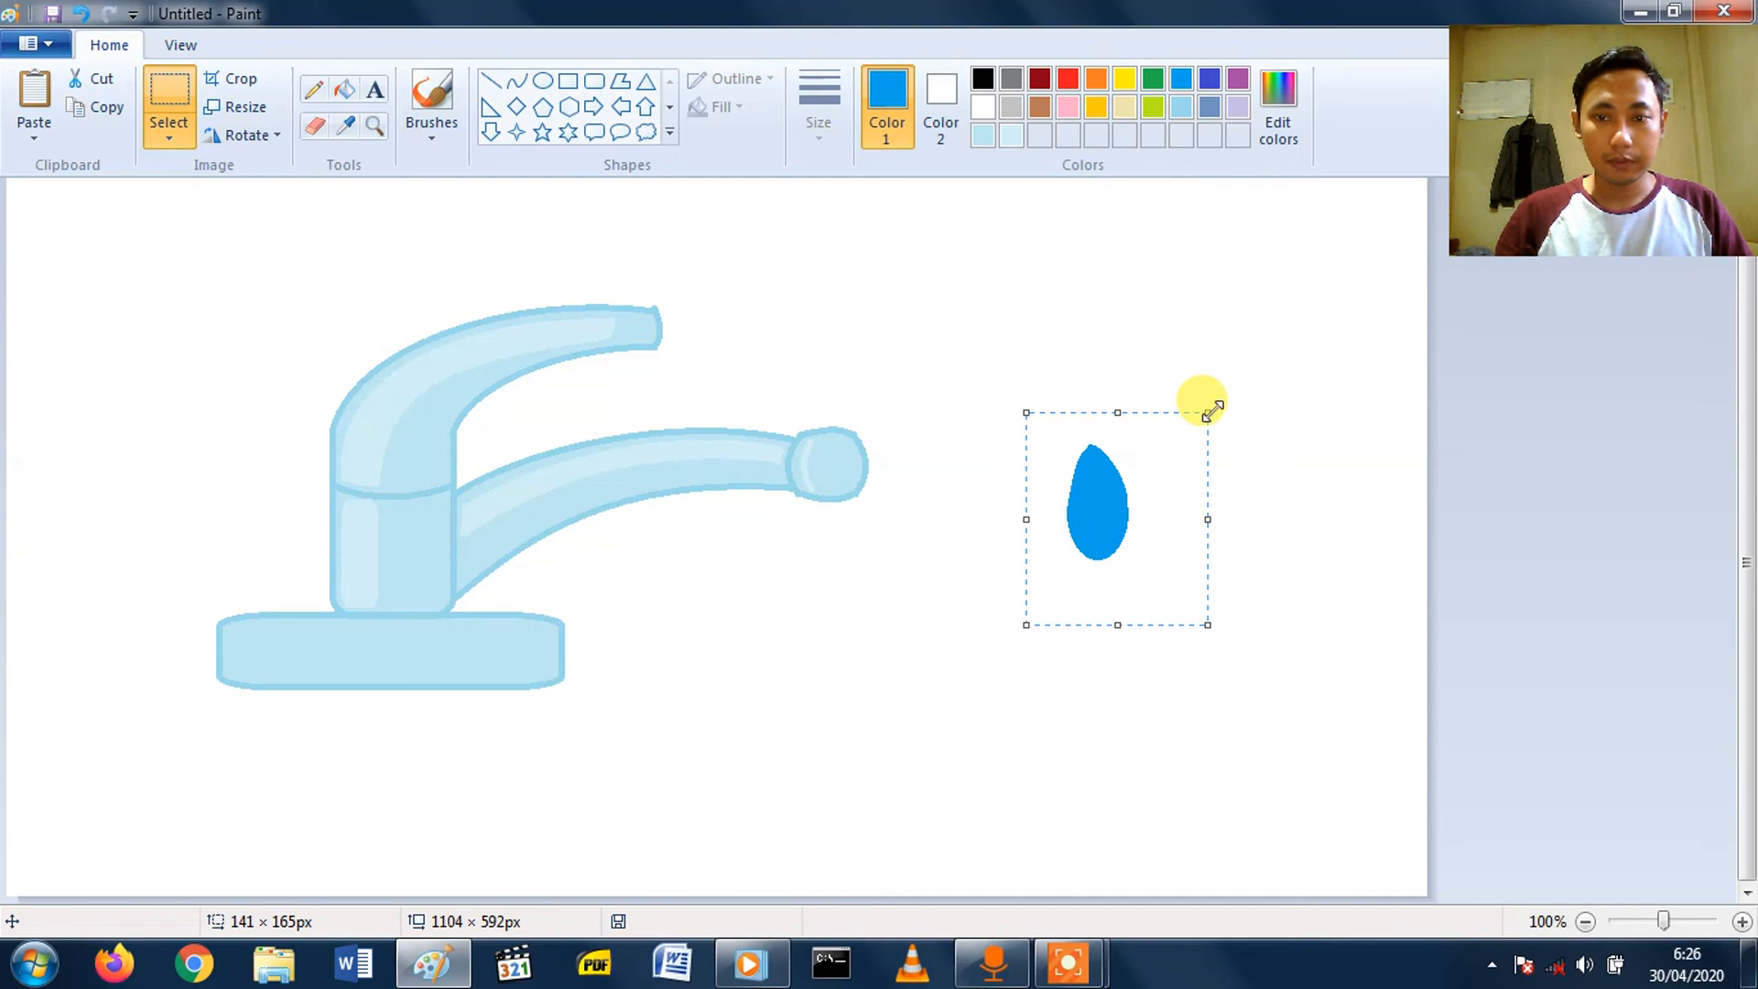
{"action": "left_click_drag", "start_coordinate": [1209, 408], "coordinate": [1159, 487]}
{"action": "left_click_drag", "start_coordinate": [1099, 573], "coordinate": [1180, 514]}
{"action": "left_click_drag", "start_coordinate": [1238, 433], "coordinate": [1224, 447]}
{"action": "left_click_drag", "start_coordinate": [1170, 513], "coordinate": [1217, 474]}
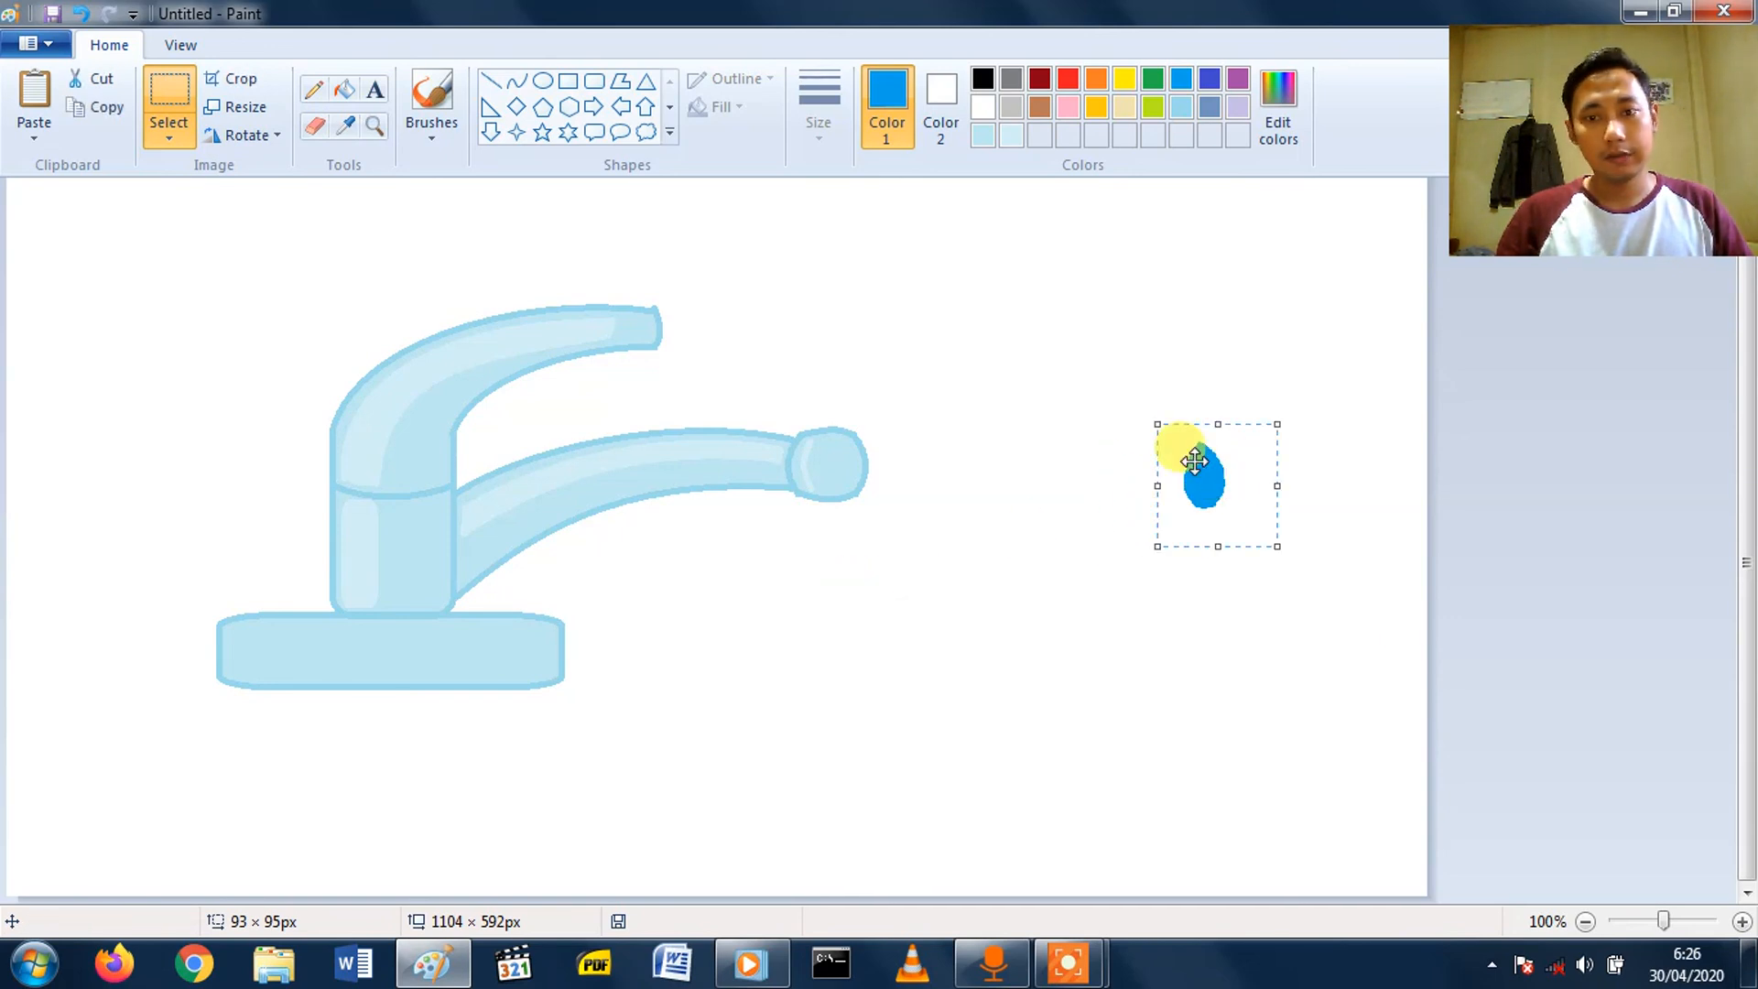
- Copy the blue drop and place two copies, one above the other, below the side arm's round tip
{"action": "left_click", "coordinate": [95, 107]}
{"action": "left_click", "coordinate": [1203, 330]}
{"action": "left_click_drag", "start_coordinate": [1152, 408], "coordinate": [1259, 542]}
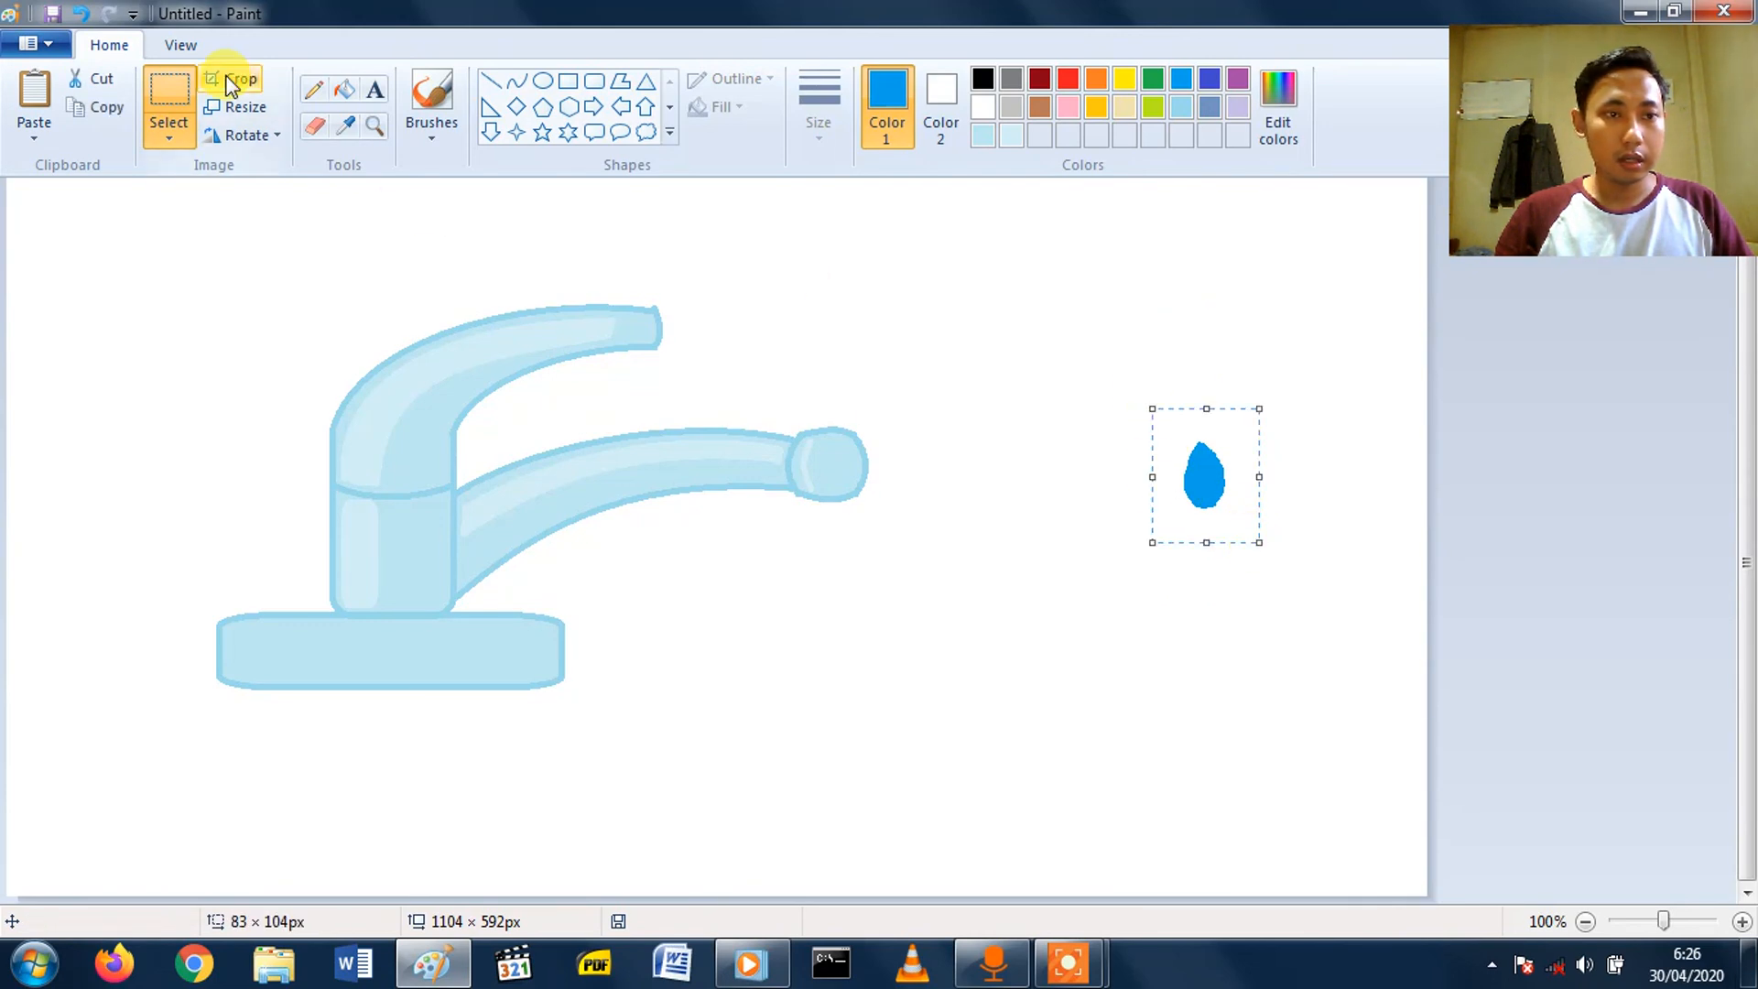
{"action": "left_click", "coordinate": [95, 108]}
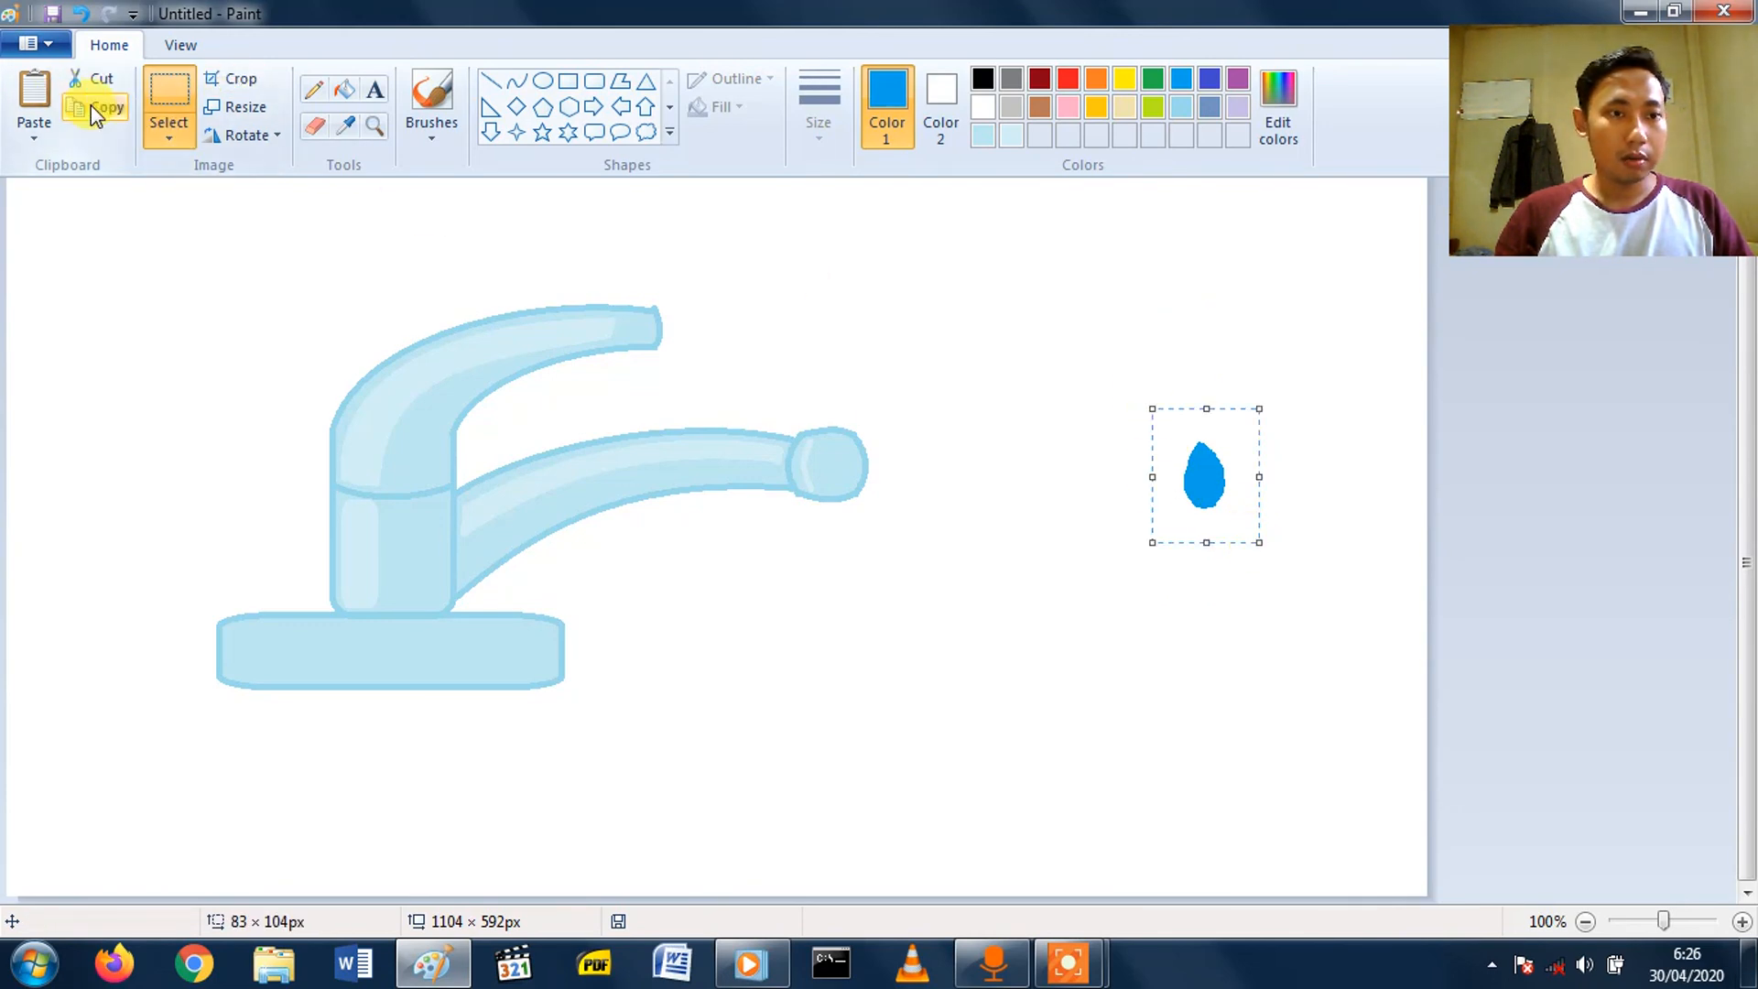
{"action": "left_click", "coordinate": [42, 100]}
{"action": "left_click_drag", "start_coordinate": [57, 229], "coordinate": [822, 533]}
{"action": "left_click", "coordinate": [37, 101]}
{"action": "left_click_drag", "start_coordinate": [50, 220], "coordinate": [825, 649]}
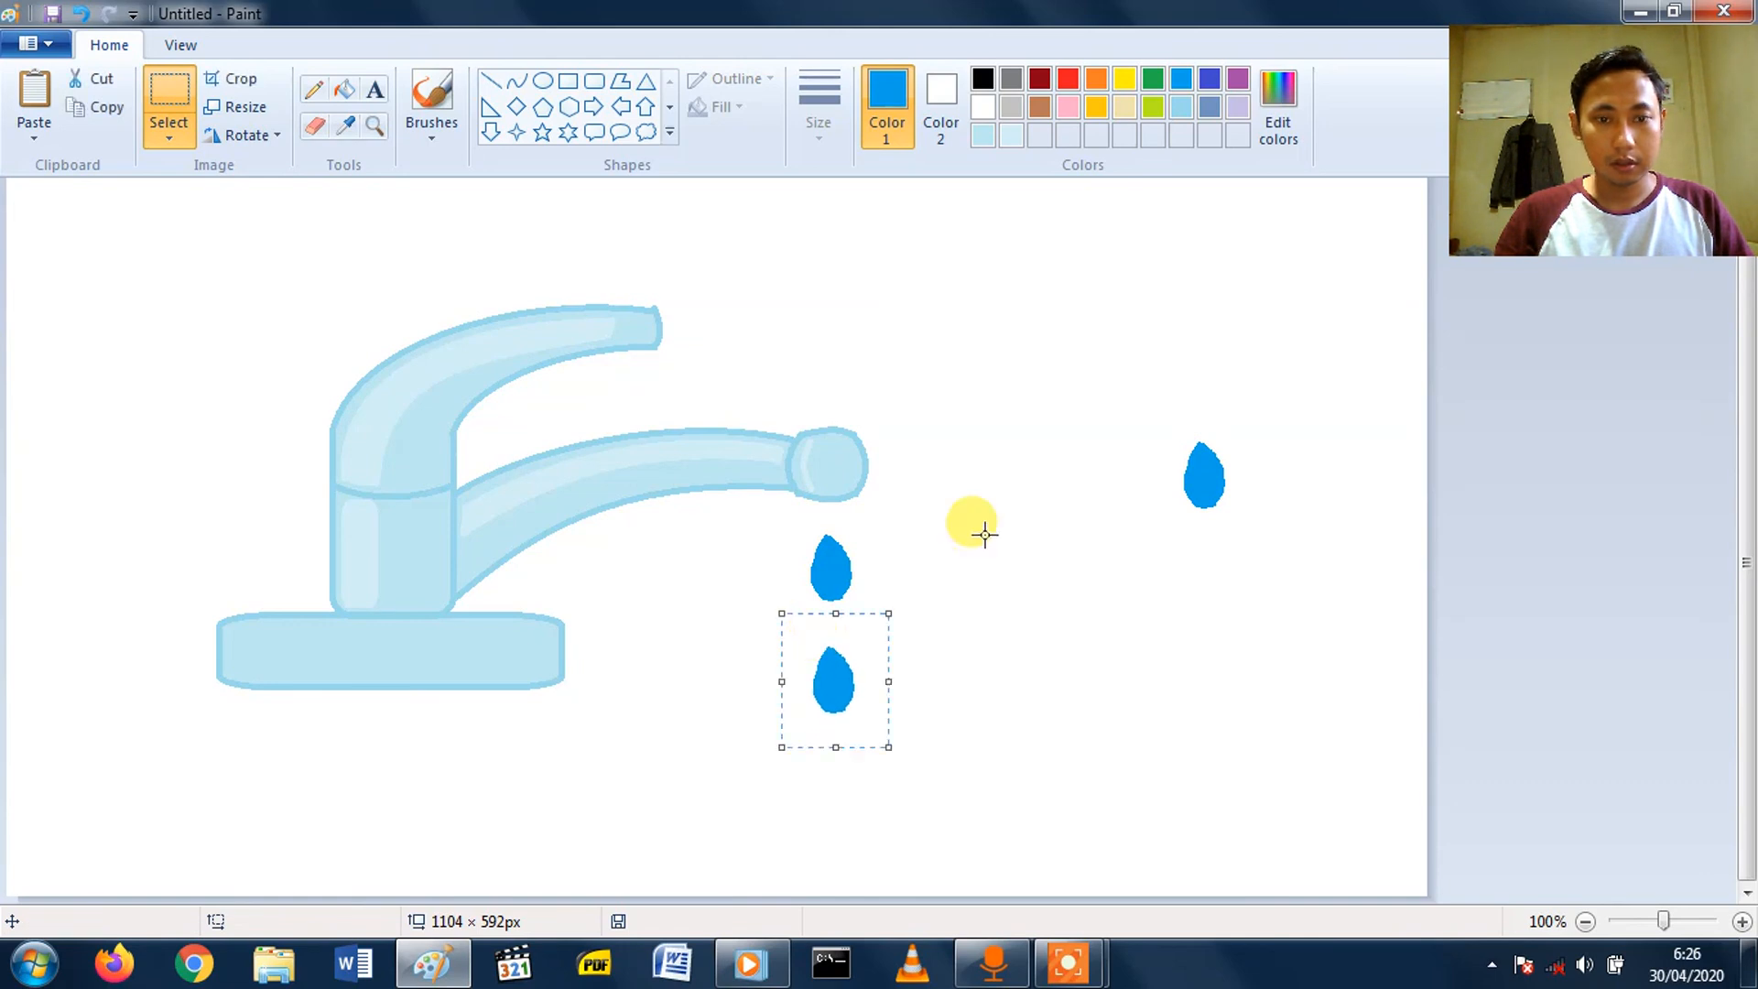
{"action": "left_click", "coordinate": [1036, 461]}
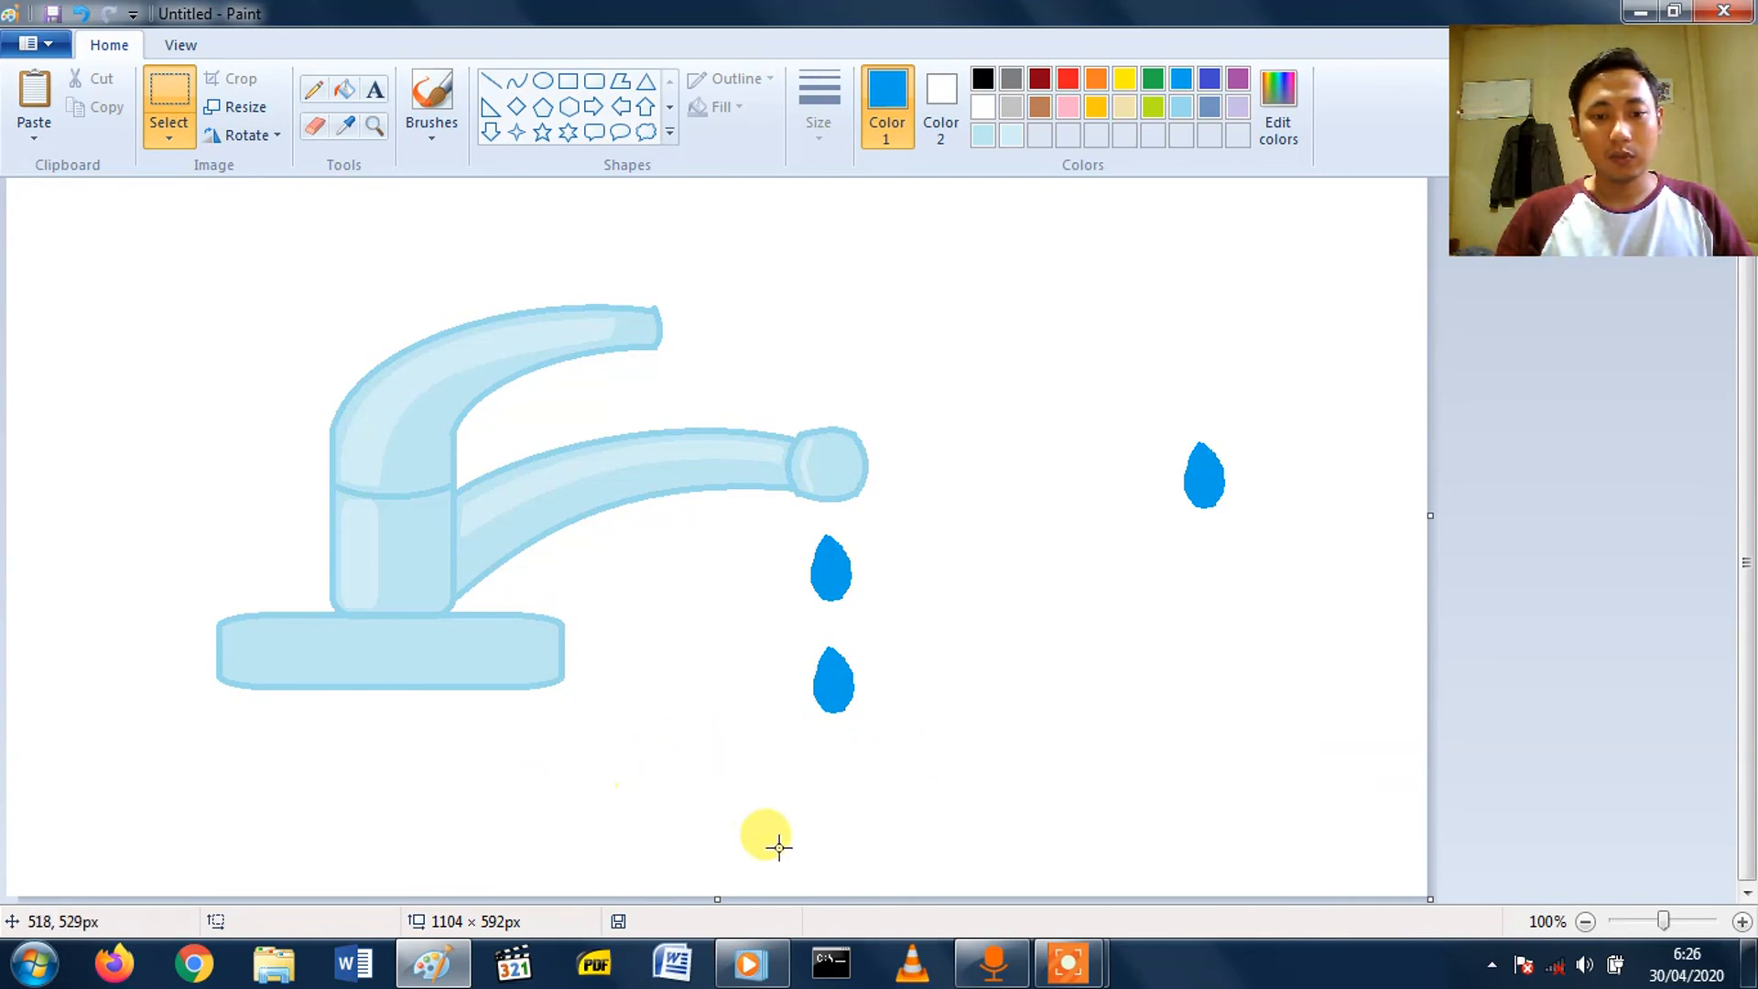
- Draw a flat blue cloud callout about 384 × 22 px below the two drops as a puddle and fill it with blue
{"action": "left_click", "coordinate": [652, 135]}
{"action": "mouse_move", "coordinate": [594, 767]}
{"action": "left_mouse_down"}
{"action": "mouse_move", "coordinate": [1060, 812]}
{"action": "mouse_move", "coordinate": [1095, 793]}
{"action": "left_mouse_up"}
{"action": "mouse_move", "coordinate": [983, 779]}
{"action": "left_mouse_down"}
{"action": "mouse_move", "coordinate": [958, 764]}
{"action": "mouse_move", "coordinate": [970, 772]}
{"action": "left_mouse_up"}
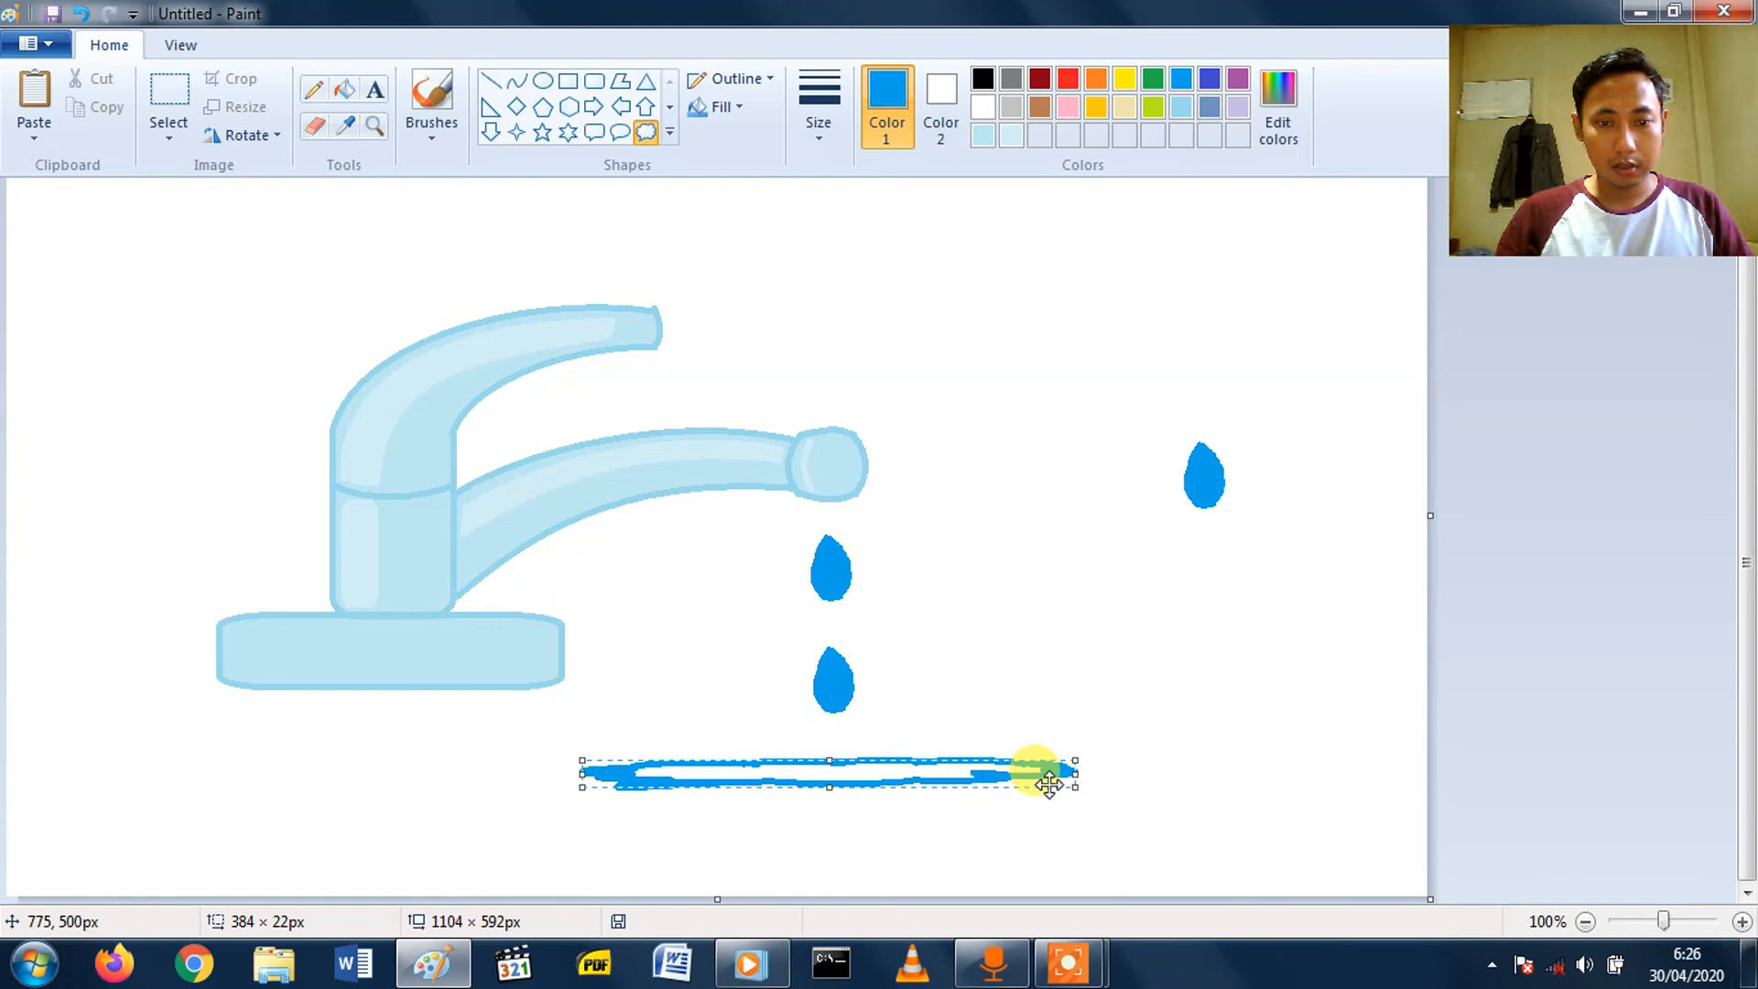
{"action": "left_click", "coordinate": [354, 97]}
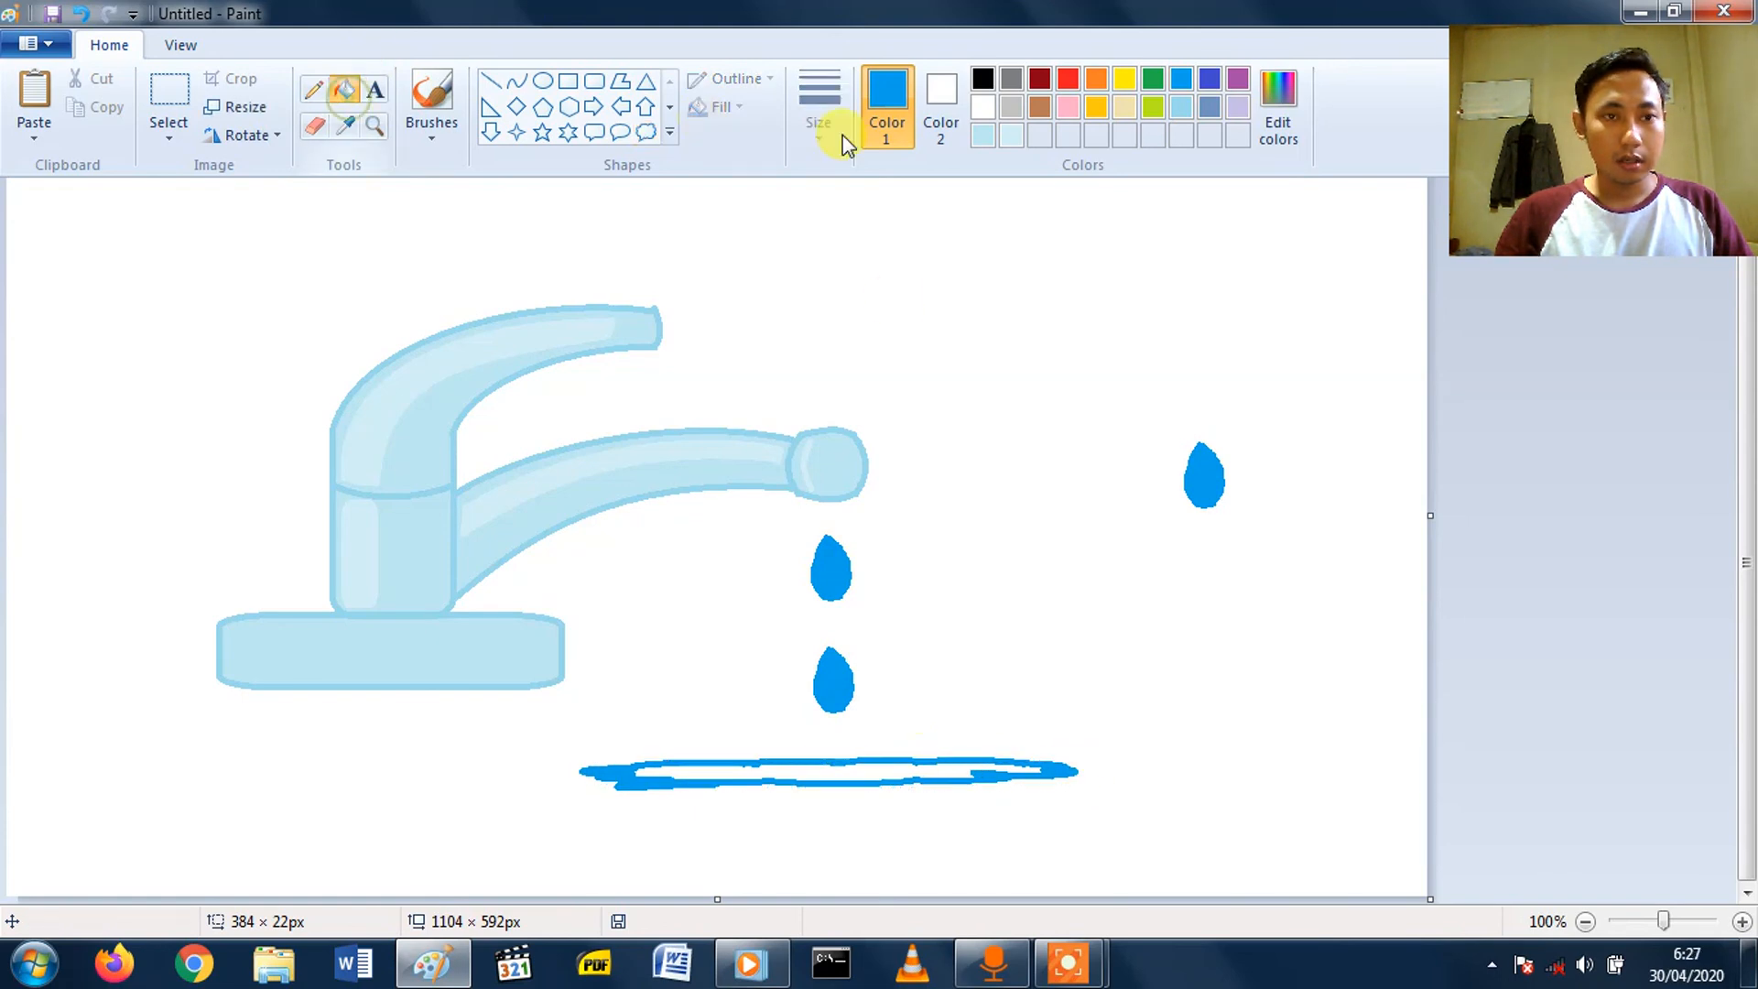
{"action": "left_click", "coordinate": [881, 768]}
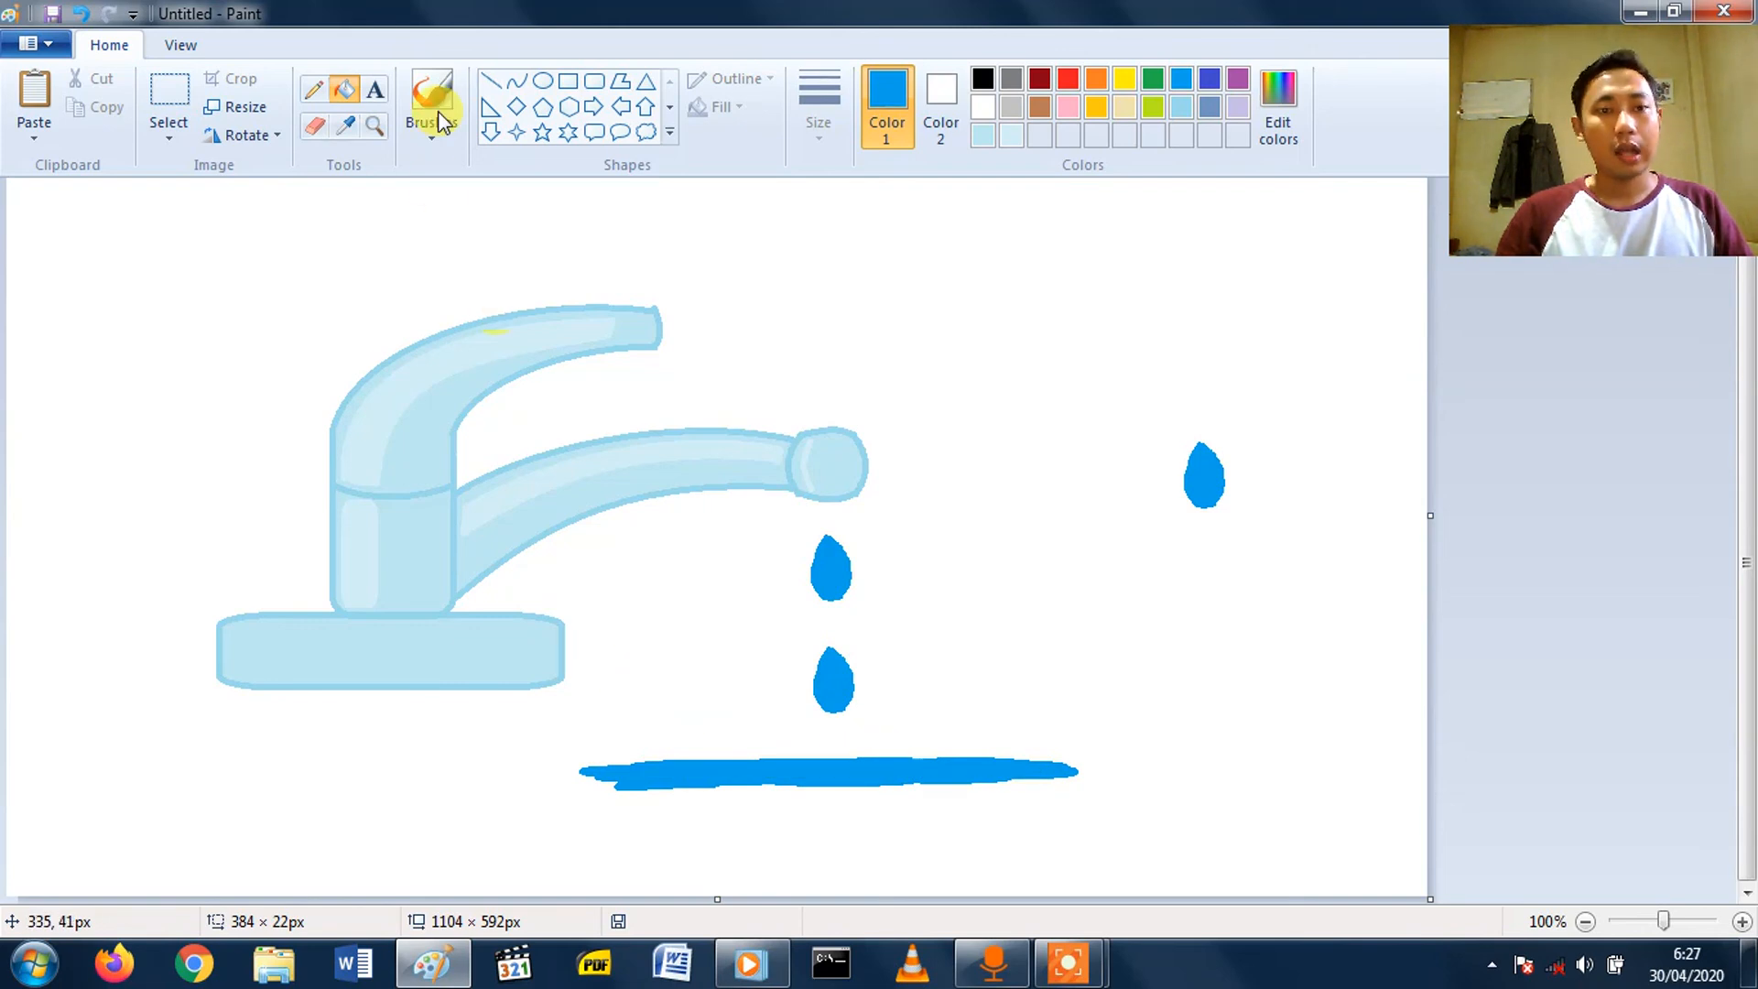
- Delete the original blue drop standing apart on the right of the drawing
{"action": "left_click", "coordinate": [158, 89]}
{"action": "left_click_drag", "start_coordinate": [1121, 349], "coordinate": [1353, 605]}
{"action": "key", "text": "Delete"}
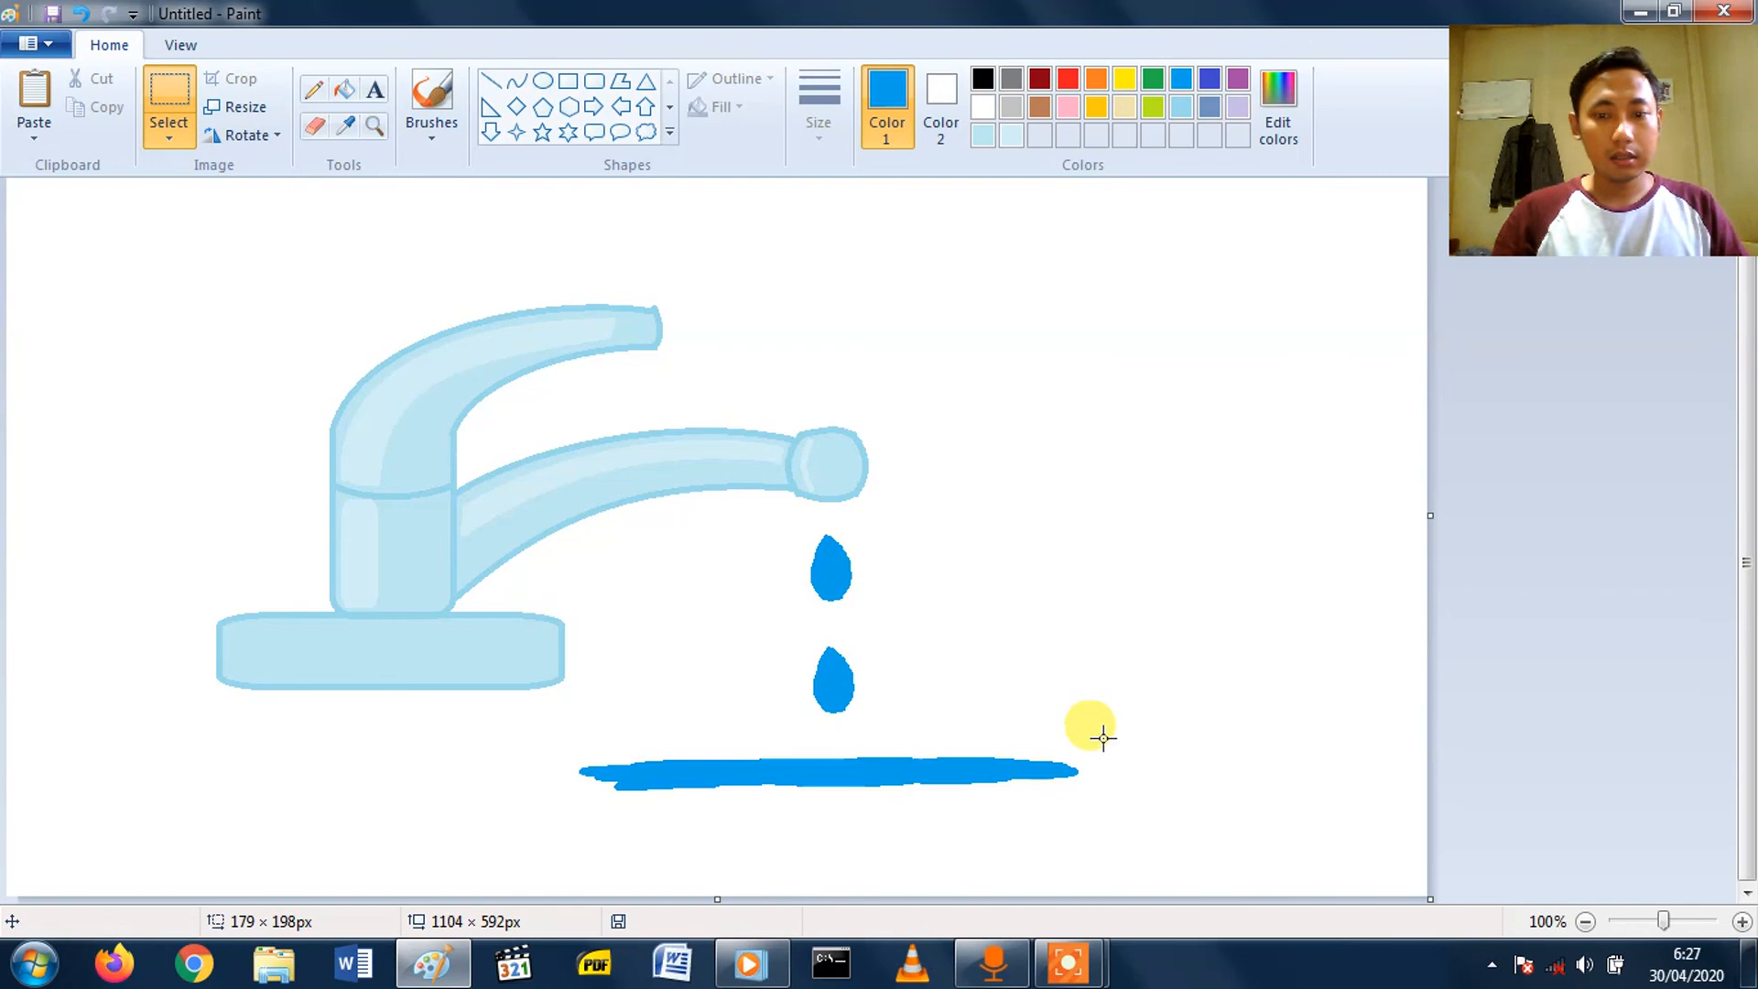
- Select the faucet, drops and puddle together and move them down and to the right to centre the drawing
{"action": "mouse_move", "coordinate": [134, 249]}
{"action": "left_mouse_down"}
{"action": "mouse_move", "coordinate": [306, 441]}
{"action": "mouse_move", "coordinate": [879, 758]}
{"action": "mouse_move", "coordinate": [1123, 812]}
{"action": "mouse_move", "coordinate": [1169, 843]}
{"action": "left_mouse_up"}
{"action": "mouse_move", "coordinate": [1001, 574]}
{"action": "left_mouse_down"}
{"action": "mouse_move", "coordinate": [1080, 628]}
{"action": "mouse_move", "coordinate": [1062, 610]}
{"action": "left_mouse_up"}
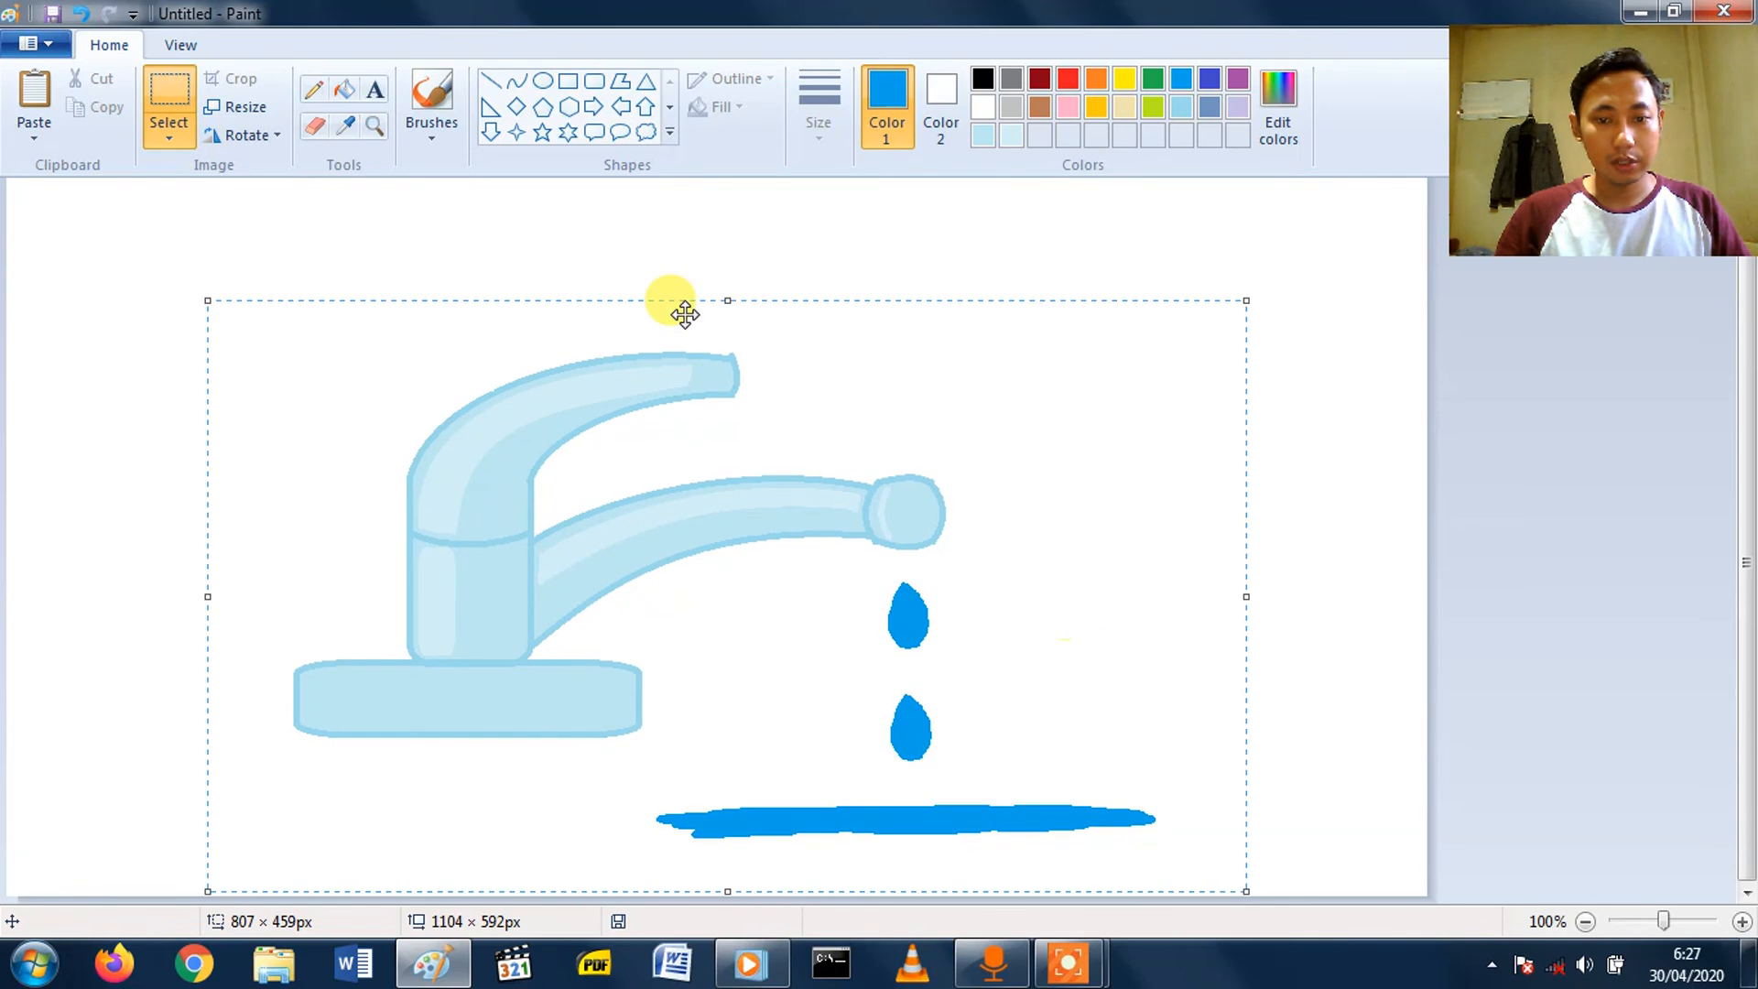
{"action": "left_click", "coordinate": [1332, 403]}
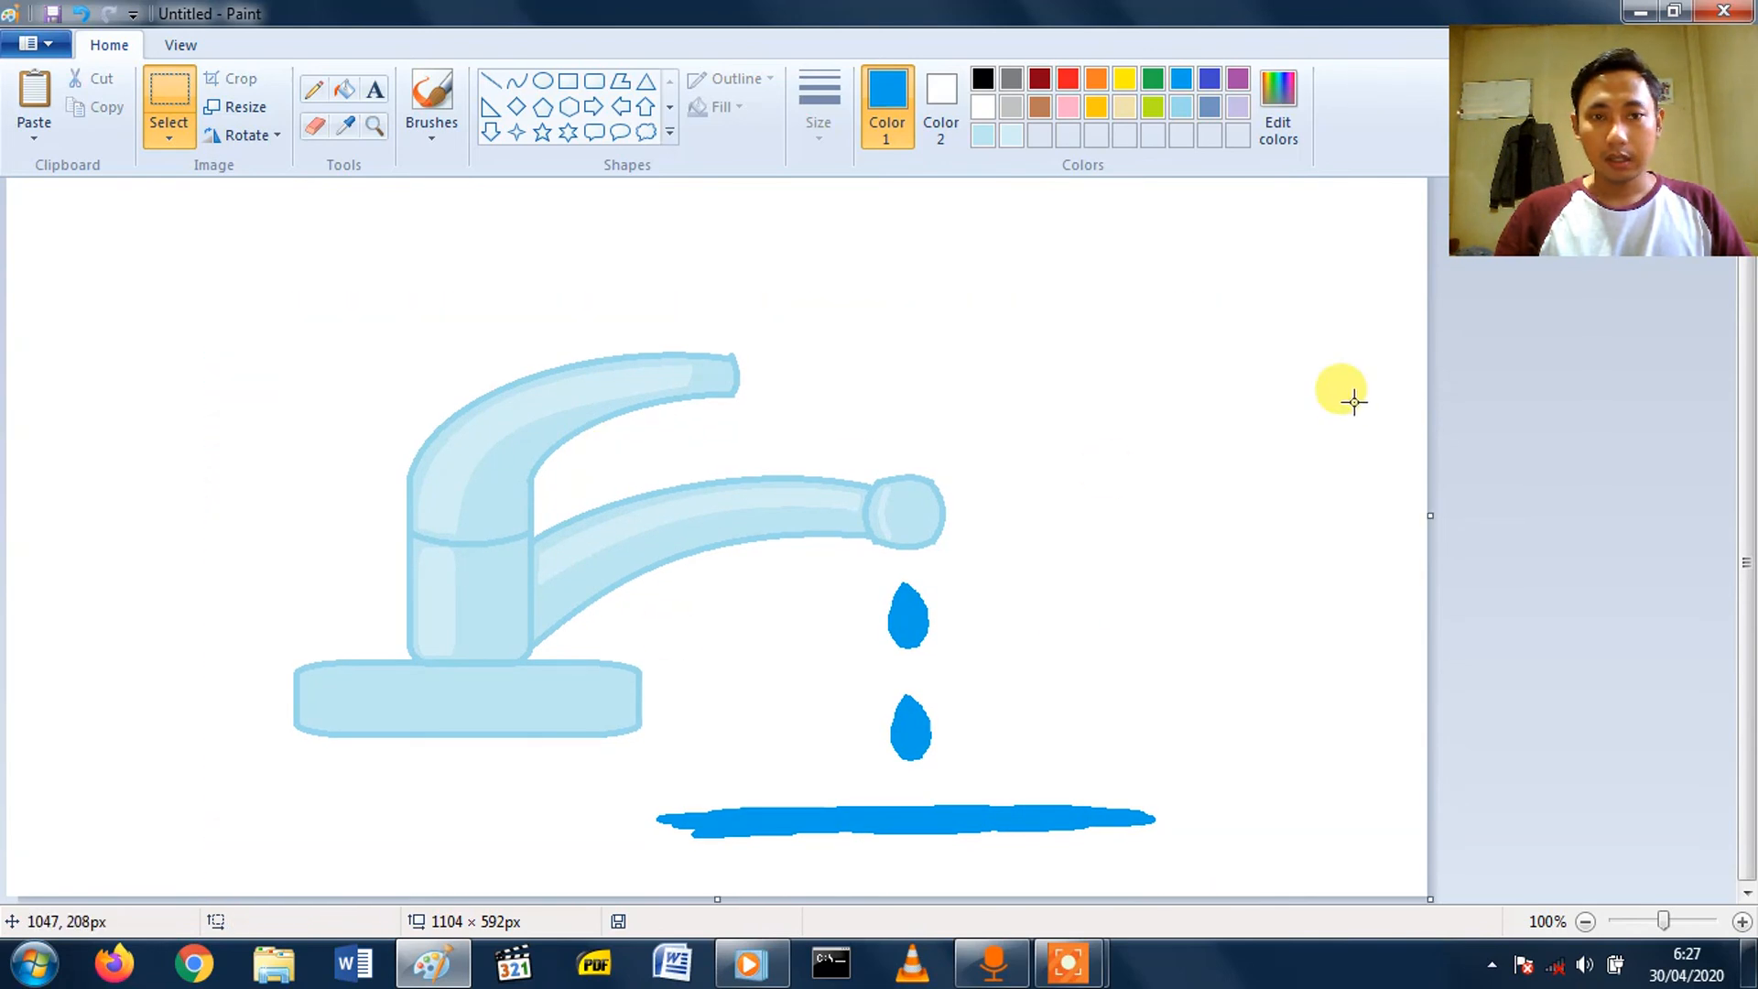
- Add the blue title "SAVE WATER" in bold Bauhaus 93, size 48, with a transparent background above the faucet
{"action": "left_click", "coordinate": [375, 89]}
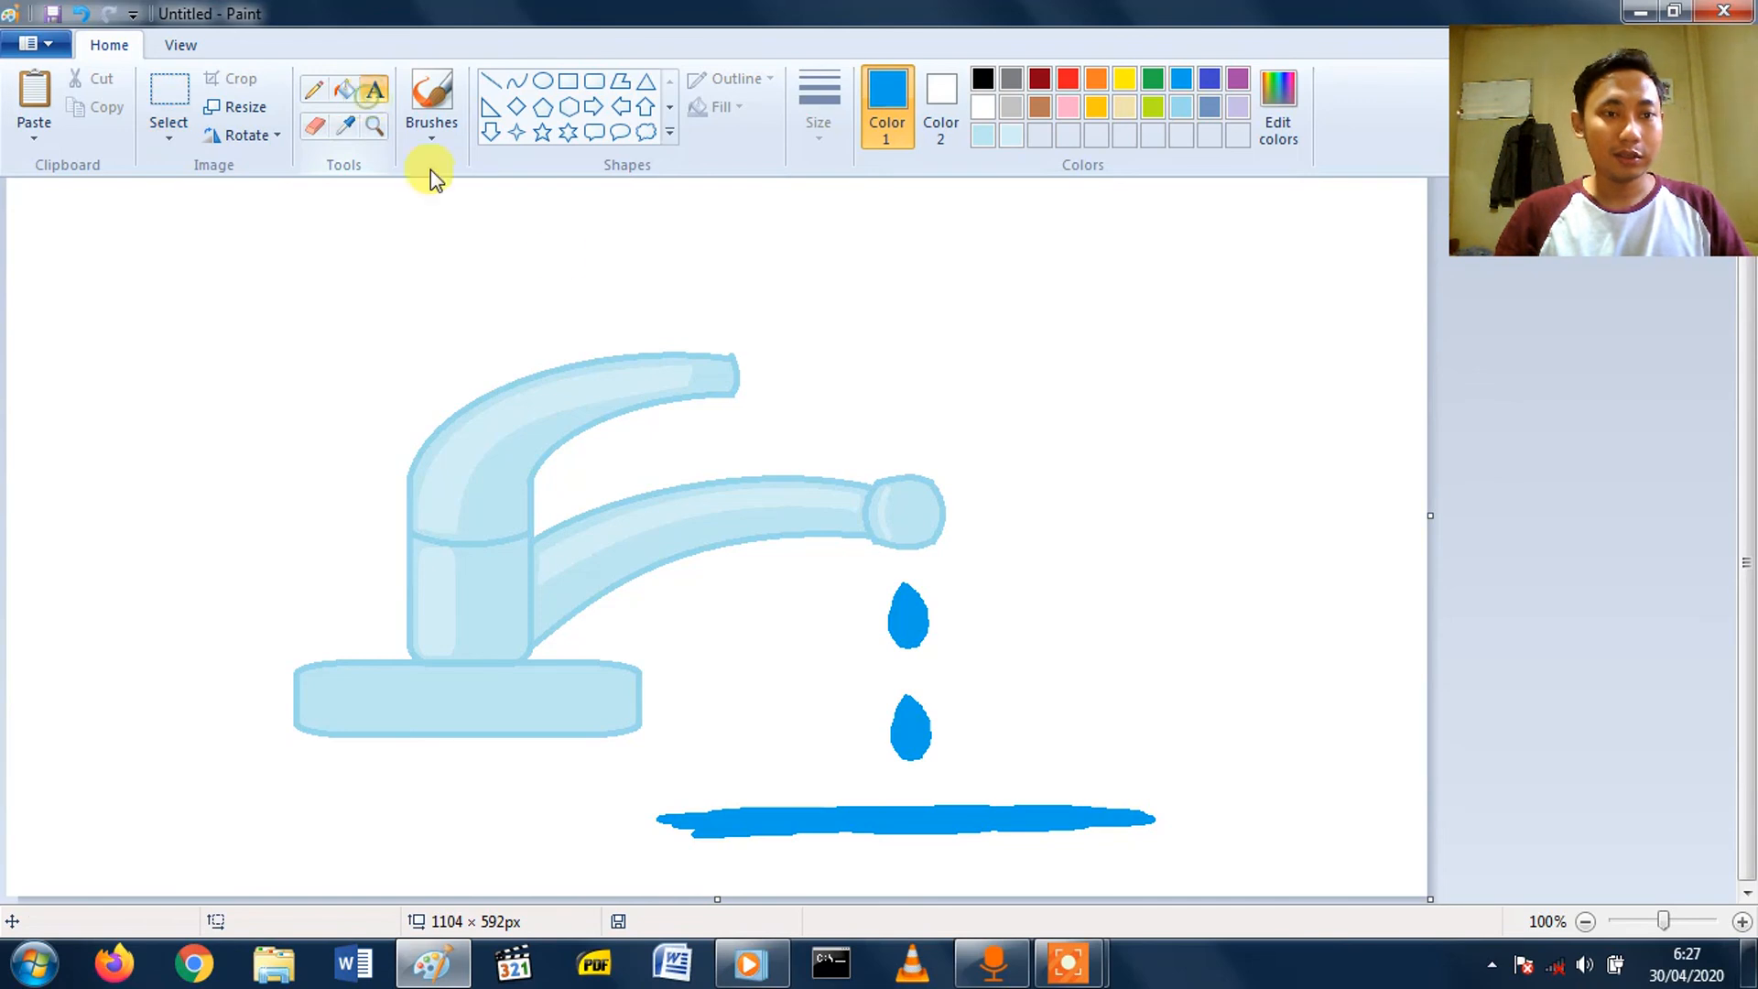
{"action": "left_click", "coordinate": [533, 228]}
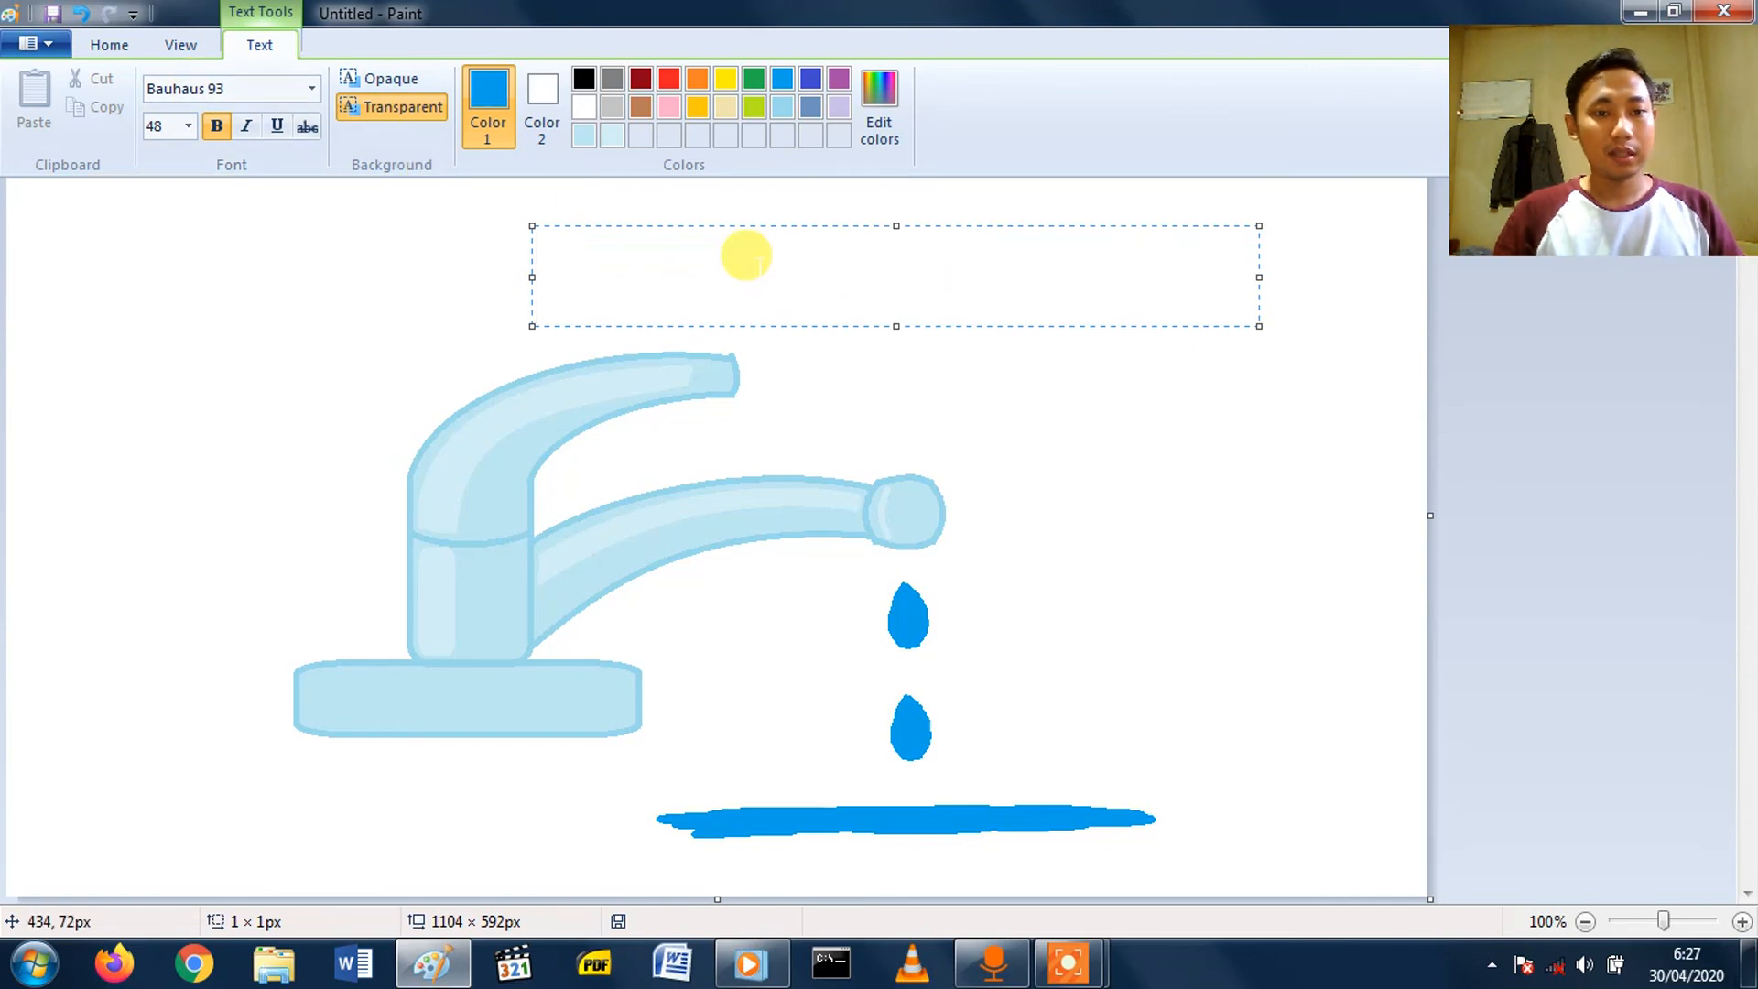
{"action": "type", "text": "SA"}
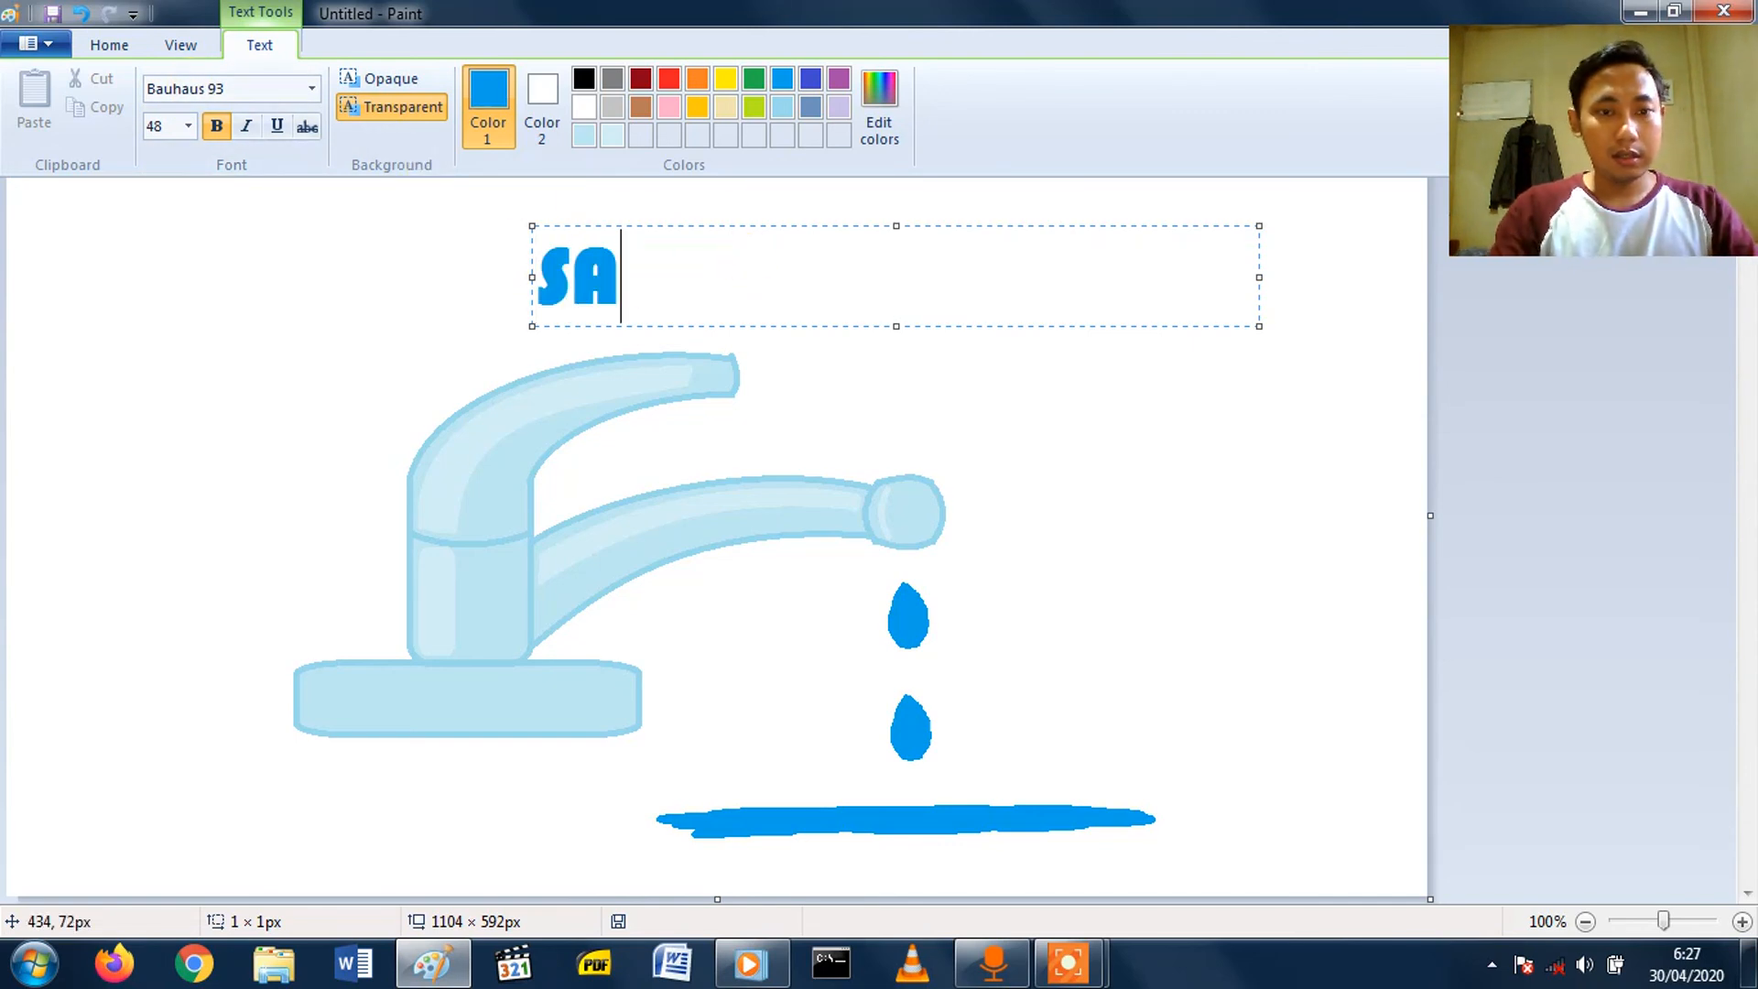
{"action": "type", "text": "VE WATER"}
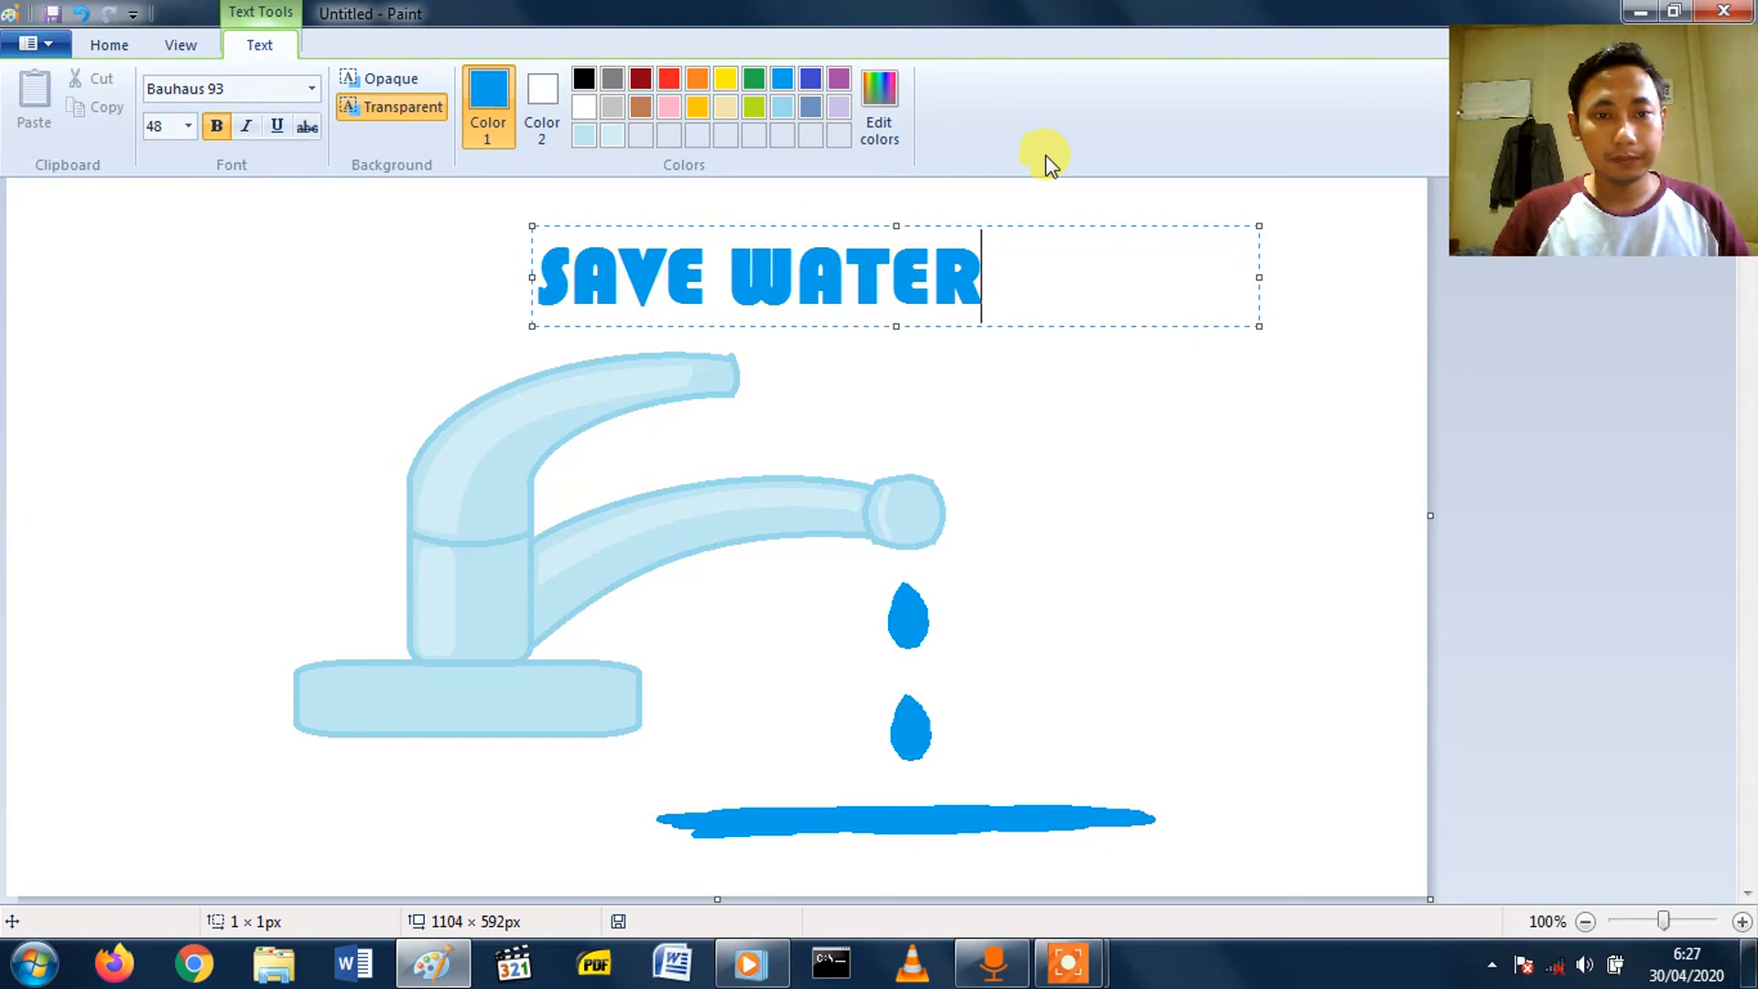
{"action": "left_click", "coordinate": [1065, 342]}
{"action": "left_click", "coordinate": [1252, 495]}
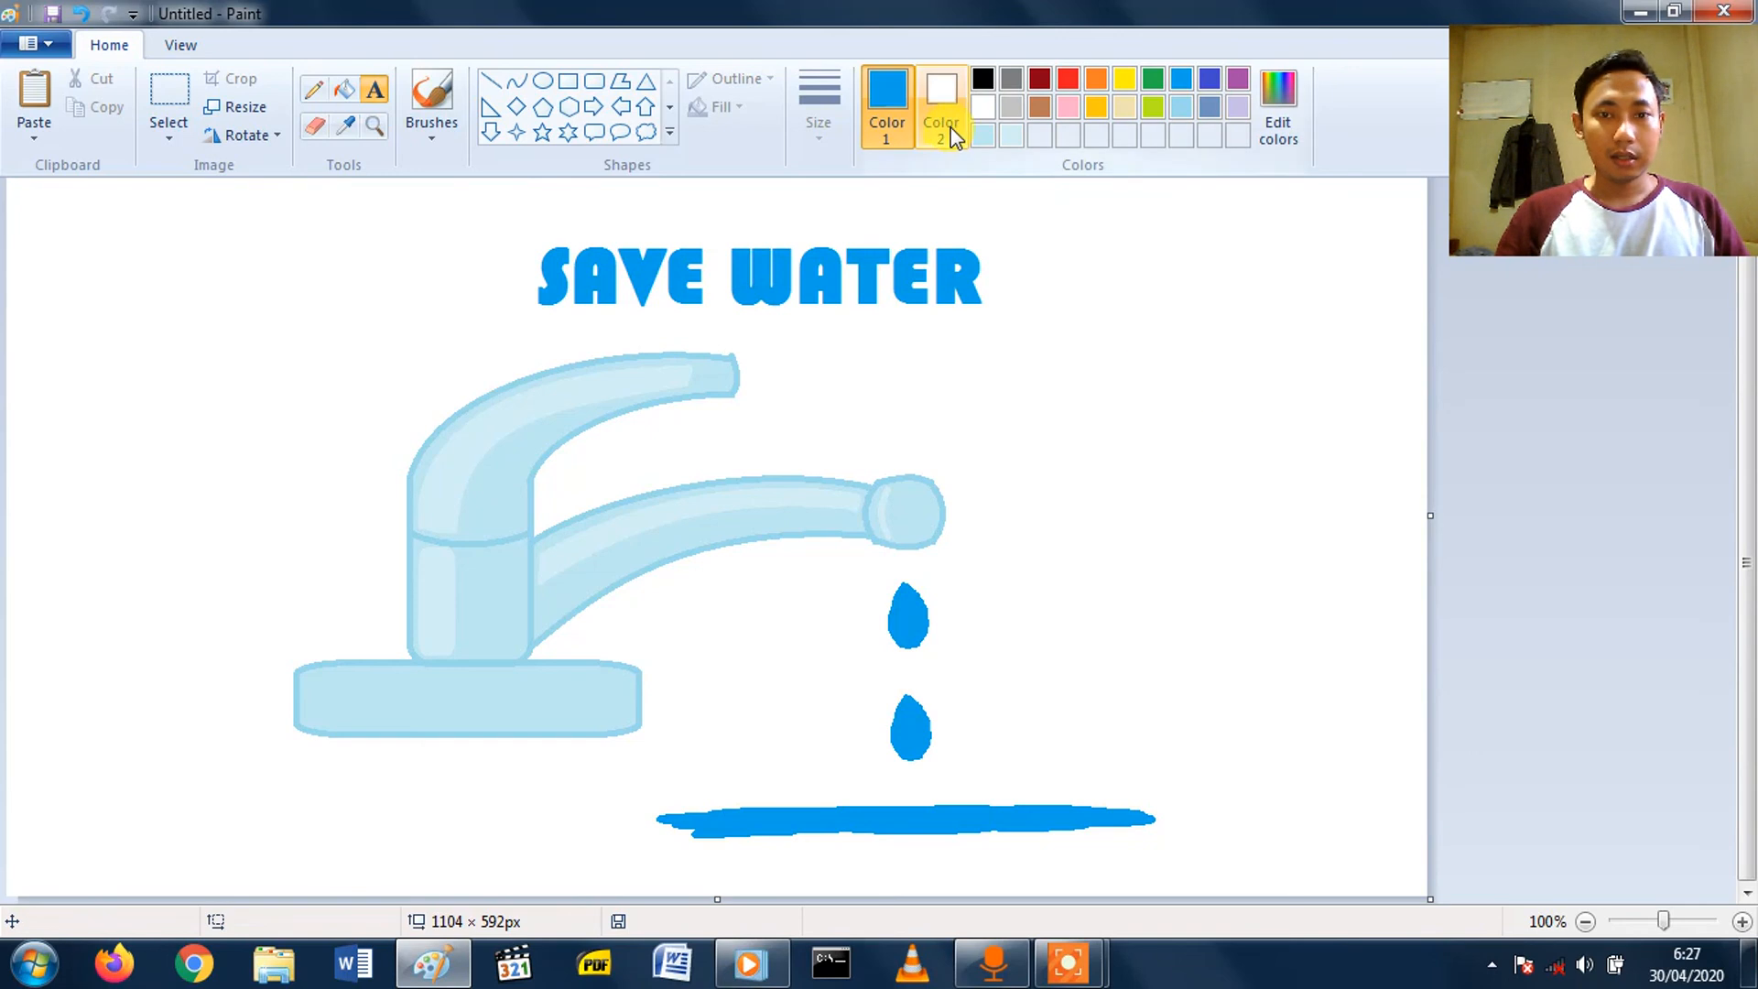
- Try filling the white background with a custom light grey of RGB 224, 224, 224
{"action": "left_click", "coordinate": [344, 89]}
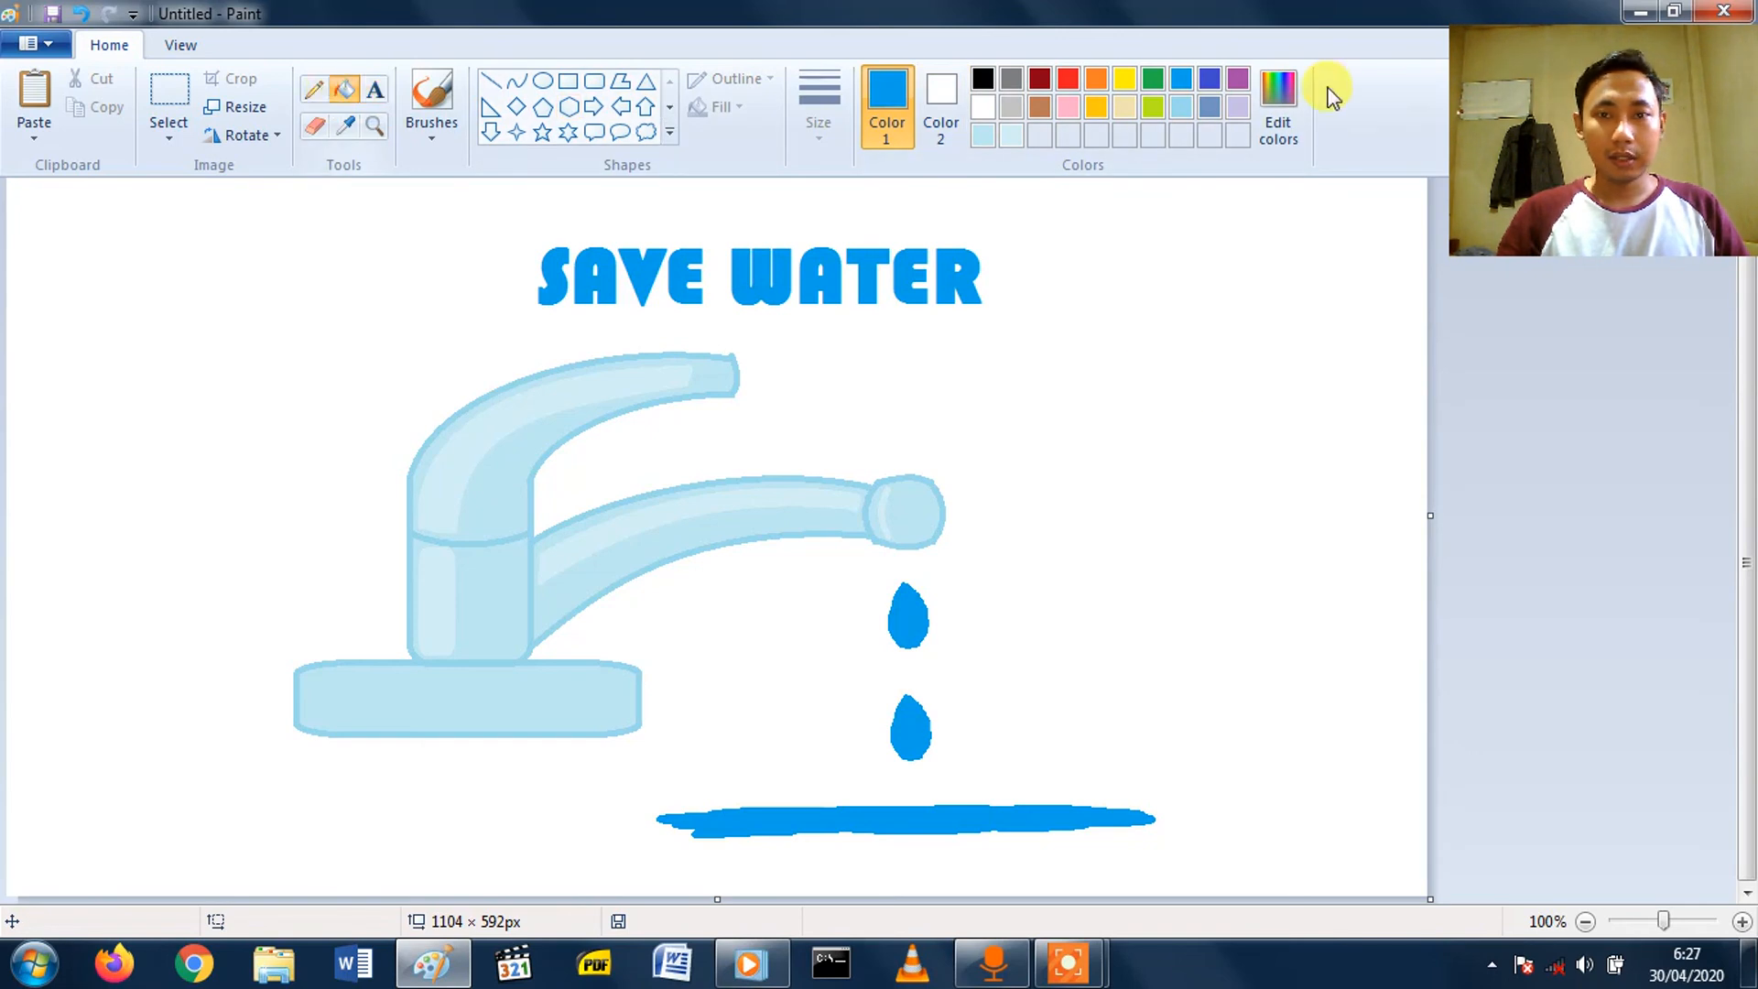
{"action": "left_click", "coordinate": [980, 107]}
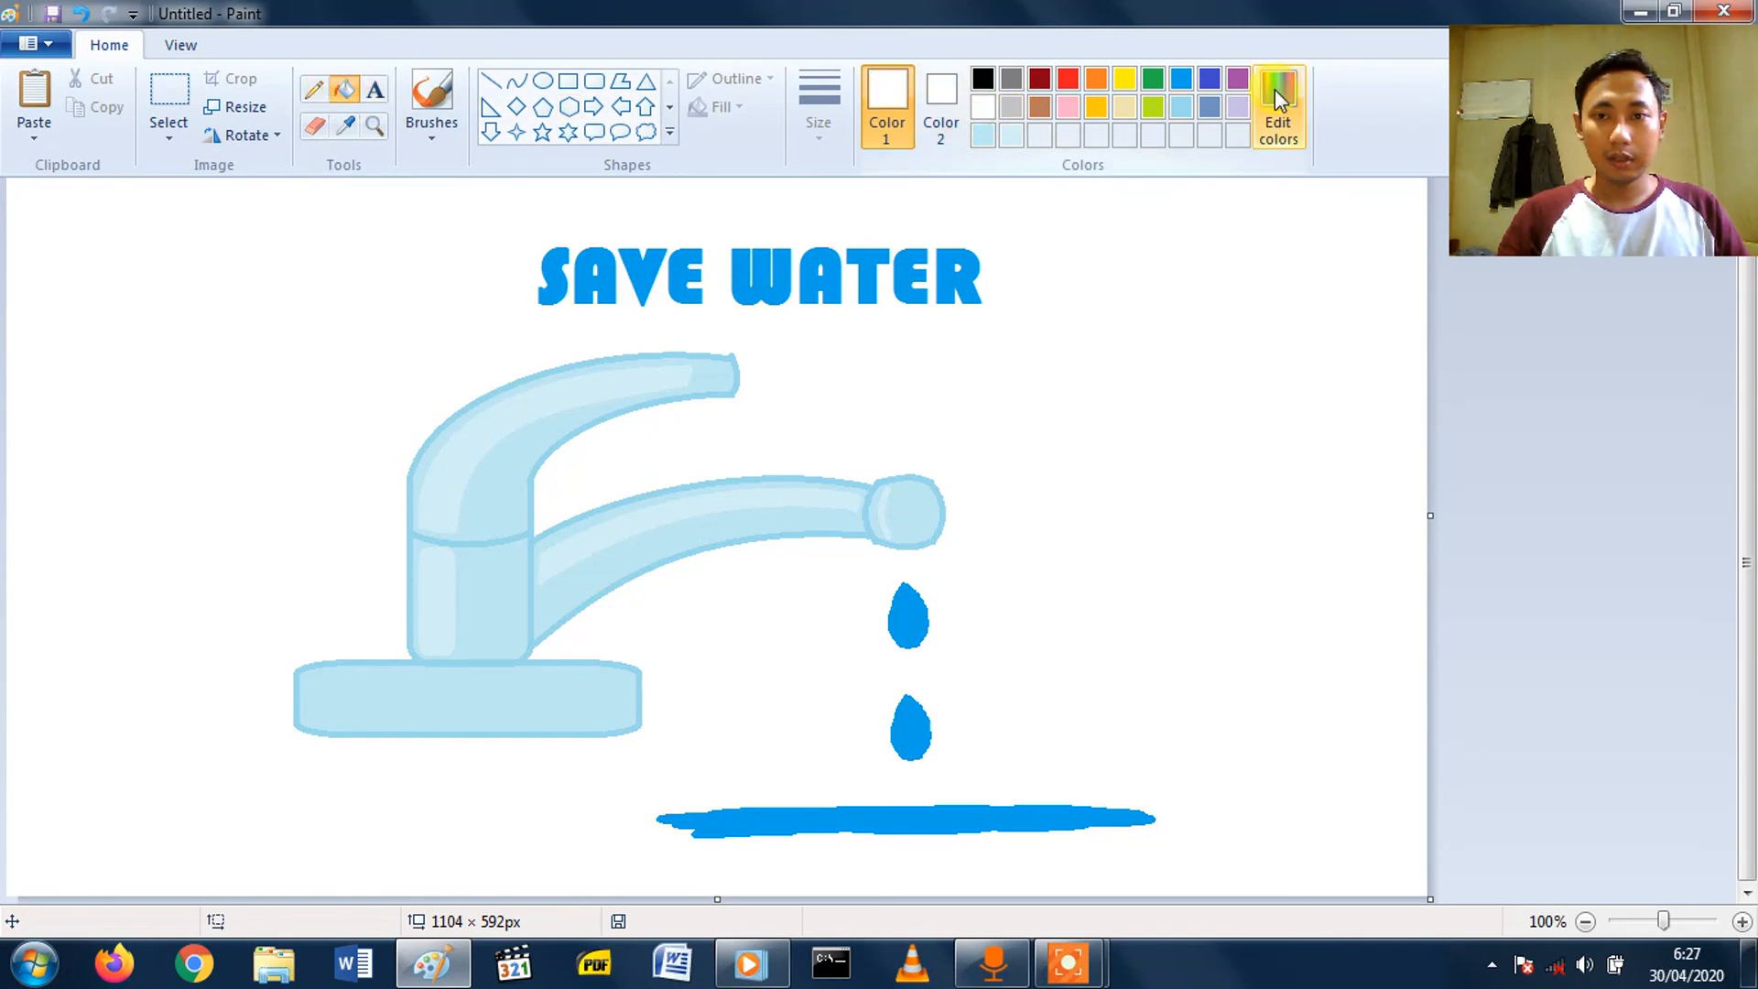
{"action": "left_click", "coordinate": [1266, 92]}
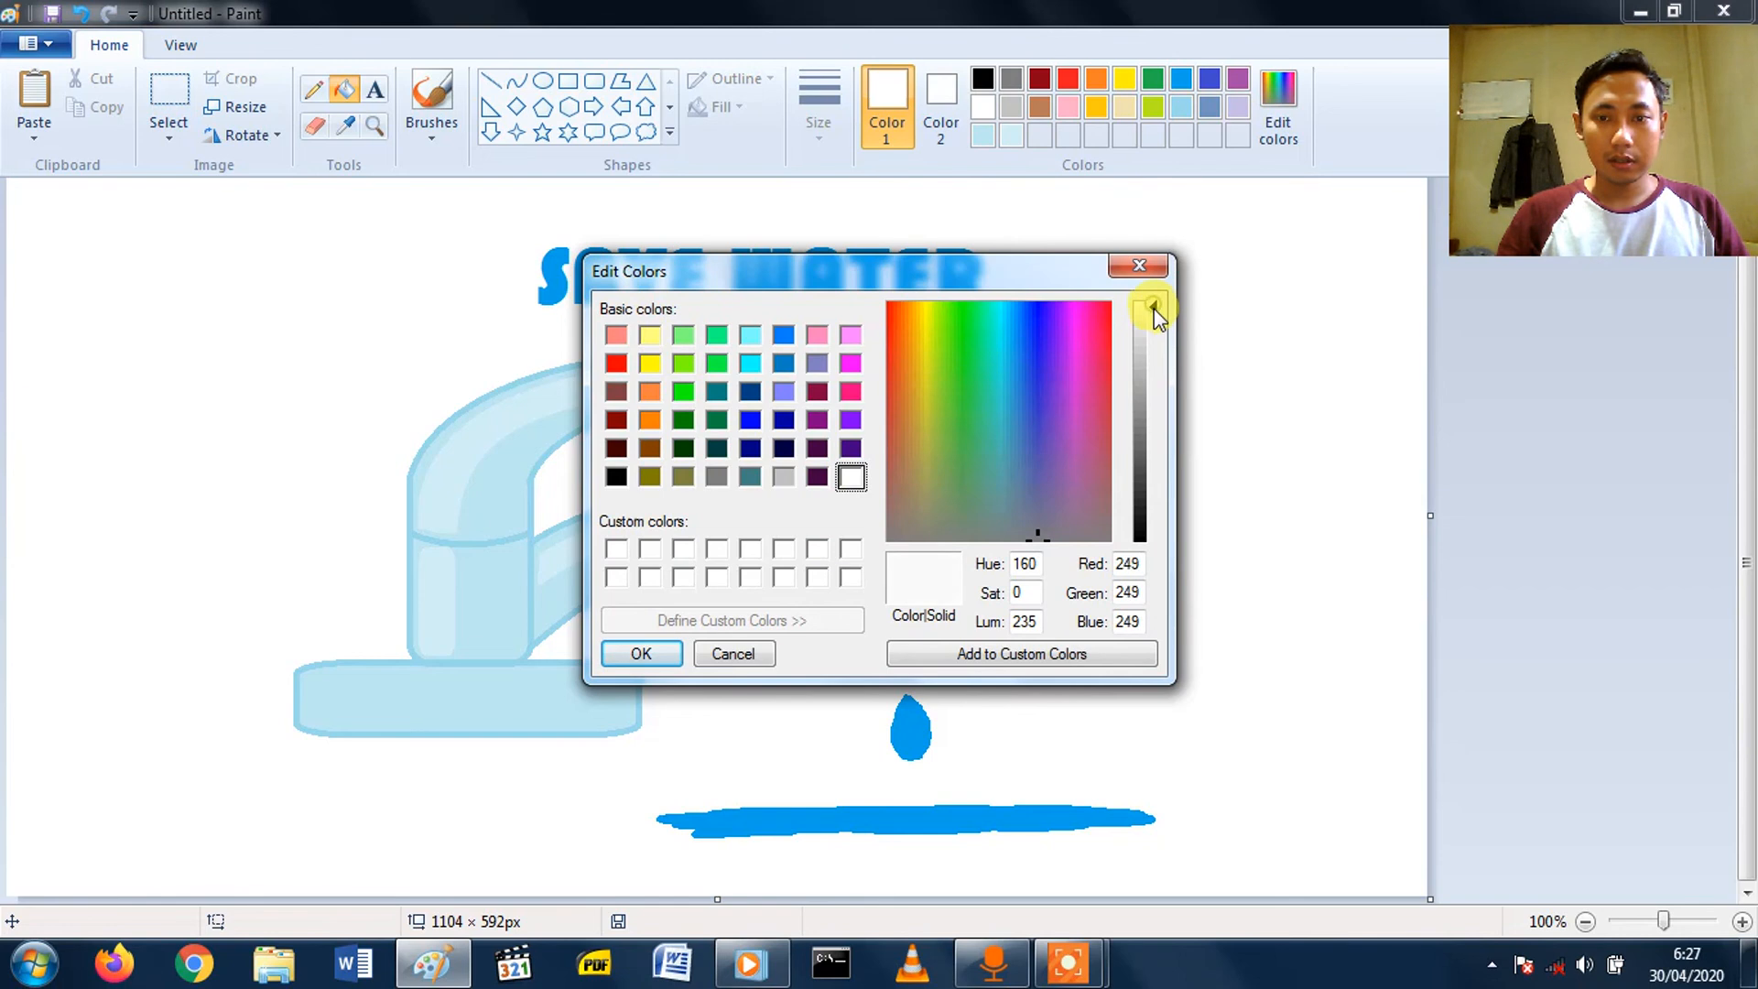
{"action": "left_click_drag", "start_coordinate": [1153, 306], "coordinate": [1153, 320]}
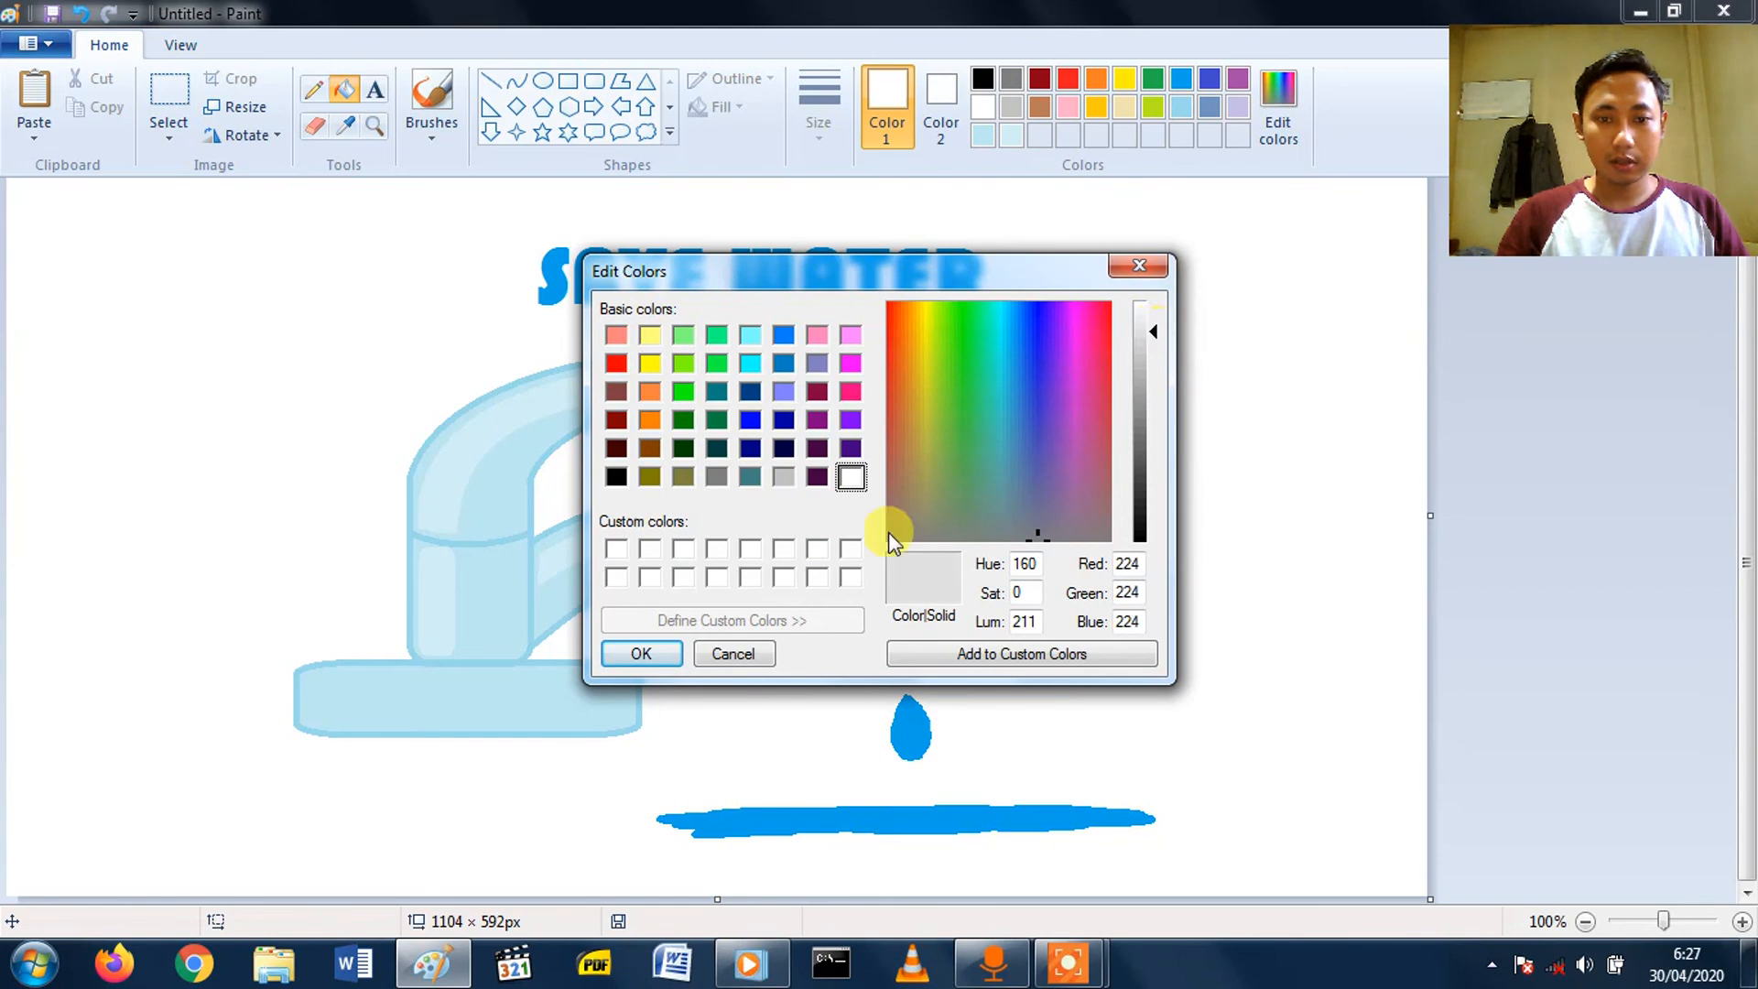
{"action": "left_click", "coordinate": [638, 654]}
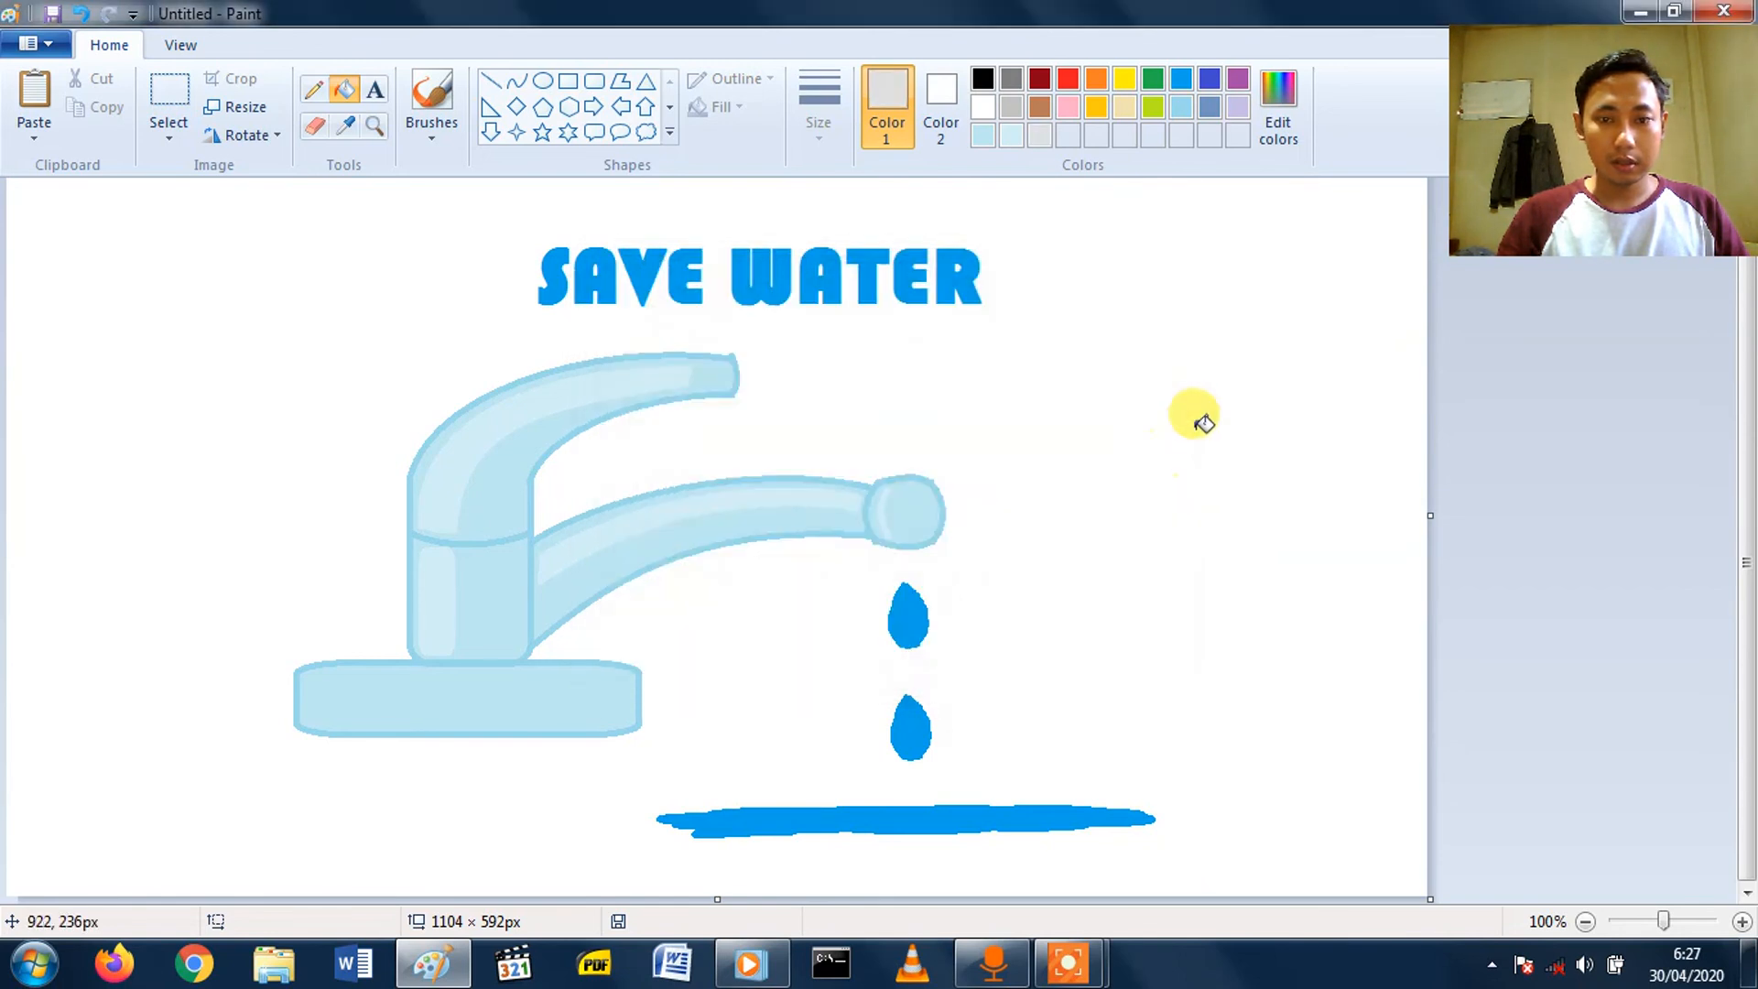
{"action": "left_click", "coordinate": [1199, 425]}
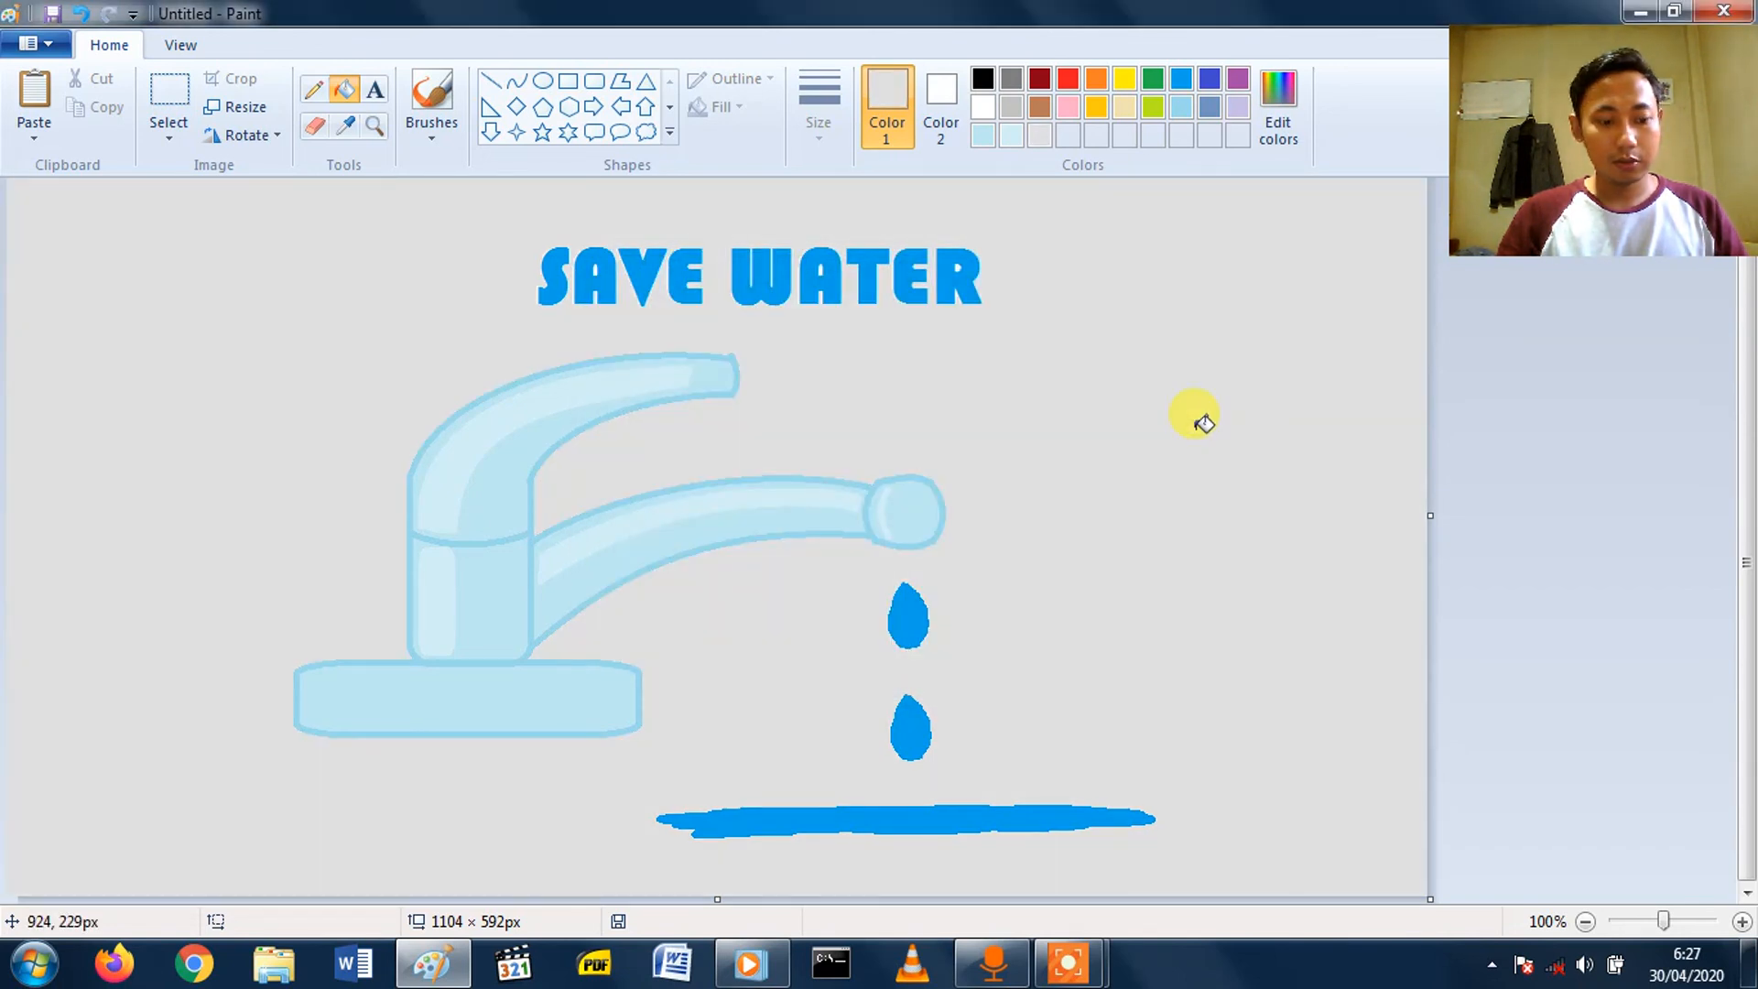
{"action": "key", "text": "ctrl+z"}
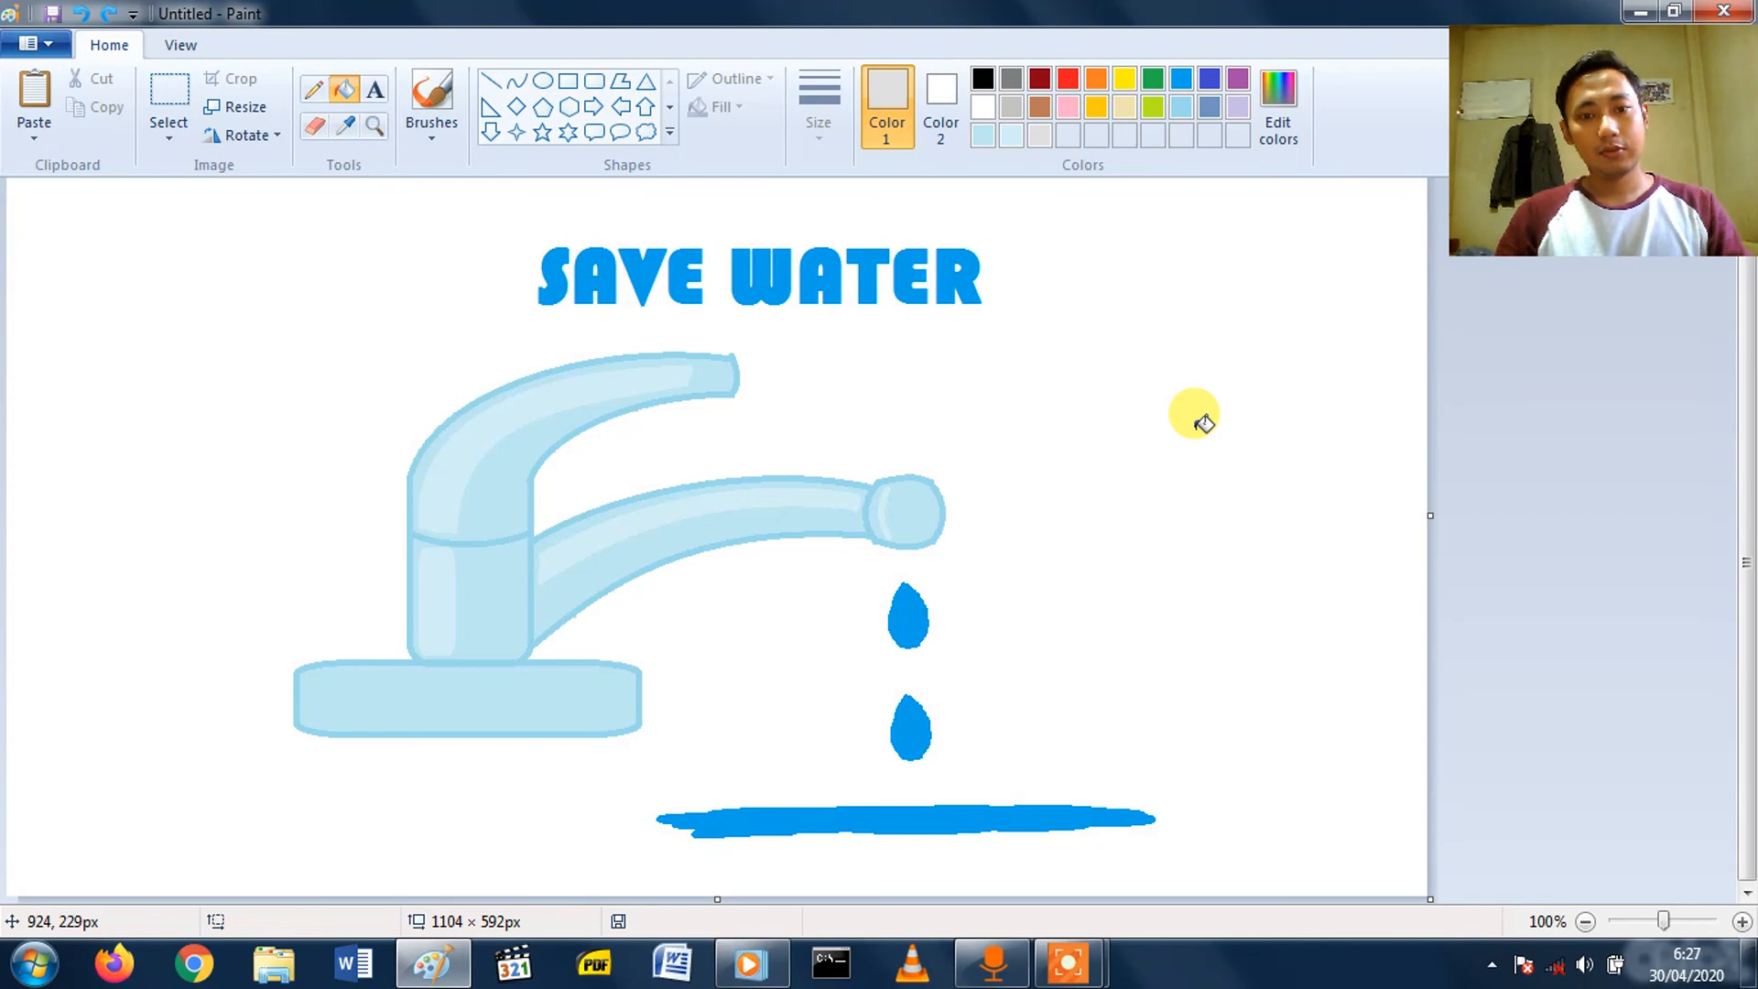